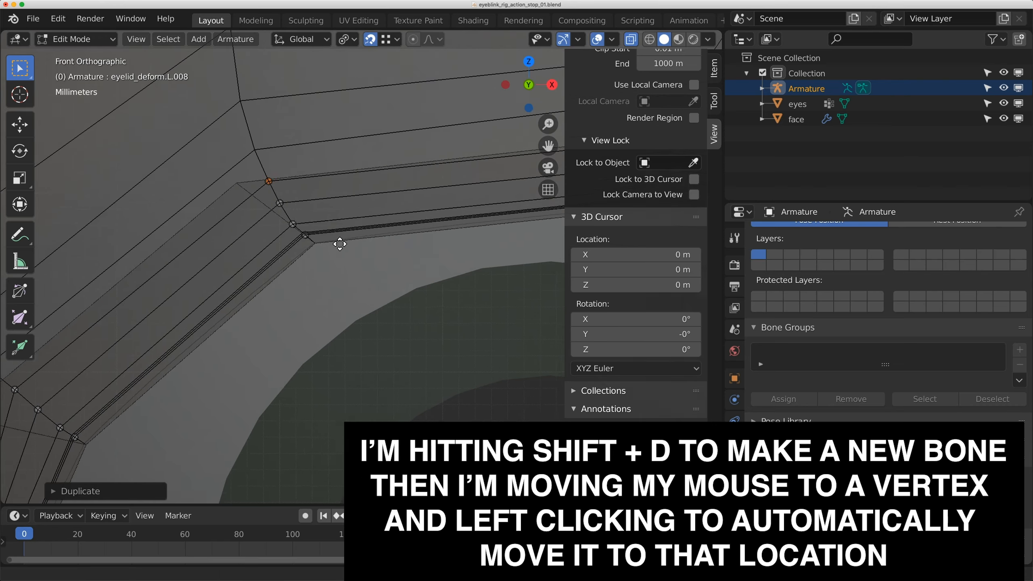
Duplicate the eyelid deform bone onto the four vertices of the left upper lid's third edge row, above the iris
left_click(494, 245)
key("shift+d")
left_click(509, 216)
key("shift+d")
scroll(515, 187, "down", 6)
scroll(339, 284, "up", 3)
scroll(334, 298, "down", 3)
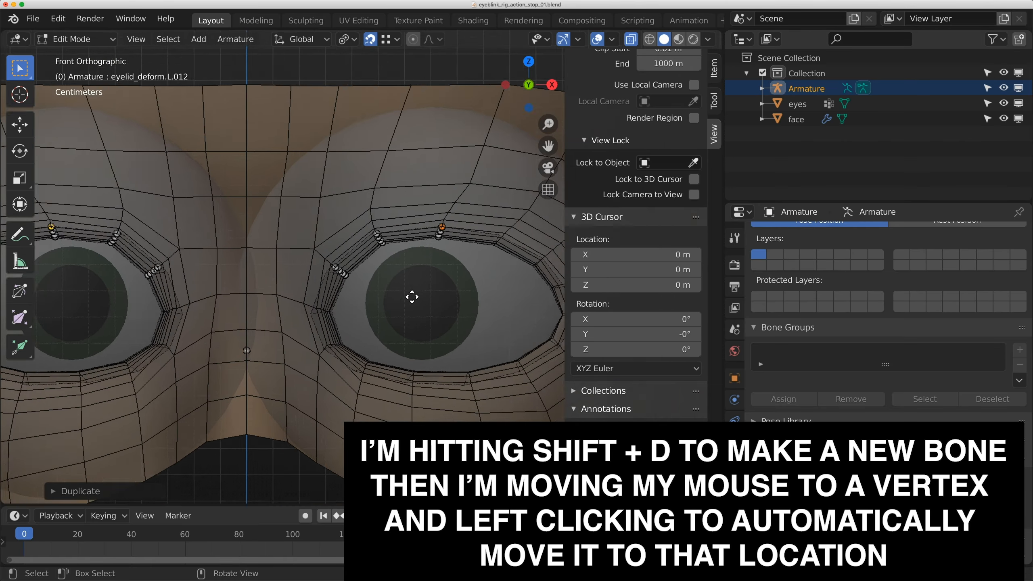
Duplicate the bone onto the four vertices of the left upper lid's fourth edge row from the nose
scroll(399, 298, "up", 5)
scroll(366, 270, "up", 3)
key("shift+d")
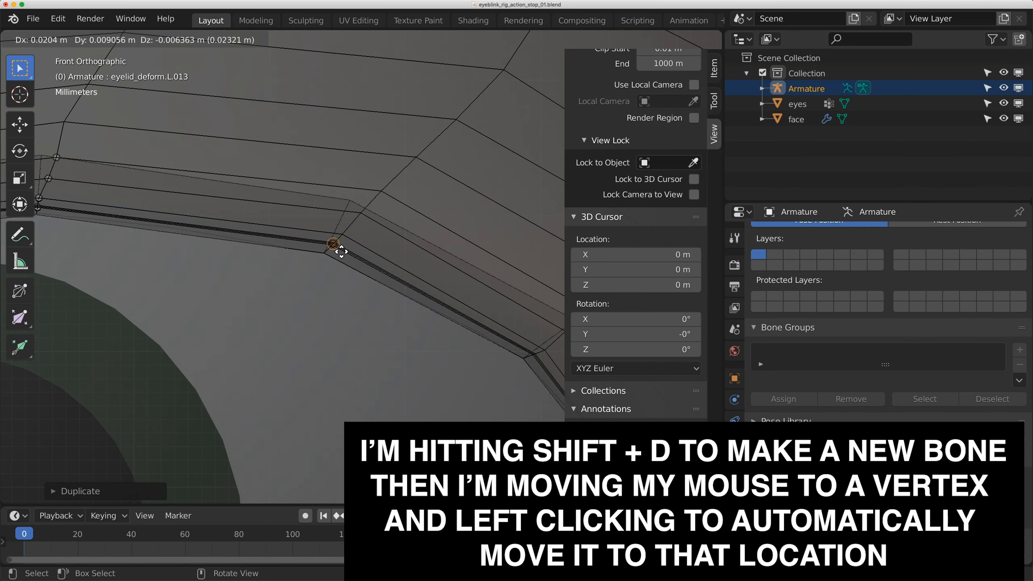
left_click(356, 235)
key("shift+d")
left_click(370, 219)
Place four duplicated bones on the vertices of the left upper lid's fifth edge row, snapping the misplaced third one onto its vertex
middle_click_drag(390, 195, 325, 275, "shift")
key("shift+d")
left_click(315, 288)
key("shift+d")
left_click(323, 286)
key("shift+d")
left_click(340, 268)
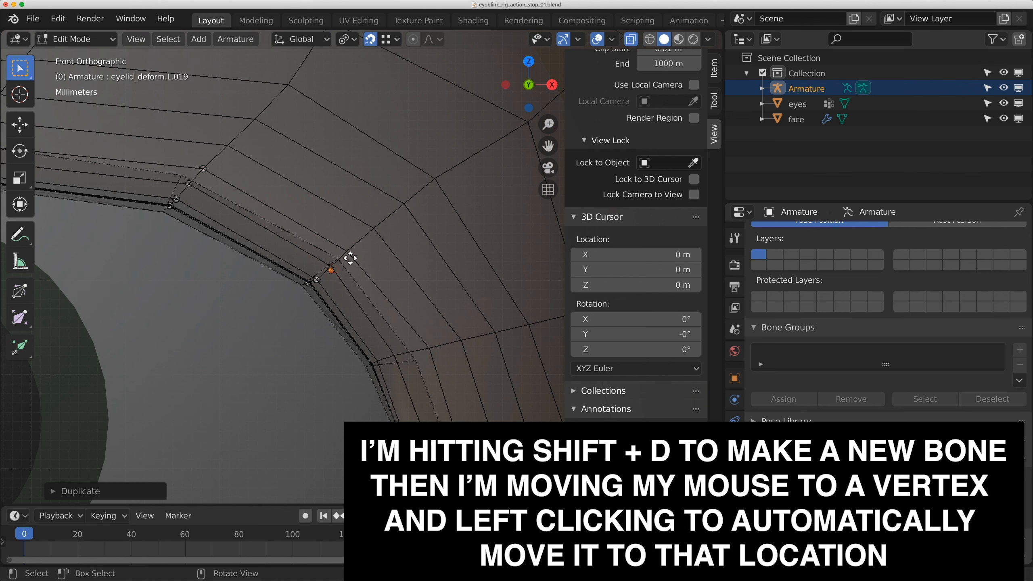
scroll(349, 258, "up", 3)
key("g")
left_click(335, 273)
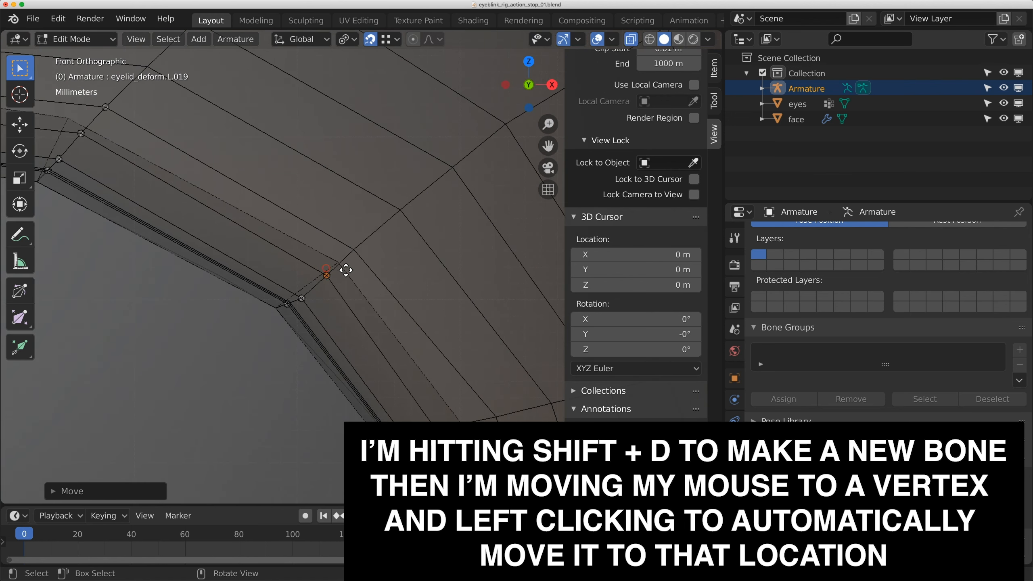
key("shift+d")
left_click(352, 256)
Duplicate the bone onto the four vertices of the left upper lid's last edge row, just above the outer eye corner
scroll(392, 330, "down", 5, "shift")
key("shift+d")
left_click(349, 301)
key("shift+d")
left_click(369, 299)
key("shift+d")
left_click(387, 289)
key("shift+d")
left_click(450, 275)
scroll(364, 299, "down", 6)
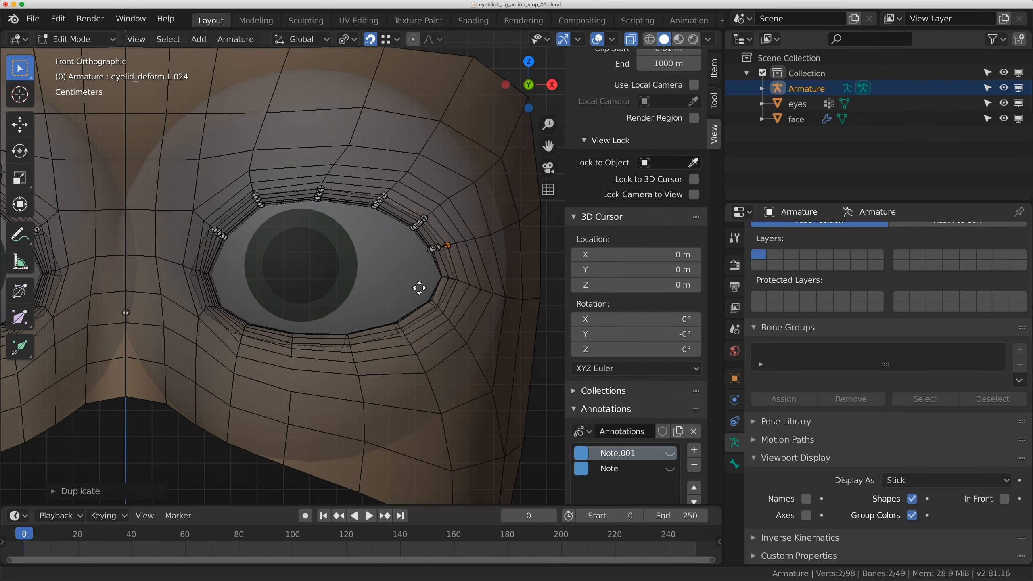
Duplicate the bone onto the four vertices of the left lower lid's first edge row, beside the inner eye corner
scroll(377, 284, "up", 2)
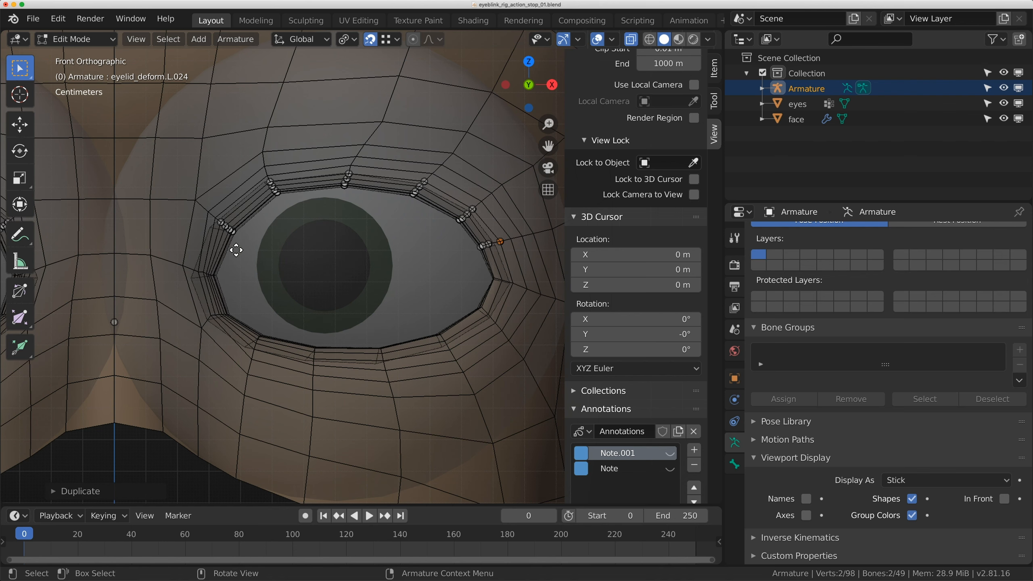
scroll(231, 231, "down", 3)
scroll(302, 261, "up", 7)
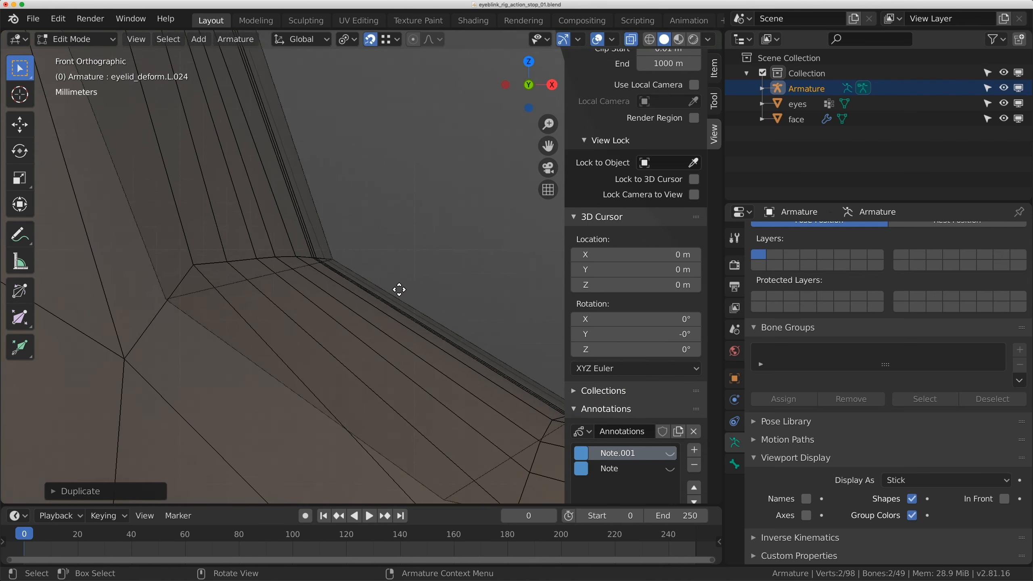
scroll(354, 276, "up", 2)
key("shift+d")
left_click(307, 260)
key("shift+d")
left_click(297, 261)
key("shift+d")
left_click(268, 261)
key("shift+d")
left_click(292, 258)
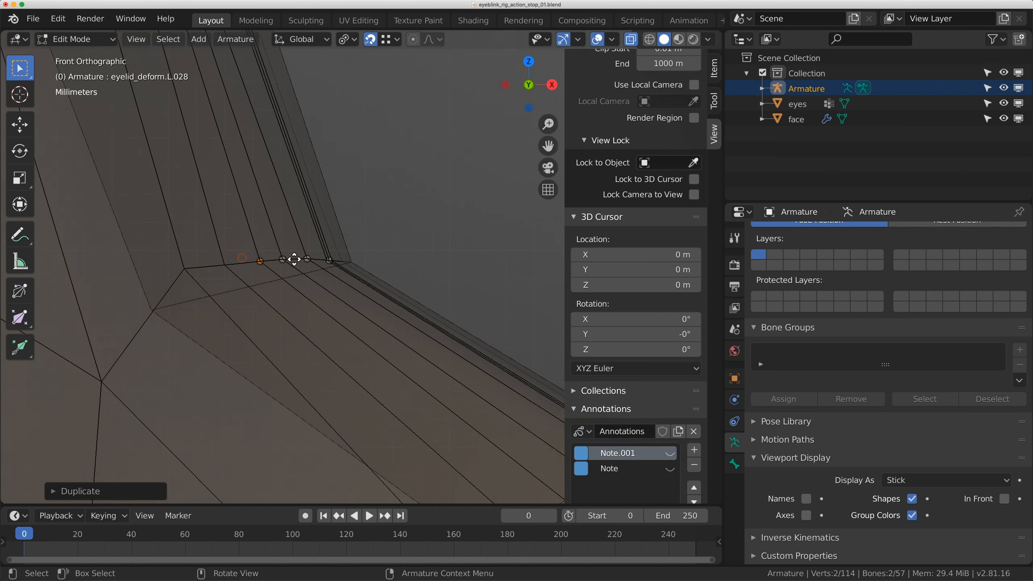
Duplicate the bone onto the four vertices of the left lower lid's second edge row from the nose
scroll(317, 259, "down", 4)
scroll(300, 257, "up", 4)
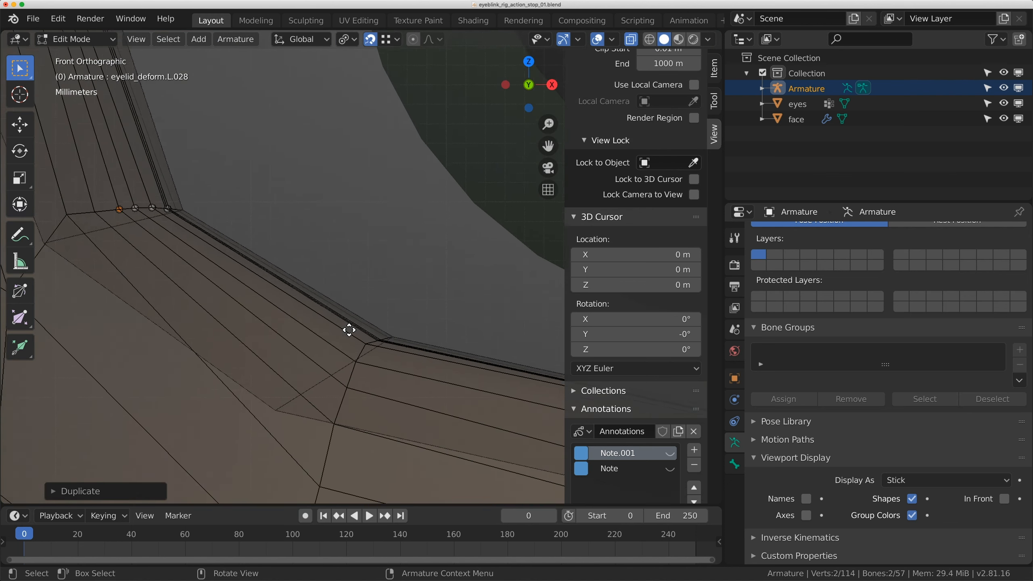
key("shift+d")
left_click(383, 356)
key("shift+d")
left_click(365, 361)
key("shift+d")
left_click(357, 382)
scroll(340, 346, "down", 3)
key("shift+d")
left_click(327, 353)
Duplicate the bone onto the four vertices of both the third and fourth edge rows of the left lower lid
scroll(366, 346, "down", 4)
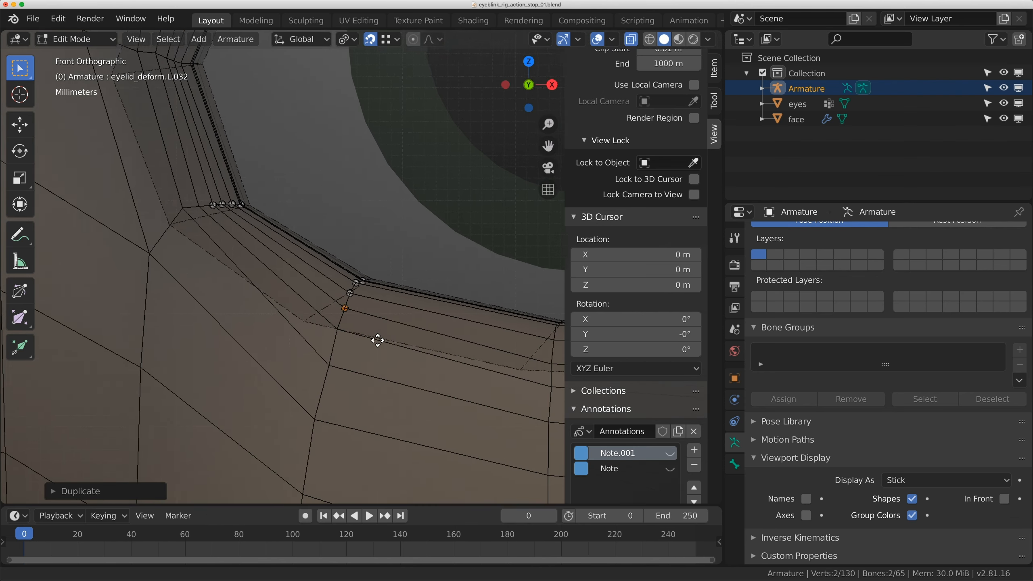
key("shift+d")
left_click(346, 320)
key("shift+d")
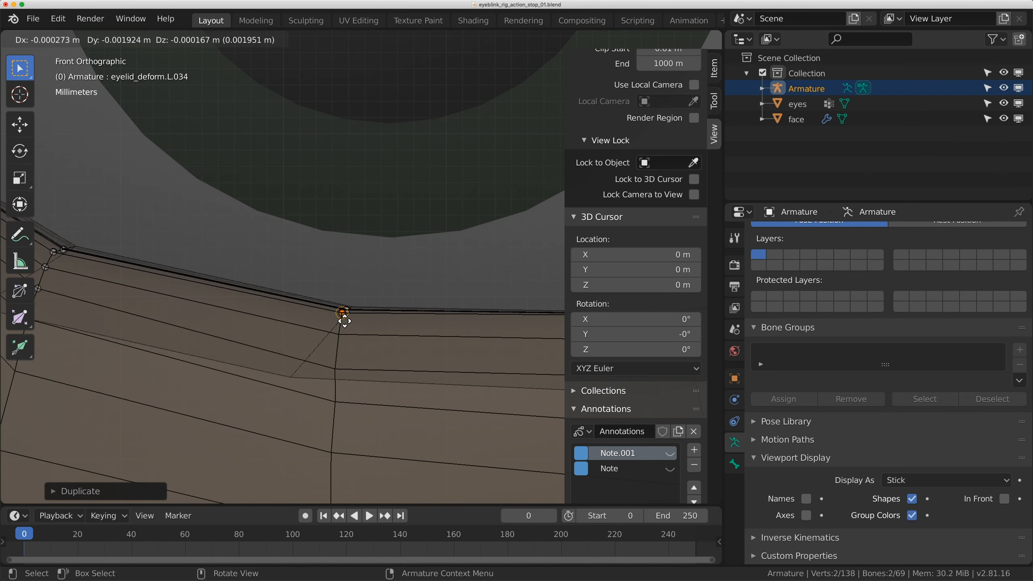
scroll(365, 364, "down", 5, "ctrl")
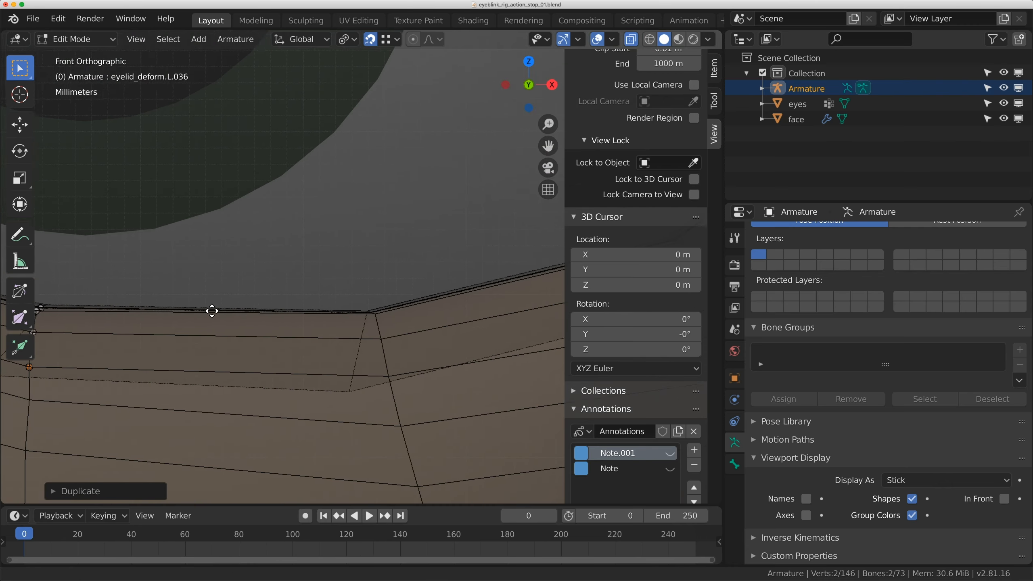
key("shift+d")
left_click(373, 319)
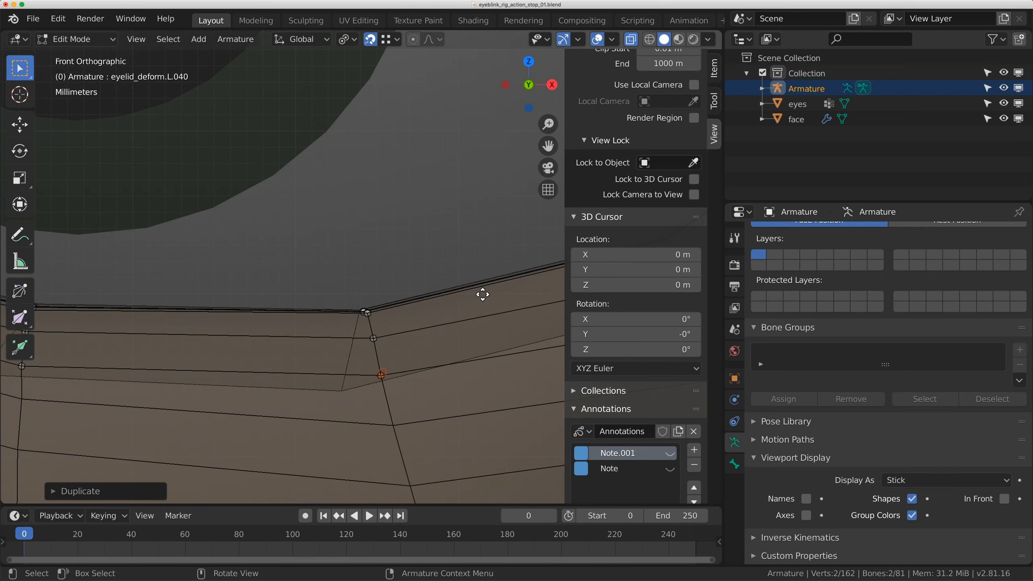
Duplicate the bone onto the four vertices of the left lower lid's fifth edge row from the nose
scroll(407, 317, "down", 5, "ctrl")
key("shift+d")
left_click(316, 288)
key("shift+d")
left_click(346, 291)
key("shift+d")
left_click(435, 415)
Duplicate the bone onto the four vertices of the left lower lid's last edge row, just below the outer eye corner
scroll(454, 306, "up", 5, "shift")
scroll(436, 265, "up", 5, "shift")
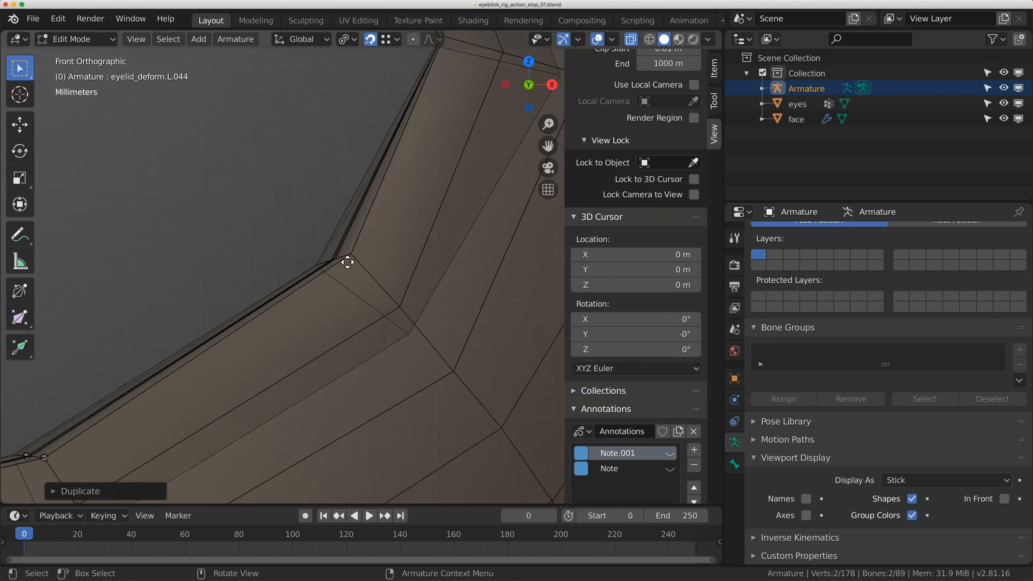
scroll(345, 260, "up", 2)
key("shift+d")
left_click(303, 250)
key("shift+d")
left_click(345, 243)
scroll(433, 307, "down", 2)
key("shift+d")
left_click(404, 308)
key("shift+d")
left_click(467, 379)
Return the armature to Object Mode
scroll(384, 350, "down", 3)
scroll(424, 337, "up", 4)
scroll(351, 317, "down", 3)
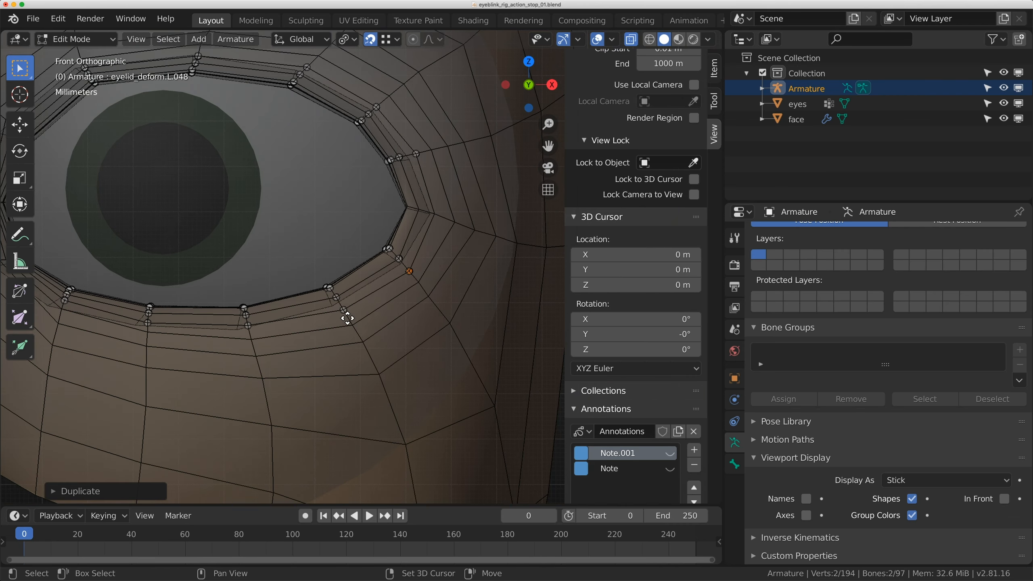
scroll(366, 336, "up", 1)
mouse_move(316, 323)
middle_mouse_down()
mouse_move(394, 307)
mouse_move(346, 285)
mouse_move(317, 324)
middle_mouse_up()
middle_click_drag(292, 229, 327, 242)
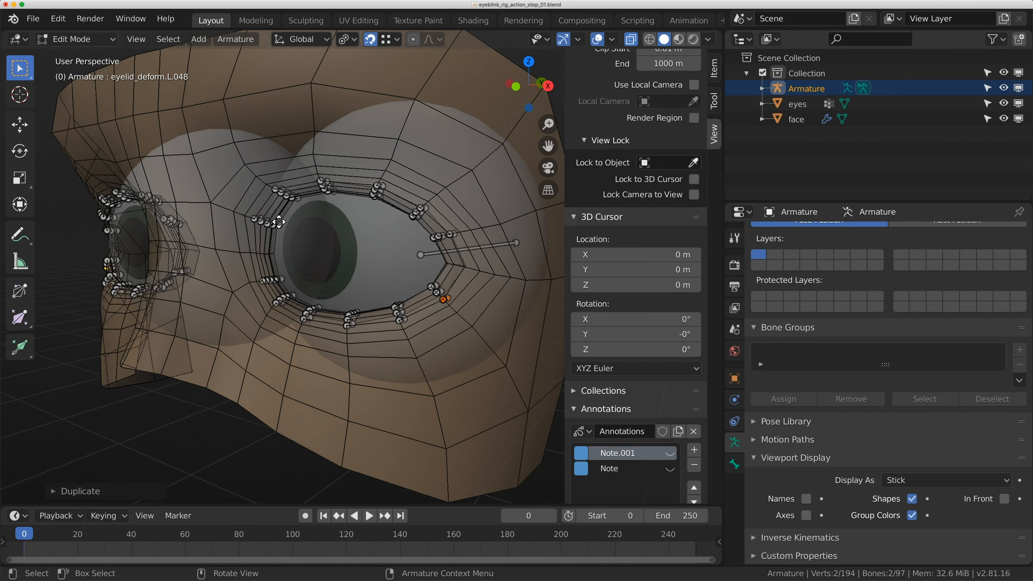
left_click(100, 39)
left_click(80, 51)
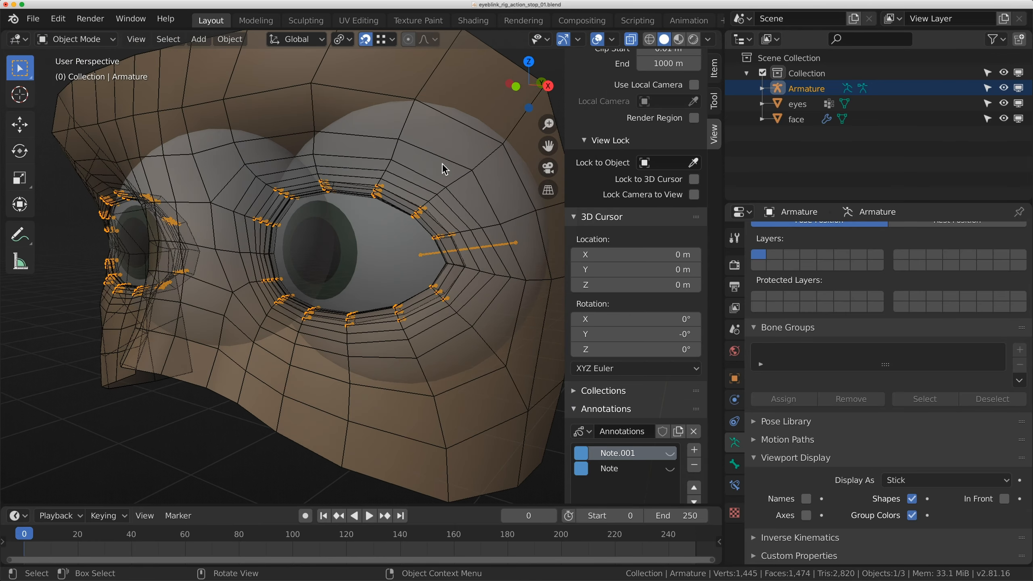
Parent the face mesh to the armature using Armature Deform With Empty Groups
scroll(362, 159, "down", 4)
left_click(360, 157)
scroll(353, 134, "down", 1)
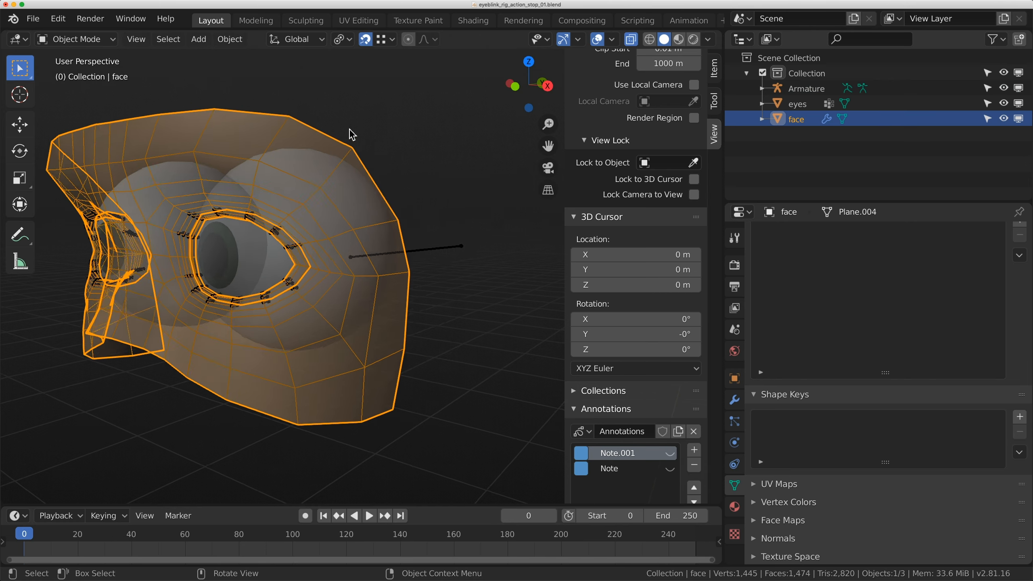
middle_click_drag(354, 134, 440, 247)
left_click(466, 248, "shift")
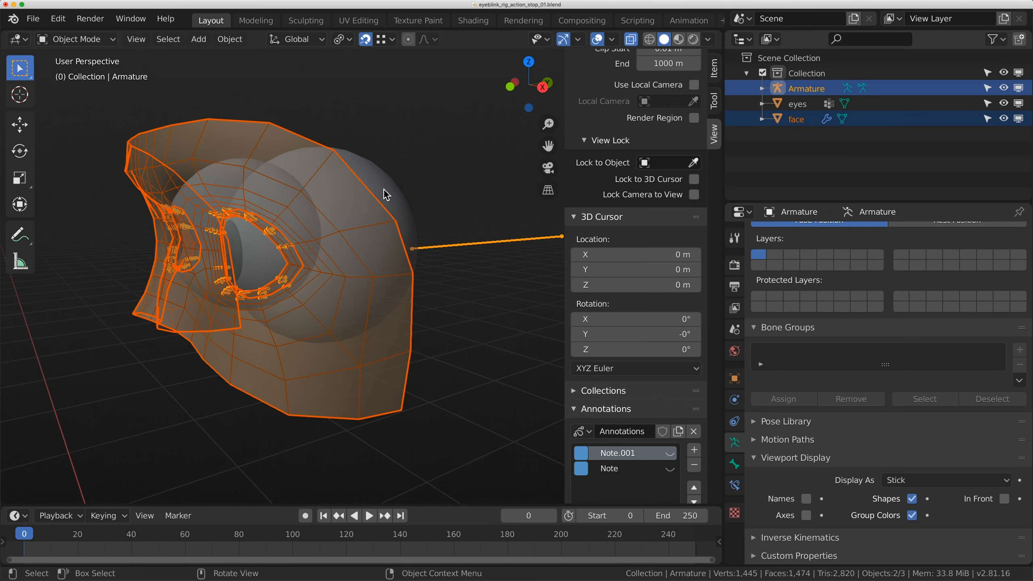
key("ctrl+p")
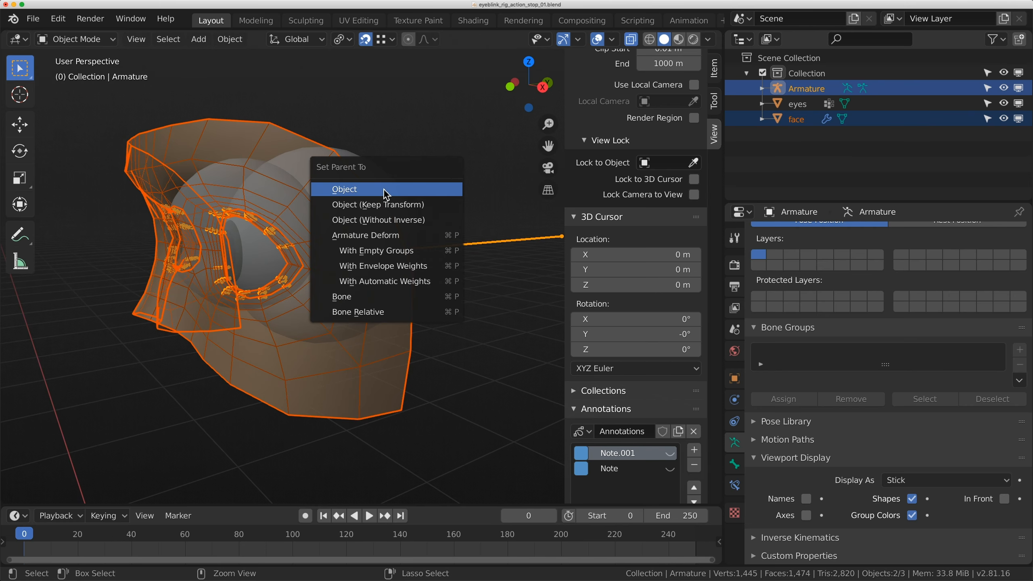
left_click(394, 251)
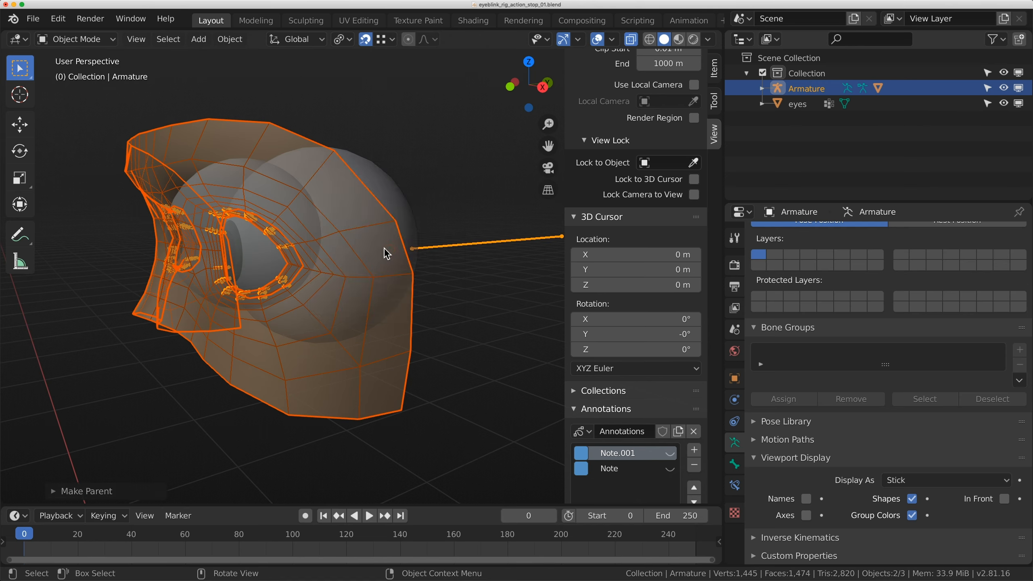
Select the face mesh and review its list of vertex groups from the last entry up to root
middle_click_drag(382, 253, 427, 247)
left_click(306, 183)
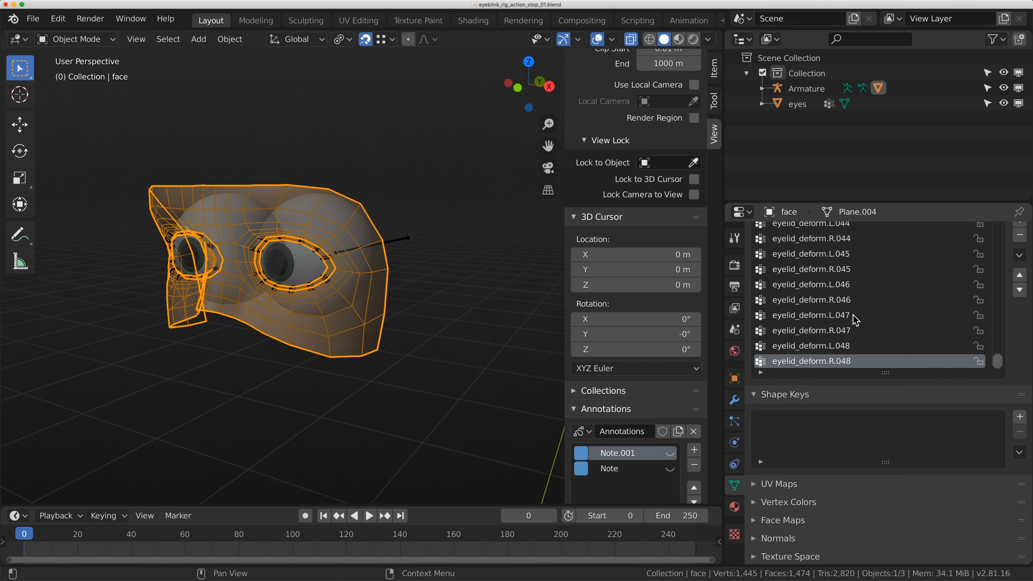
scroll(878, 313, "up", 15)
scroll(877, 313, "up", 8)
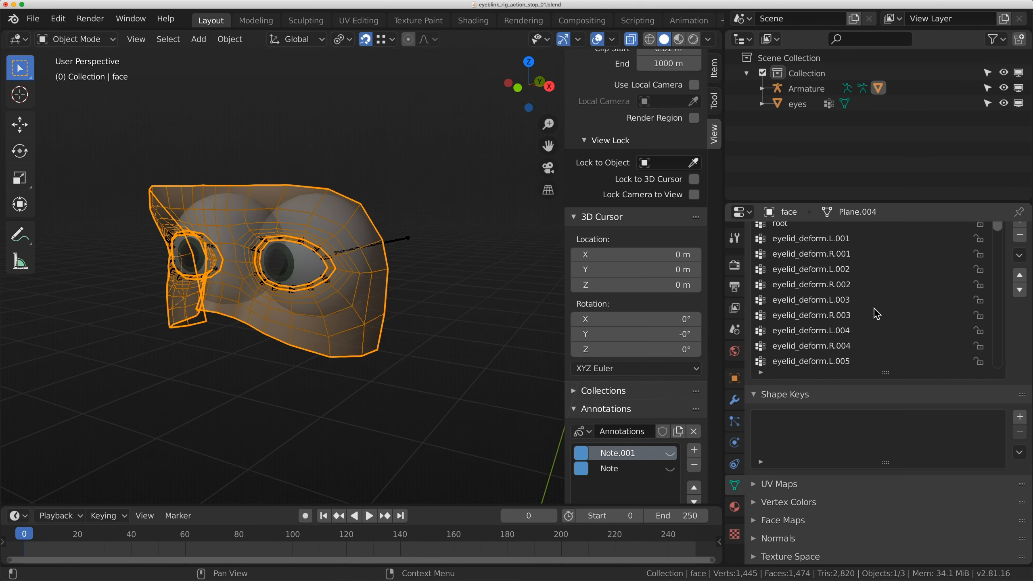
scroll(861, 275, "up", 3)
scroll(358, 214, "up", 4)
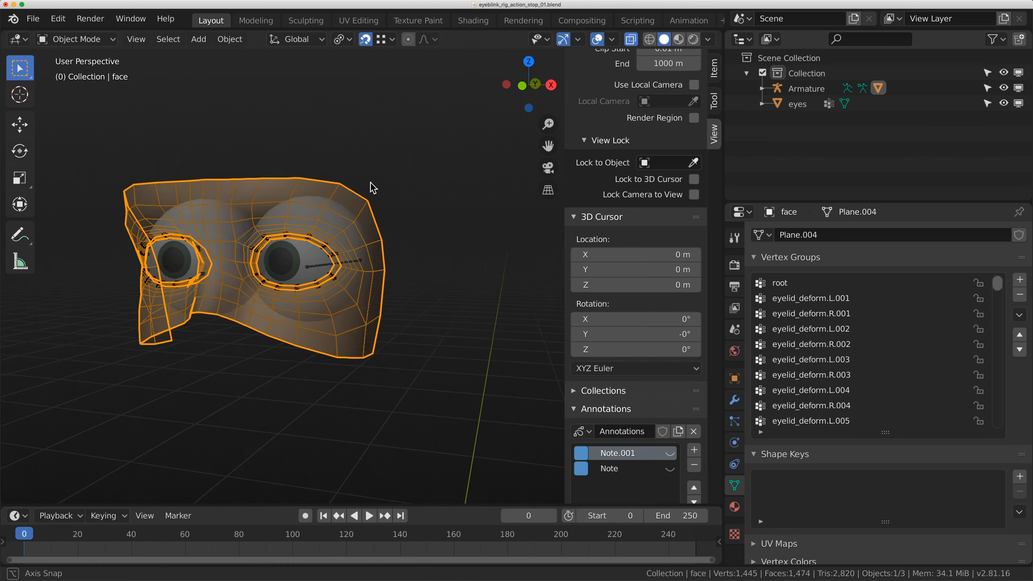
Assign all vertices of the face mesh to the root vertex group with a weight of 1.000 in Edit Mode
mouse_move(358, 212)
middle_mouse_down()
mouse_move(386, 194)
mouse_move(365, 194)
middle_mouse_up()
left_click(790, 286)
key("Tab")
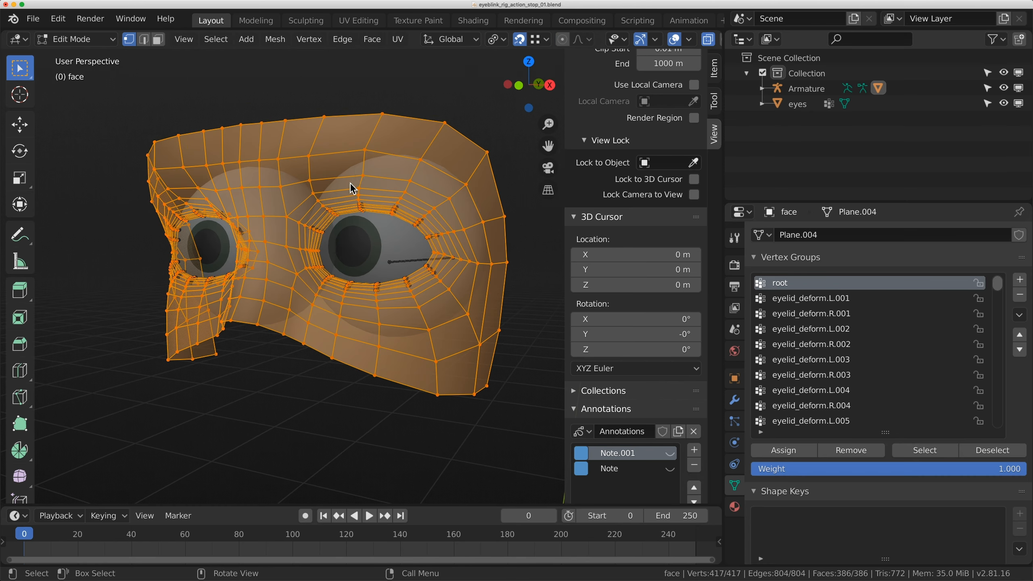
key("Tab")
key("Tab")
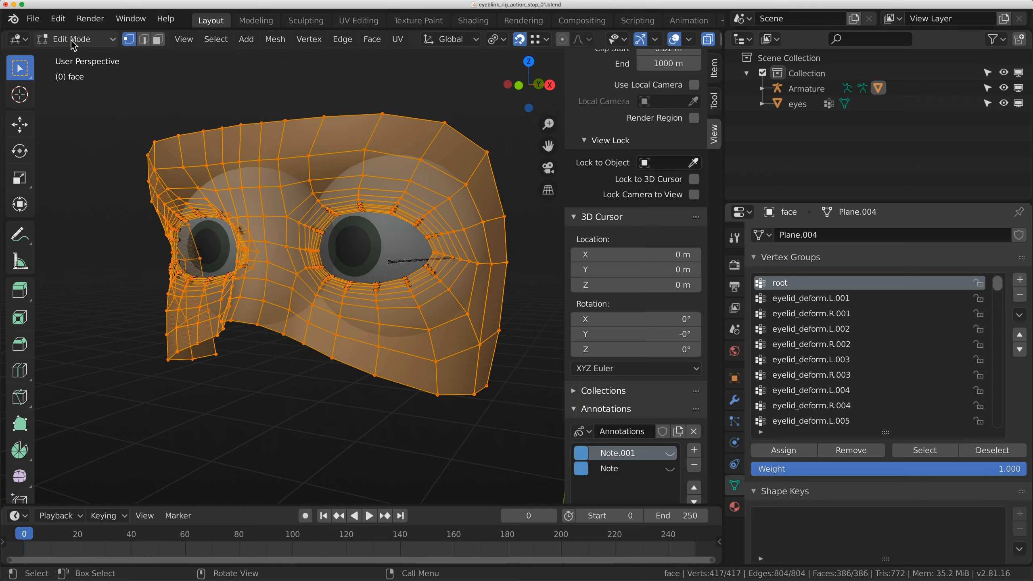
Switch the face mesh to Weight Paint mode and display the viewport in wireframe shading
left_click(75, 39)
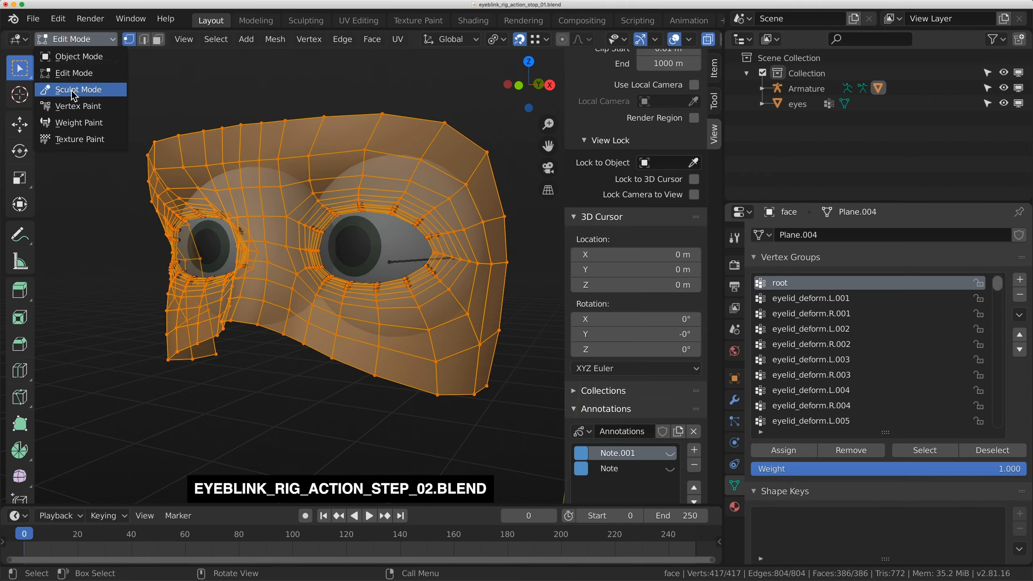
left_click(68, 119)
middle_click_drag(298, 221, 322, 224)
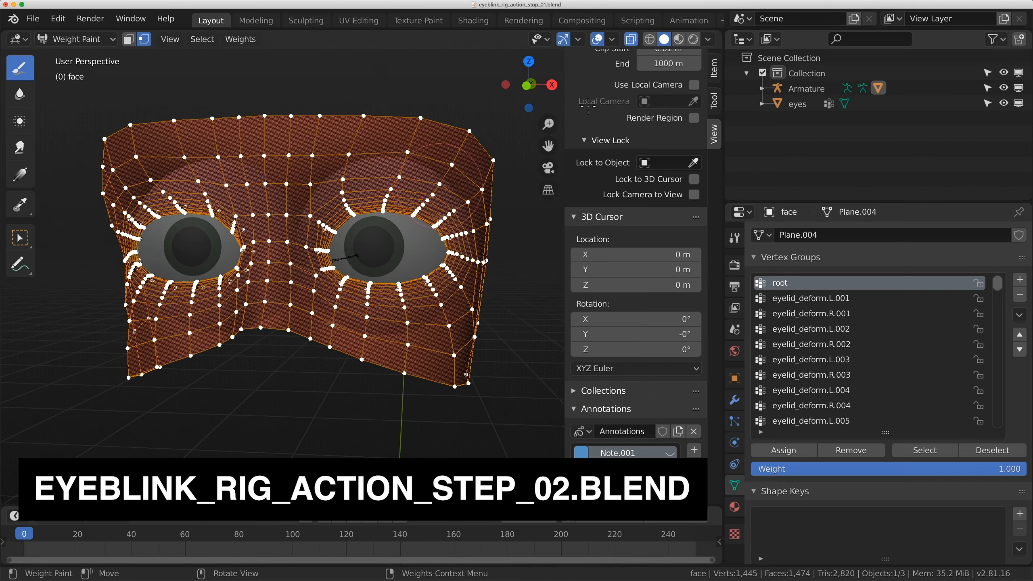
left_click(650, 40)
mouse_move(496, 199)
middle_mouse_down()
mouse_move(460, 198)
mouse_move(482, 199)
middle_mouse_up()
Compare the weights of the root, eyelid_deform.L.001 and eyelid_deform.L.002 vertex groups, ending on eyelid_deform.L.001
left_click(787, 300)
left_click(792, 330)
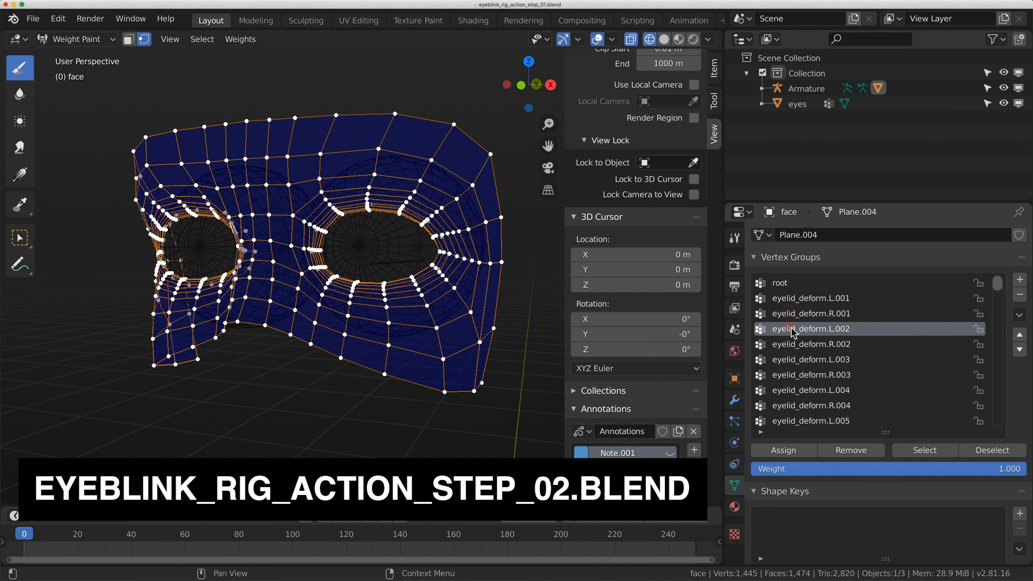
left_click(793, 284)
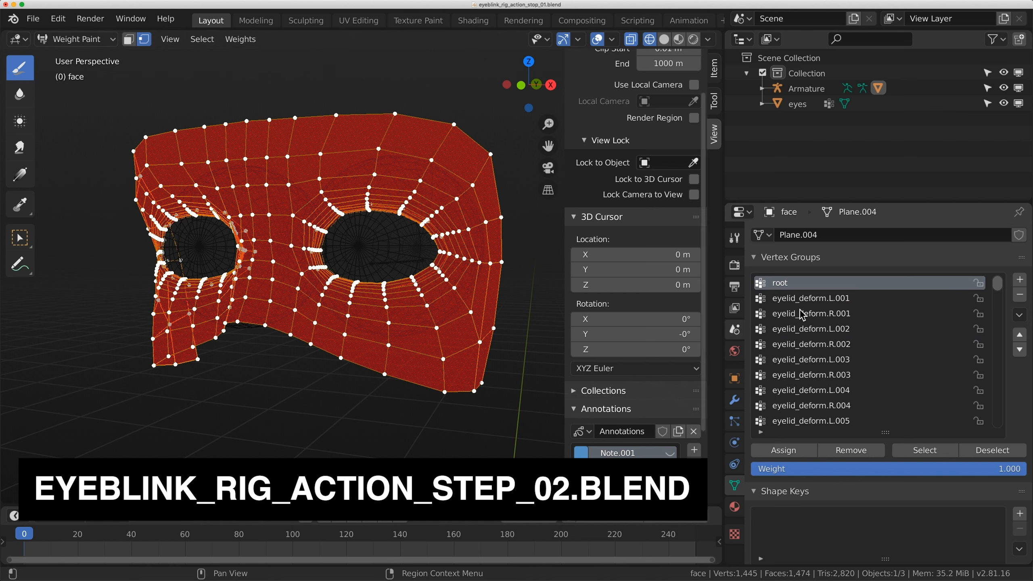
left_click(825, 301)
left_click(811, 329)
left_click(813, 298)
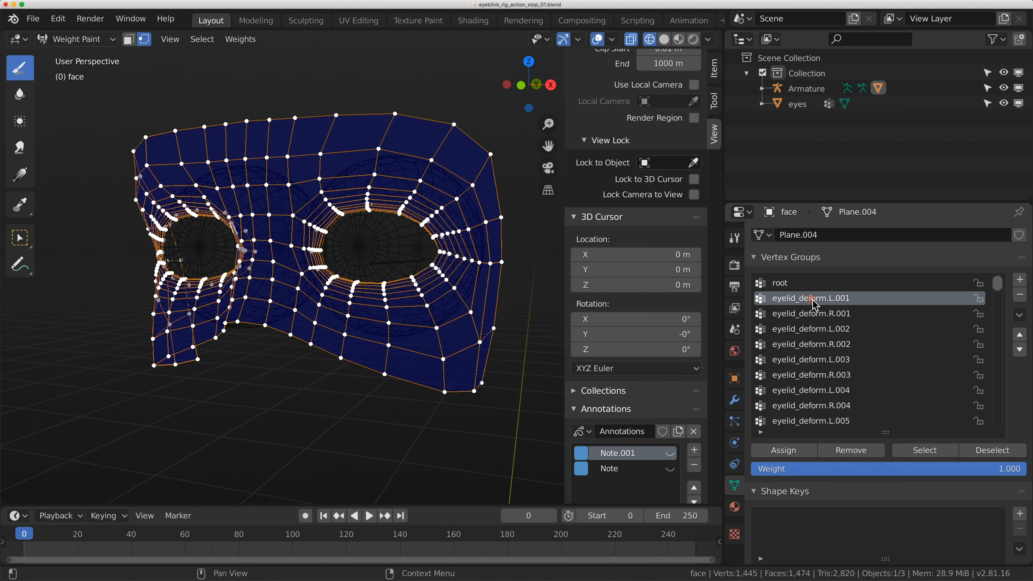
Examine the weight display on the left upper eyelid's vertices near the inner eye corner for eyelid_deform.L.001
scroll(418, 304, "up", 8)
scroll(418, 304, "down", 5)
scroll(418, 304, "up", 3)
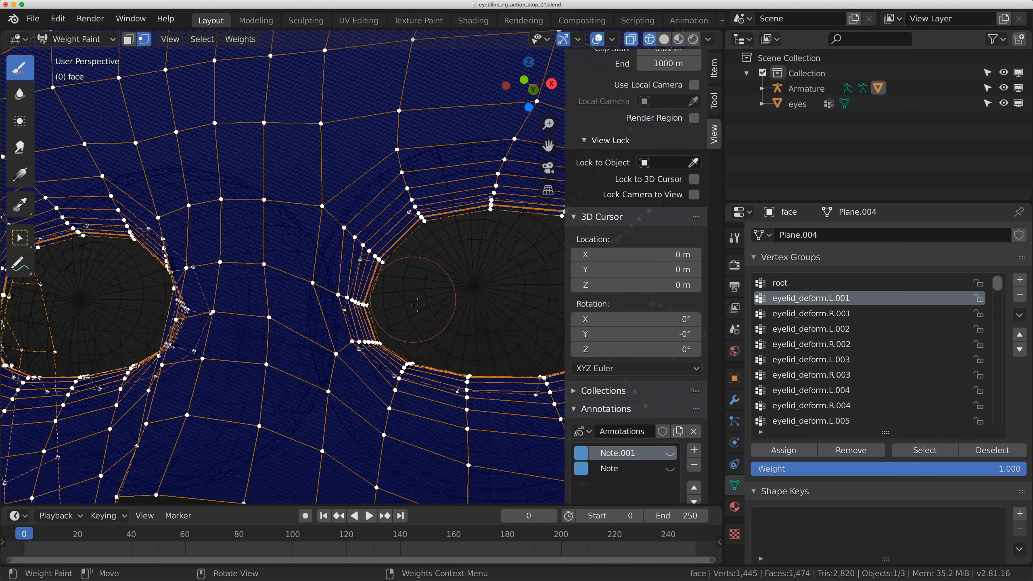
middle_click_drag(417, 304, 386, 311)
scroll(369, 321, "up", 6)
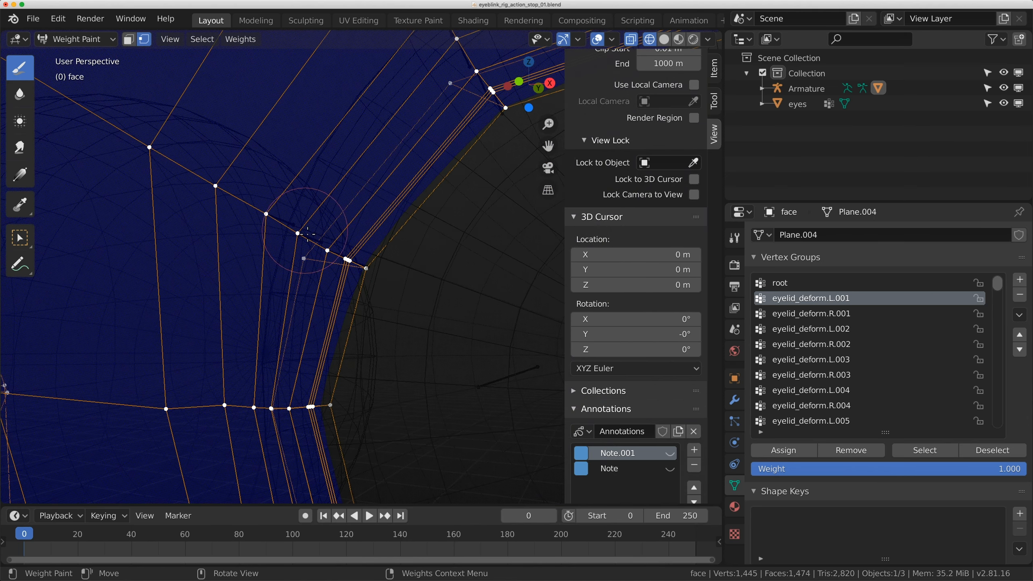
scroll(502, 165, "down", 2)
middle_click_drag(487, 188, 468, 245, "shift")
scroll(443, 220, "up", 2)
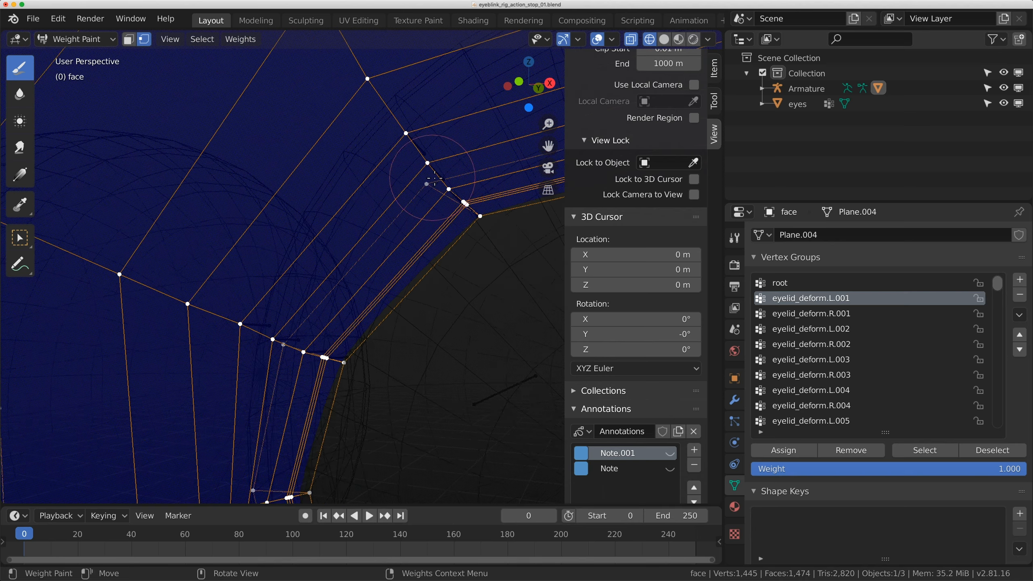
scroll(436, 182, "down", 3)
middle_click_drag(436, 182, 432, 237)
scroll(432, 237, "down", 3)
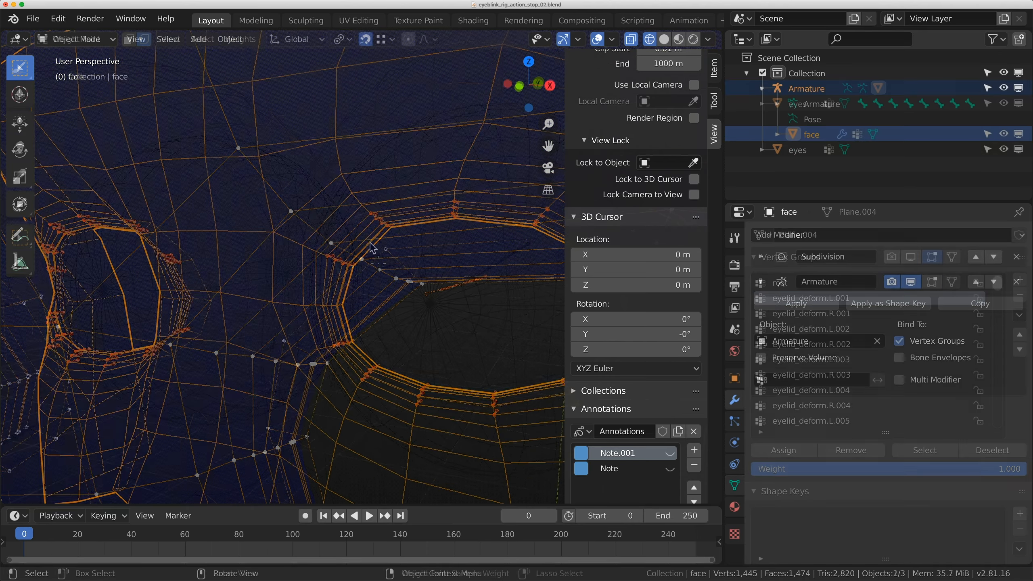
Make the eyes object unselectable in the viewport
left_click(311, 145)
left_click(794, 151)
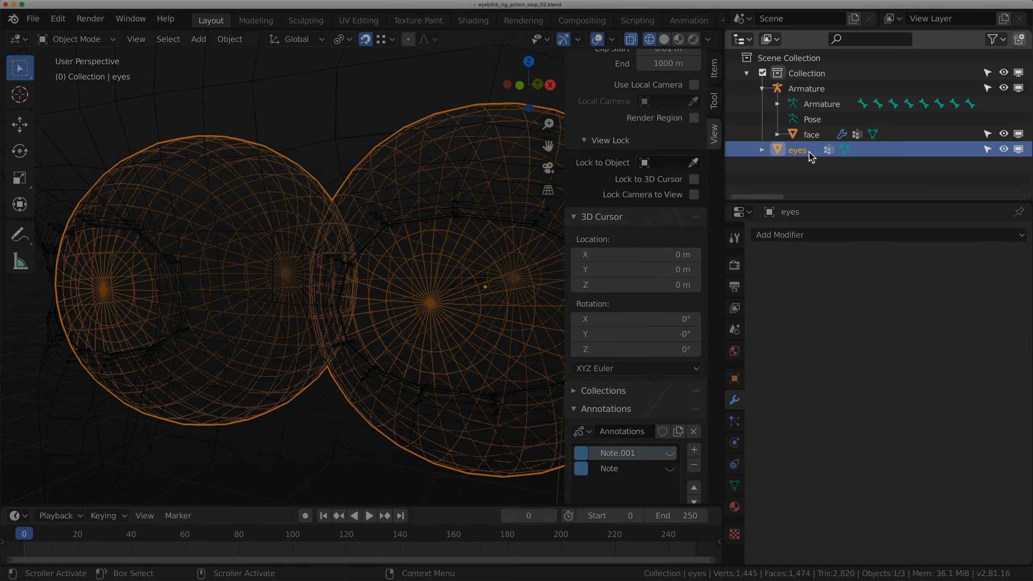
left_click(987, 149)
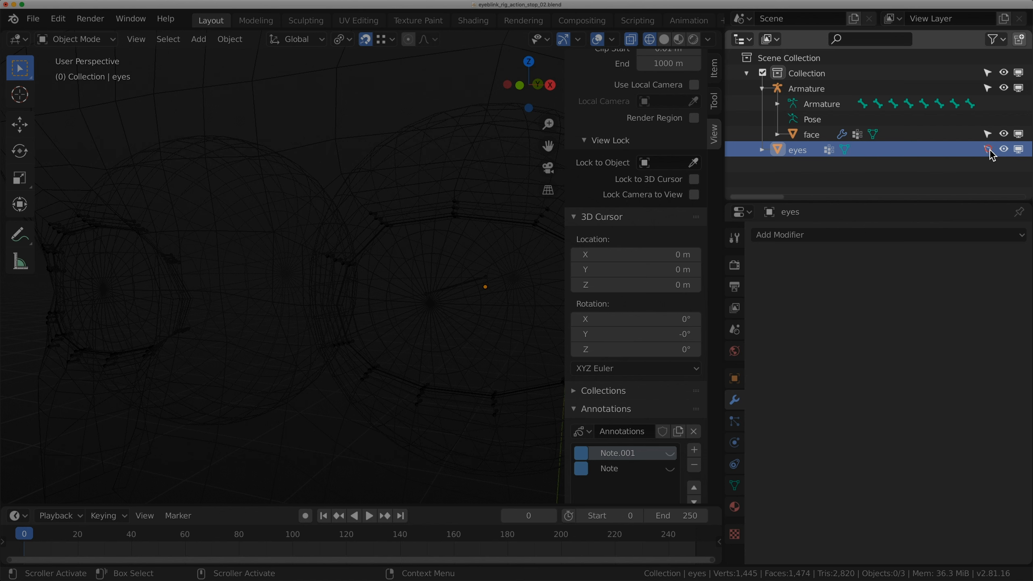
Select the armature together with the face mesh and switch the face to Weight Paint mode
left_click(804, 89)
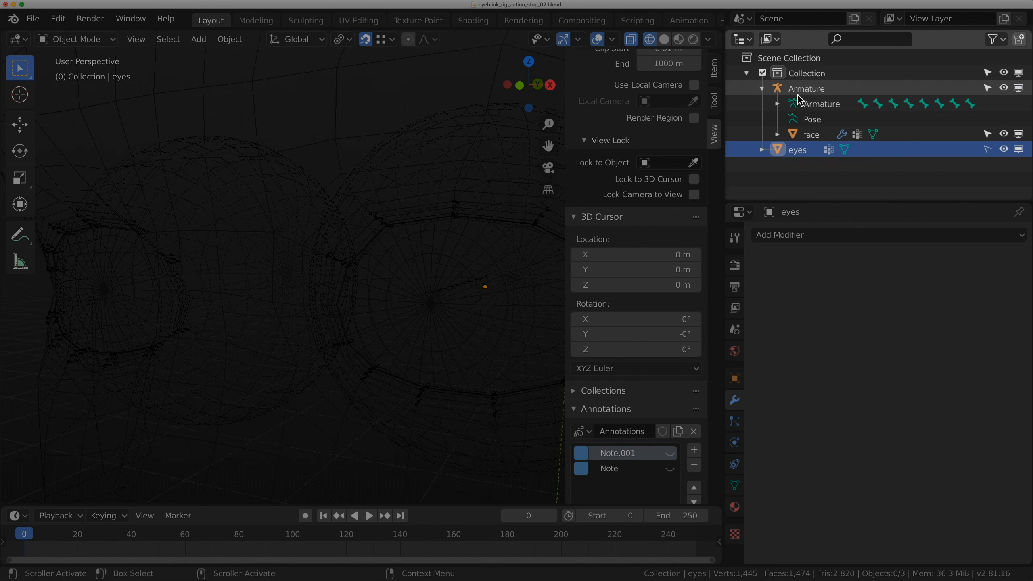
left_click(811, 135, "shift")
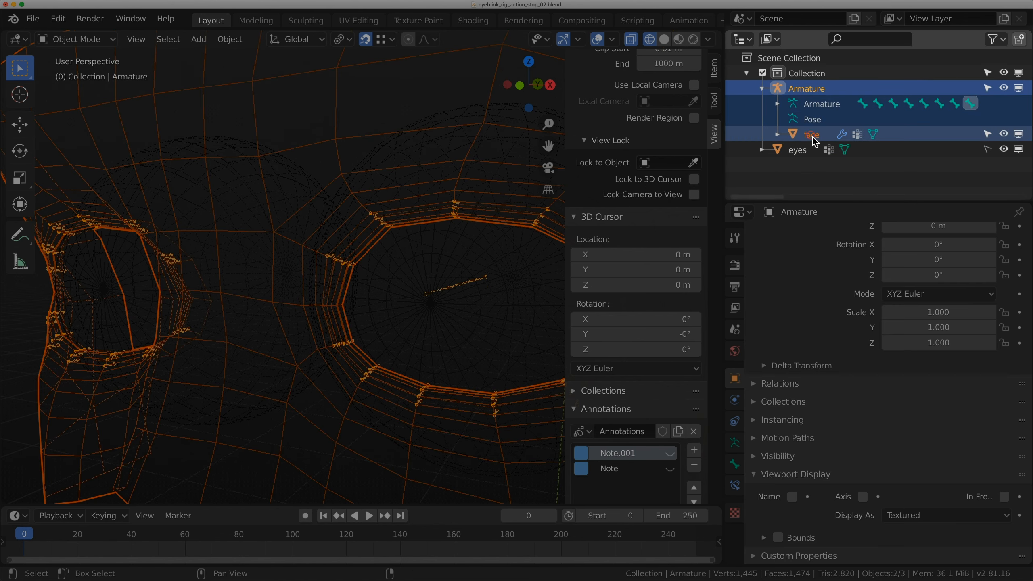
left_click(324, 141, "shift")
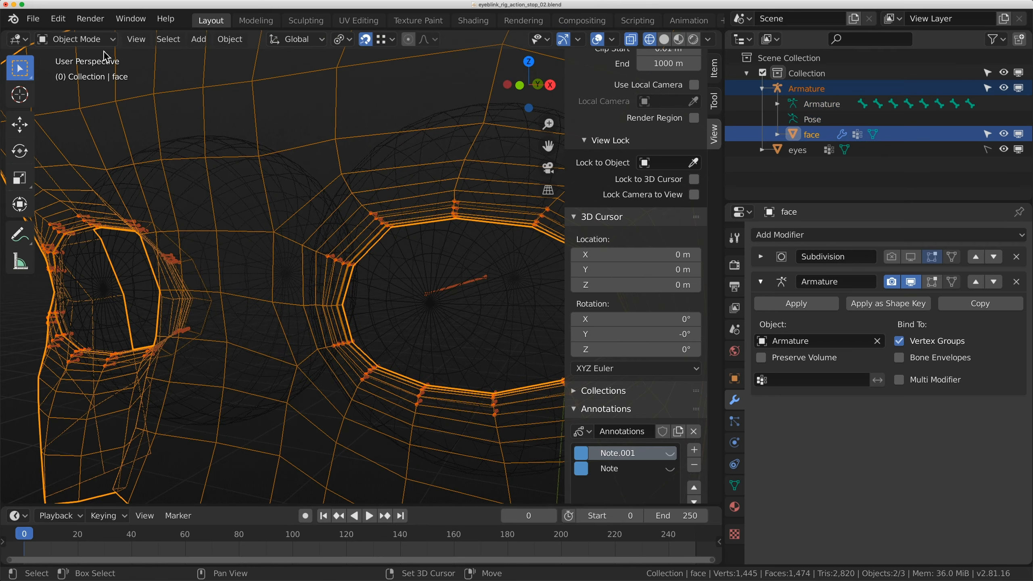
left_click(93, 44)
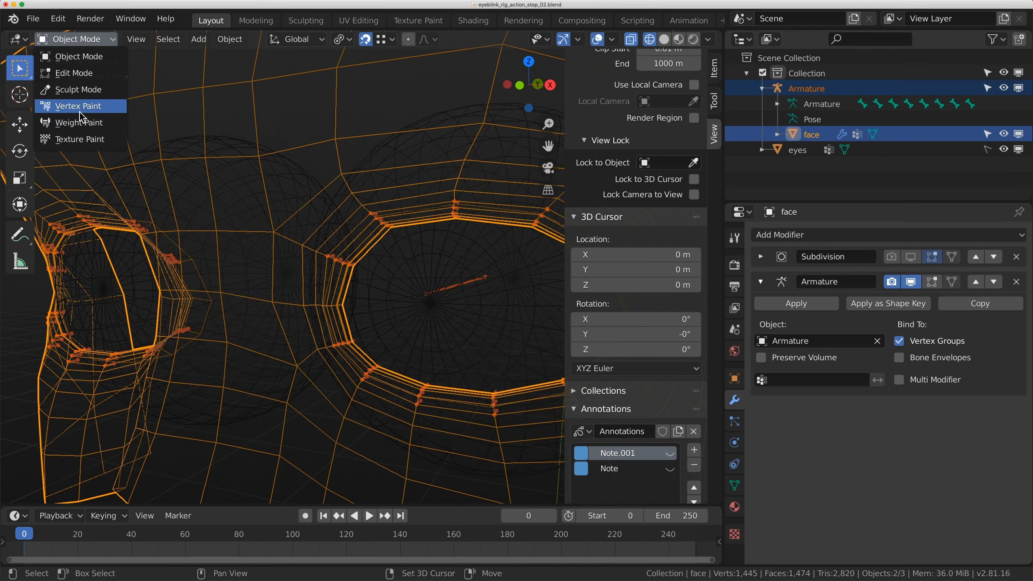
left_click(72, 123)
Select the eyelid_deform.L.001 bone and paint weight 1.000 on its lid-rim vertices with X Mirror enabled
scroll(330, 257, "up", 8)
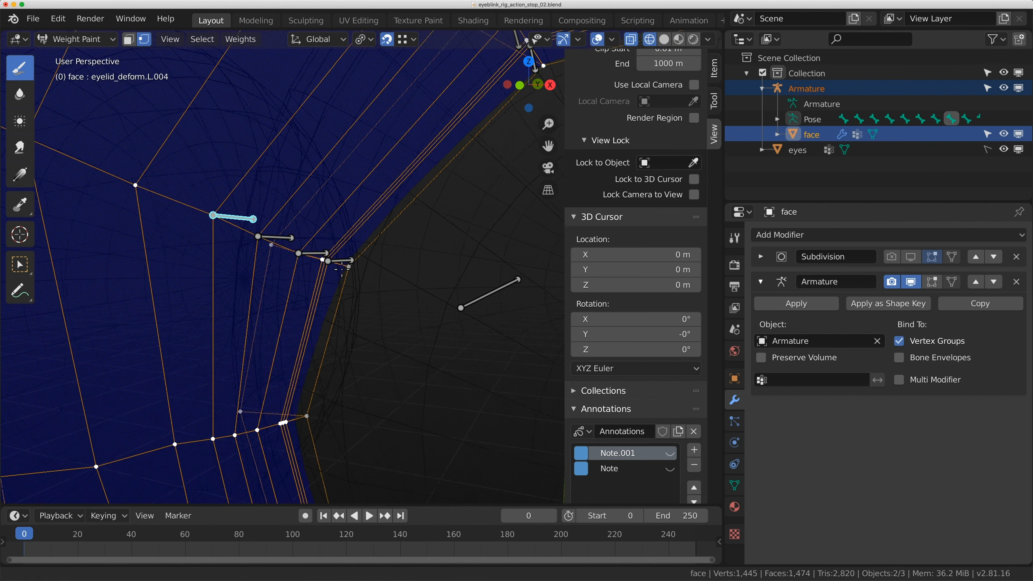
left_click(331, 257, "ctrl")
middle_click_drag(331, 257, 405, 260)
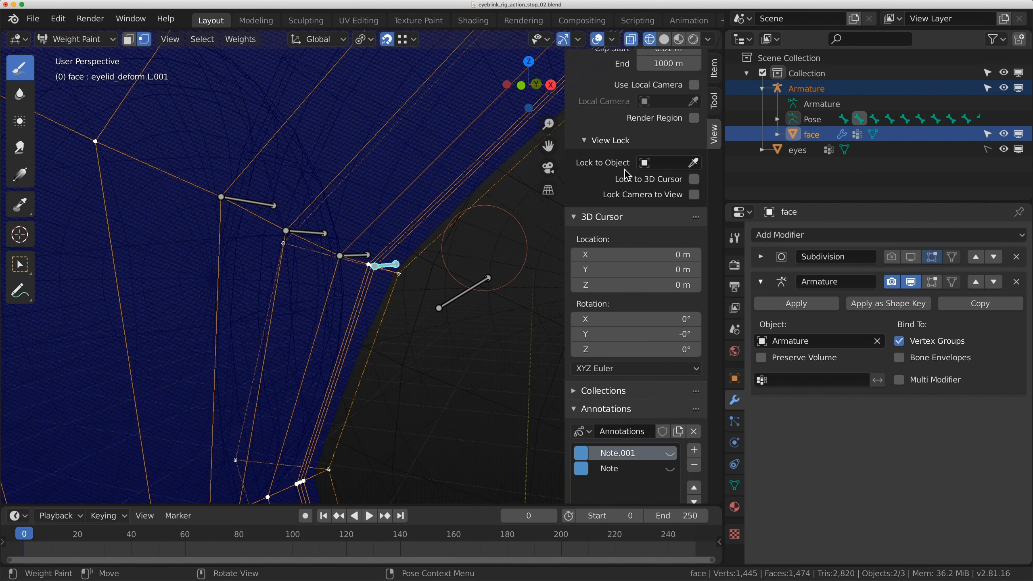
left_click(715, 103)
scroll(641, 407, "down", 4)
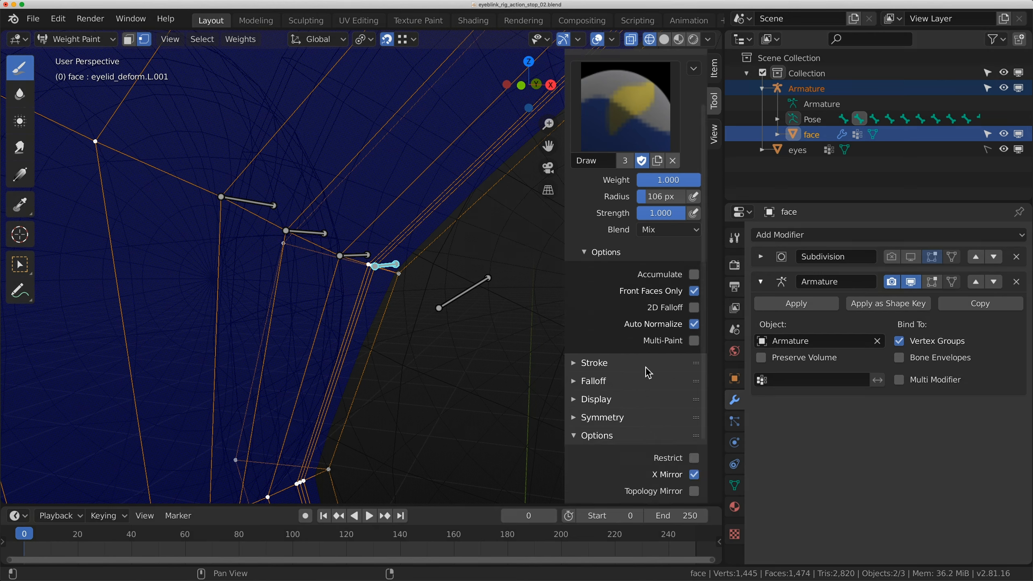
scroll(659, 457, "down", 4)
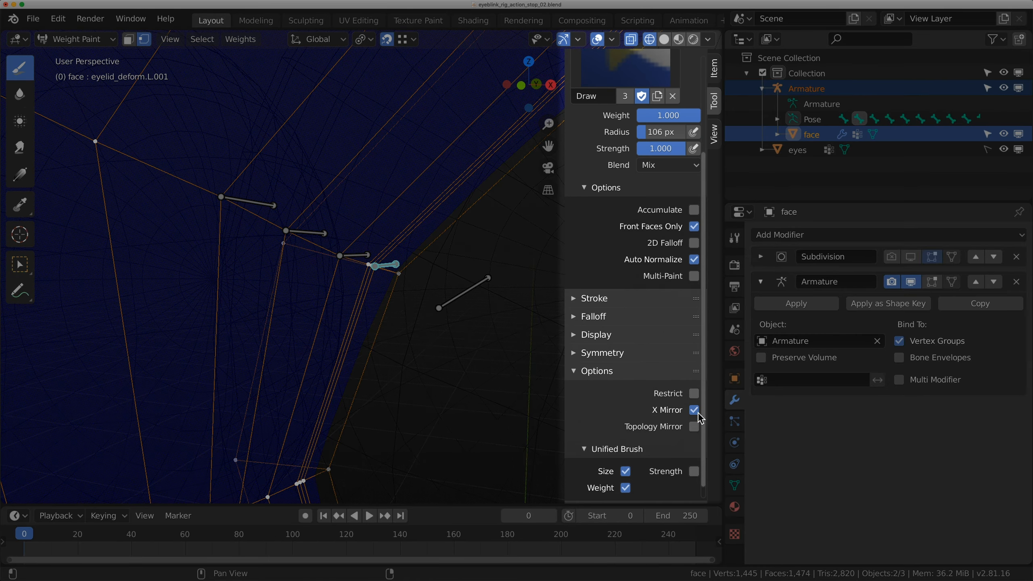
middle_click_drag(407, 260, 380, 269)
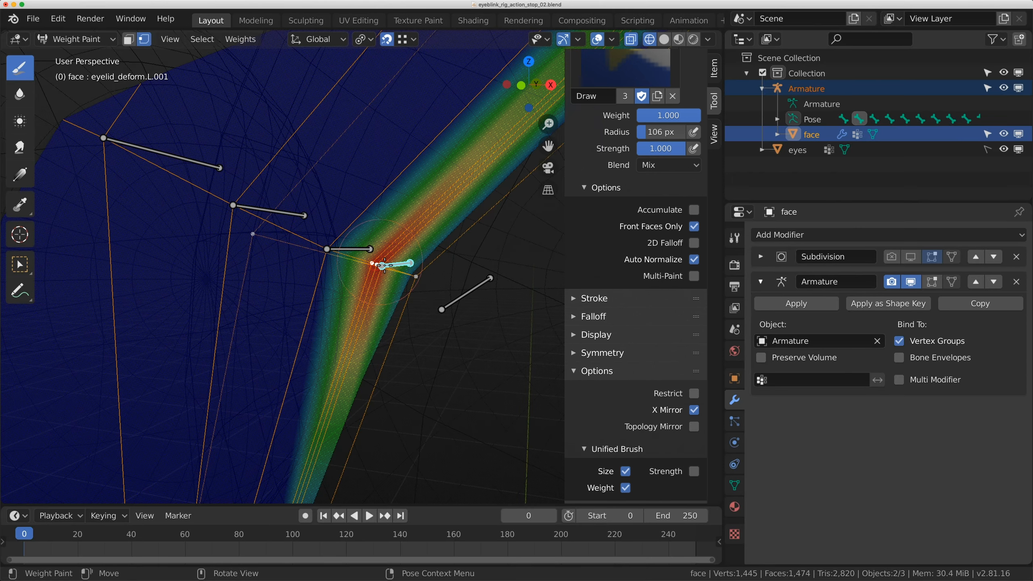
middle_click_drag(389, 270, 463, 253)
left_click_drag(458, 247, 459, 248)
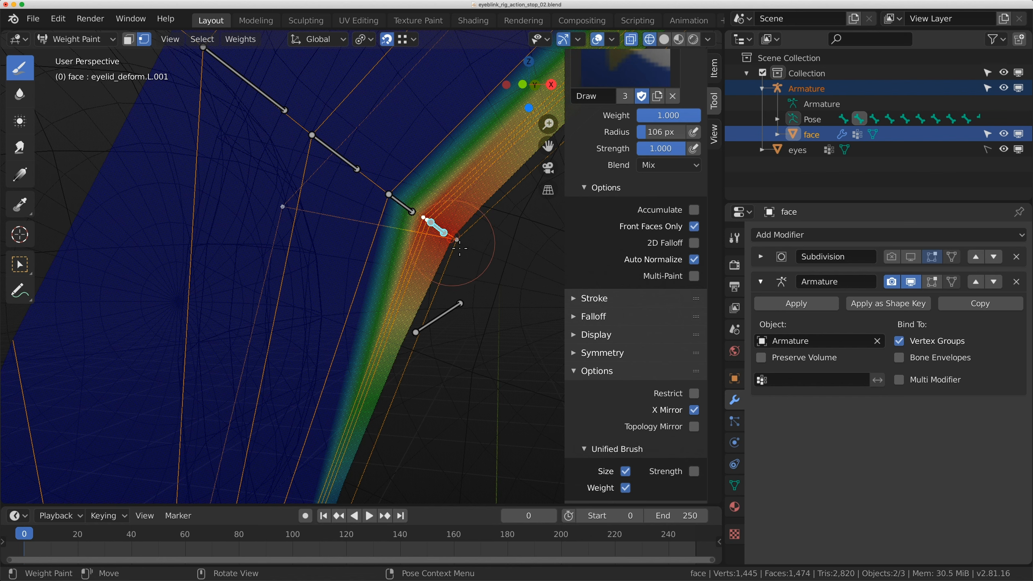
Paint weight 1.000 at the remaining bones of the inner-corner column on the left upper eyelid, eyelid_deform.L.002 to L.004
middle_click_drag(458, 250, 435, 270)
left_click(390, 226, "ctrl")
middle_click_drag(389, 226, 417, 290)
left_click(376, 258, "ctrl")
left_click(360, 258)
scroll(363, 262, "down", 2)
mouse_move(363, 262)
middle_mouse_down("shift")
mouse_move(381, 269)
mouse_move(315, 270)
mouse_move(281, 294)
middle_mouse_up("shift")
left_click(341, 240, "ctrl")
left_click(334, 245)
Paint weight 1.000 at each bone of the second upper-eyelid column, working inward through eyelid_deform.L.007 to eyelid_deform.L.005
scroll(363, 259, "down", 1)
left_click(285, 200, "ctrl")
left_click(276, 199)
left_click(312, 232, "ctrl")
left_click(311, 237)
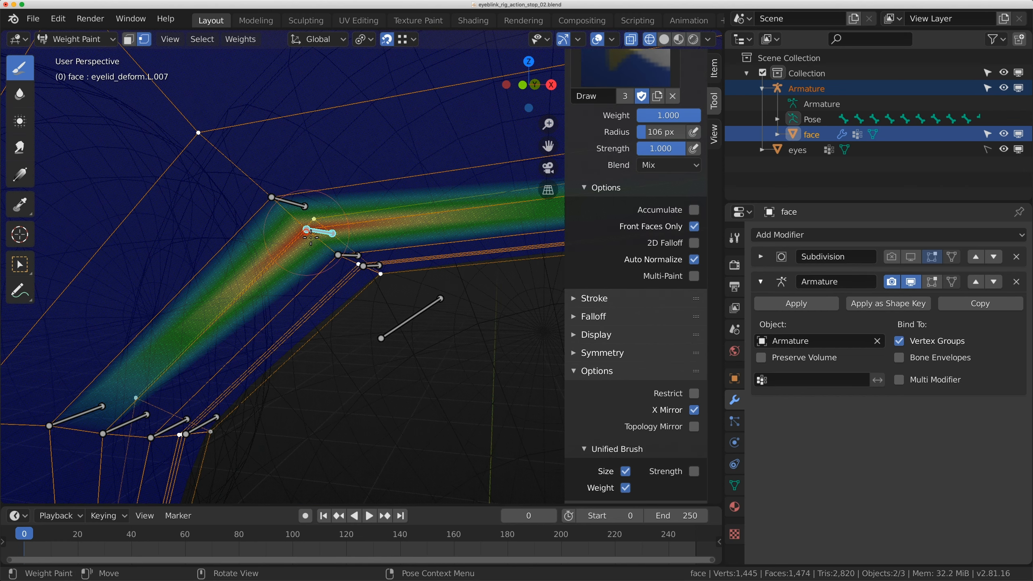
left_click(344, 262, "ctrl")
left_click(344, 262)
scroll(368, 264, "up", 1)
mouse_move(362, 272)
middle_mouse_down()
mouse_move(369, 264)
mouse_move(346, 244)
mouse_move(309, 283)
mouse_move(378, 244)
middle_mouse_up()
left_click(368, 236, "ctrl")
left_click(356, 232)
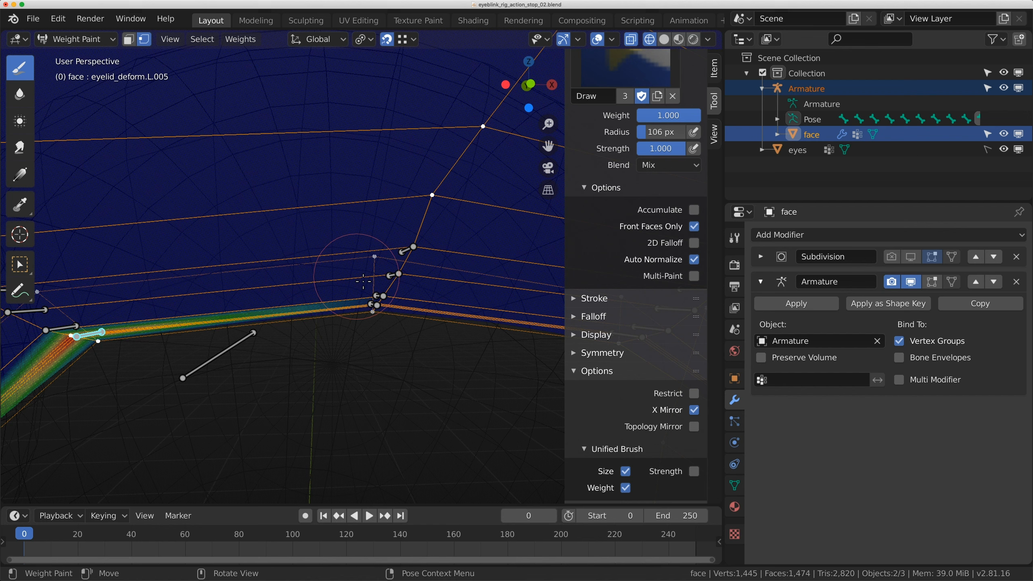
Paint weight 1.000 at each bone of the third upper-eyelid column, working inward through eyelid_deform.L.011 to eyelid_deform.L.009
left_click(411, 250, "ctrl")
left_click(399, 276, "ctrl")
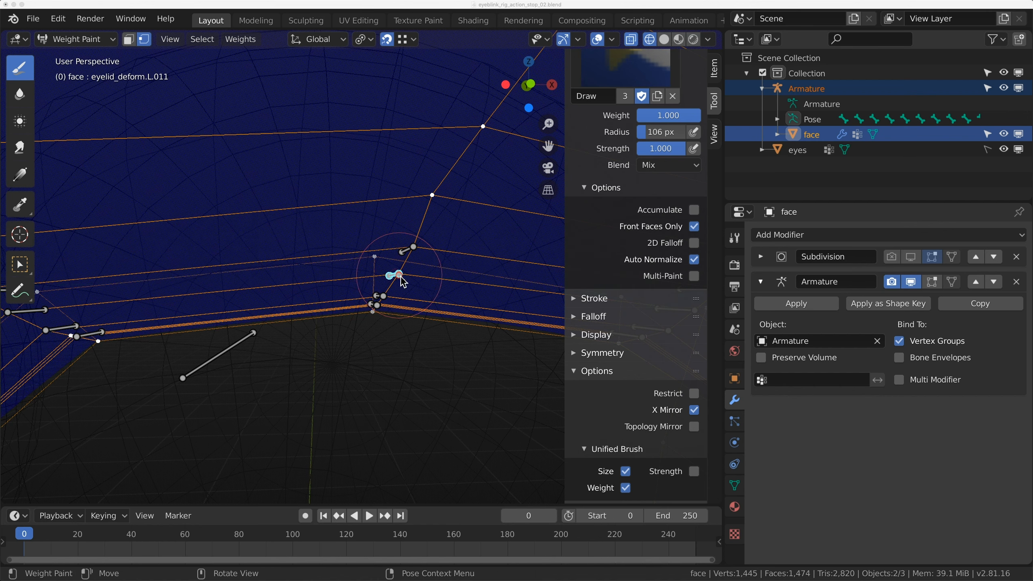
left_click(399, 275)
mouse_move(387, 294)
middle_mouse_down()
mouse_move(351, 281)
mouse_move(419, 288)
mouse_move(469, 253)
middle_mouse_up()
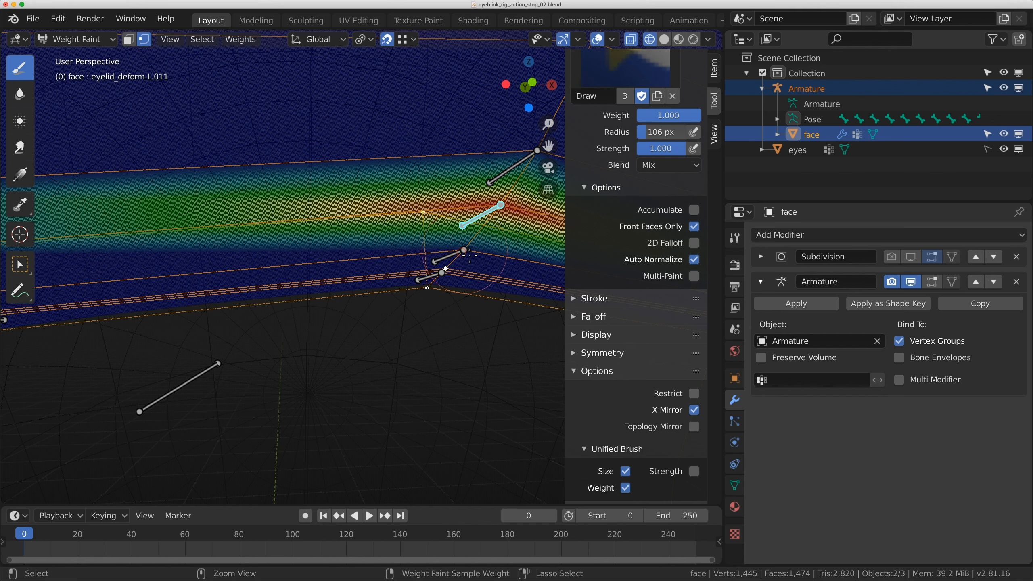
left_click(464, 251, "ctrl")
left_click(443, 276, "ctrl")
left_click(444, 276)
scroll(448, 282, "down", 4)
middle_click_drag(456, 291, 416, 286, "shift")
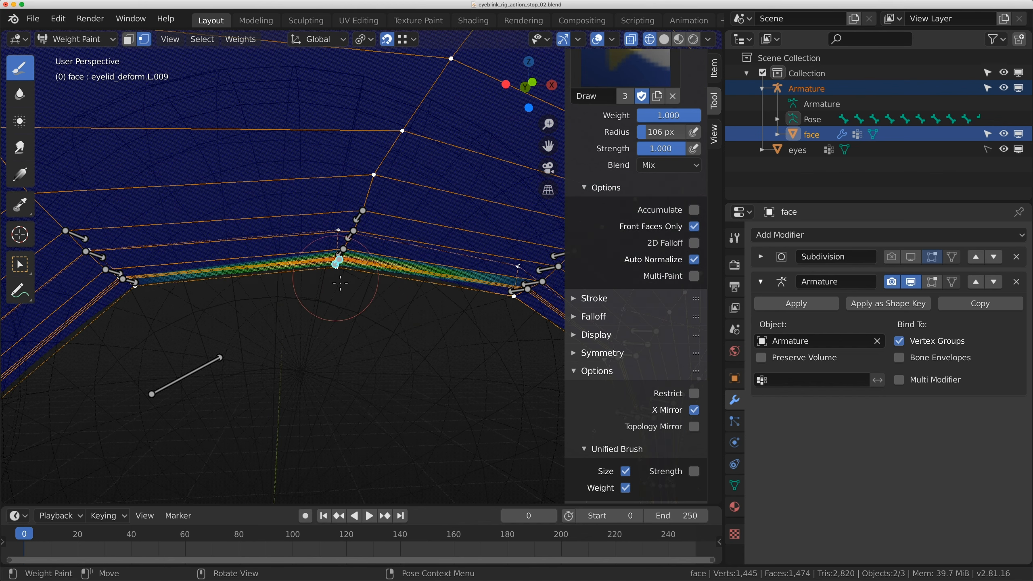
Paint weight 1.000 at each bone of the fourth upper-eyelid column, working inward through eyelid_deform.L.015 and L.014 to eyelid_deform.L.013
mouse_move(342, 278)
middle_mouse_down()
mouse_move(348, 288)
mouse_move(398, 255)
mouse_move(428, 257)
middle_mouse_up()
left_click(427, 256, "ctrl")
left_click(407, 279, "ctrl")
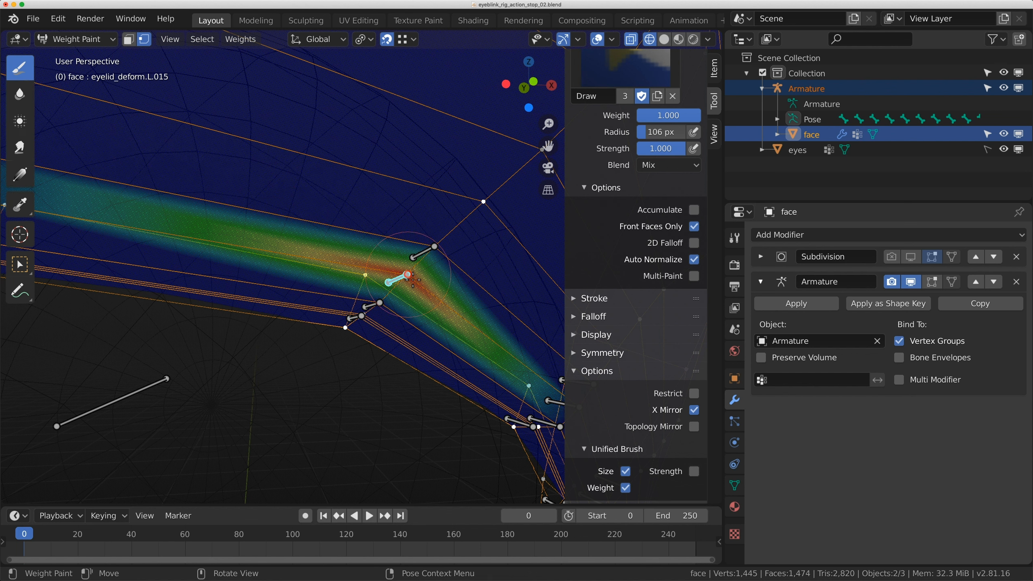
left_click(380, 305, "ctrl")
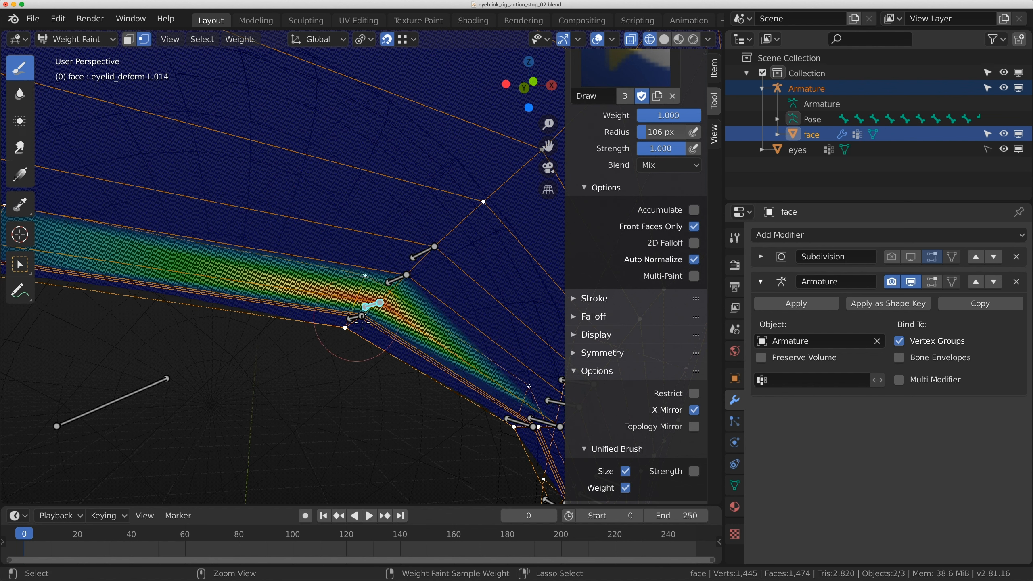
left_click(352, 319, "ctrl")
middle_click_drag(351, 334, 461, 311, "shift")
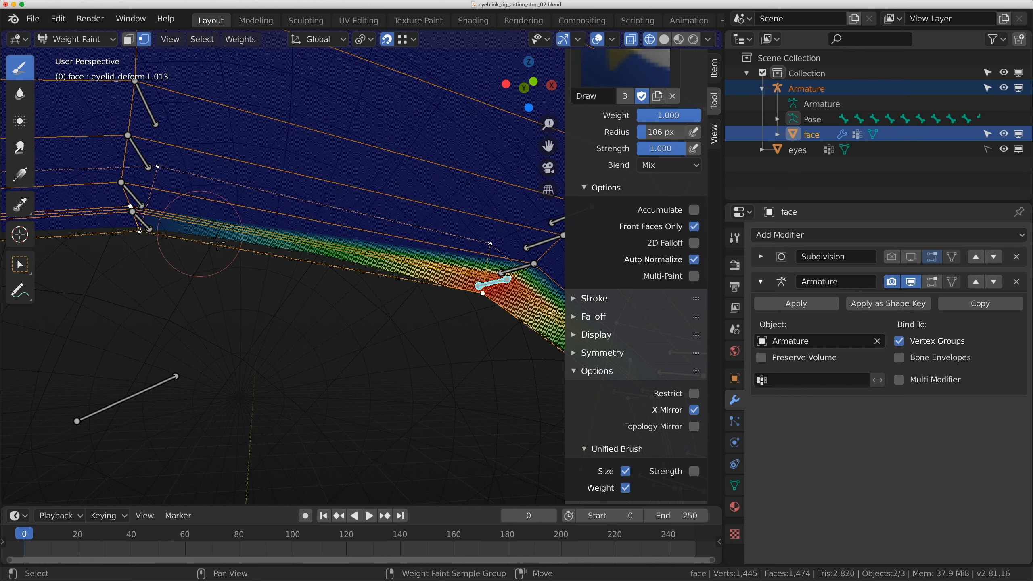
Reselect the eyelid_deform.L.009 bone and paint its weight onto the adjoining vertex at the upper lid's rim
middle_click_drag(200, 244, 368, 258)
left_click(421, 287, "ctrl")
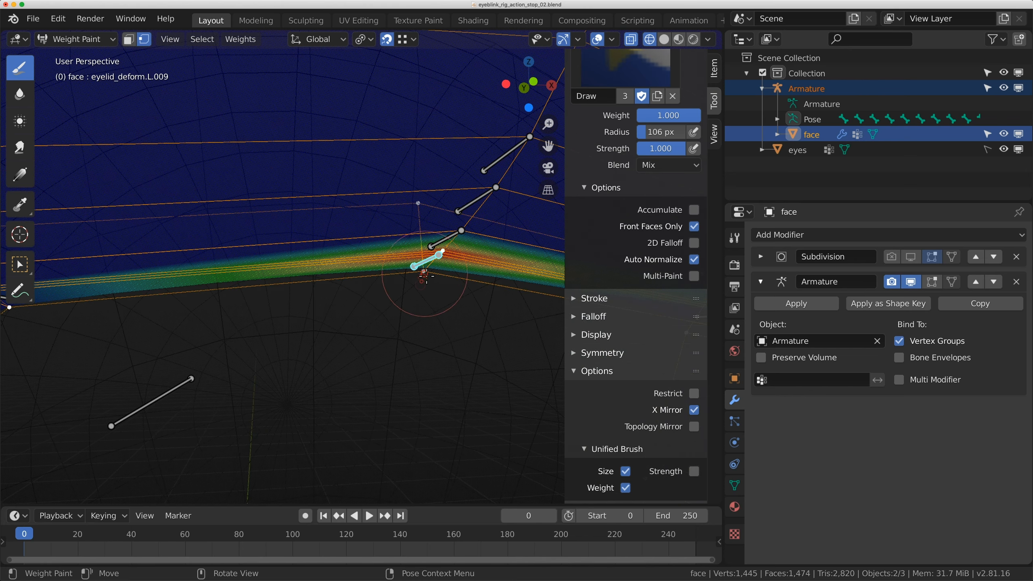
middle_click_drag(435, 267, 495, 206)
middle_click_drag(495, 206, 325, 268)
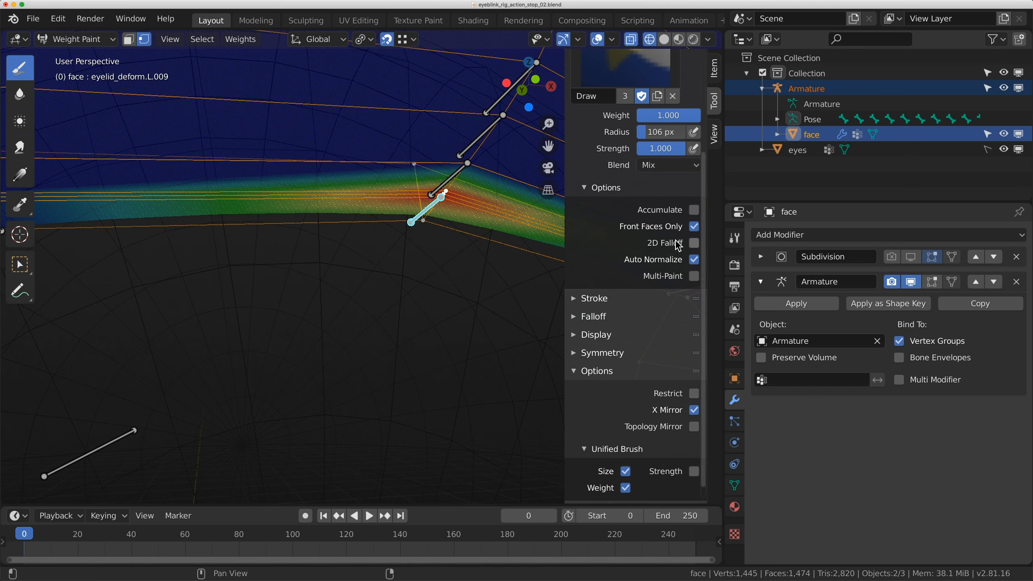
left_click(676, 243)
left_click(691, 243)
Paint weight 1.000 at each bone of the fifth upper-eyelid column, the one containing eyelid_deform.L.019
middle_click_drag(325, 268, 336, 298)
left_click(348, 329, "ctrl")
left_click(393, 318, "ctrl")
left_click(446, 269, "ctrl")
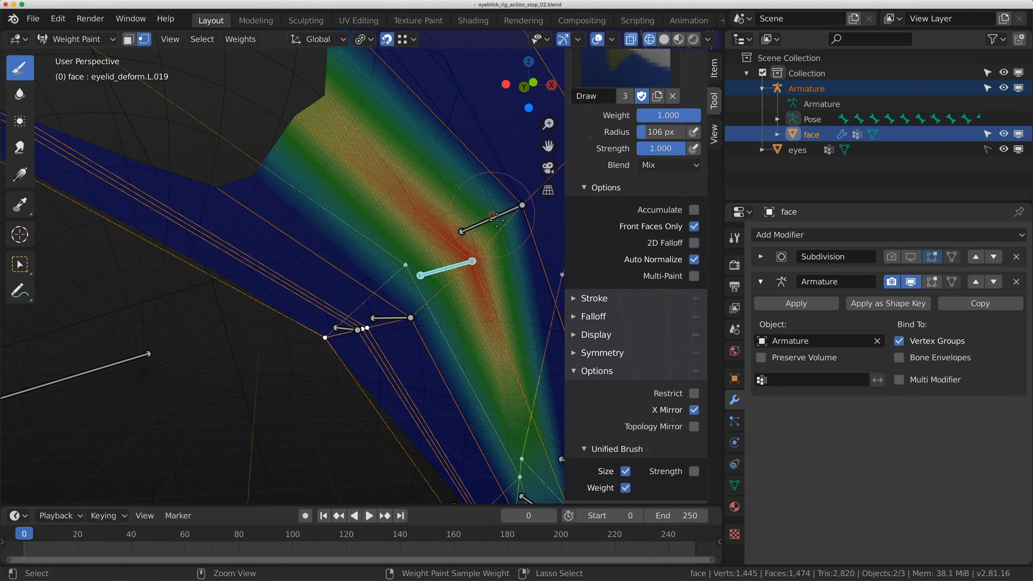
left_click(492, 214, "ctrl")
Paint weight 1.000 at each bone of the upper eyelid's outermost column, the one containing eyelid_deform.L.022
middle_click_drag(476, 444, 314, 247, "shift")
left_click(455, 292, "ctrl")
left_click(409, 303, "ctrl")
middle_click_drag(409, 303, 399, 288, "shift")
scroll(391, 293, "up", 1)
left_click(377, 300, "ctrl")
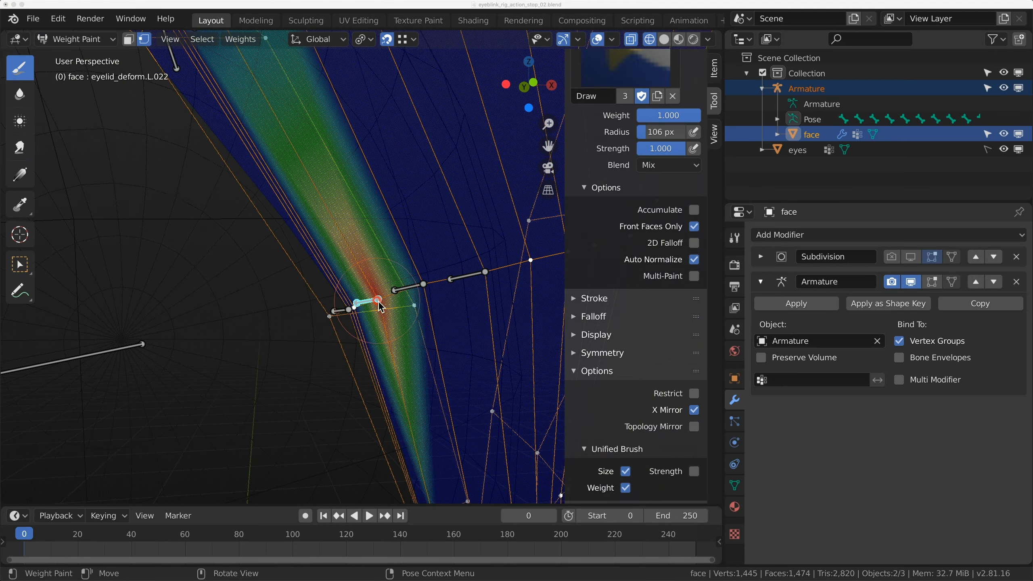
left_click(346, 310, "ctrl")
Paint weight 1.000 at the bones of the lower eyelid's innermost column, the one containing eyelid_deform.L.027
middle_click_drag(346, 311, 477, 274)
scroll(377, 312, "down", 5)
middle_click_drag(284, 305, 360, 329, "shift")
scroll(360, 329, "up", 3)
scroll(362, 332, "up", 2)
left_click(373, 375, "ctrl")
middle_click_drag(375, 378, 399, 336, "shift")
scroll(399, 337, "up", 2)
left_click(302, 366, "ctrl")
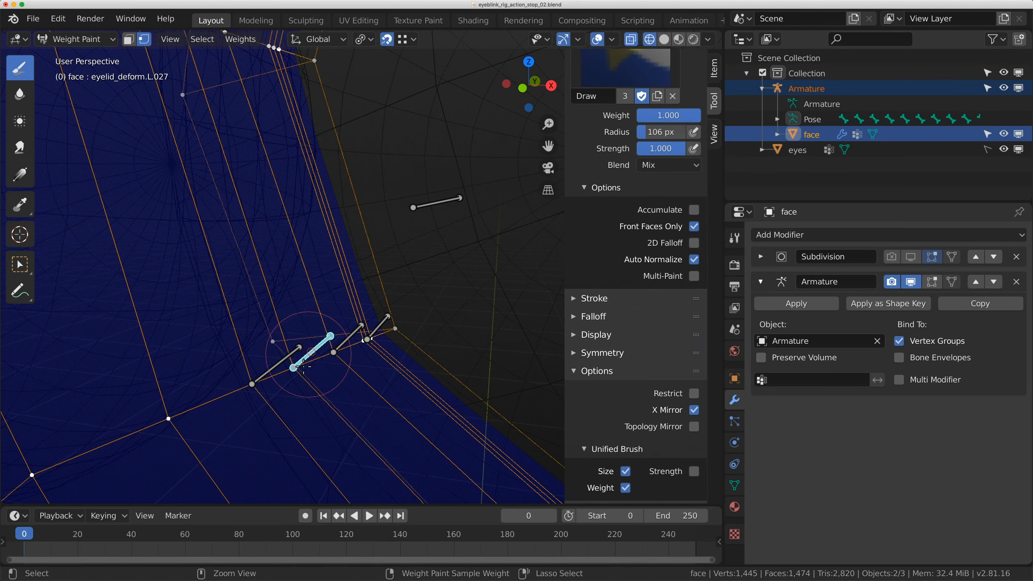
left_click(263, 379, "ctrl")
Paint weight 1.000 at the bones of the second lower-eyelid column, the one containing eyelid_deform.L.030
scroll(309, 374, "down", 1)
middle_click_drag(411, 374, 376, 321, "shift")
left_click(360, 358, "ctrl")
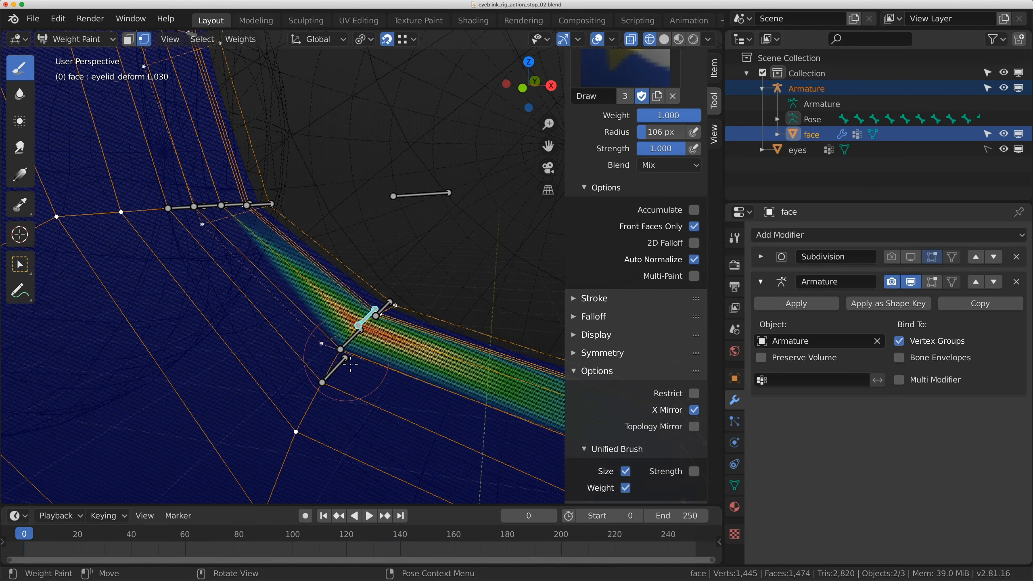
left_click(349, 338, "ctrl")
left_click(332, 370, "ctrl")
Paint weight 1.000 at the bones of the two middle lower-eyelid columns, working toward the outer eye corner
left_click(344, 290, "ctrl")
middle_click_drag(444, 360, 350, 333, "shift")
left_click(327, 363, "ctrl")
middle_click_drag(304, 403, 309, 390, "shift")
left_click(312, 409, "ctrl")
middle_click_drag(493, 344, 443, 341, "shift")
left_click(383, 325, "ctrl")
left_click(373, 350, "ctrl")
left_click(371, 386, "ctrl")
middle_click_drag(372, 382, 346, 338)
left_click(368, 319, "ctrl")
Paint weight 1.000 at the bones of the fifth lower-eyelid column, the one containing eyelid_deform.L.043
middle_click_drag(456, 315, 368, 306, "shift")
left_click(424, 350, "ctrl")
left_click(443, 373, "ctrl")
key("KP_Decimal")
scroll(367, 303, "up", 4)
middle_click_drag(368, 305, 404, 358, "shift")
left_click(433, 387, "ctrl")
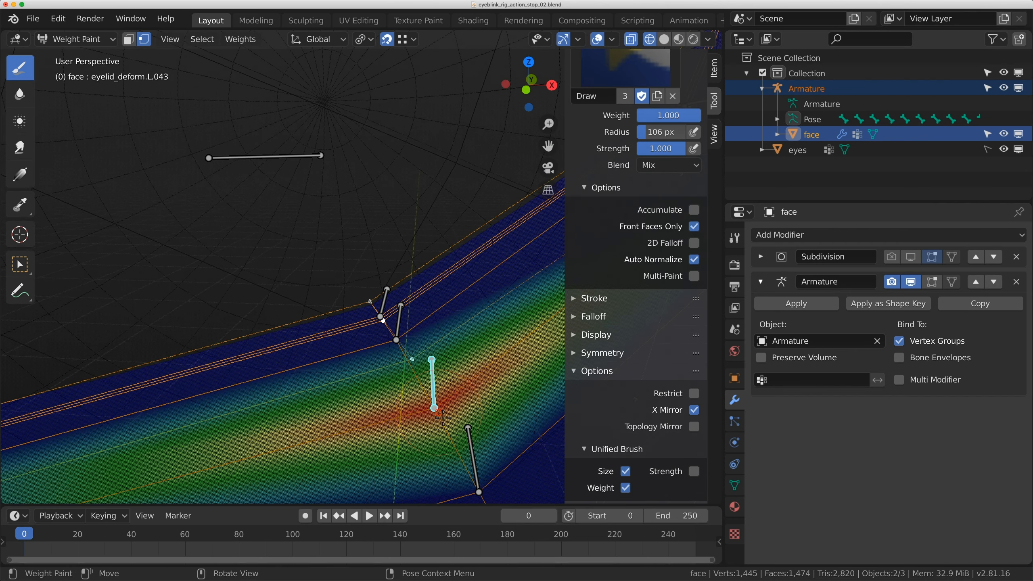
left_click(475, 466, "ctrl")
Paint weight 1.000 at the bones of the lower eyelid's outermost column, the one containing eyelid_deform.L.046
middle_click_drag(478, 468, 422, 407, "shift")
middle_click_drag(541, 122, 433, 337, "shift")
middle_click_drag(333, 334, 406, 329, "shift")
left_click(402, 325, "ctrl")
left_click(418, 332, "ctrl")
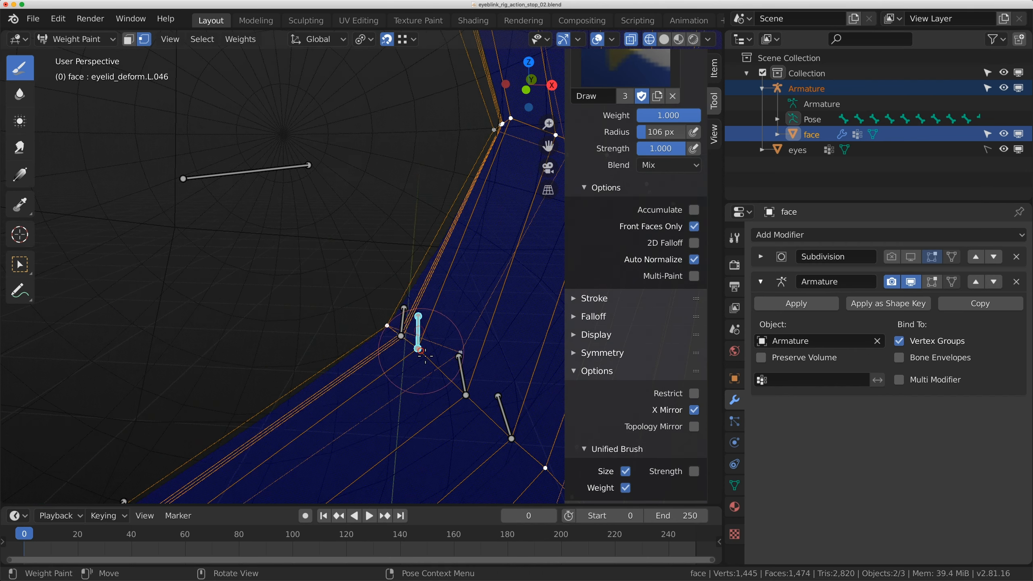
left_click(430, 346, "ctrl")
left_click(473, 334, "ctrl")
Isolate the face and armature in local view and check the eyelid weights, test-moving the eyelid_deform.L.009 bone
key("KP_Divide")
scroll(401, 299, "up", 10)
left_click(248, 101, "ctrl")
middle_click_drag(249, 103, 273, 167, "shift")
left_click(507, 138, "ctrl")
middle_click_drag(369, 156, 399, 162)
mouse_move(420, 285)
middle_mouse_down("shift")
mouse_move(433, 226)
mouse_move(431, 268)
mouse_move(394, 210)
mouse_move(448, 162)
mouse_move(414, 185)
mouse_move(422, 133)
mouse_move(394, 173)
middle_mouse_up("shift")
key("KP_Decimal")
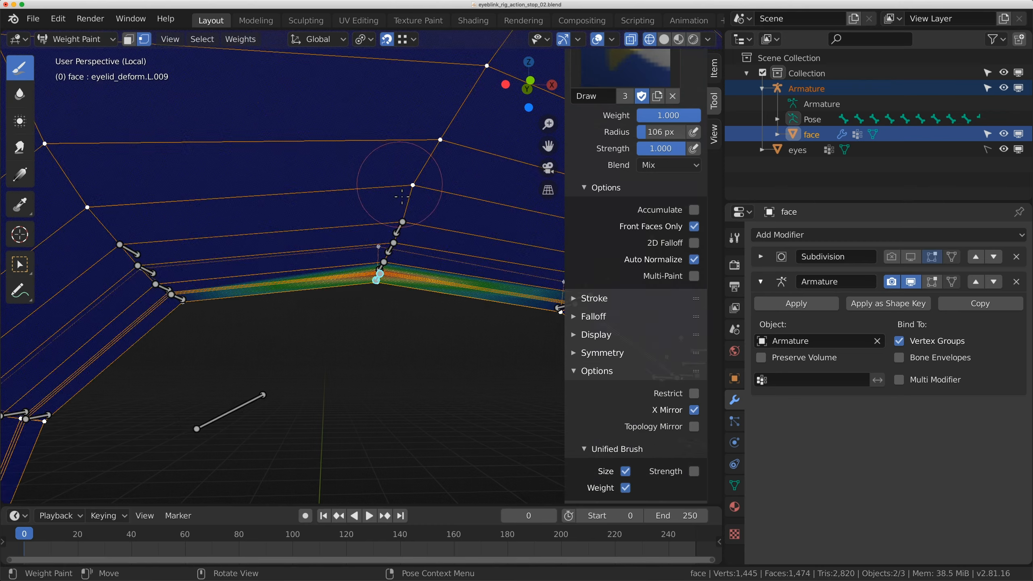
scroll(393, 315, "down", 4)
key("g")
right_click(381, 387)
Exit local view and return the face mesh to Weight Paint mode to try moving the eyelid_deform.L.009 bone
key("ctrl+Tab")
left_click(265, 318)
key("KP_Divide")
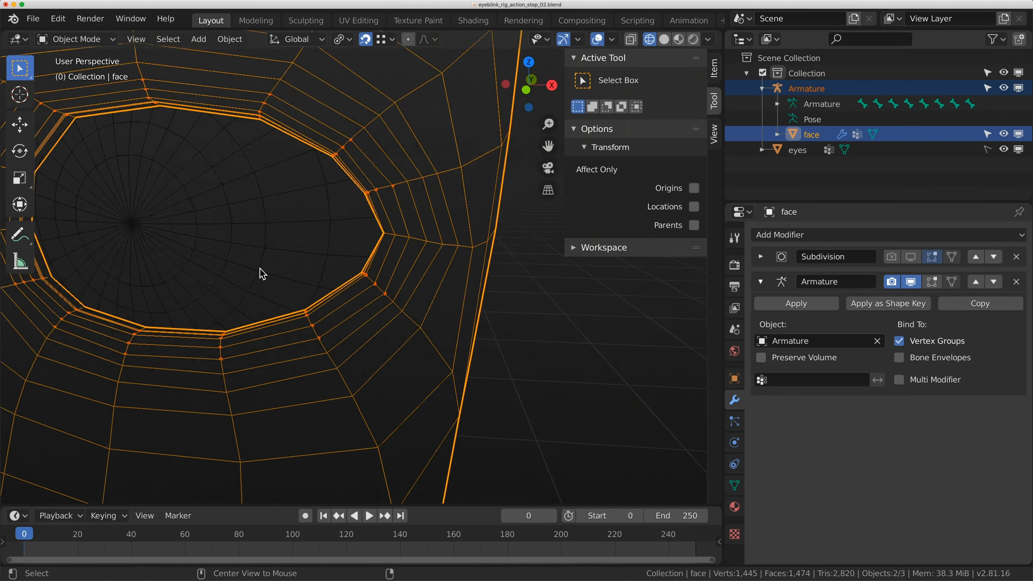
key("ctrl+Tab")
left_click(272, 188)
mouse_move(321, 240)
middle_mouse_down("shift")
mouse_move(352, 276)
mouse_move(392, 272)
middle_mouse_up("shift")
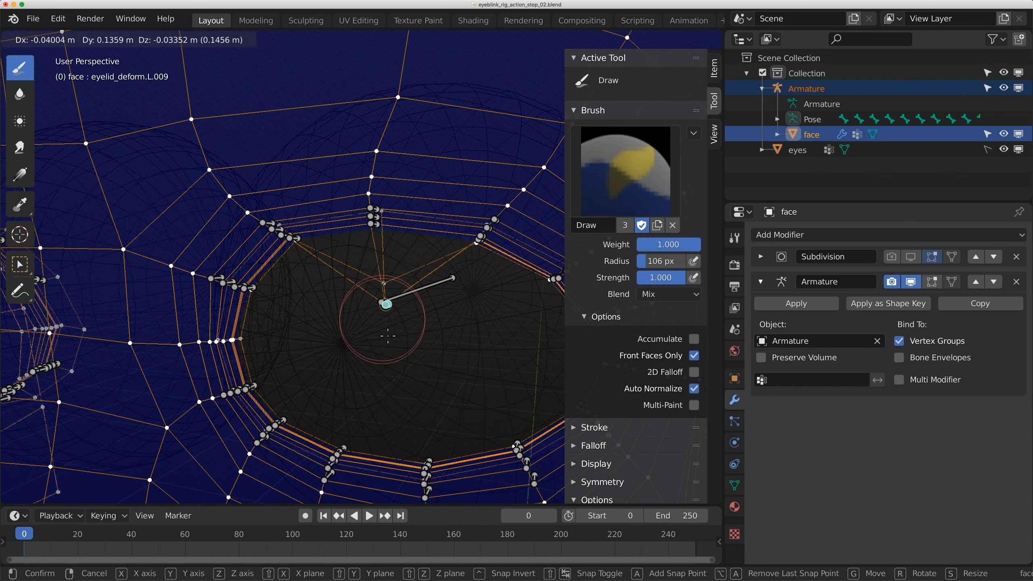
Put only the armature into Pose Mode and display the viewport in solid shading
left_click(100, 40)
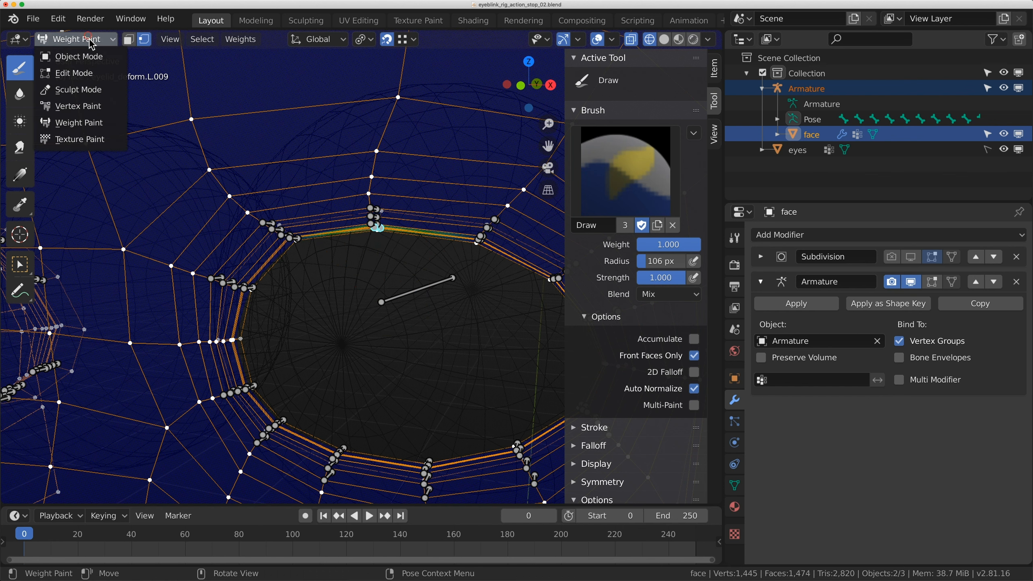
left_click(87, 54)
left_click(806, 91)
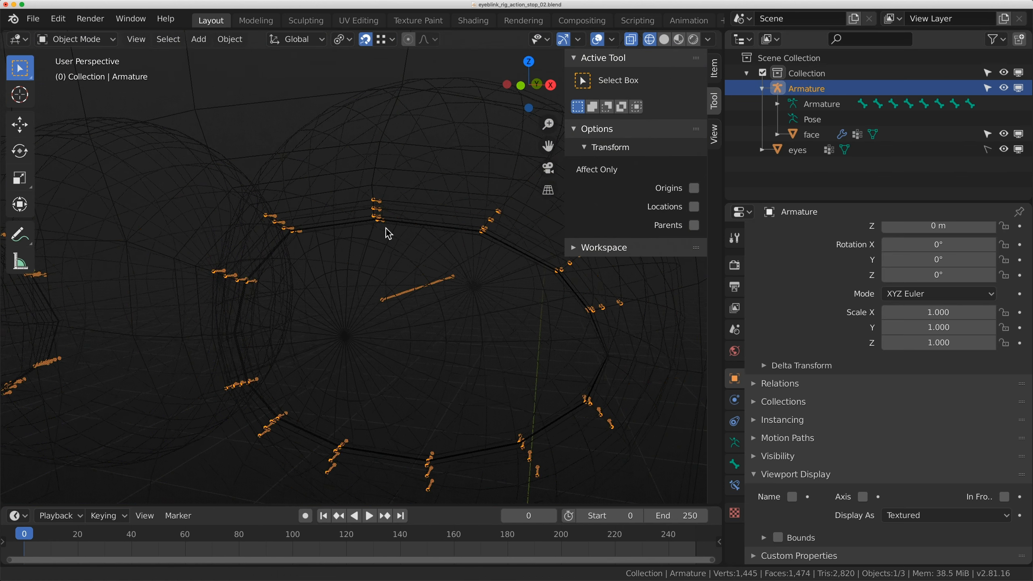
scroll(385, 229, "up", 3)
key("ctrl+Tab")
scroll(389, 217, "down", 4)
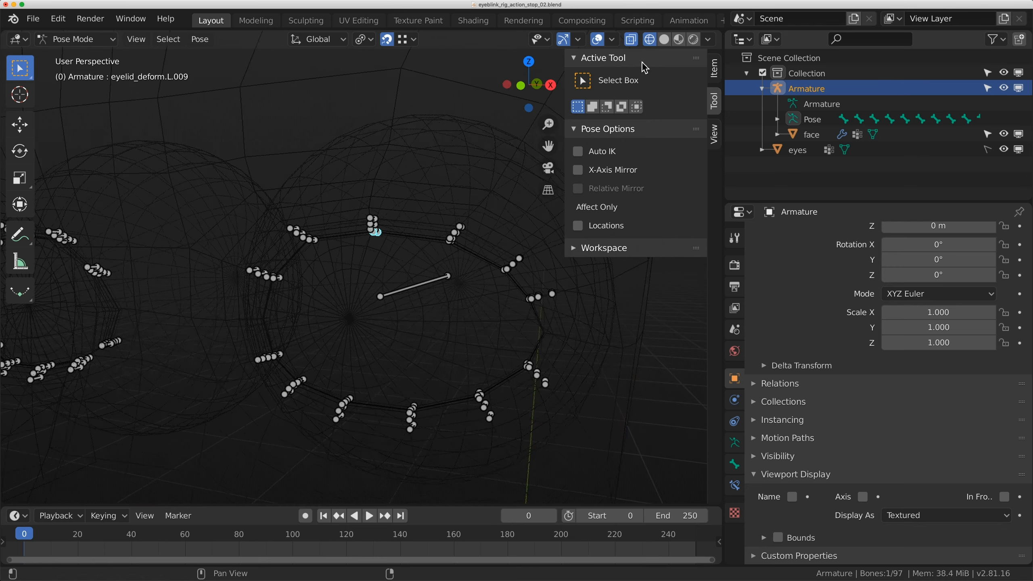
left_click(664, 40)
scroll(406, 173, "up", 2)
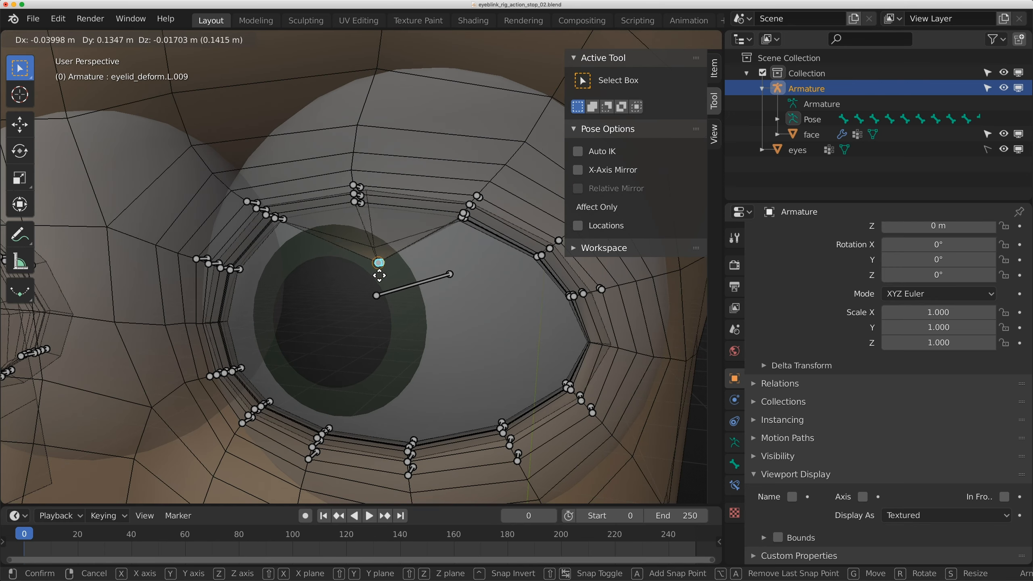
Cancel the bone move, turn off snapping and X-ray display, and return the armature to Pose Mode
key("shift+Tab")
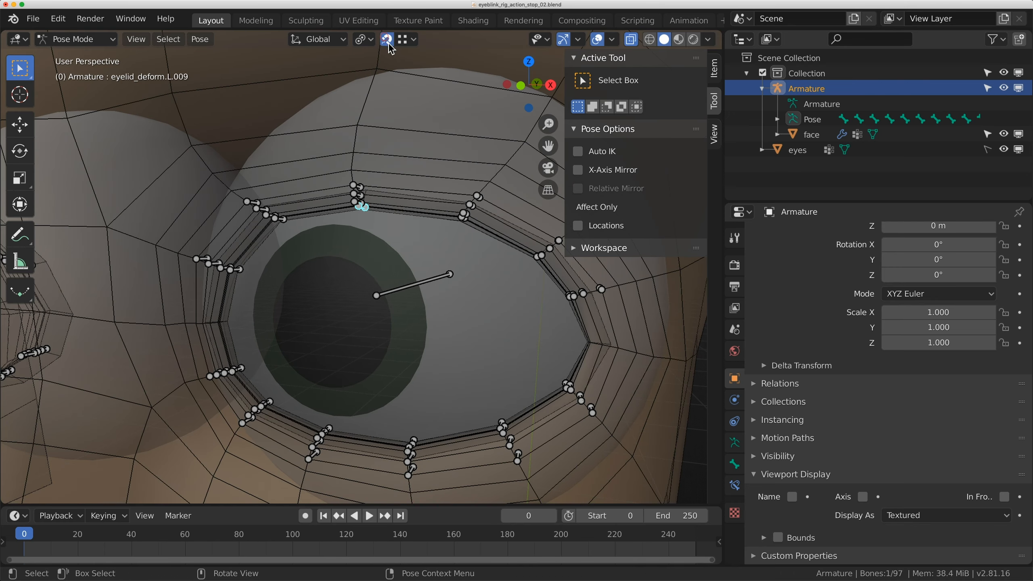
middle_click_drag(325, 340, 332, 293, "shift")
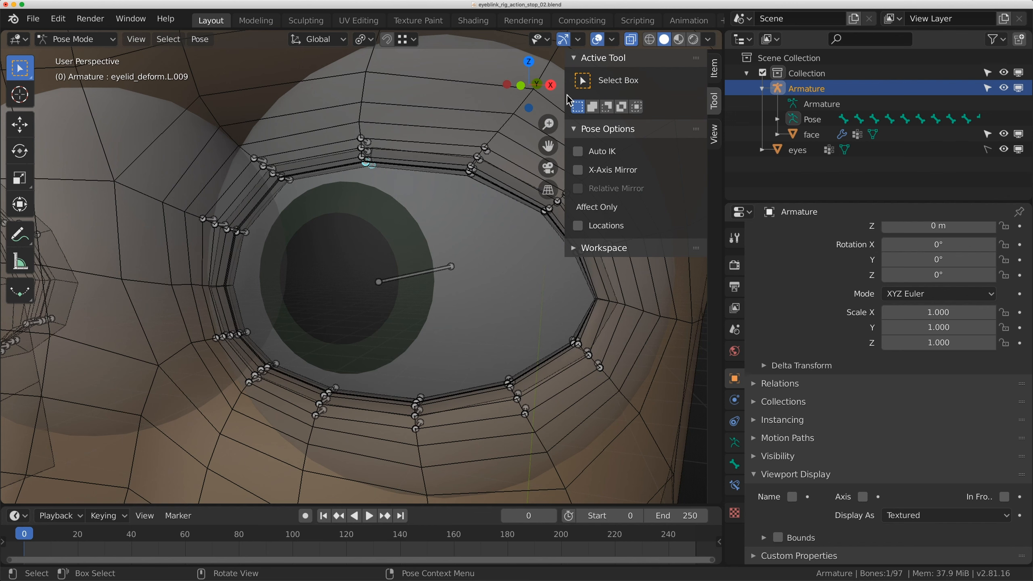
key("ctrl+Tab")
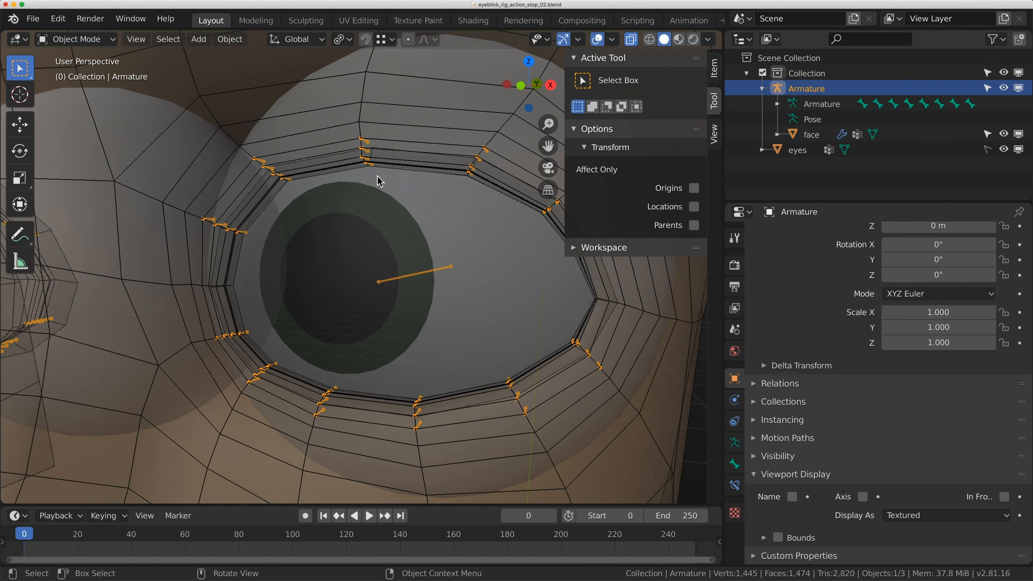
left_click(632, 42)
key("ctrl+Tab")
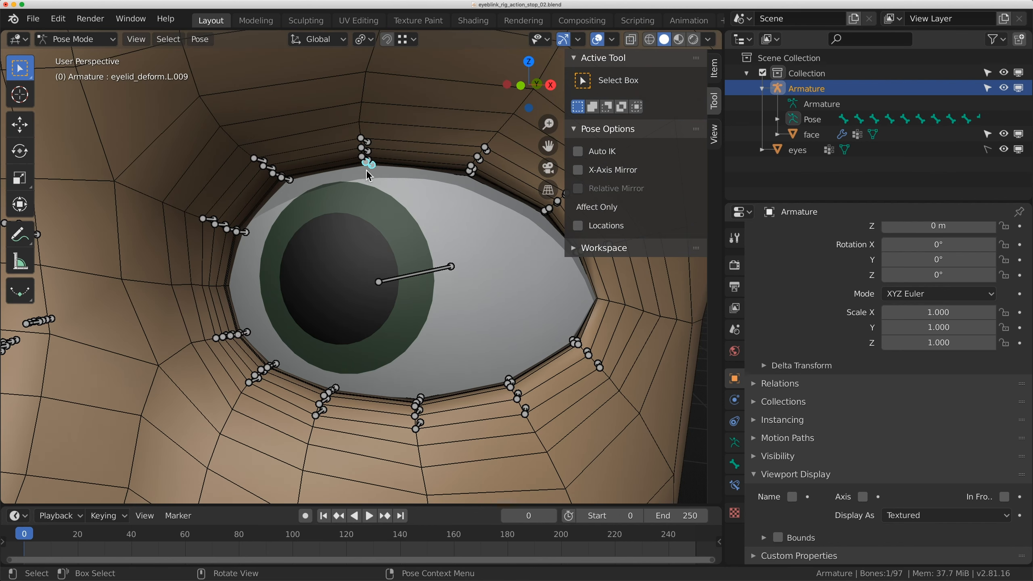
Test-move the four bones of the upper eyelid column from eyelid_deform.L.009 to L.012 downward over the eye
key("g")
left_click(364, 261)
left_click(369, 162)
key("g")
left_click(371, 210)
left_click(368, 152)
key("g")
left_click(367, 175)
left_click(368, 144)
key("g")
left_click(367, 163)
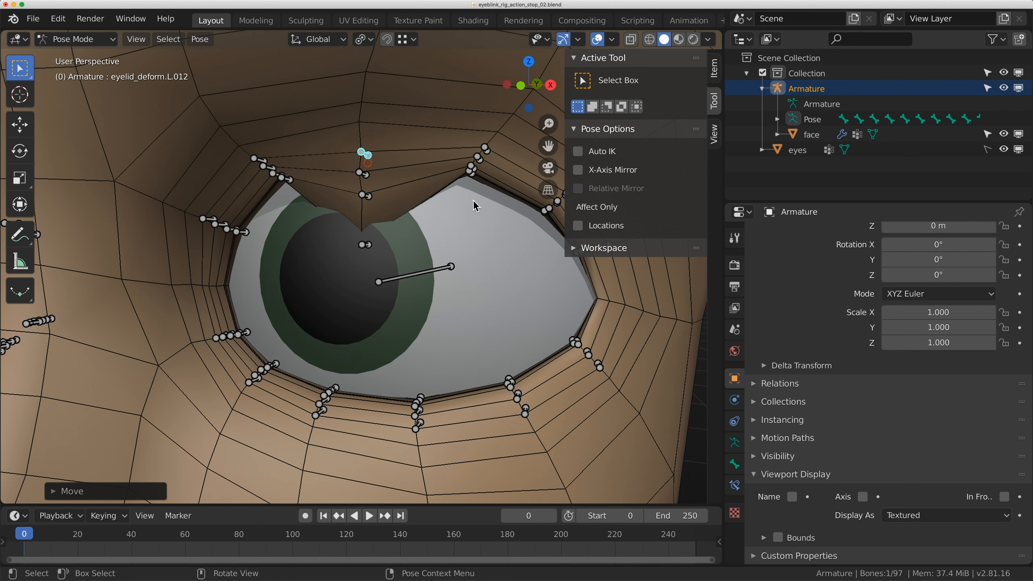
Test-move the four bones of the adjacent outer upper eyelid column, ending with eyelid_deform.L.016, downward
left_click(472, 176)
key("g")
left_click(465, 234)
left_click(476, 173)
key("g")
left_click(470, 196)
left_click(482, 159)
key("g")
left_click(475, 175)
left_click(486, 156)
key("g")
left_click(484, 165)
middle_click_drag(488, 180, 461, 168, "shift")
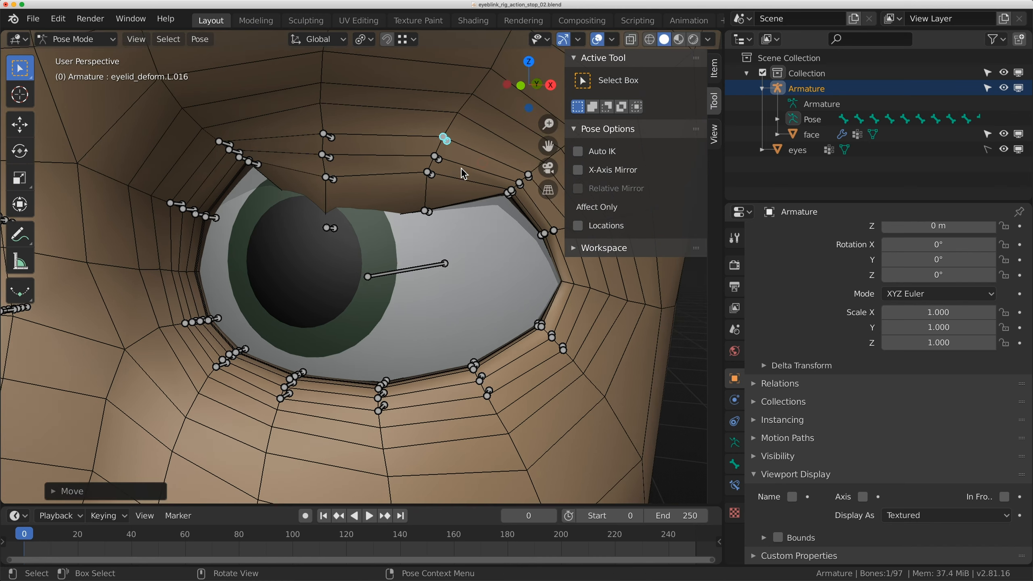
Clear the location of all bones so the eyelids return to their rest position
key("a")
key("alt+g")
middle_click_drag(323, 189, 374, 201, "shift")
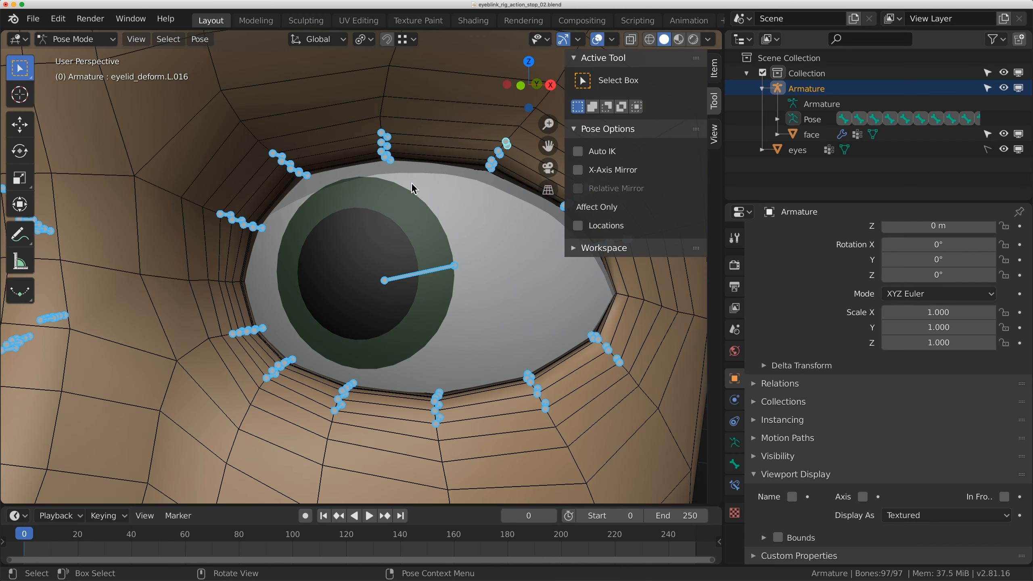
Enable the face mesh's Subdivision modifier for viewport and render, place it below the Armature modifier and expand its settings
left_click(432, 133)
key("ctrl+Tab")
left_click(446, 75)
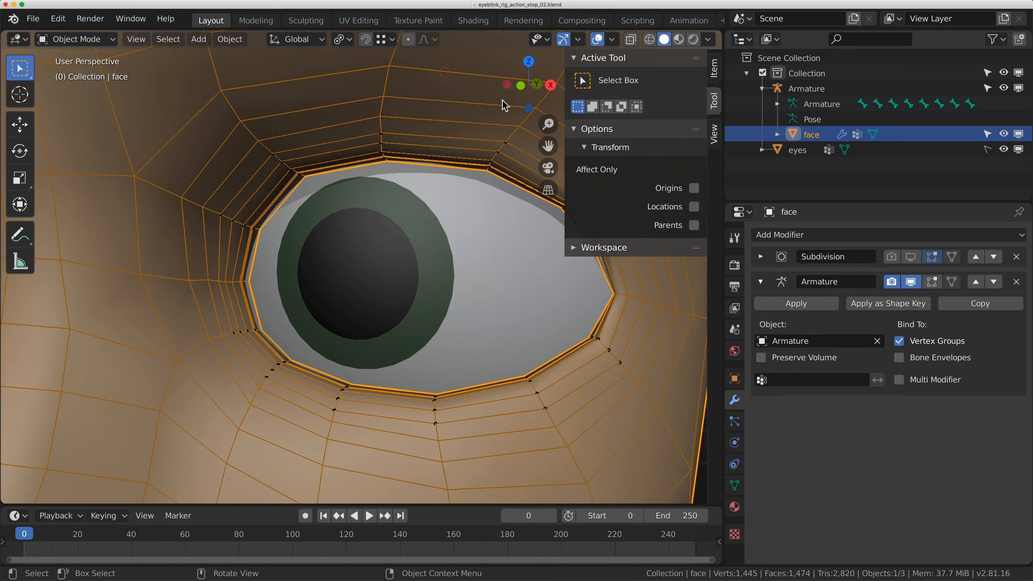
left_click(911, 257)
left_click(891, 257)
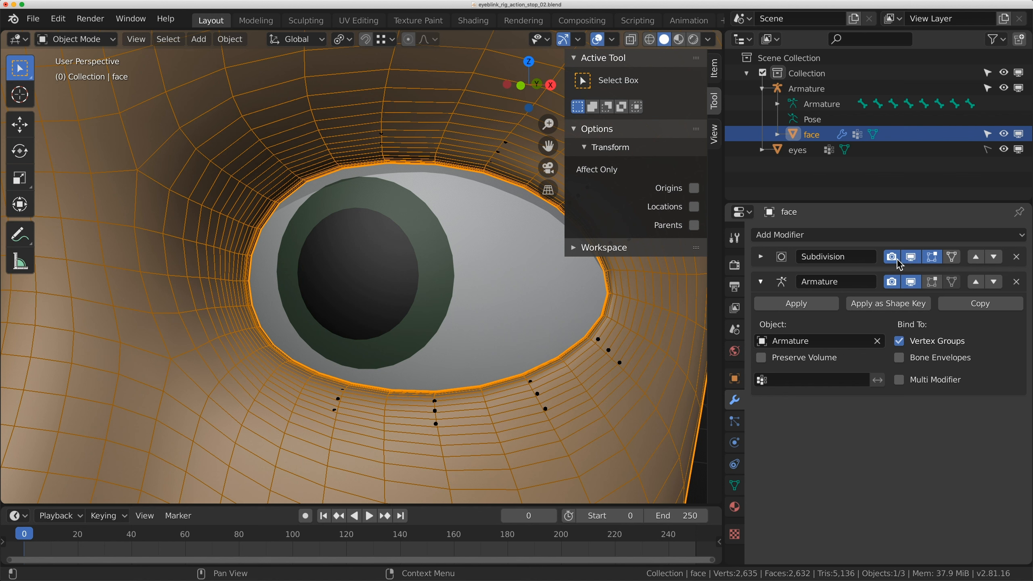
left_click(993, 257)
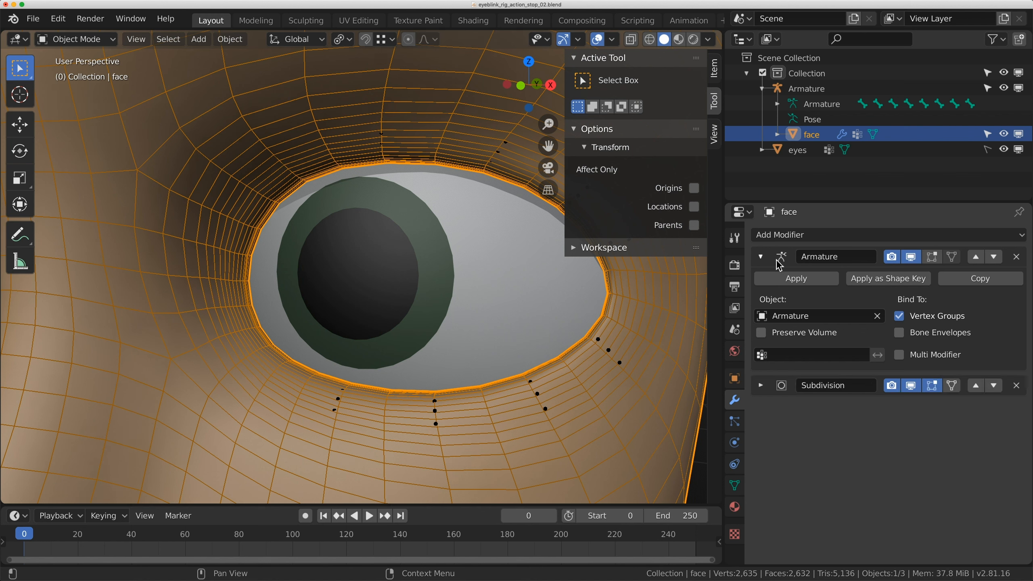
left_click(760, 385)
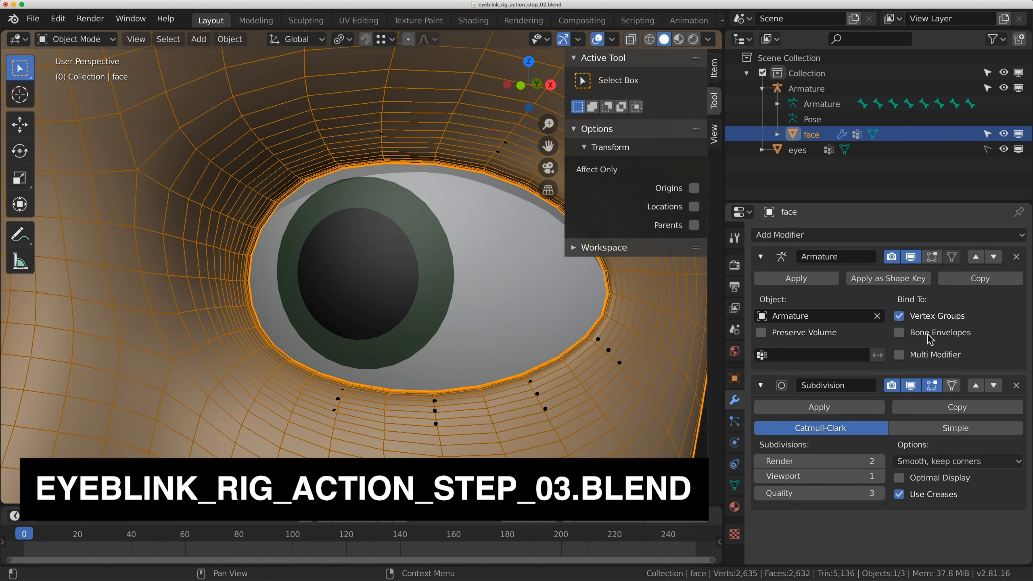
Put the armature into Pose Mode with every bone selected and view it from the front
scroll(352, 368, "down", 2)
left_click(347, 363)
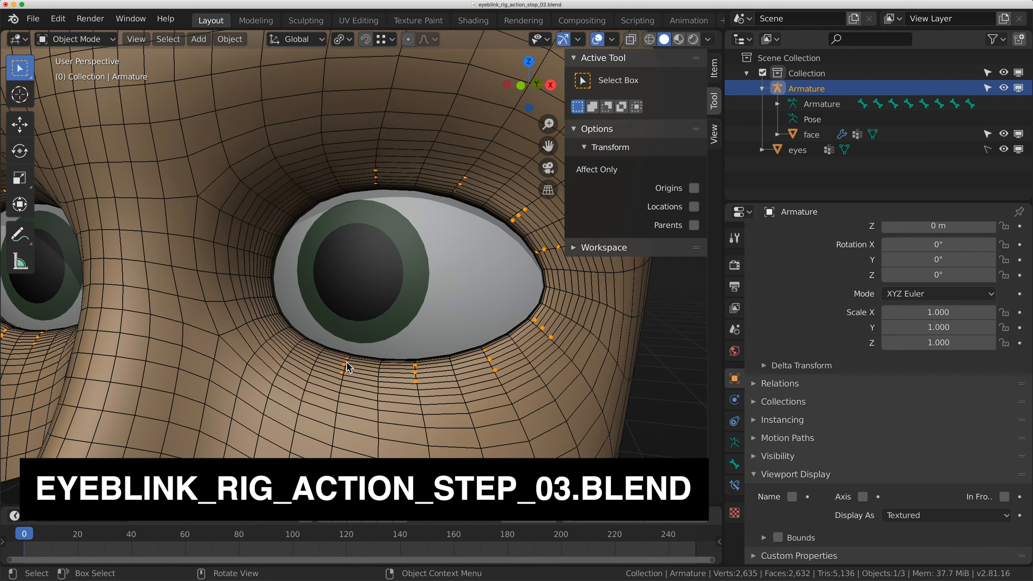
key("ctrl+Tab")
key("a")
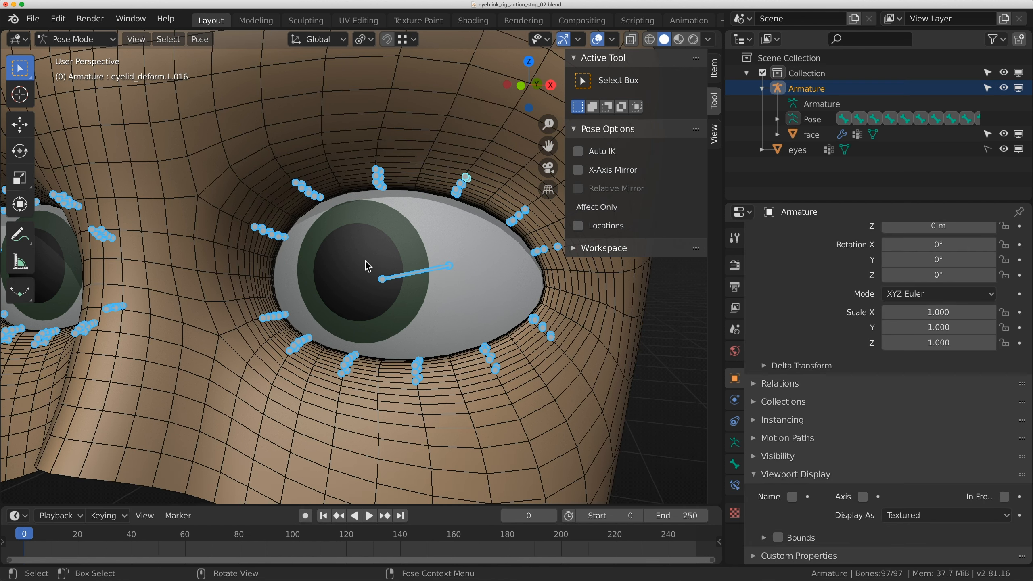
key("KP_1")
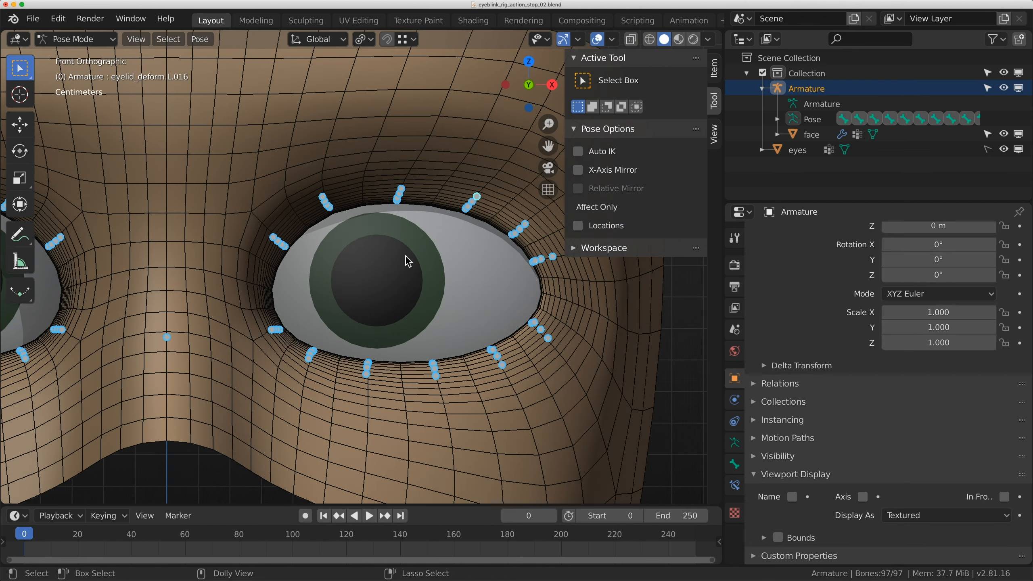
Select only the eyelid bones of both eyes, without the central head bone, and insert a LocRotScale keyframe at frame 0
key("space")
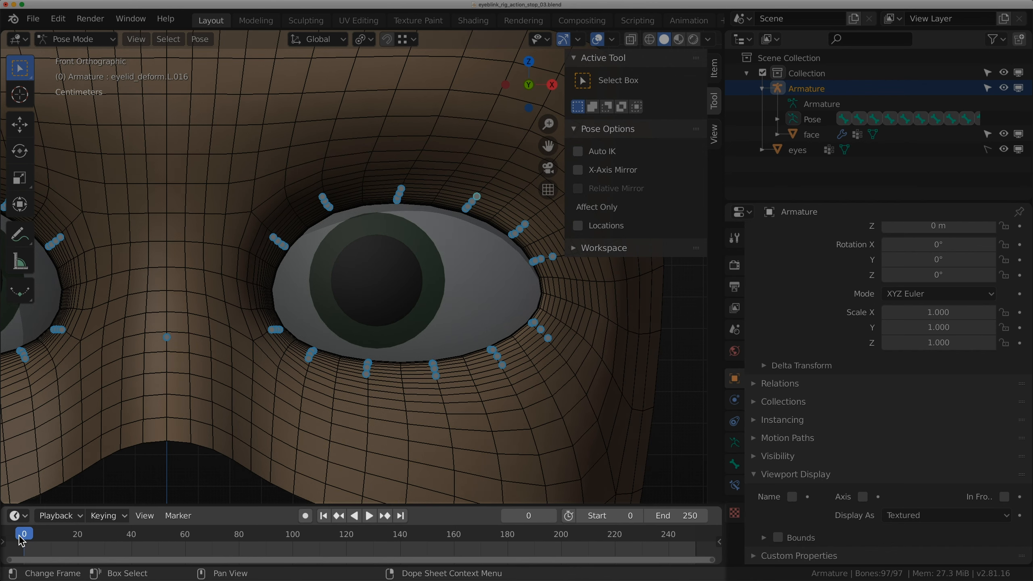
scroll(327, 170, "down", 3)
middle_click_drag(281, 260, 186, 280)
scroll(197, 284, "up", 5)
left_click_drag(152, 168, 370, 334)
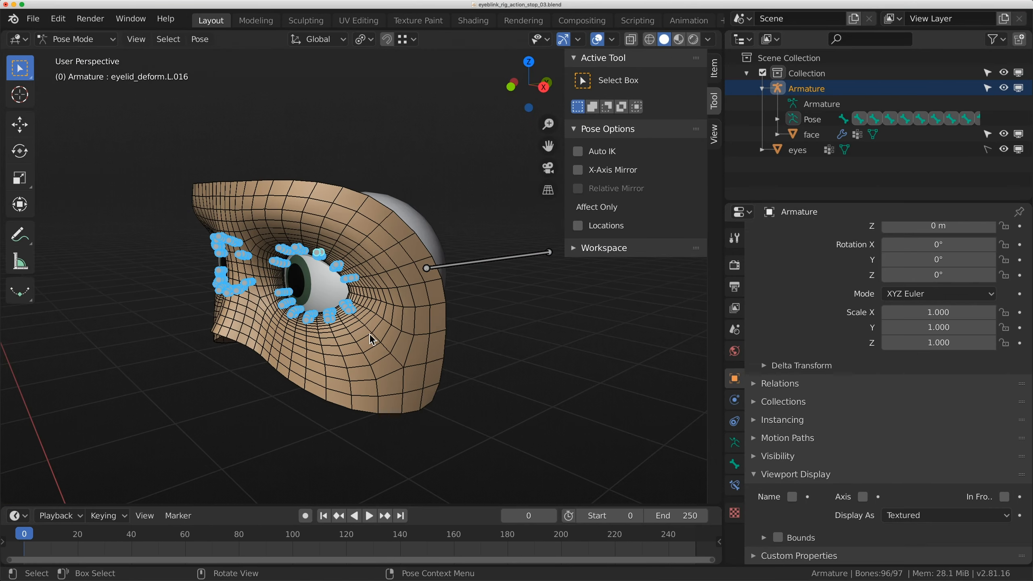
key("i")
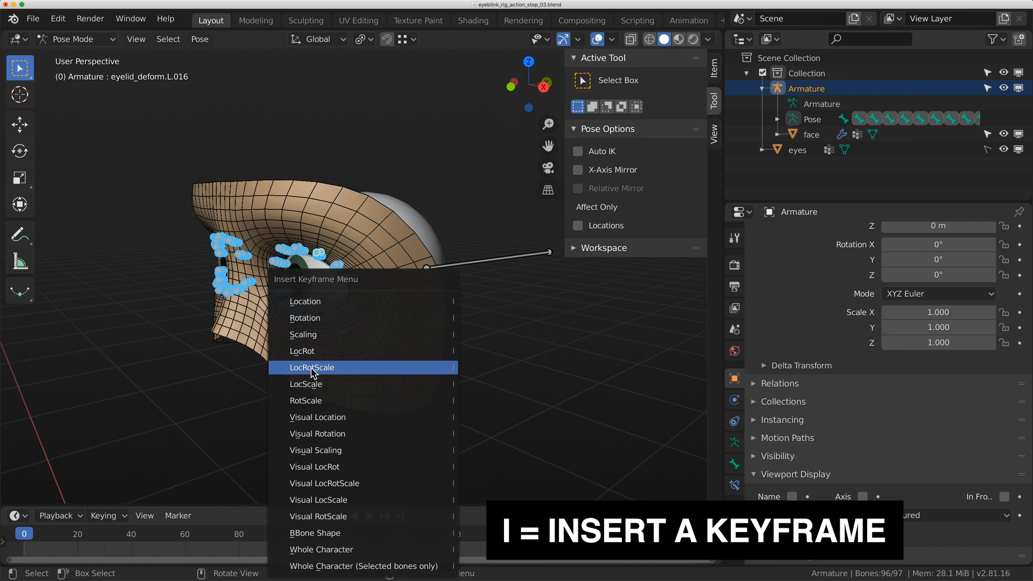
left_click(322, 370)
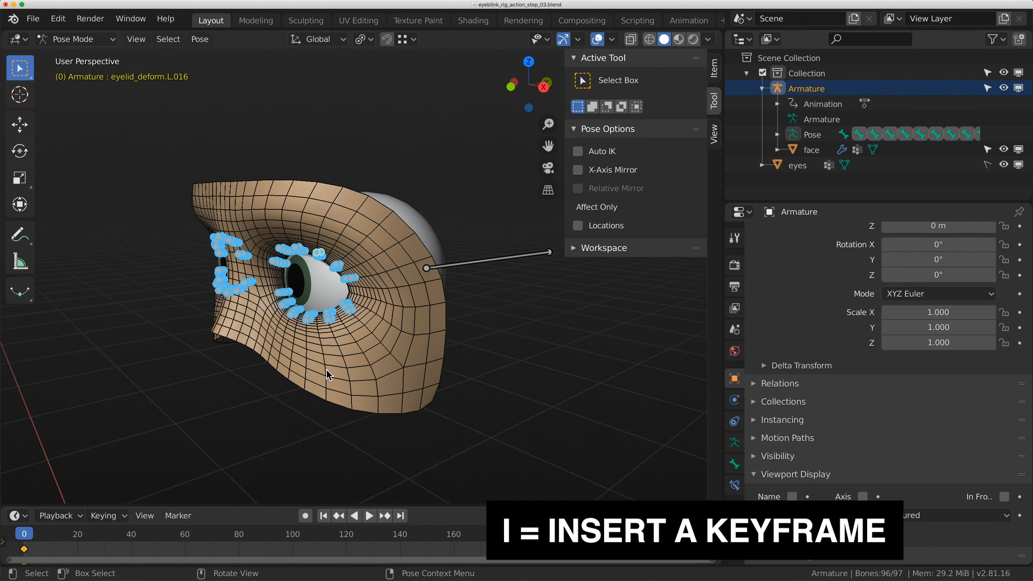
Go to frame 20 and turn on automatic keyframing
left_click_drag(59, 533, 79, 535)
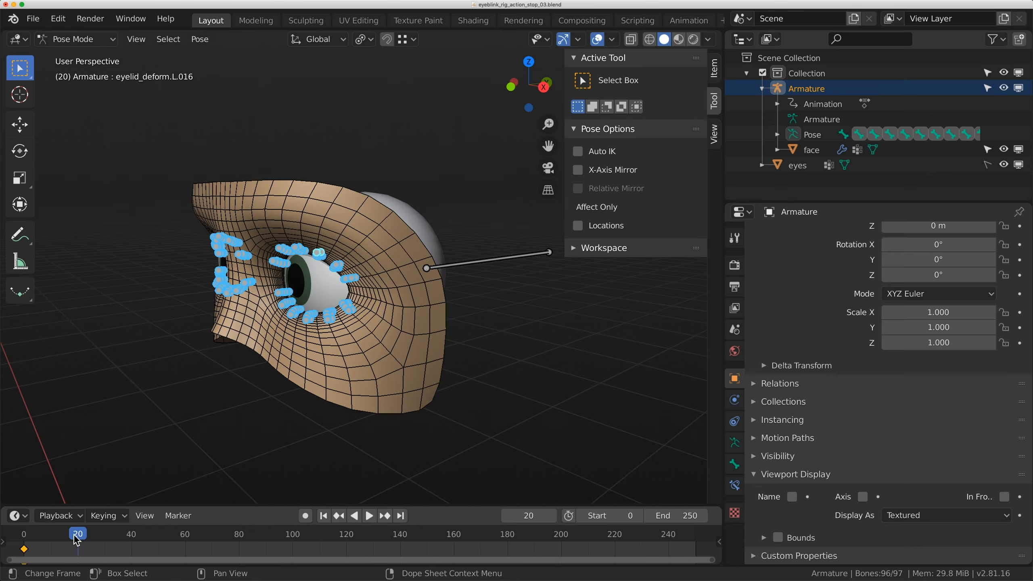
scroll(264, 327, "up", 6)
middle_click_drag(266, 325, 373, 315)
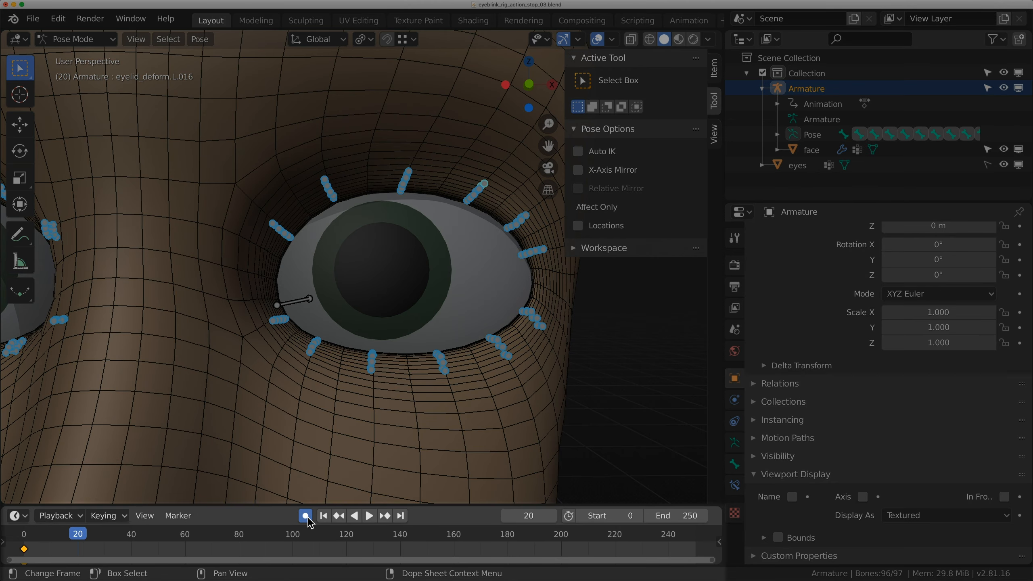
middle_click_drag(337, 276, 318, 286)
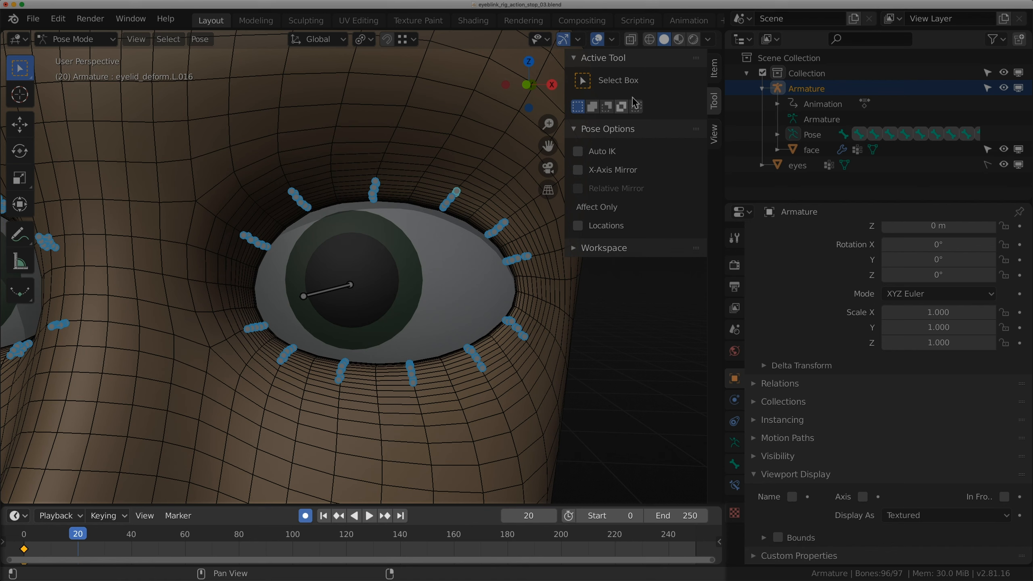
At frame 0, set the rotation mode of all bones to XYZ Euler and insert a LocRotScale keyframe
left_click(715, 71)
scroll(401, 288, "down", 5)
middle_click_drag(395, 277, 386, 289)
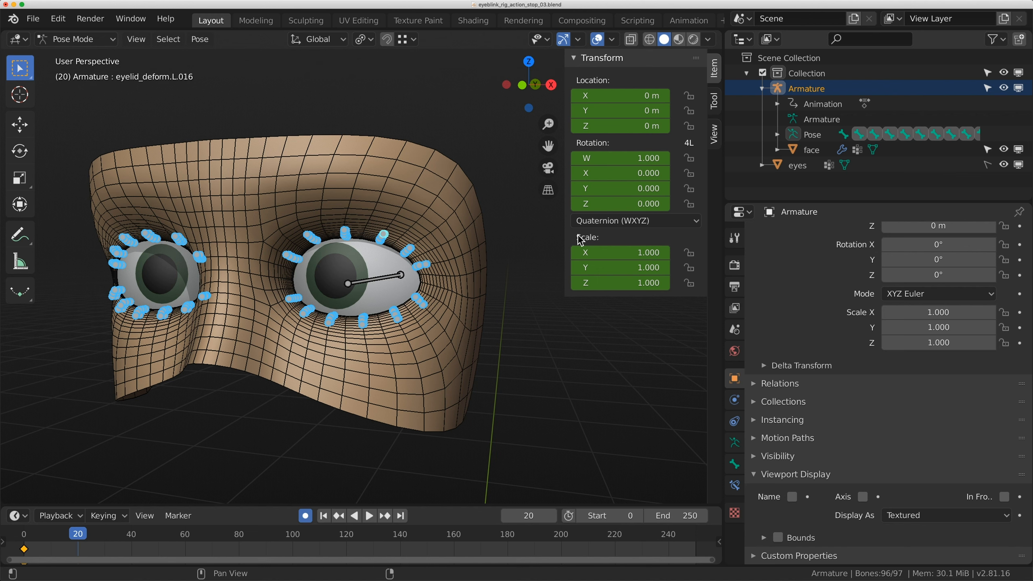
left_click(24, 540)
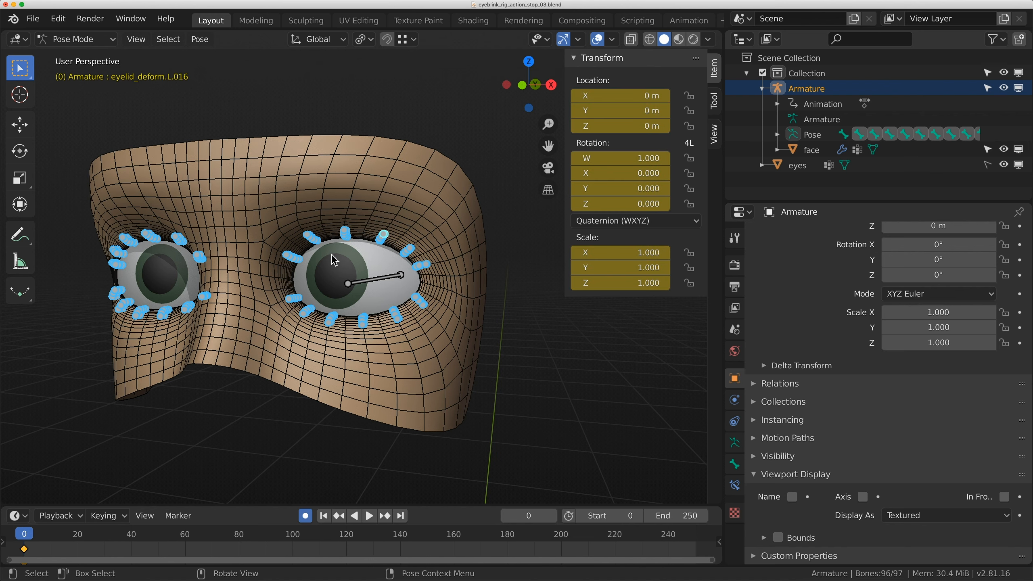
key("a")
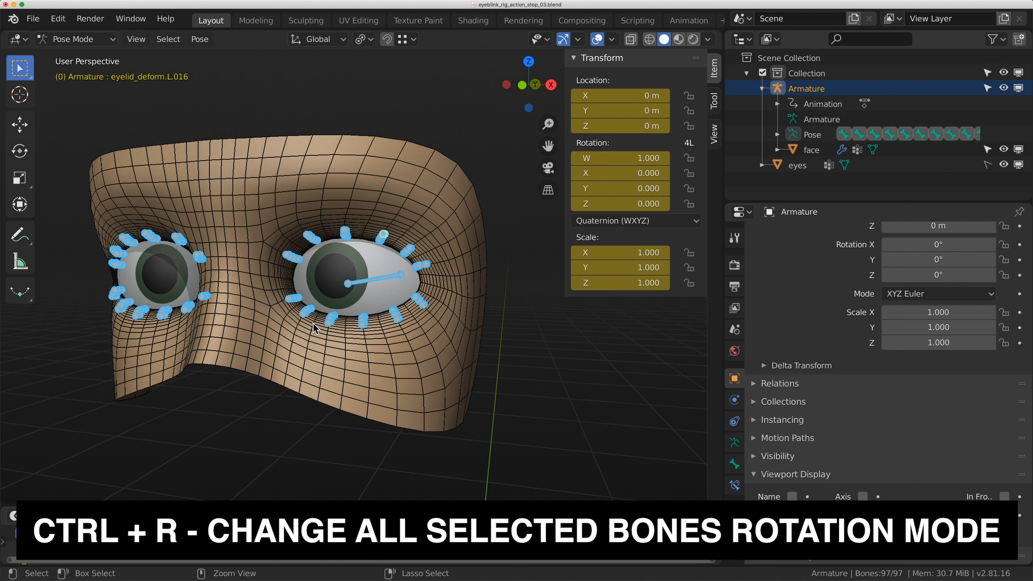
key("ctrl+r")
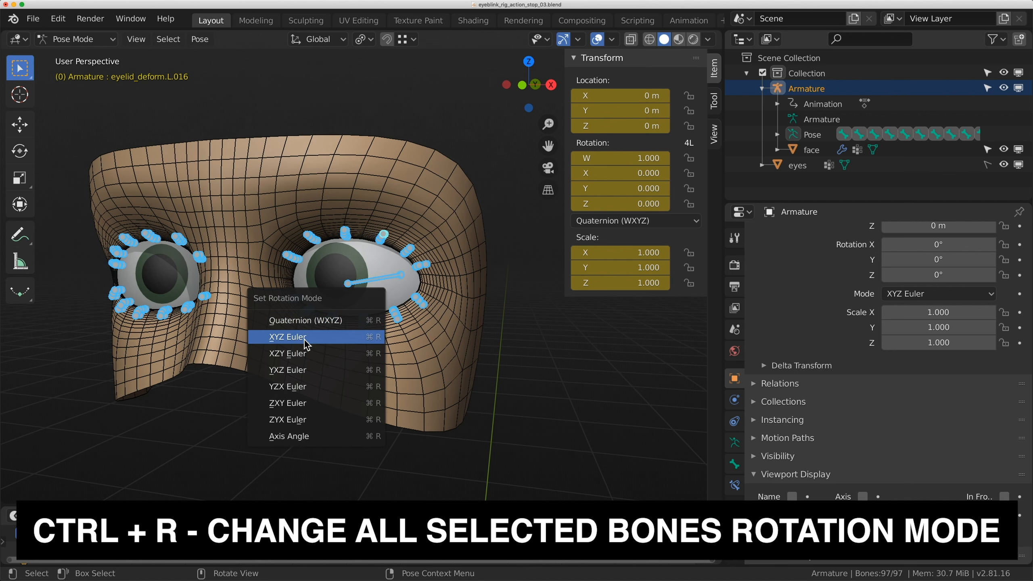
left_click(305, 338)
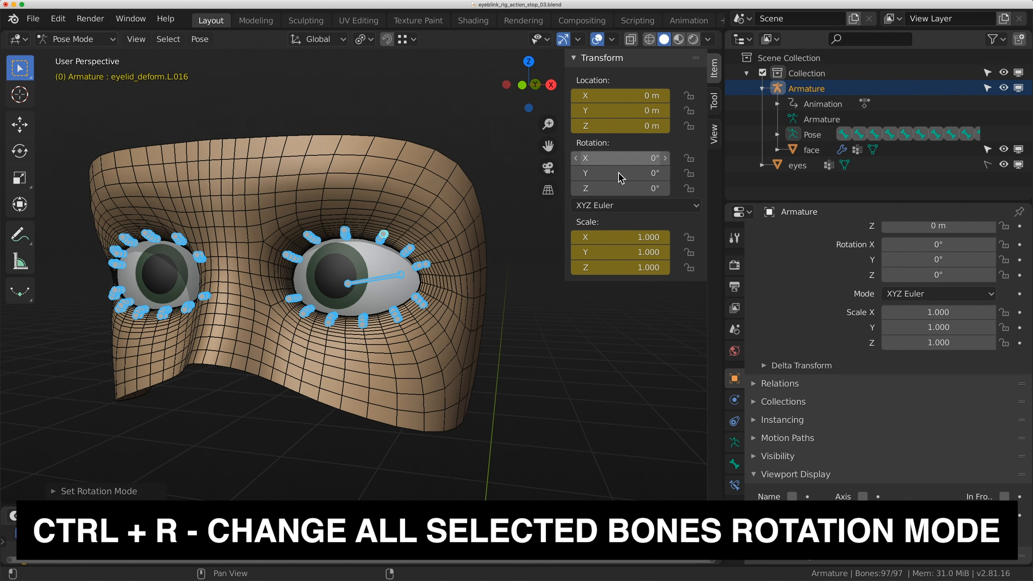
key("i")
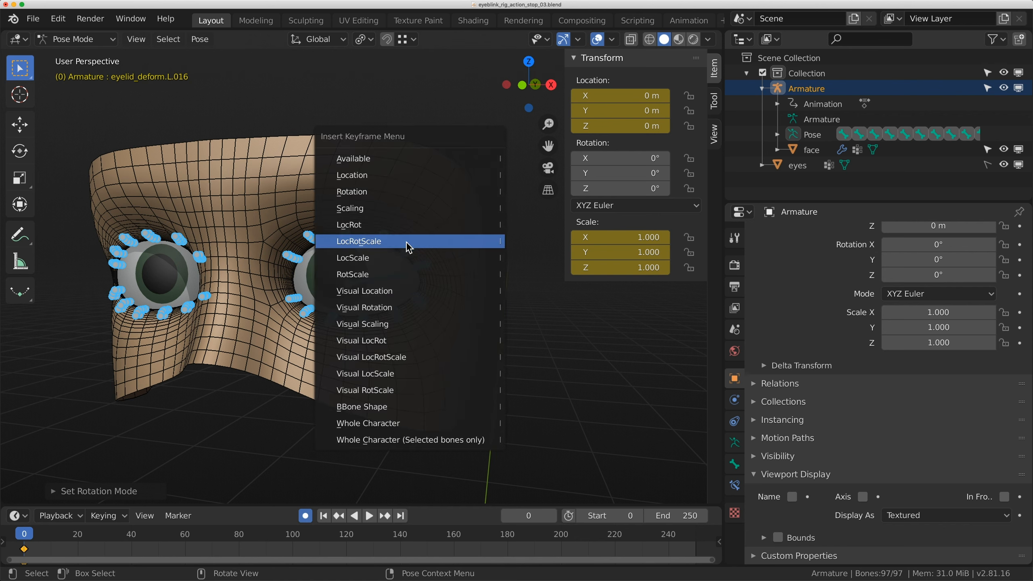
left_click(400, 241)
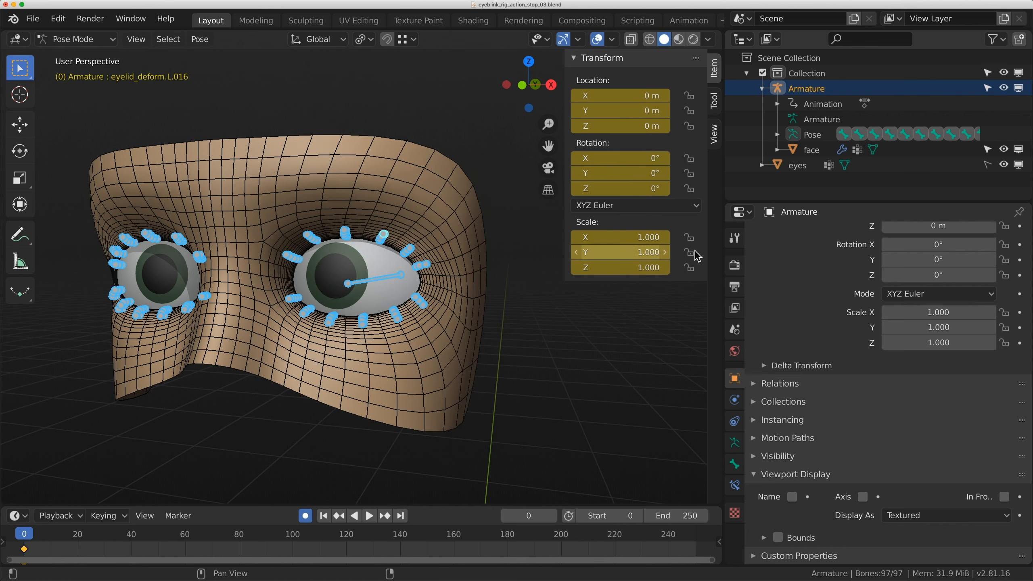
At frame 20, move the lid-edge bones of the first three upper eyelid columns, eyelid_deform.L.001 through L.009, down over the eye
key("space")
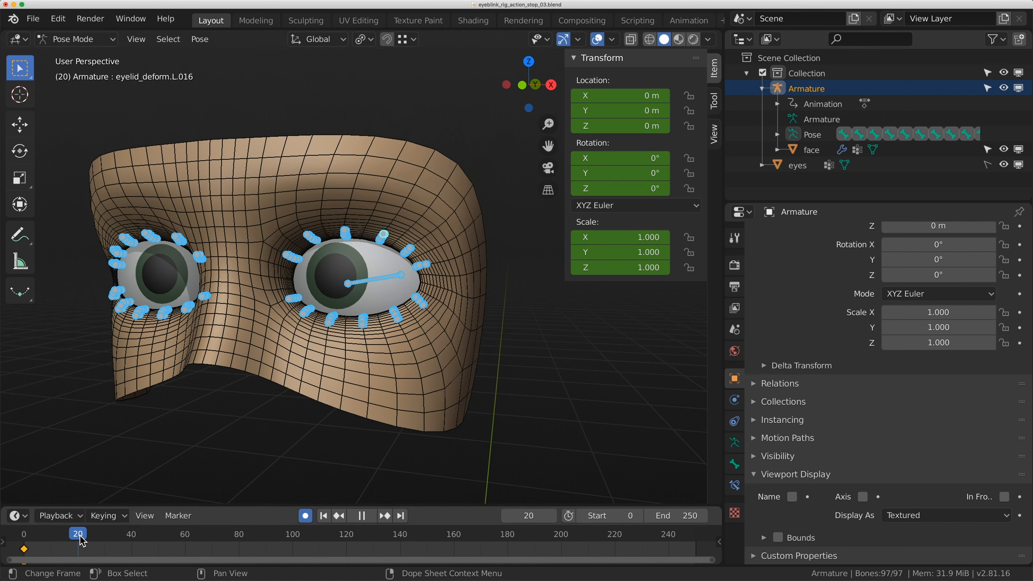
key("space")
scroll(427, 223, "up", 5)
left_click(269, 249)
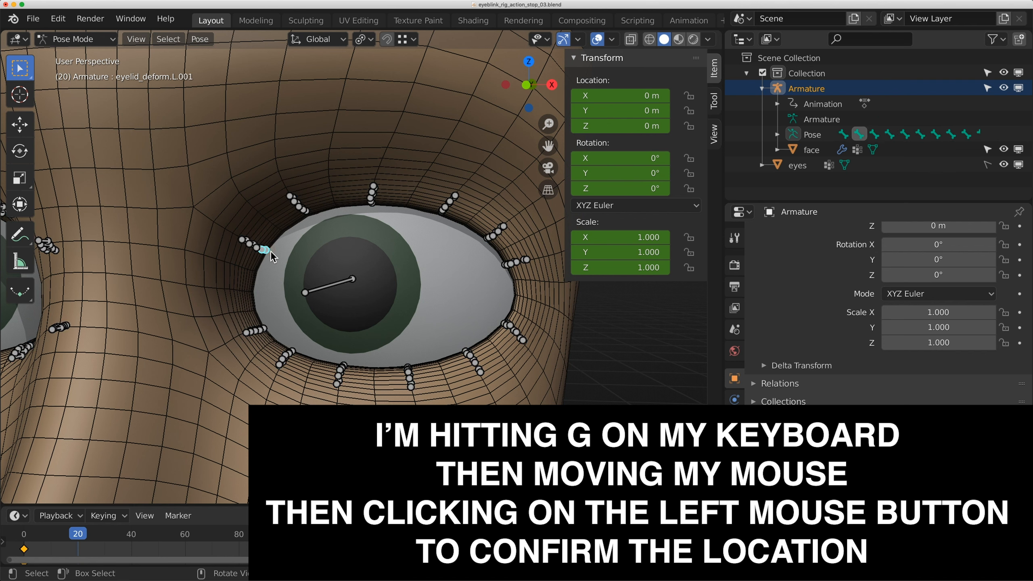
key("KP_1")
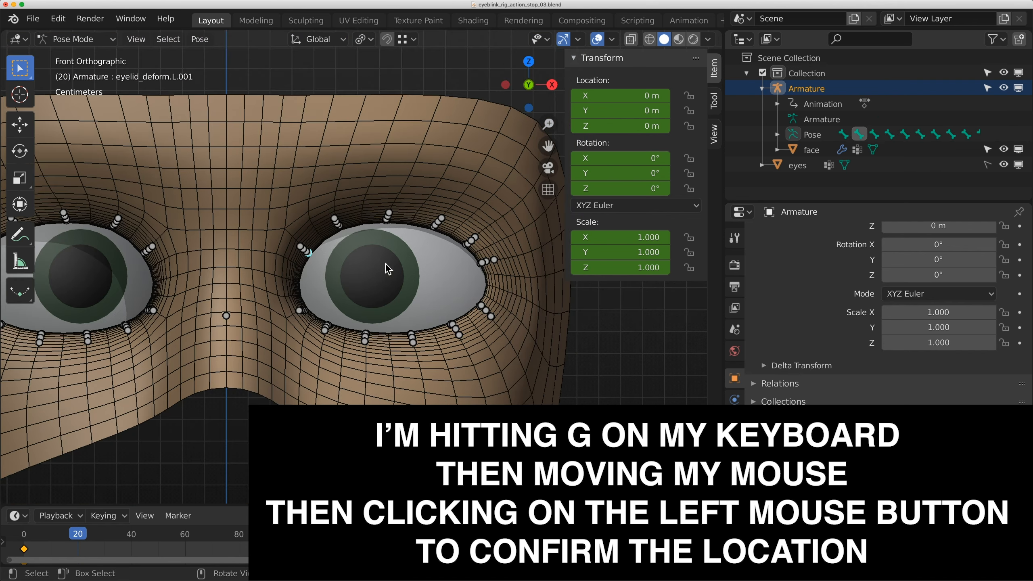
scroll(386, 264, "up", 5)
key("g")
left_click(310, 327)
left_click(305, 163)
key("g")
left_click(367, 321)
left_click(423, 151)
key("g")
left_click(451, 313)
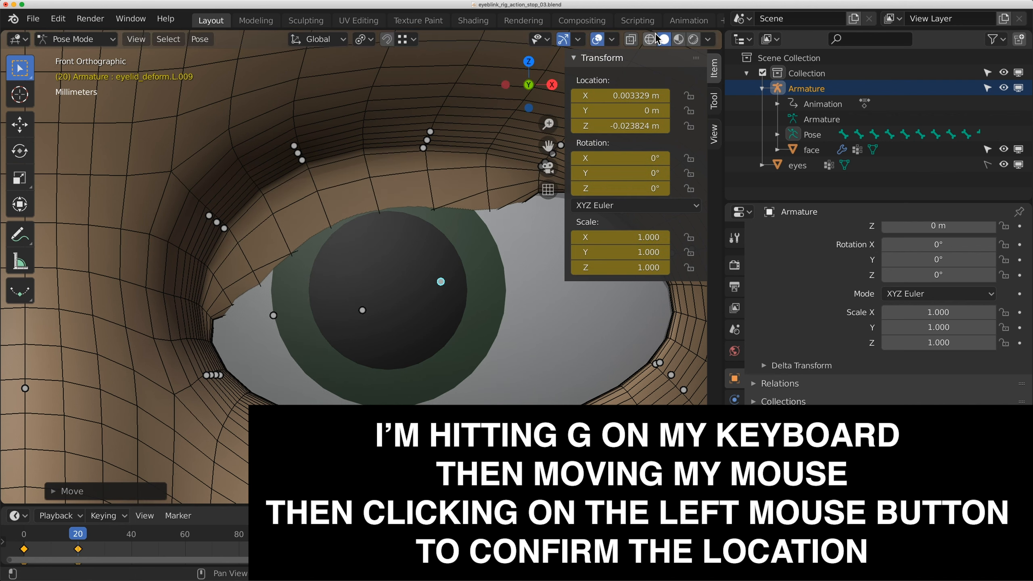
Move the next lid-edge bone, eyelid_deform.L.013, down over the eye and pull it forward along global Y
left_click(629, 40)
middle_click_drag(471, 260, 413, 256, "shift")
left_click(482, 162)
key("g")
left_click(481, 305)
middle_click_drag(481, 305, 467, 282)
key("g")
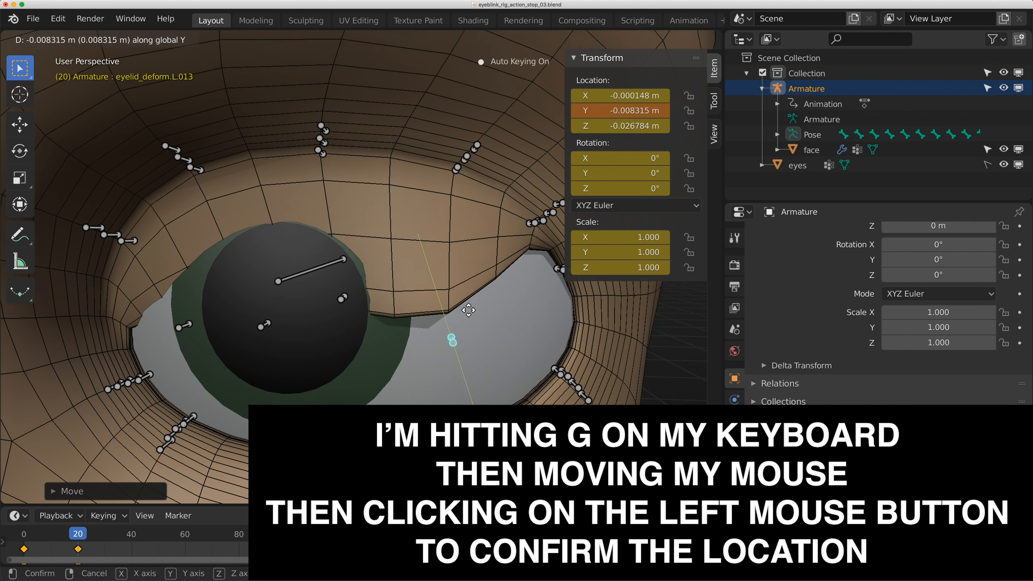
left_click(358, 304)
Pull the upper lid-edge bones eyelid_deform.L.009, L.005 and L.001 forward along global Y so the lid clears the eyeball
left_click(342, 299)
key("g")
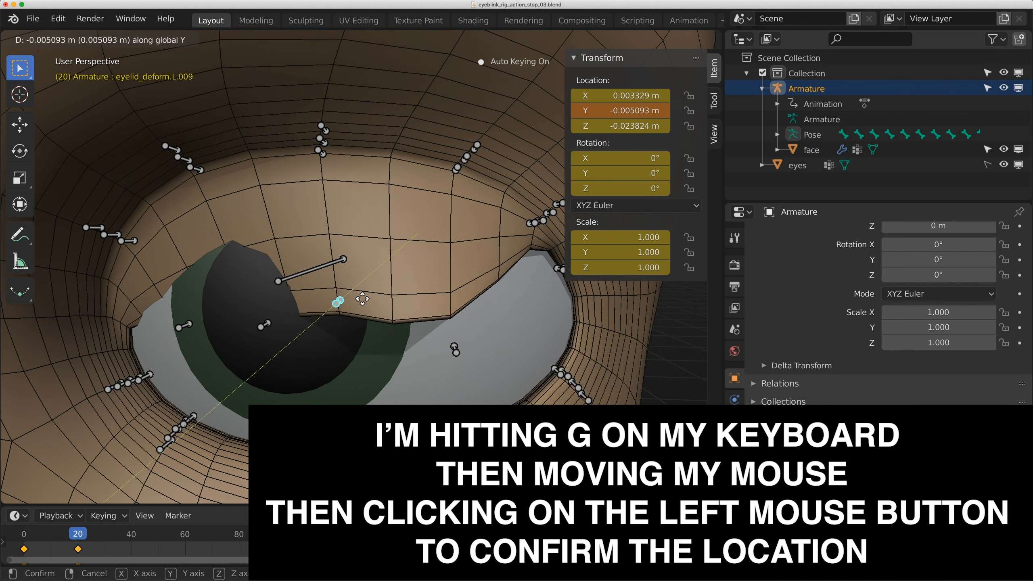
left_click(357, 296)
left_click(263, 327)
key("g")
left_click(192, 328)
key("y")
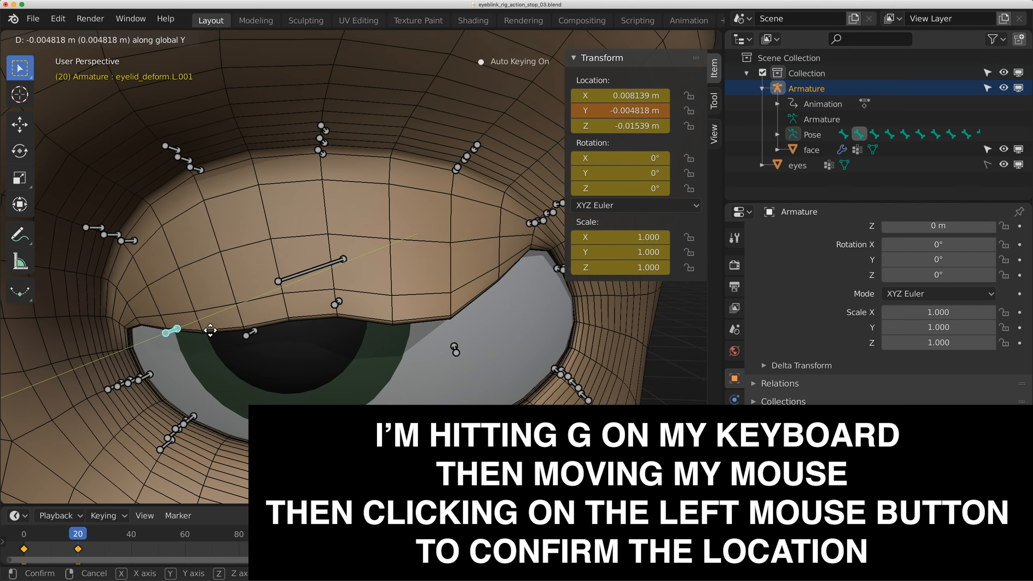
left_click(211, 332)
Move the upper lid-edge bones eyelid_deform.L.017 and L.021 near the outer corner down to the closed-lid line
middle_click_drag(407, 327, 351, 237)
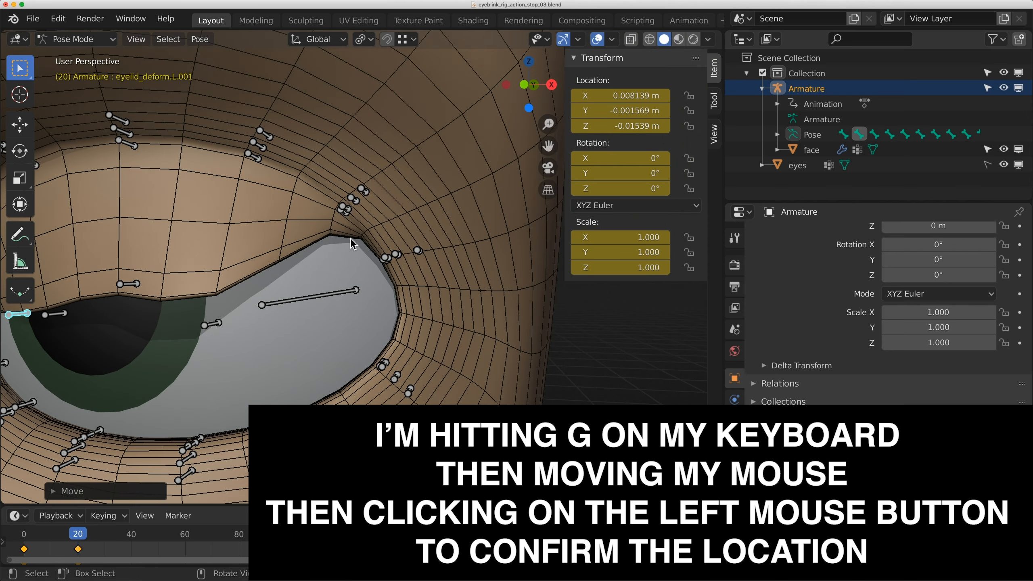
left_click(344, 215)
key("h")
key("super+z")
key("g")
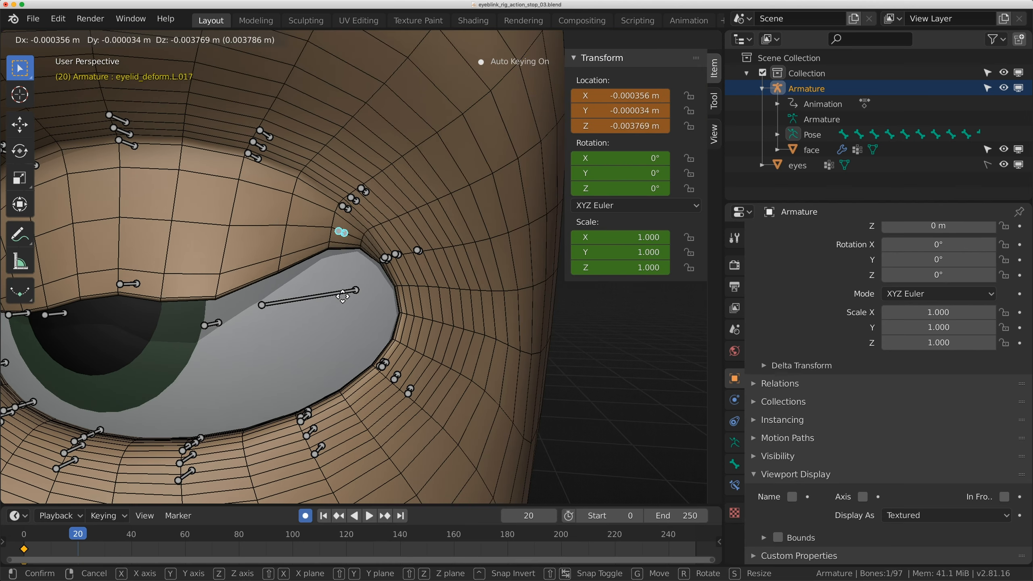
left_click(334, 355)
left_click(383, 259)
key("g")
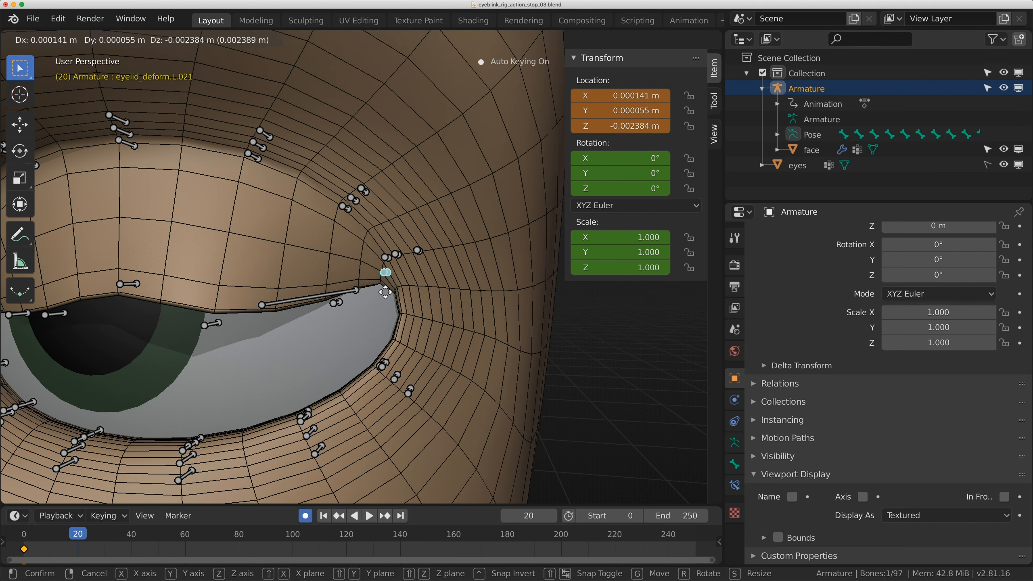
left_click(380, 326)
left_click(336, 304)
key("g")
left_click(332, 331)
In front view, lower the upper lid-edge bones eyelid_deform.L.009 and L.005 so the lid edge forms a straight line
left_click(206, 325)
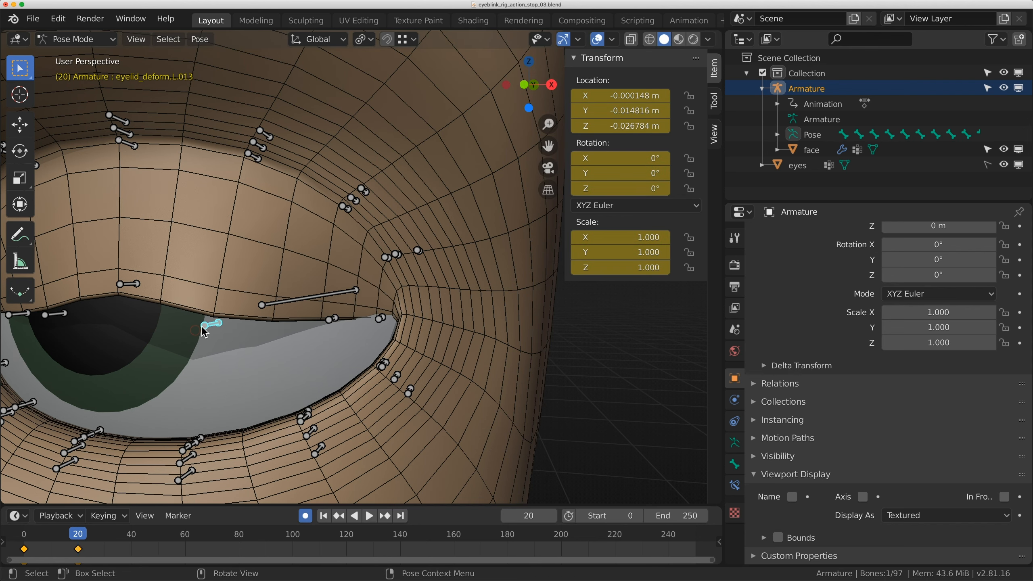
key("KP_1")
scroll(301, 270, "up", 3)
middle_click_drag(302, 270, 435, 244, "shift")
left_click(375, 261)
key("g")
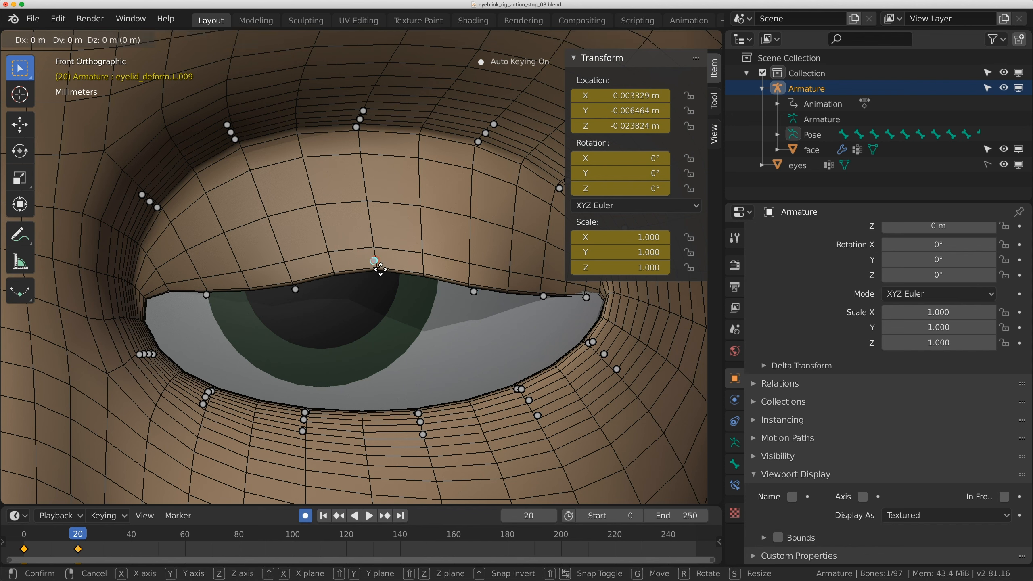
left_click(375, 293)
left_click(296, 290)
key("g")
left_click(295, 294)
Align the innermost upper lid-edge bone eyelid_deform.L.001 with the straight closed-lid line
left_click(208, 303)
key("g")
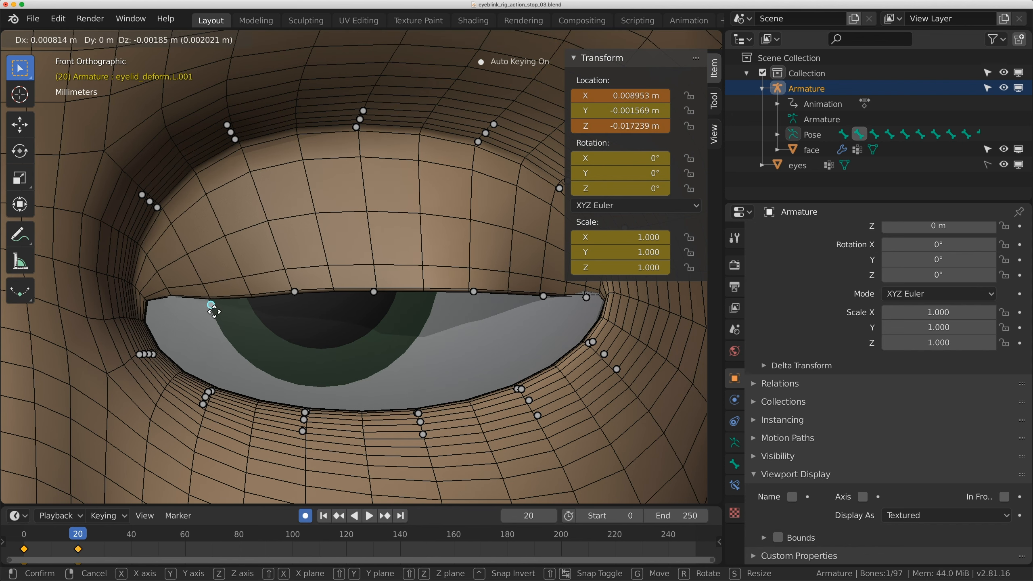
left_click(208, 305)
key("g")
left_click(206, 300)
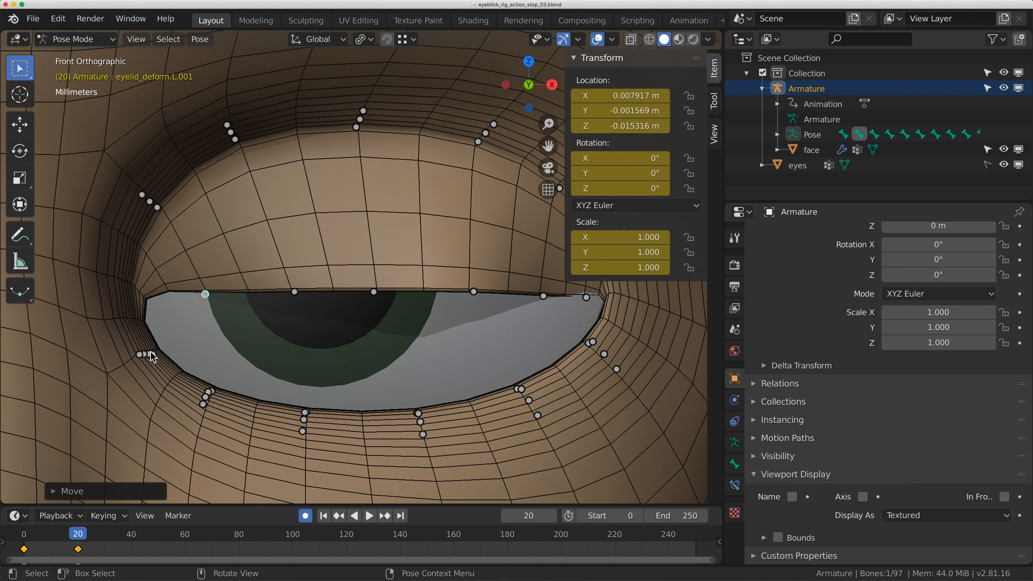
Turn on X-ray display from Object Mode and return the armature to Pose Mode
left_click(153, 354)
middle_click_drag(157, 354, 273, 322, "shift")
scroll(271, 324, "up", 1)
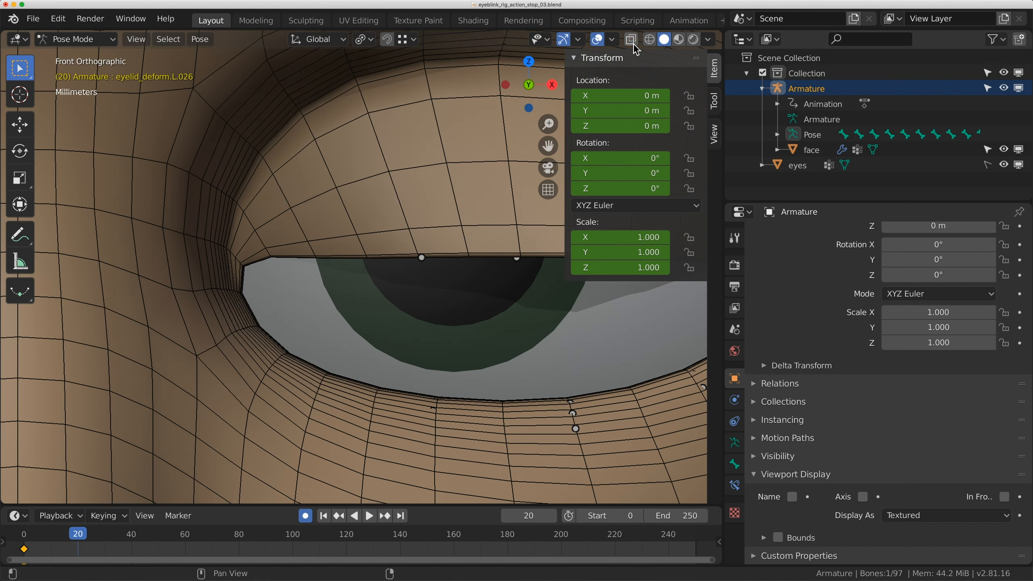
key("ctrl+Tab")
left_click(381, 164)
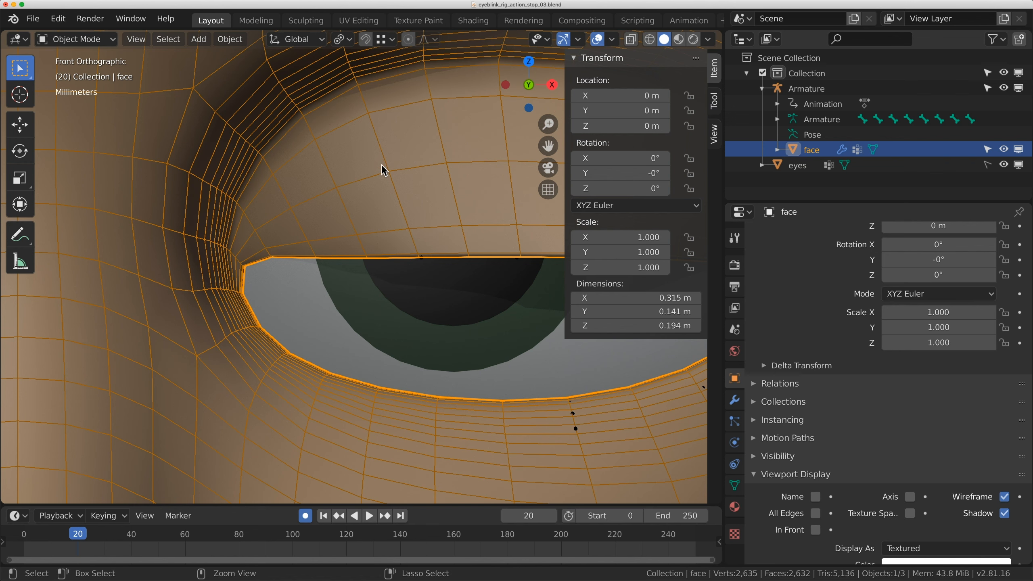
left_click(636, 38)
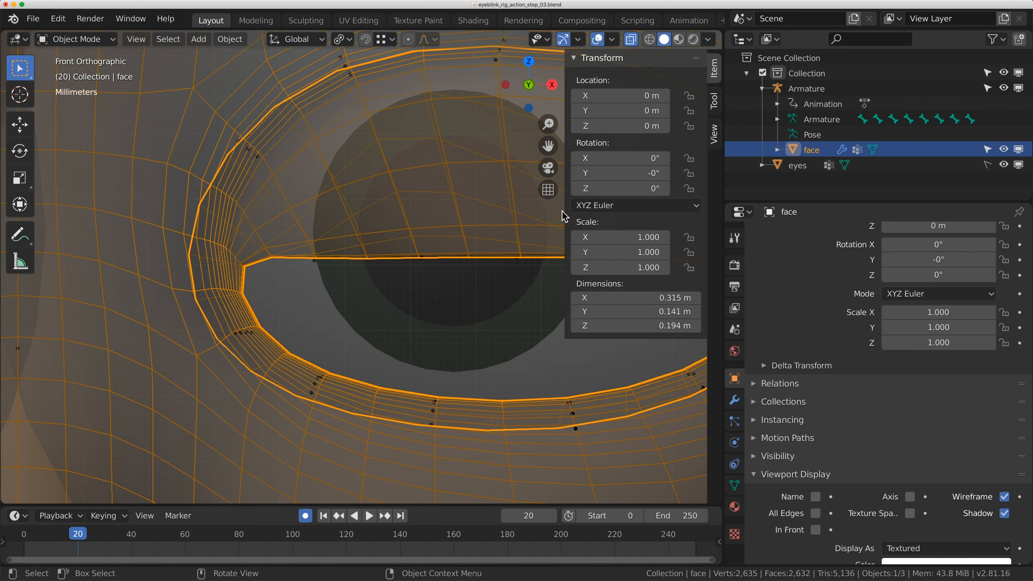
left_click(806, 88, "ctrl")
key("ctrl+Tab")
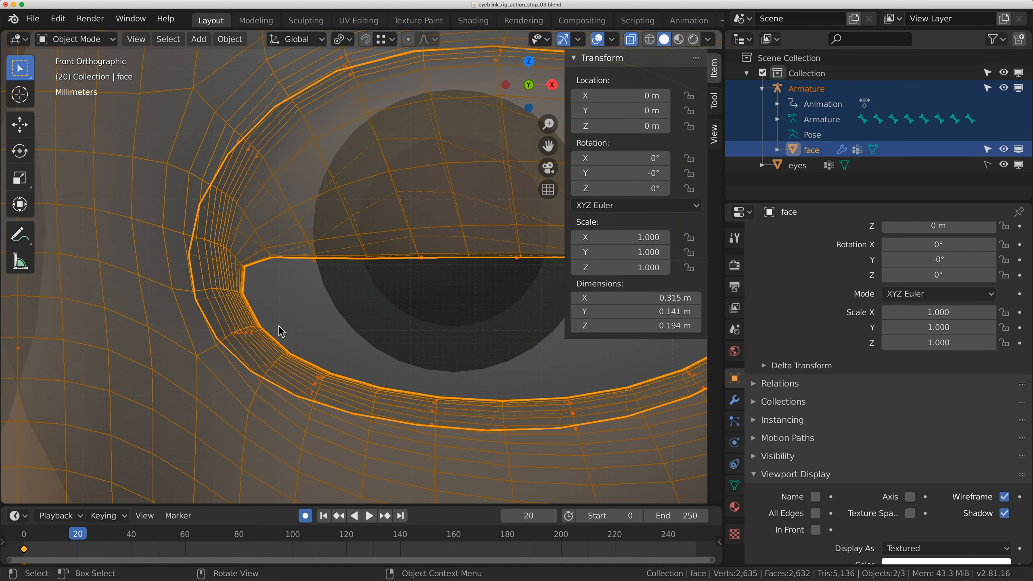
left_click(807, 91)
key("ctrl+Tab")
Raise the lower lid-edge bones eyelid_deform.L.025, L.029 and L.033 in front view to meet the upper lid line
left_click(250, 333)
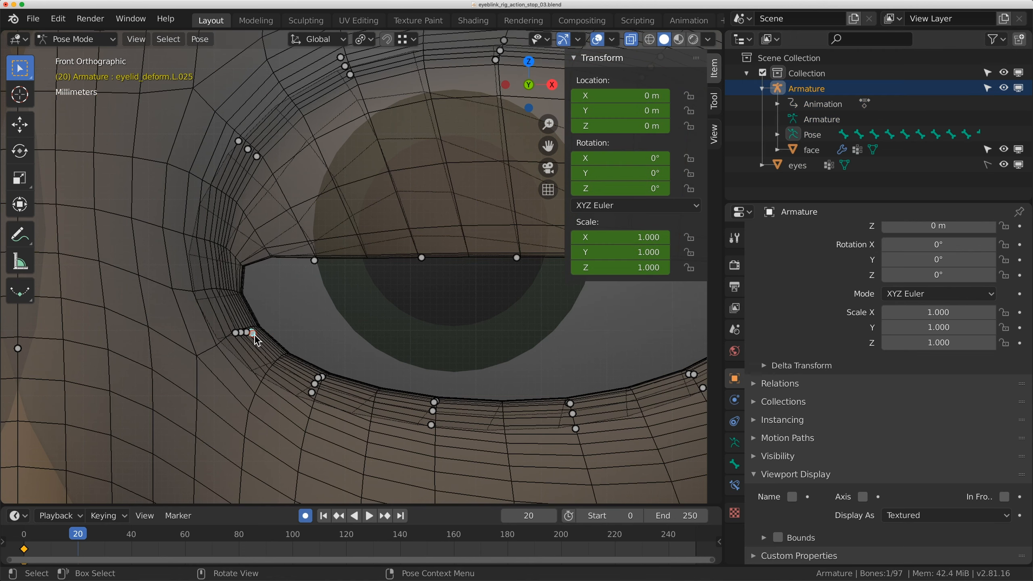
key("g")
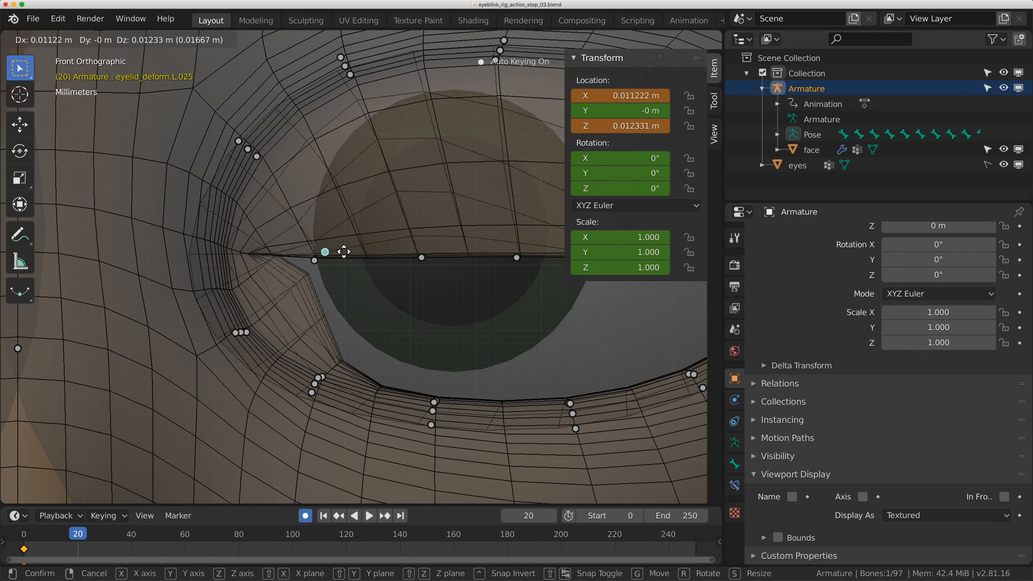
left_click(336, 245)
left_click(324, 377)
key("g")
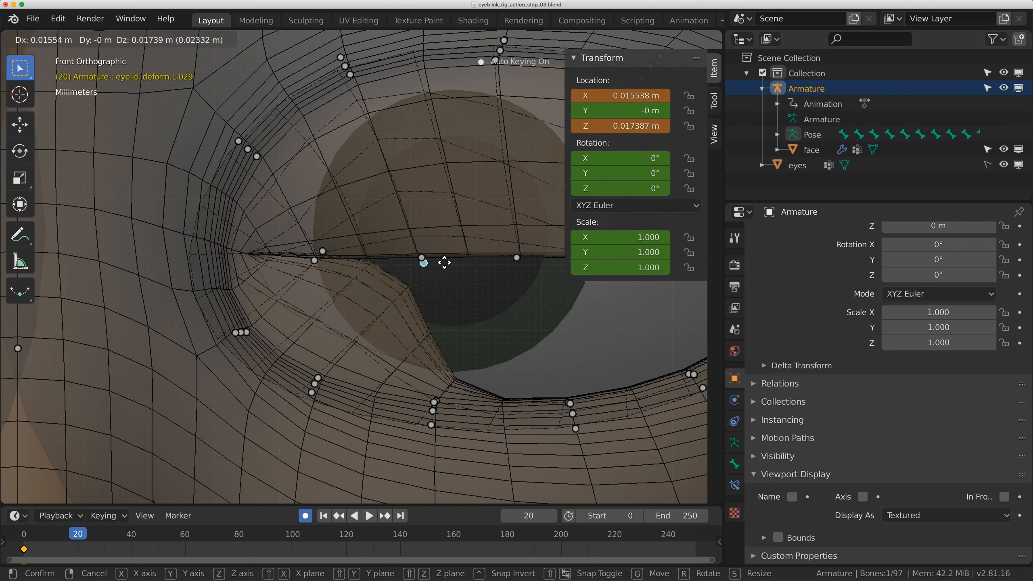
left_click(439, 257)
middle_click_drag(431, 306, 371, 302, "shift")
left_click(374, 398)
middle_click_drag(395, 399, 292, 425, "shift")
key("g")
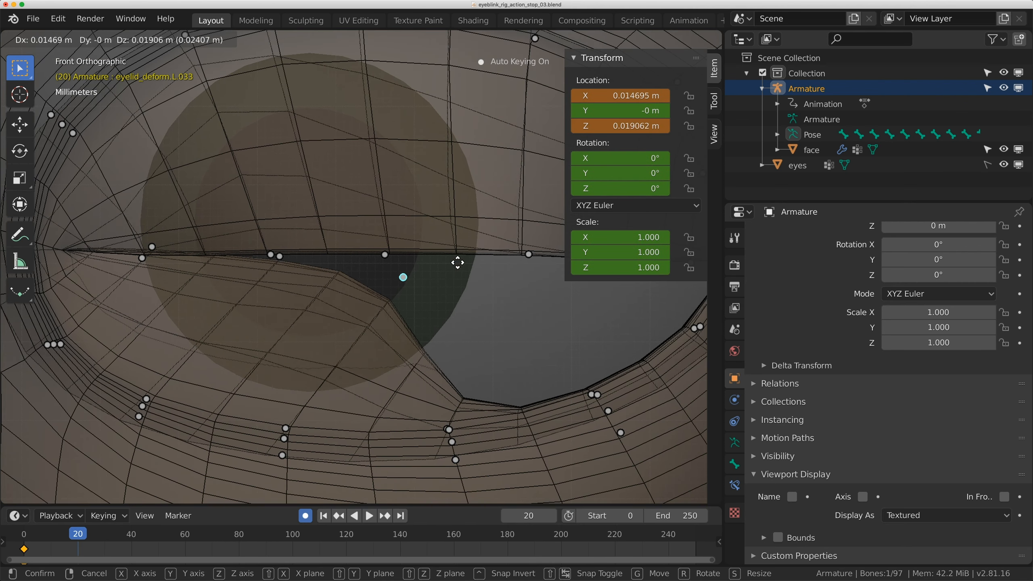
left_click(368, 243)
left_click(446, 426)
key("g")
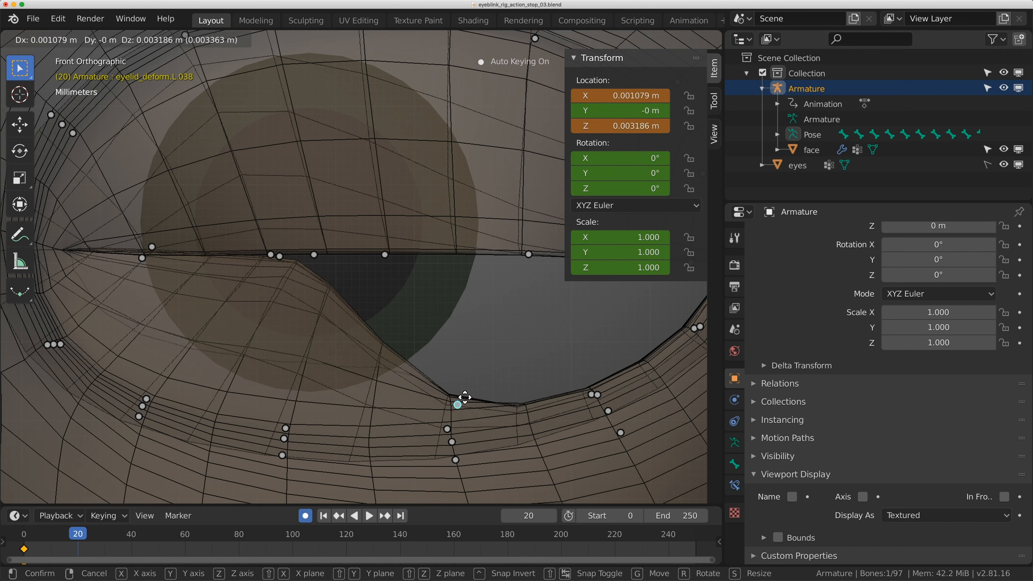
right_click(448, 428)
Raise the remaining lower lid-edge bones eyelid_deform.L.037, L.041 and L.045 to meet the upper lid line
key("g")
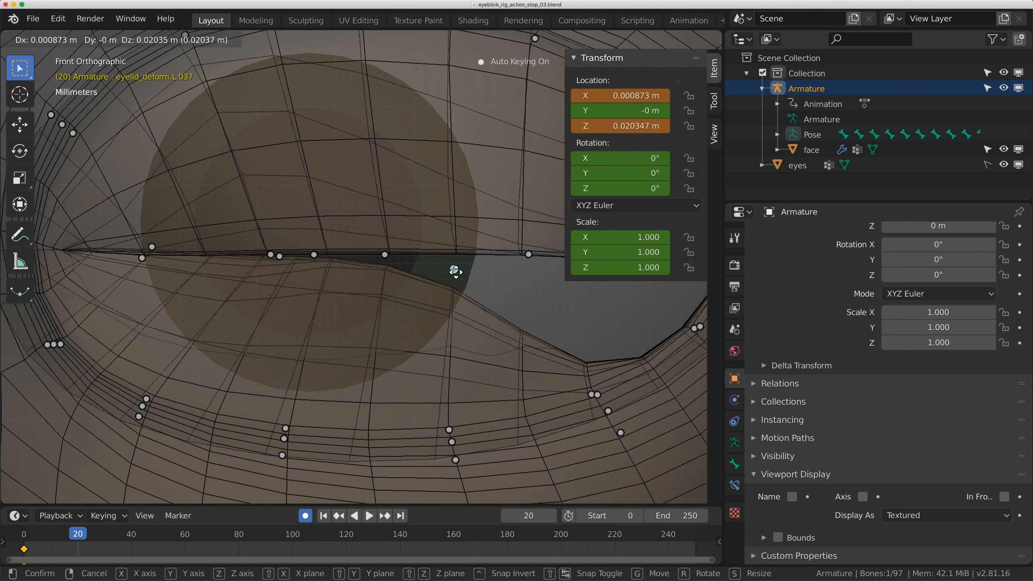
left_click(453, 260)
middle_click_drag(539, 371, 408, 380, "shift")
left_click(462, 406)
key("g")
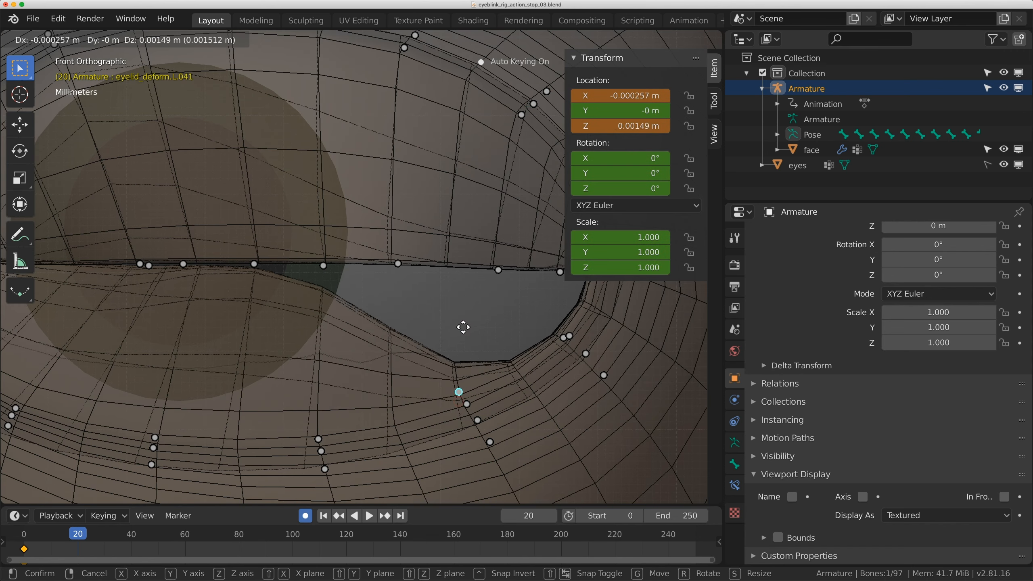
left_click(467, 263)
left_click(564, 337)
key("g")
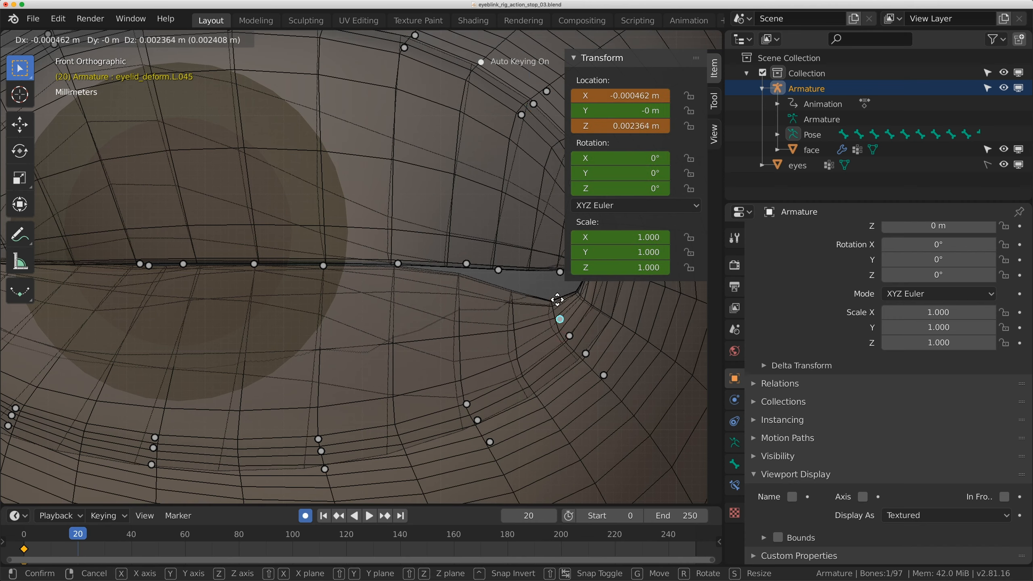
left_click(560, 272)
Turn off X-ray display from Object Mode and put the armature back into Pose Mode
scroll(436, 328, "down", 5)
middle_click_drag(437, 327, 332, 353)
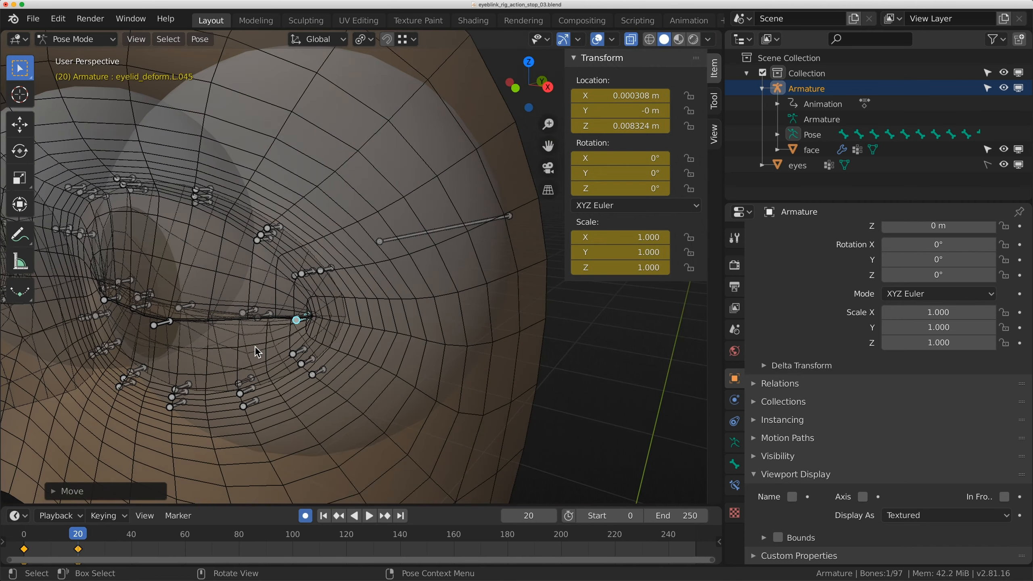
middle_click_drag(274, 317, 453, 293, "shift")
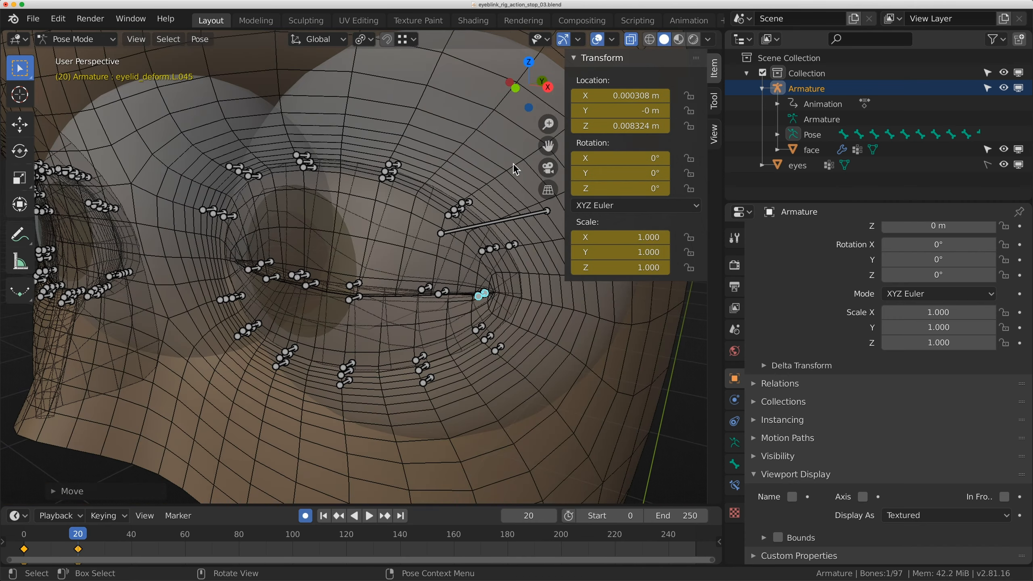
key("ctrl+Tab")
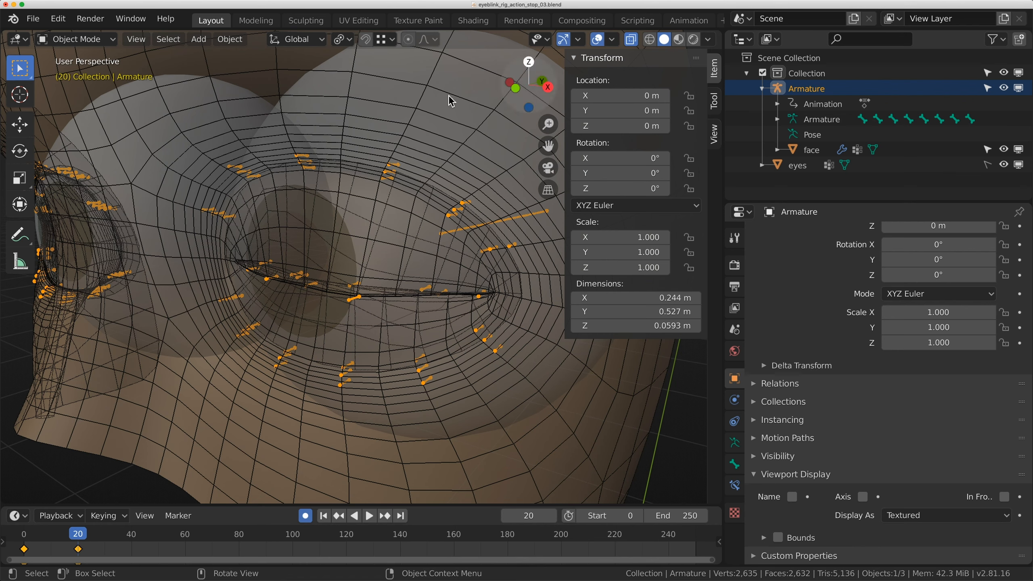
left_click(385, 108)
left_click(631, 41)
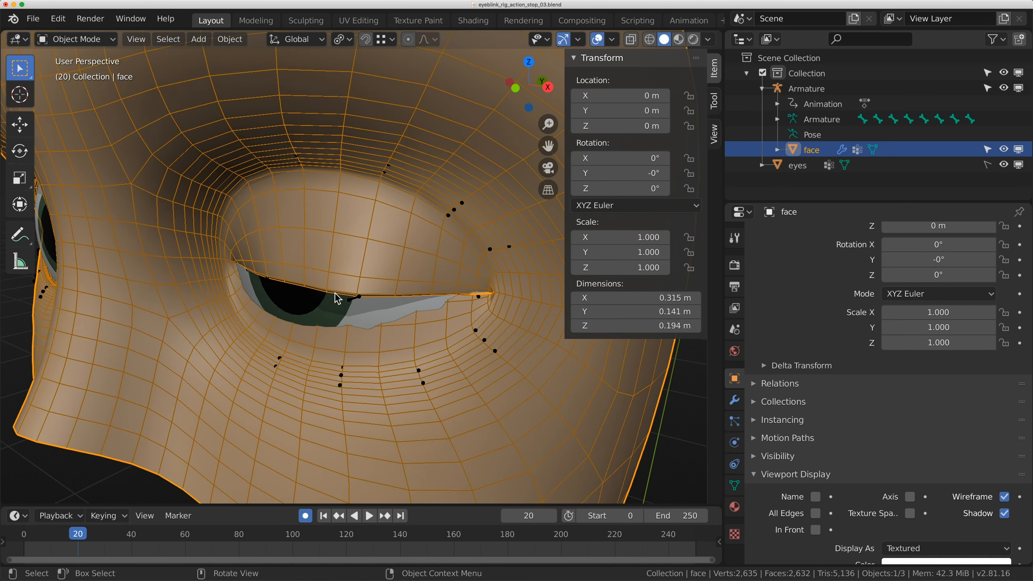
left_click(357, 303)
key("ctrl+Tab")
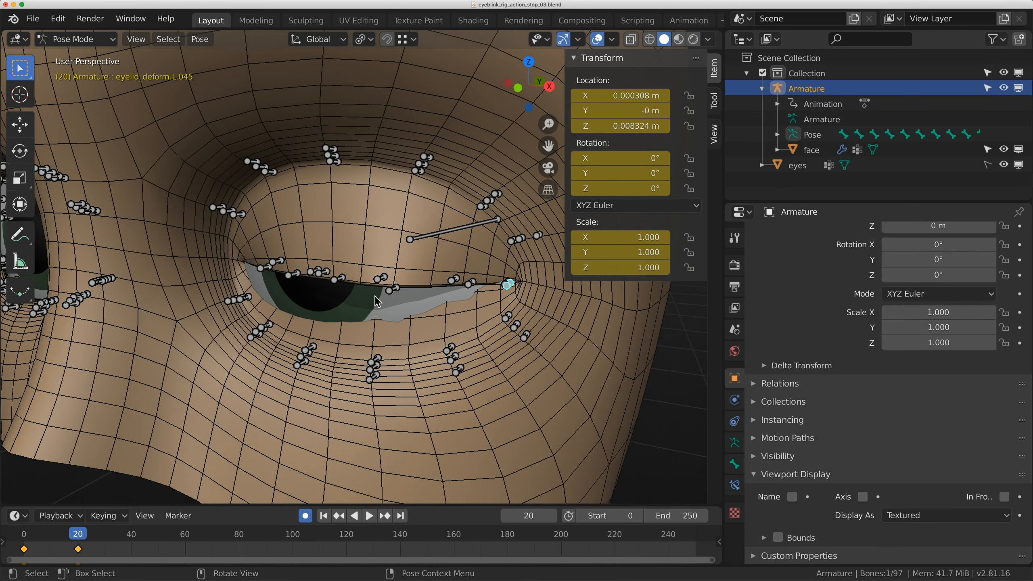
scroll(391, 301, "up", 4)
left_click(423, 317)
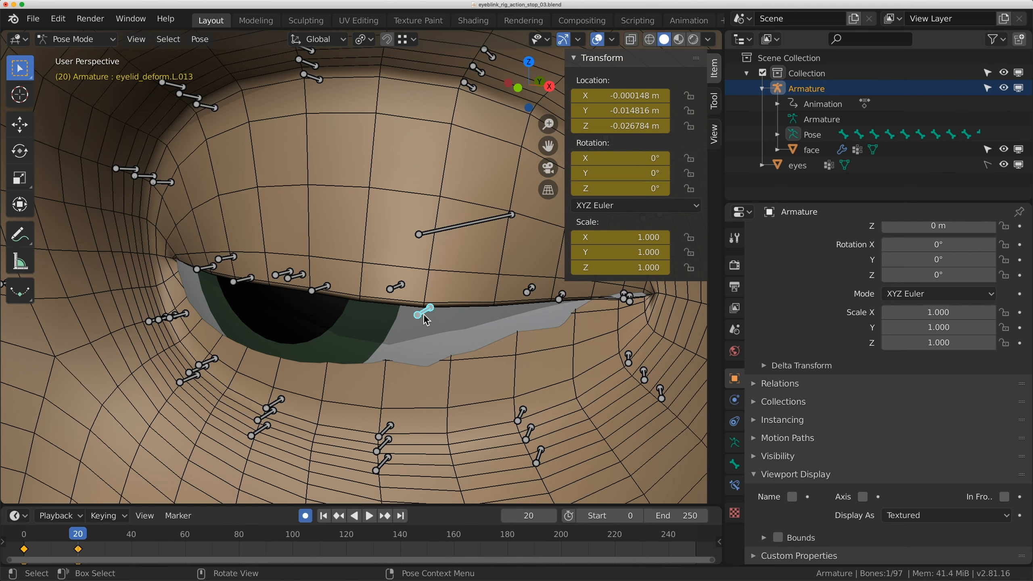
key("g")
key("y")
left_click(427, 315)
Pull the lower lid-edge bone eyelid_deform.L.037 forward along global Y and raise it slightly to cover the eyeball
left_click(396, 286)
middle_click_drag(437, 289, 442, 288)
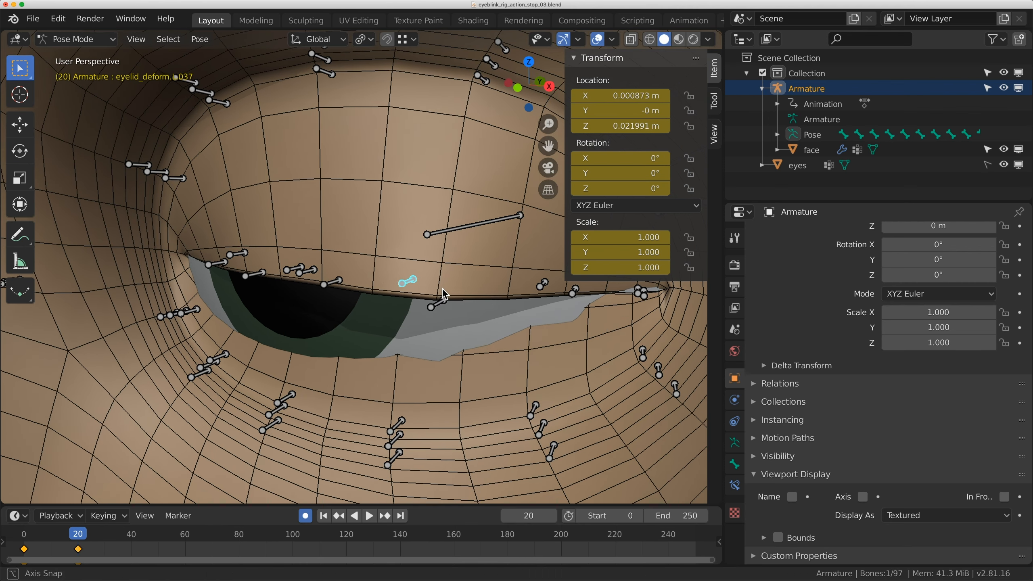
key("g")
key("y")
left_click(420, 308)
middle_click_drag(419, 307, 475, 256)
key("g")
left_click(474, 249)
Pull the lower lid-edge bones eyelid_deform.L.033 and L.025 forward along global Y so the lower lid covers the eyeball
left_click(377, 239)
middle_click_drag(377, 239, 357, 269)
key("g")
key("y")
left_click(378, 274)
middle_click_drag(294, 264, 310, 269, "shift")
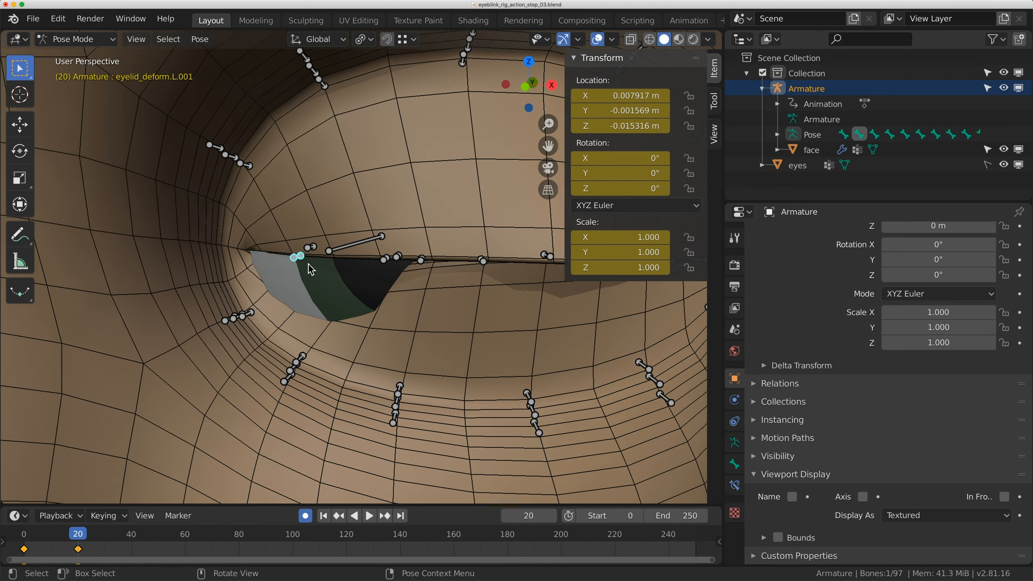
left_click(313, 256)
key("g")
key("y")
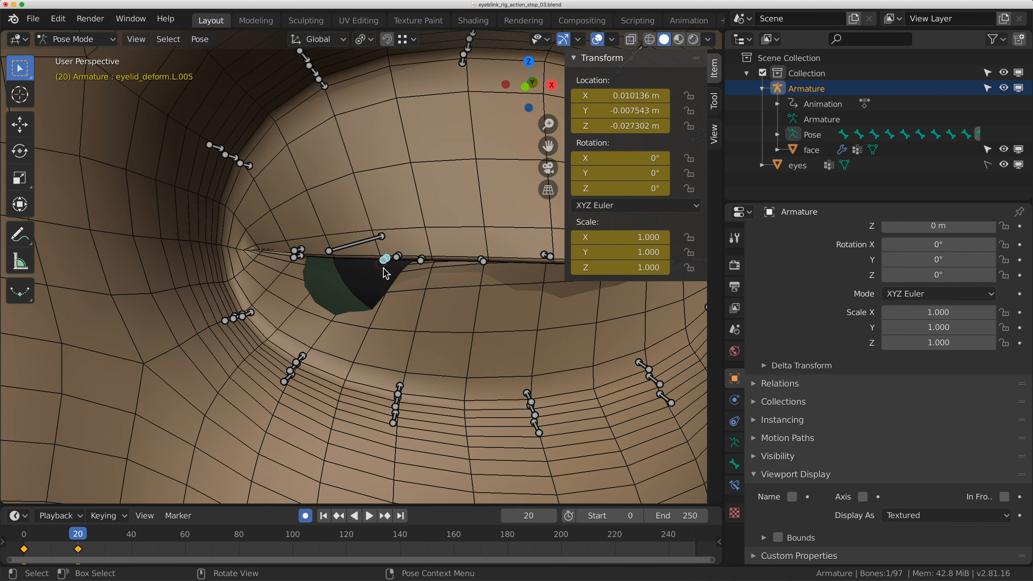
Shift the paired lid-edge bones around eyelid_deform.L.005 along global Y to cover the exposed part of the eye
middle_click_drag(384, 268, 345, 281)
key("g")
key("y")
left_click(341, 290)
left_click(346, 266)
key("g")
key("y")
left_click(344, 274)
Nudge the lid-edge bones nearest the inner corner along global Z and Y to close the gap between the lids
left_click(223, 260)
key("g")
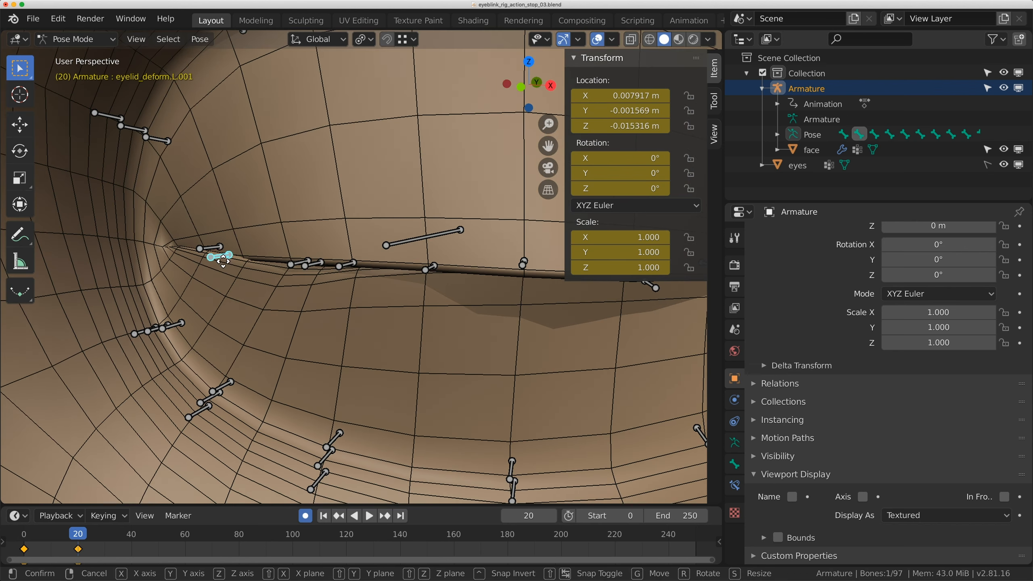
left_click(301, 264)
middle_click_drag(300, 264, 260, 266)
left_click(295, 256)
key("g")
key("z")
left_click(296, 255)
key("g")
key("y")
left_click(260, 266)
left_click(251, 265)
key("g")
key("y")
Viewing the lids from below, move the upper lid-edge bone eyelid_deform.L.013 back along global Y to meet the lower lid
middle_click_drag(331, 289, 401, 248)
left_click(389, 184)
scroll(389, 191, "down", 2)
scroll(392, 257, "up", 5)
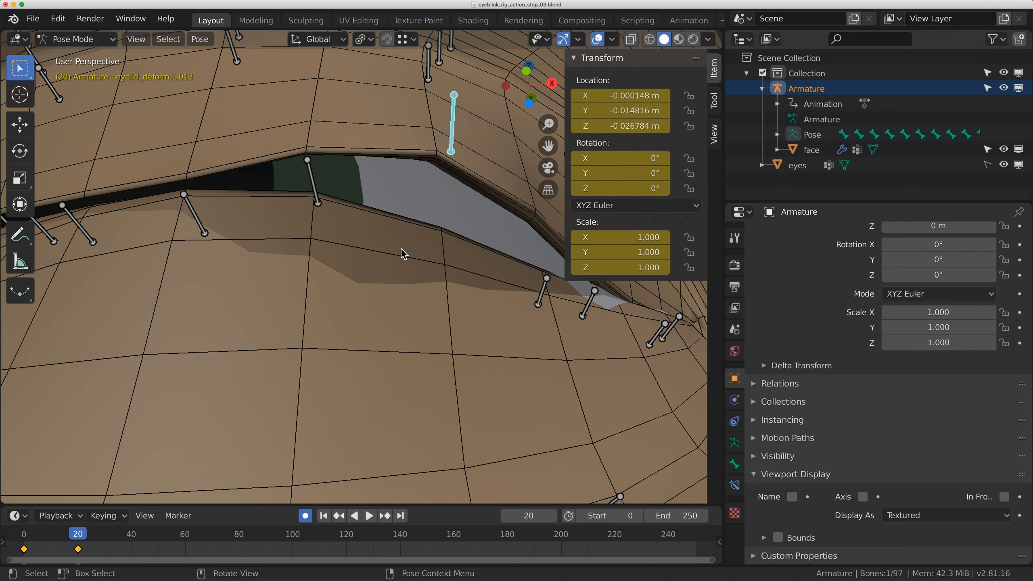
key("g")
key("y")
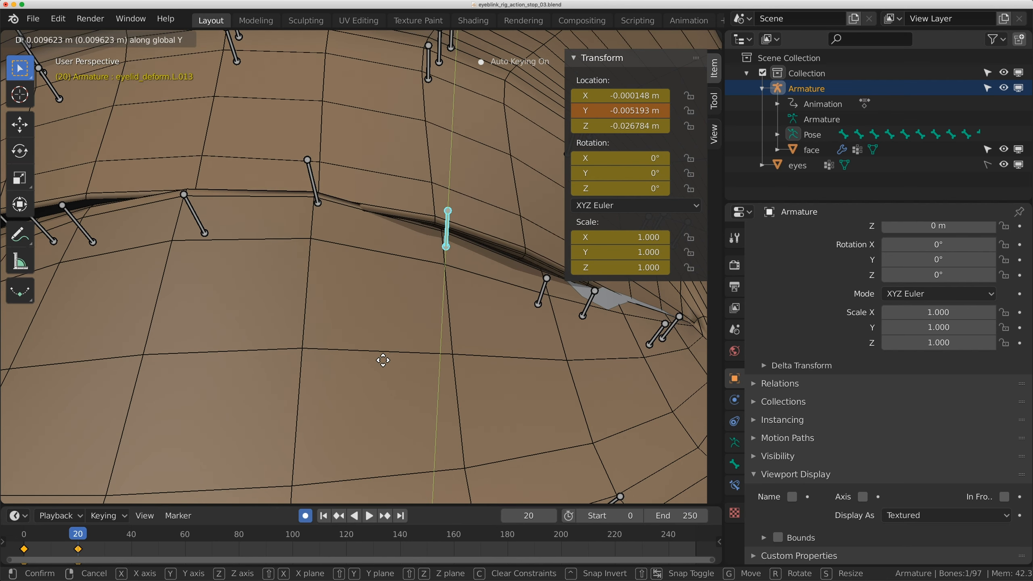
left_click(382, 349)
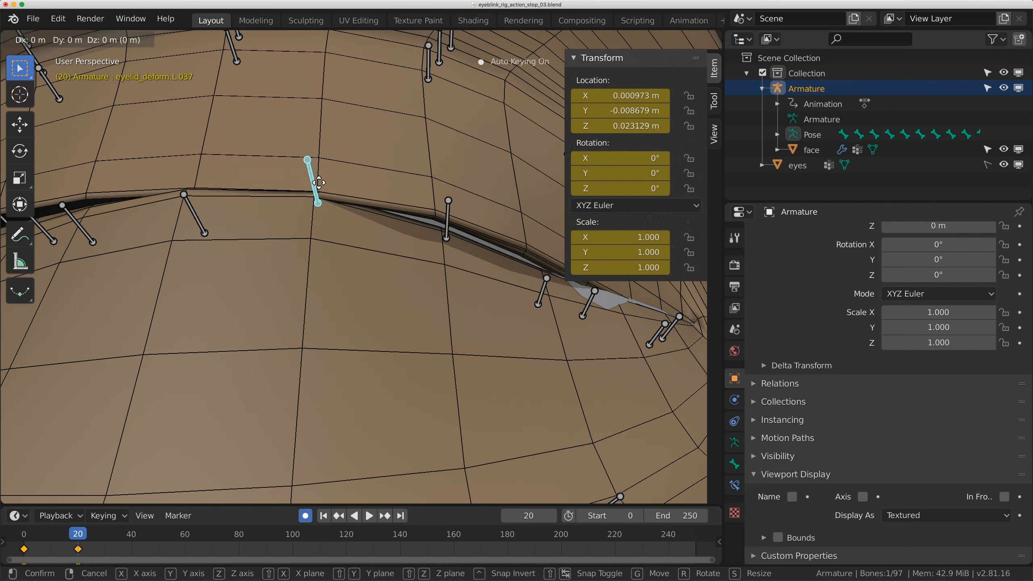
Move the lower lid-edge bone eyelid_deform.L.037 slightly back along global Y to line up with the upper lid edge
key("y")
left_click(317, 190)
middle_click_drag(316, 190, 301, 227)
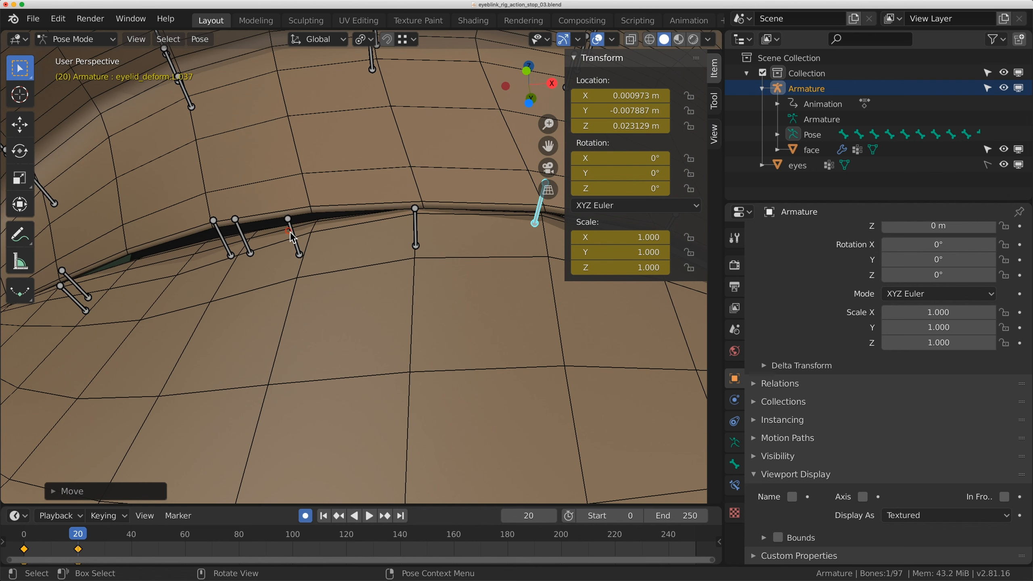
Move the lid-edge bones eyelid_deform.L.033, eyelid_deform.L.005 and the one beside it along global Y to close the gap toward the inner corner
key("g")
key("y")
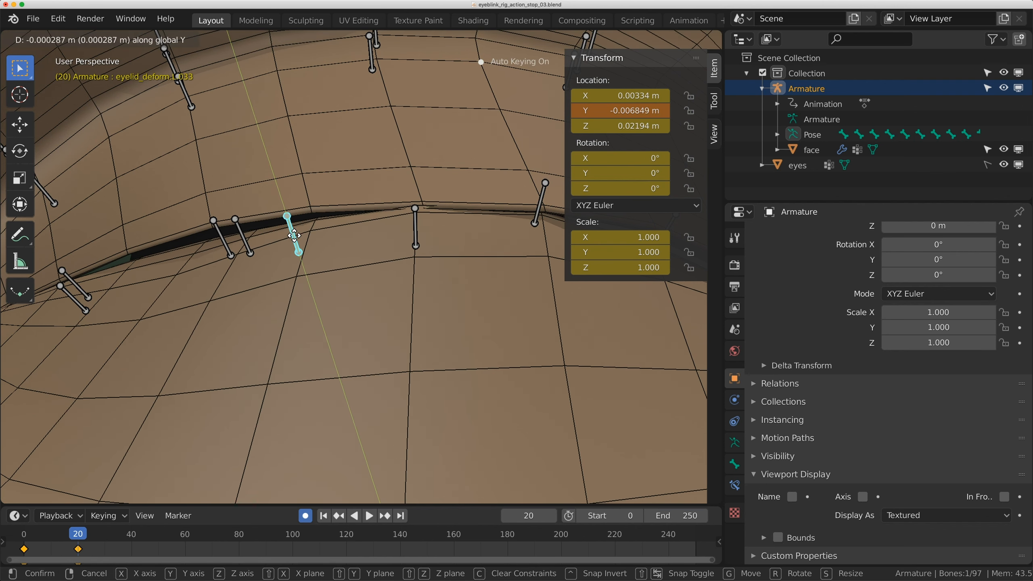
left_click(251, 241)
key("g")
key("y")
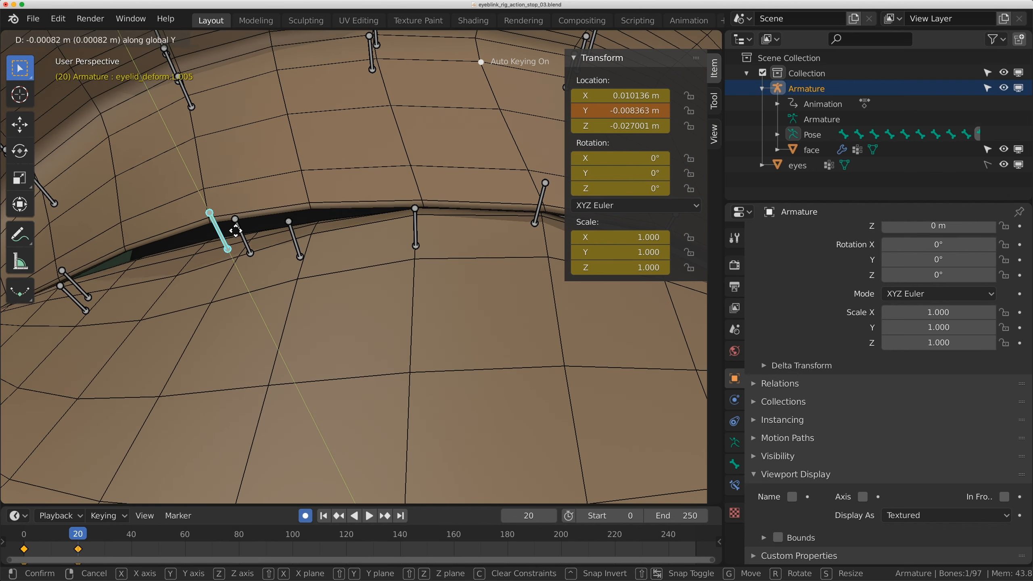
left_click(249, 249)
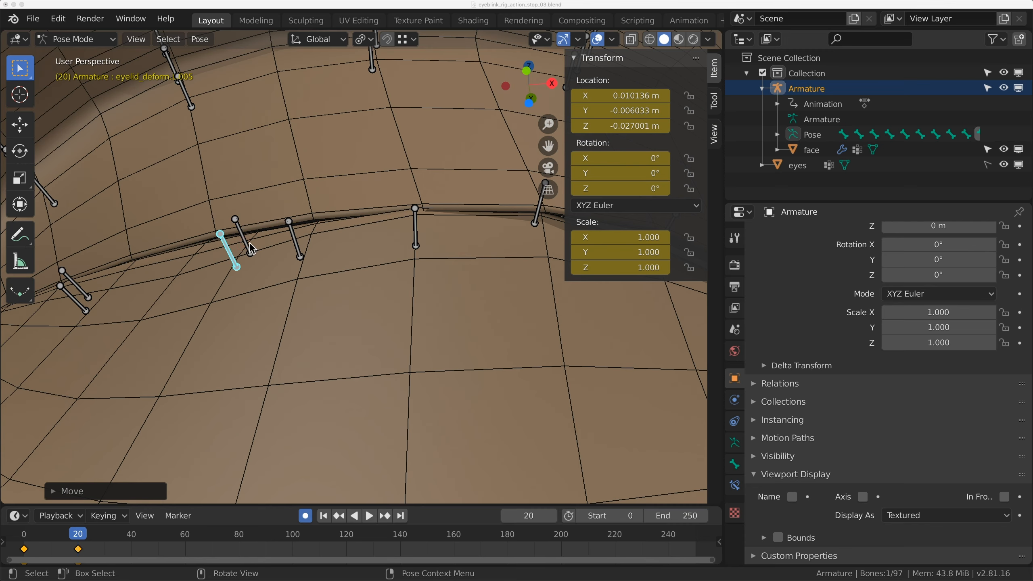
left_click(240, 225)
key("g")
key("y")
left_click(249, 223)
Adjust eyelid_deform.L.009 and the neighbouring mid-lid edge bone along global Y so the lid edges meet
scroll(264, 240, "down", 3)
left_click(368, 244)
key("g")
key("y")
left_click(373, 256)
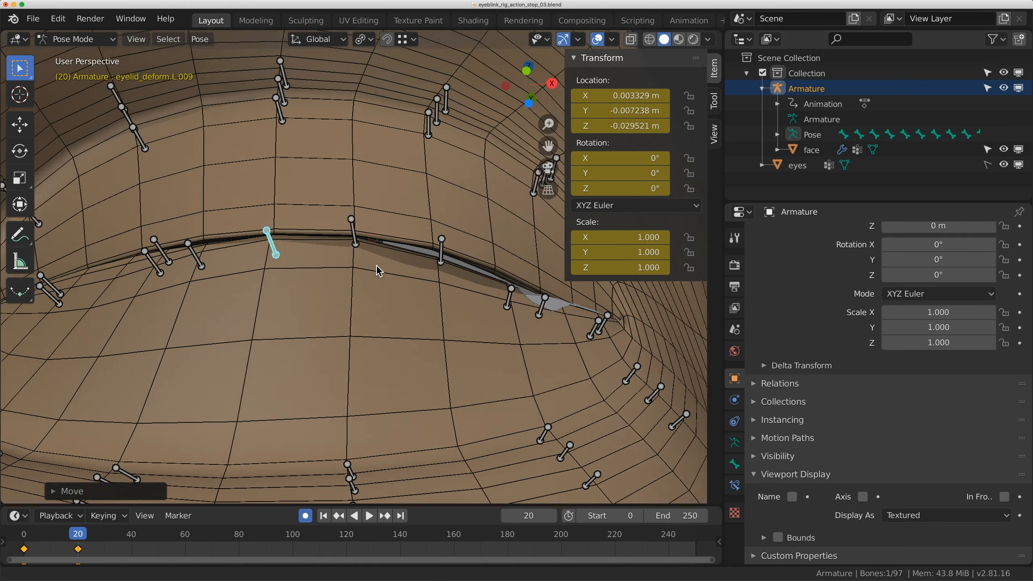
left_click(273, 243)
key("g")
key("y")
left_click(287, 248)
Shift the two lid-edge bones just before the outer corner along global Y to cover the exposed eye
left_click(400, 298)
key("g")
key("y")
left_click(401, 302)
left_click(446, 305)
key("g")
key("y")
left_click(448, 303)
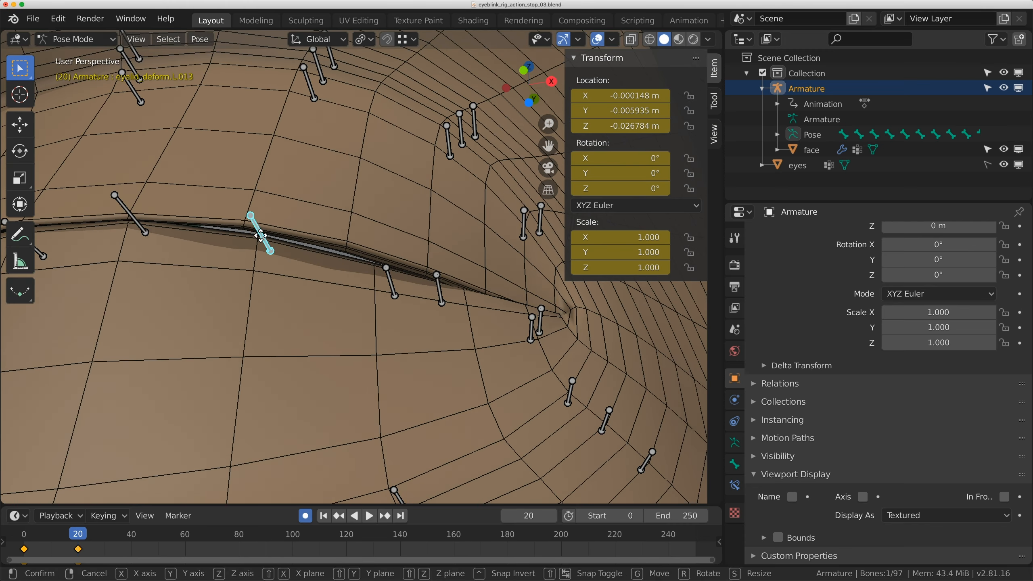
Refine eyelid_deform.L.013 and the lid-edge bones between it and the outer corner along global Y to seal the remaining gap
left_click(285, 239)
key("g")
key("y")
left_click(345, 280)
left_click(378, 277)
key("g")
key("y")
left_click(387, 272)
Hide the viewport overlays to inspect the closed lid from the front, and show them again
left_click(597, 39)
middle_click_drag(463, 183, 430, 162)
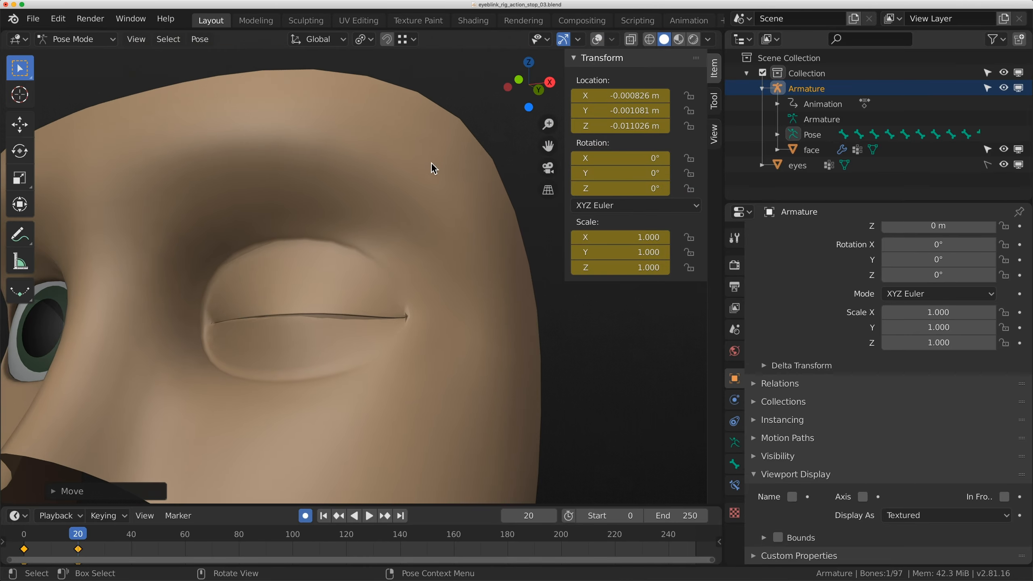
left_click(597, 40)
Move the upper-lid bones eyelid_deform.L.006, L.010 and L.002 down from the crease to spread the lid surface over the closed eye
scroll(308, 281, "up", 2)
left_click(271, 248)
middle_click_drag(270, 248, 345, 250)
key("g")
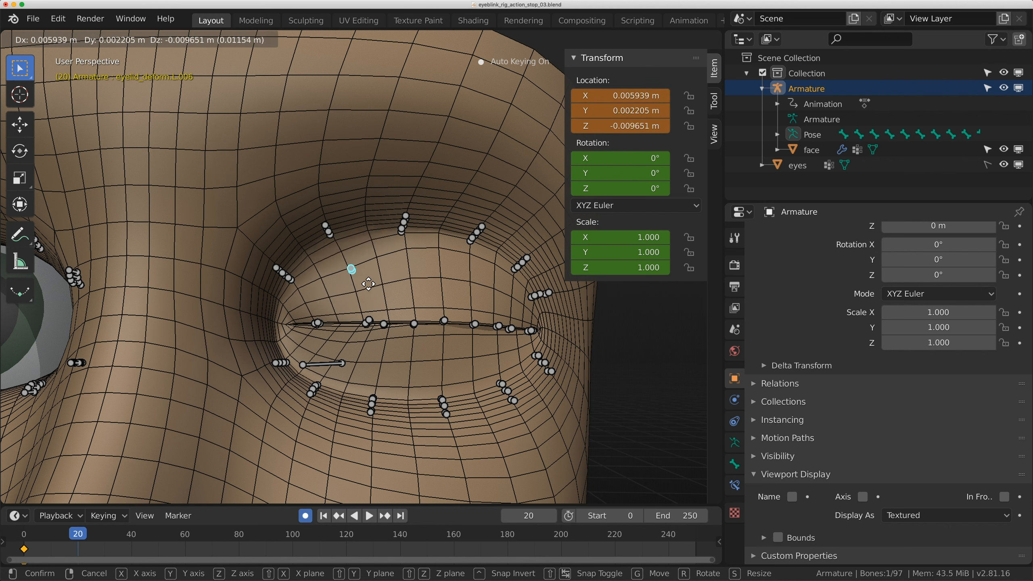
left_click(367, 280)
left_click(405, 244)
key("g")
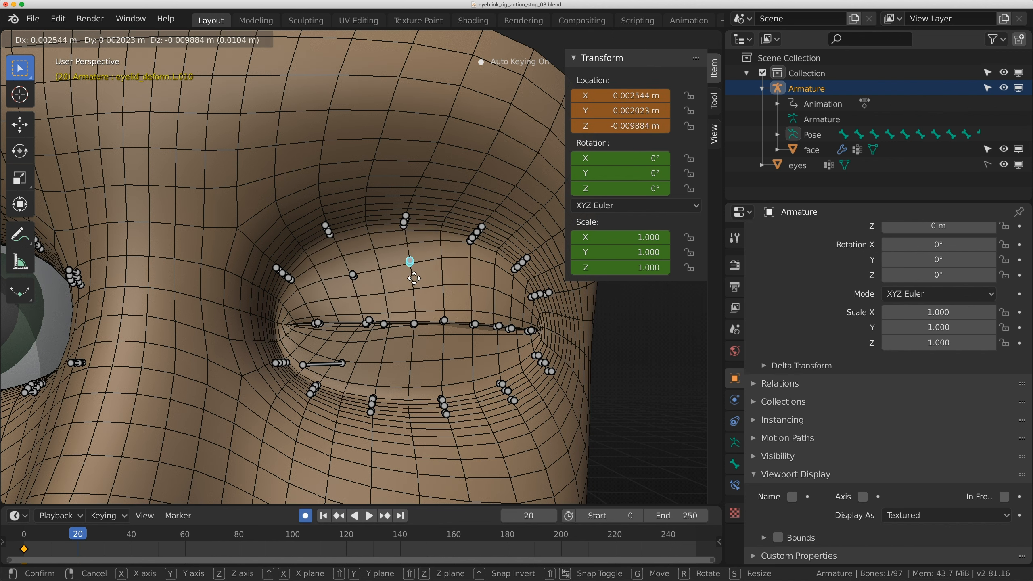
left_click(413, 271)
left_click(292, 282)
key("g")
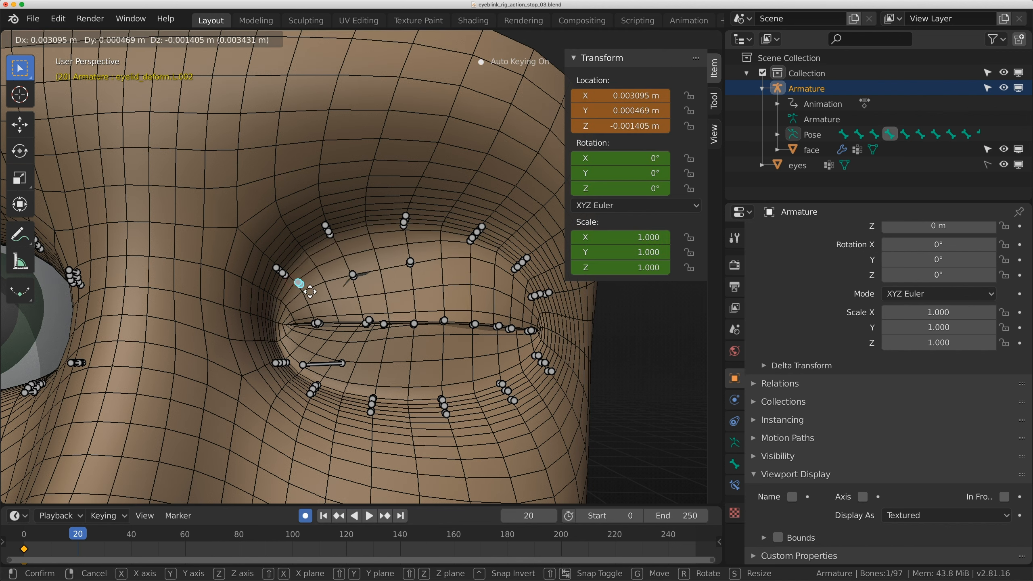
left_click(313, 297)
Move the upper-lid bone eyelid_deform.L.006 forward along global Y to a Y location of about -0.0023 m
left_click(352, 277)
middle_click_drag(353, 278, 332, 312)
scroll(334, 312, "up", 1)
key("g")
key("y")
left_click(423, 291)
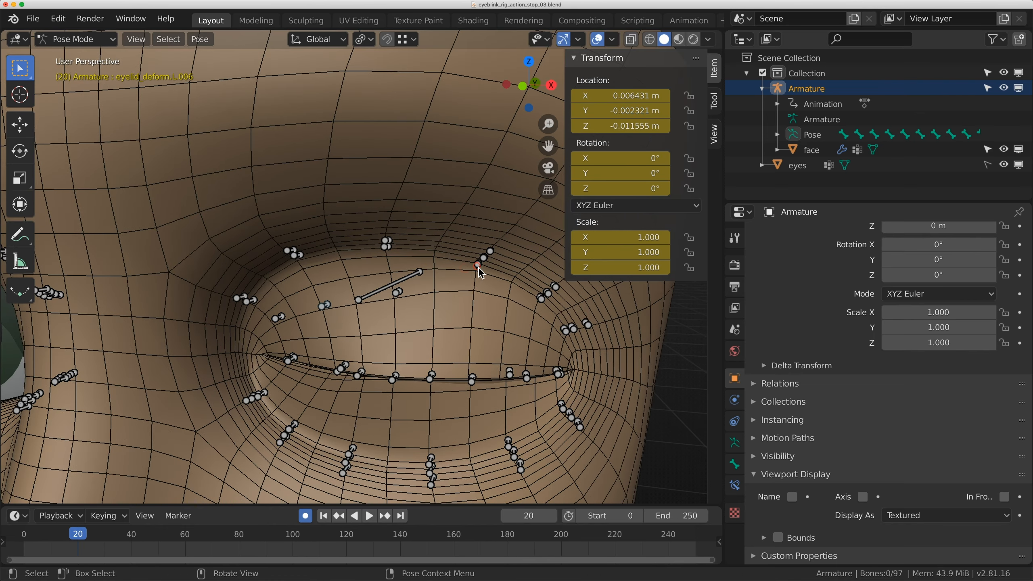
In front view, lower eyelid_deform.L.014 and the two matching upper-lid bones toward the outer corner to continue the first row above the lid edge
left_click(477, 265)
middle_click_drag(478, 266, 450, 248)
key("KP_1")
key("g")
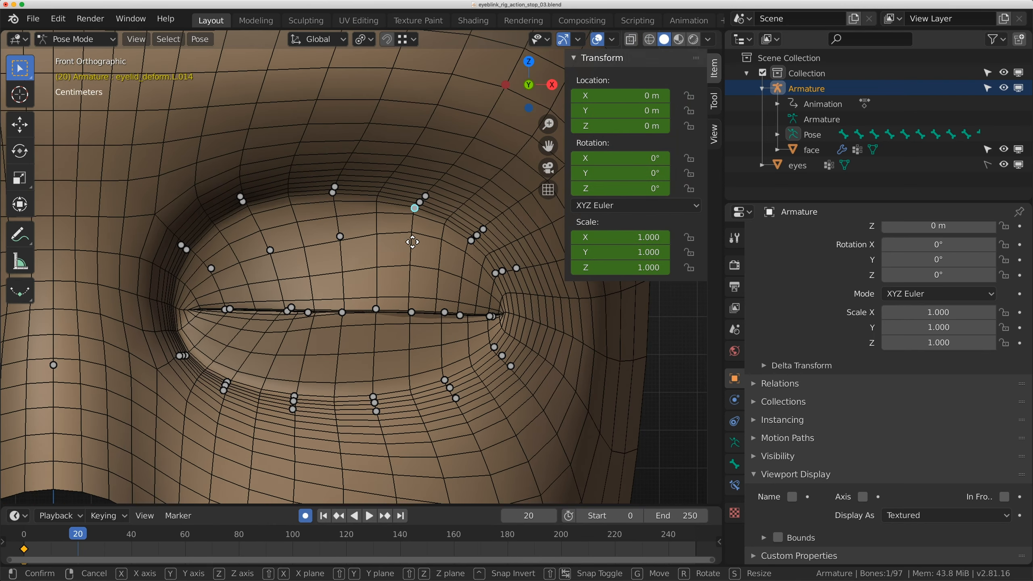
left_click(411, 284)
left_click(471, 240)
key("g")
left_click(475, 264)
left_click(495, 273)
key("g")
left_click(494, 290)
Fine-tune the first row of upper-lid bones above the lid edge, lowering eyelid_deform.L.010, L.006 and L.002 into an even arc
left_click(471, 277)
key("g")
left_click(421, 275)
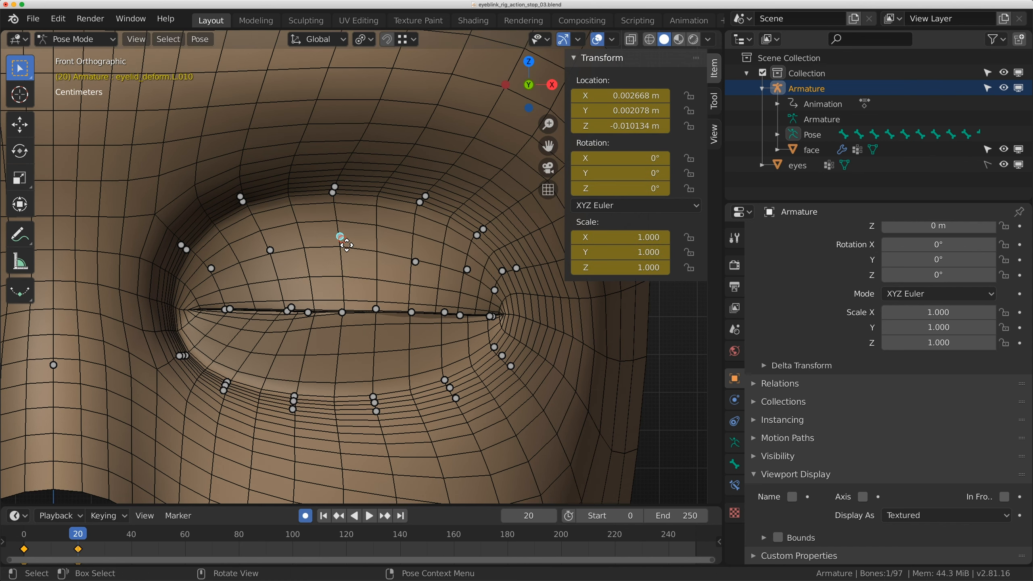
left_click(346, 261)
left_click(270, 249)
key("g")
left_click(274, 265)
left_click(215, 279)
key("g")
left_click(216, 285)
Lower eyelid_deform.L.003 and the next two crease bones toward the lid's middle to form a second row on the upper lid
left_click(187, 249)
key("g")
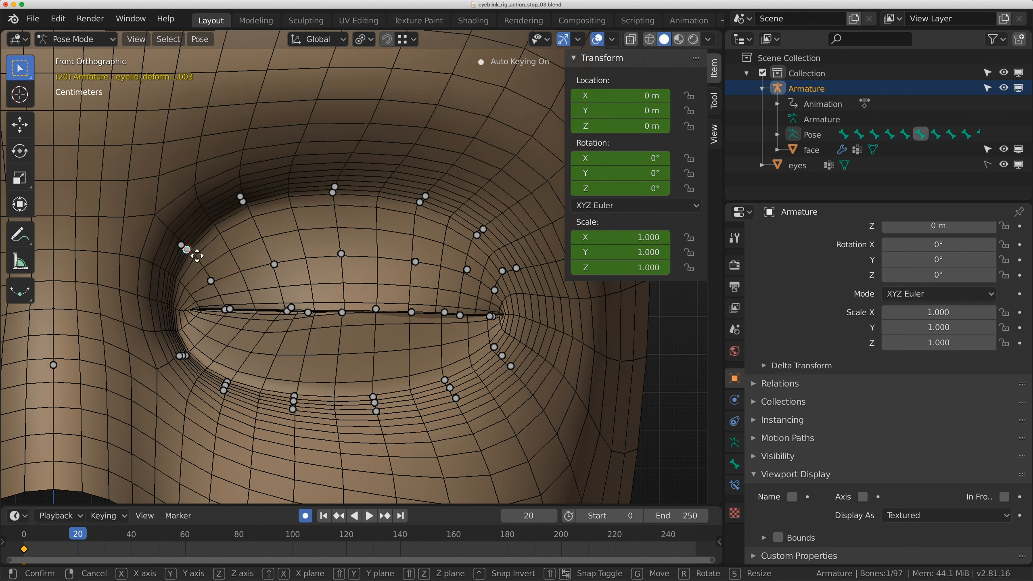
left_click(202, 267)
left_click(244, 203)
key("g")
left_click(258, 228)
left_click(339, 205)
left_click(344, 220)
Complete the second upper-lid row by lowering eyelid_deform.L.015, L.019 and L.023 toward the outer corner
left_click(420, 203)
key("g")
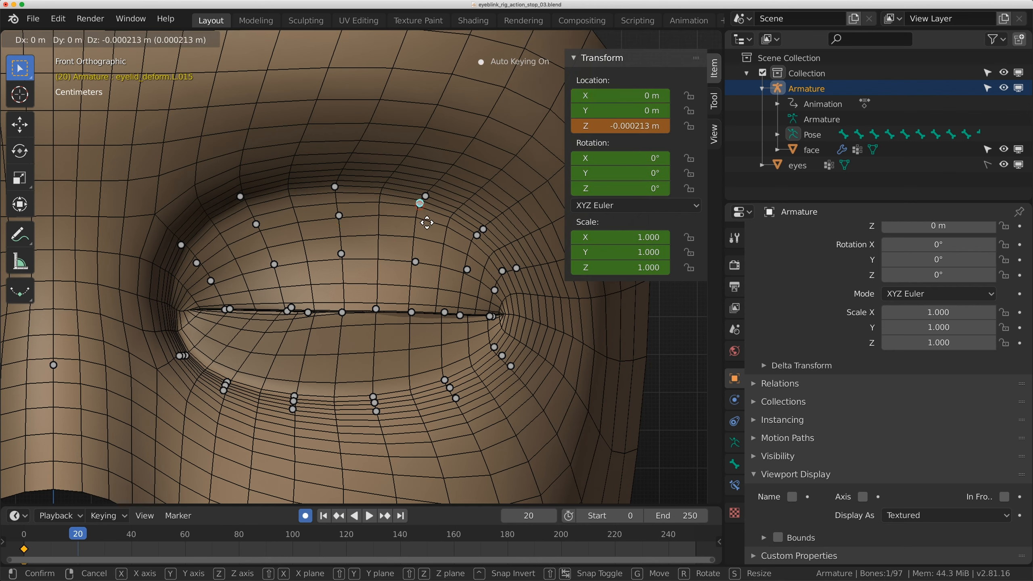
left_click(424, 239)
left_click(482, 229)
key("g")
left_click(476, 248)
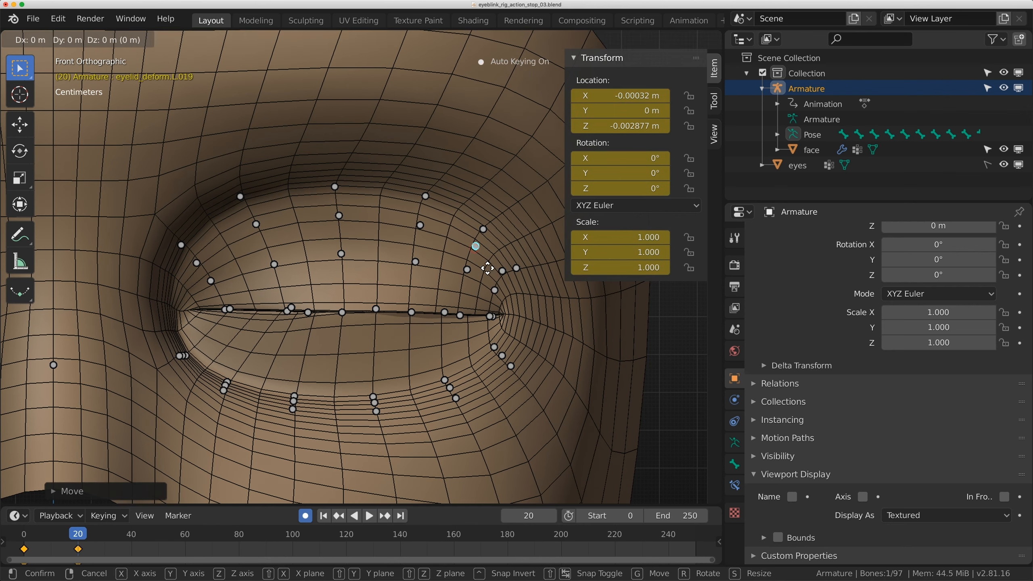
left_click(503, 271)
key("g")
left_click(504, 280)
Scrub the timeline around frame 20 and check the closed upper lid from an angle
scroll(456, 281, "down", 3)
middle_click_drag(426, 280, 357, 277)
key("Tab")
key("Tab")
mouse_move(77, 537)
left_mouse_down()
mouse_move(47, 541)
mouse_move(80, 535)
left_mouse_up()
middle_click_drag(299, 362, 364, 349)
scroll(297, 322, "up", 3)
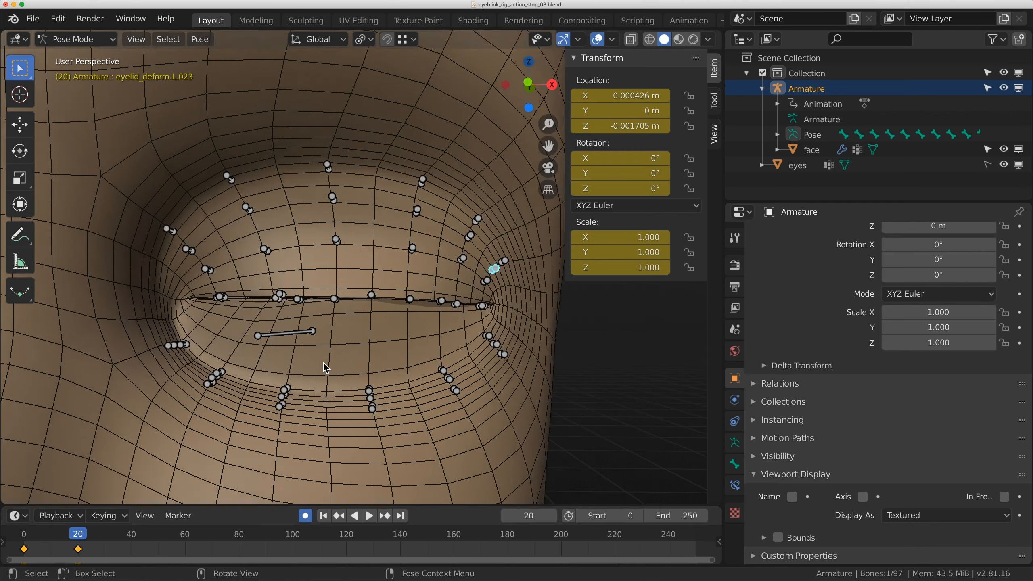
Raise the first-row lower-lid bones from the inner corner through eyelid_deform.L.034 toward the closed lid line
middle_click_drag(248, 313, 275, 303)
left_click(266, 277)
left_click(281, 339)
key("g")
left_click(311, 296)
left_click(366, 355)
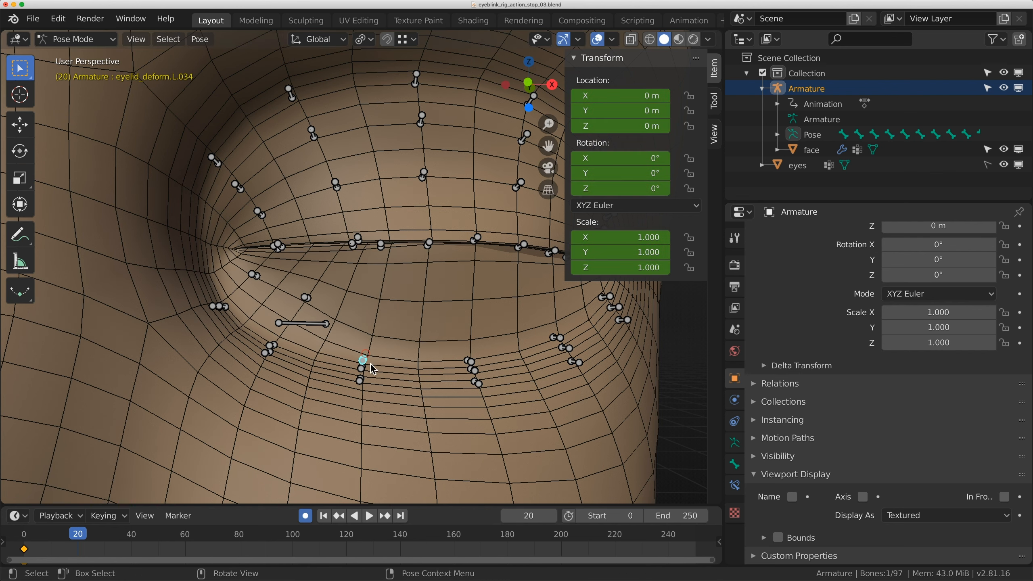
key("g")
left_click(364, 309)
Raise eyelid_deform.L.038 and the next lower-lid bone toward the outer corner to continue the first row below the lid line
middle_click_drag(393, 309, 427, 367)
left_click(429, 370)
key("g")
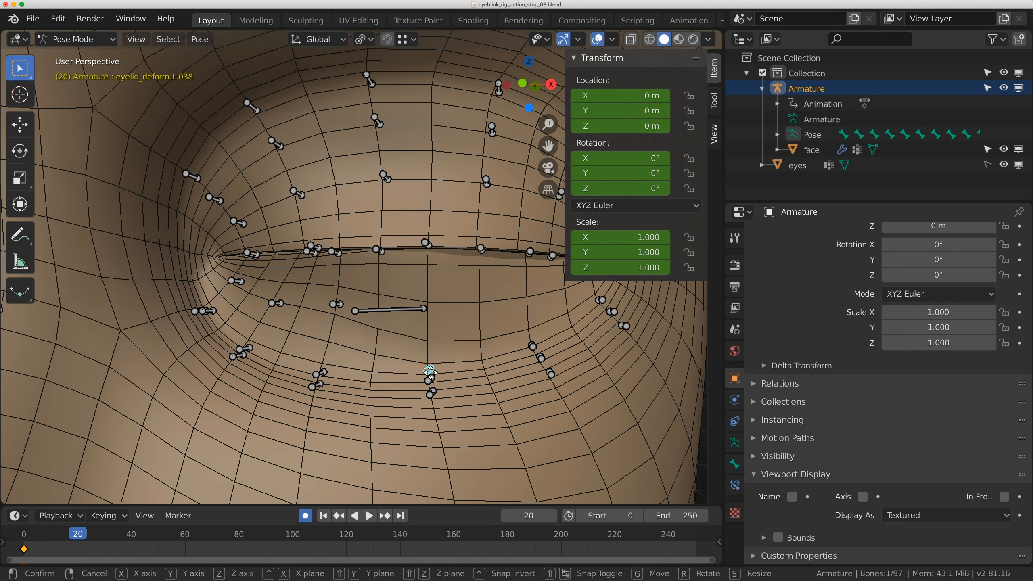
left_click(428, 309)
middle_click_drag(439, 319, 398, 331)
left_click(466, 356)
key("g")
left_click(463, 312)
Move the lower-lid bones nearest the outer corner up to spread the lid surface there
middle_click_drag(464, 312, 468, 339)
left_click(475, 317)
key("g")
left_click(476, 296)
left_click(486, 327)
key("g")
left_click(482, 316)
Raise eyelid_deform.L.039 and its inner neighbour eyelid_deform.L.035 to start the second row on the lower lid
left_click(364, 385)
key("g")
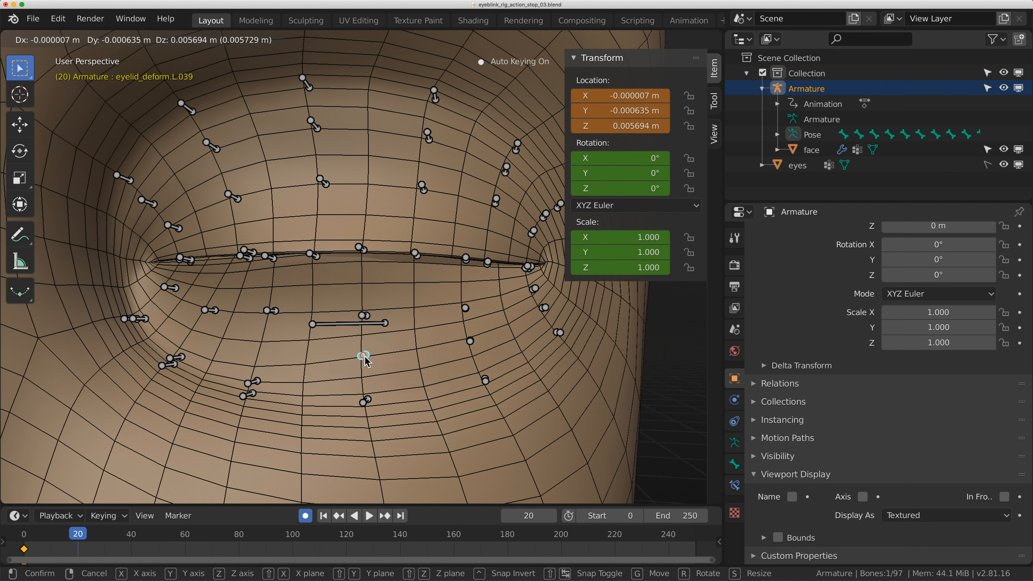
left_click(365, 358)
left_click(253, 382)
key("g")
left_click(256, 361)
Extend the second lower-lid row to the inner corner by moving the next bone and eyelid_deform.L.027 up
left_click(187, 359)
key("g")
left_click(197, 336)
left_click(136, 318)
key("g")
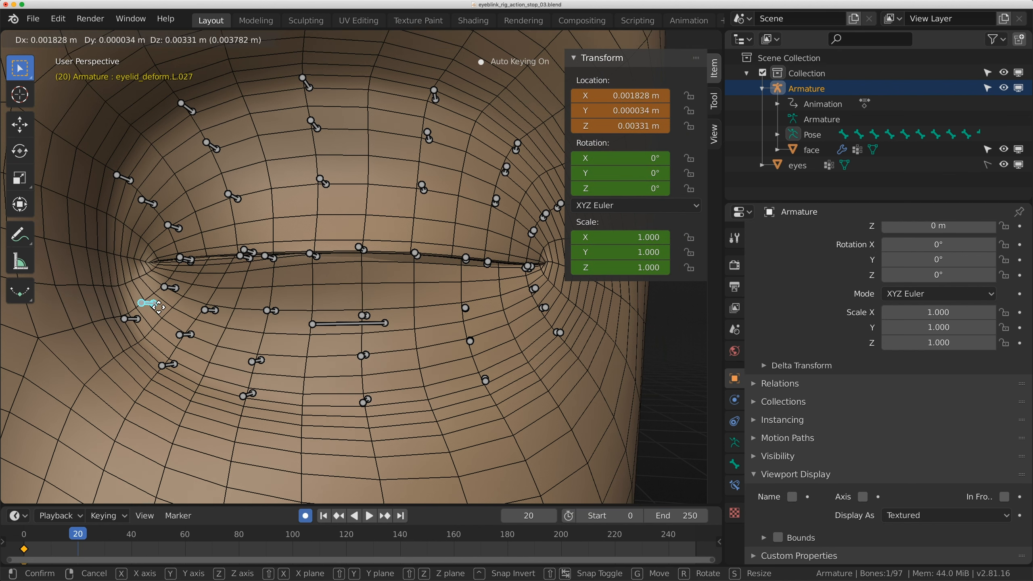
left_click(154, 303)
Nudge the second-row lower-lid bones, including eyelid_deform.L.035 and L.039, slightly higher to even out their spacing
left_click(177, 332)
key("g")
left_click(179, 327)
key("g")
left_click(257, 353)
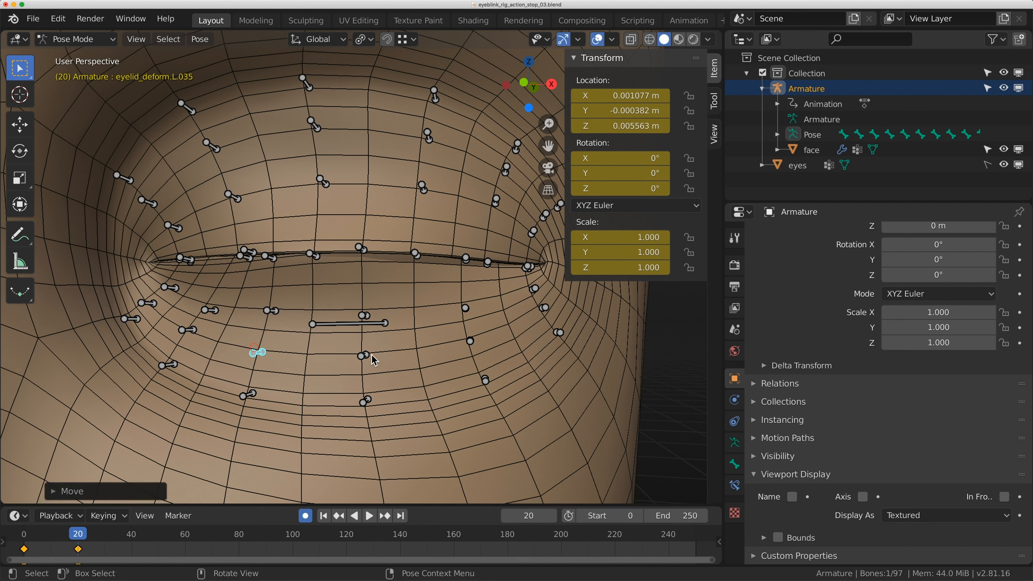
key("g")
left_click(373, 353)
Raise the first-row lower-lid bones from eyelid_deform.L.038 to L.026 at the inner corner, plus L.042, slightly closer to the lid line
left_click(368, 314)
key("g")
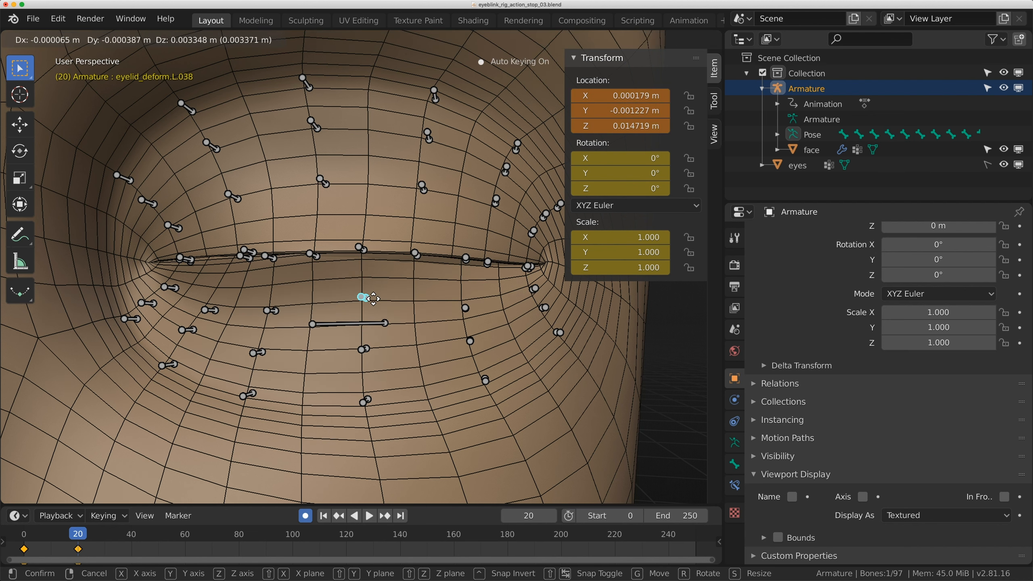
left_click(371, 311)
left_click(270, 311)
key("g")
left_click(270, 296)
left_click(210, 310)
key("g")
left_click(227, 289)
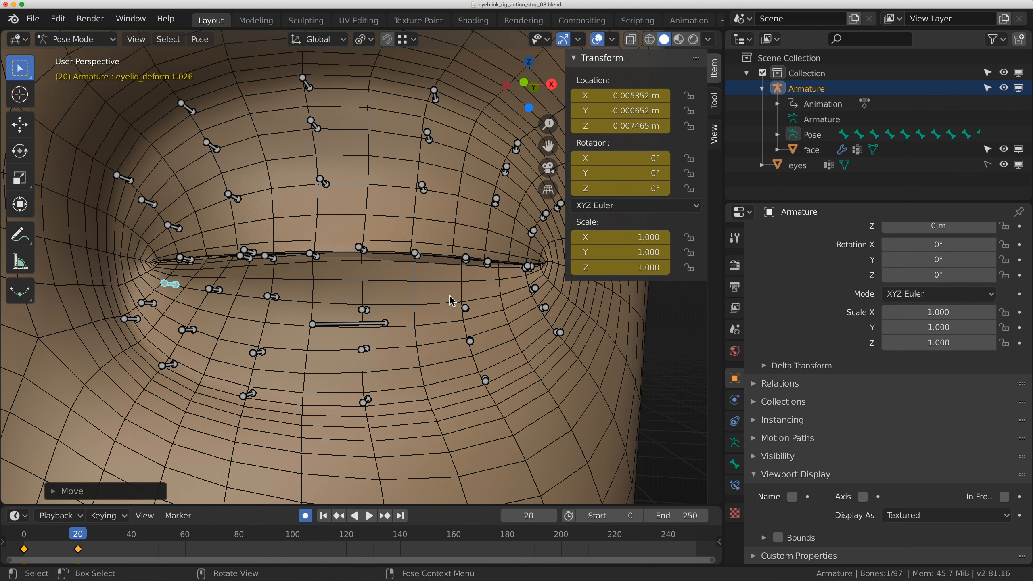
key("g")
left_click(465, 297)
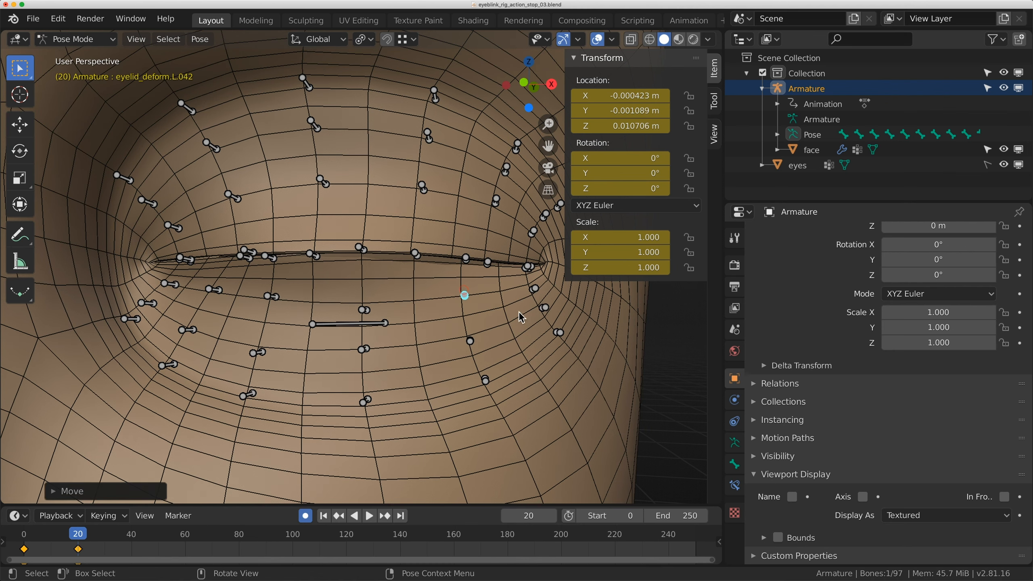
Raise eyelid_deform.L.046 near the outer corner slightly closer to the lid line
left_click(541, 290)
key("g")
left_click(535, 282)
Inspect the closed left eyelid in Object Mode with the overlays hidden, from several angles and close up
middle_click_drag(535, 283, 443, 326)
scroll(443, 326, "down", 2)
key("Tab")
scroll(443, 326, "down", 4)
key("Tab")
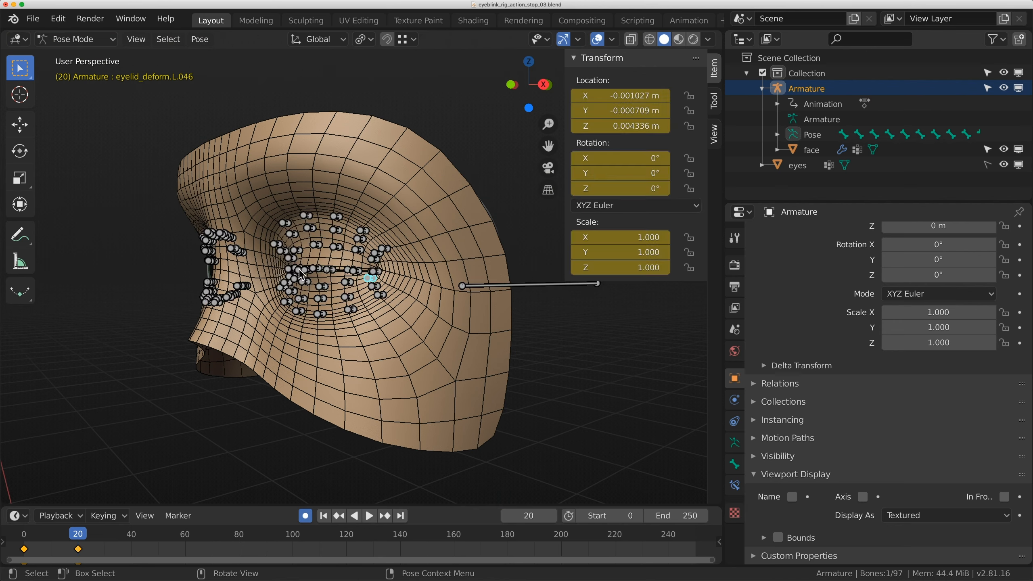
key("ctrl+Tab")
middle_click_drag(303, 315, 353, 303)
left_click(462, 117)
middle_click_drag(385, 204, 539, 68)
left_click(602, 36)
middle_click_drag(341, 300, 358, 264)
scroll(365, 266, "up", 7)
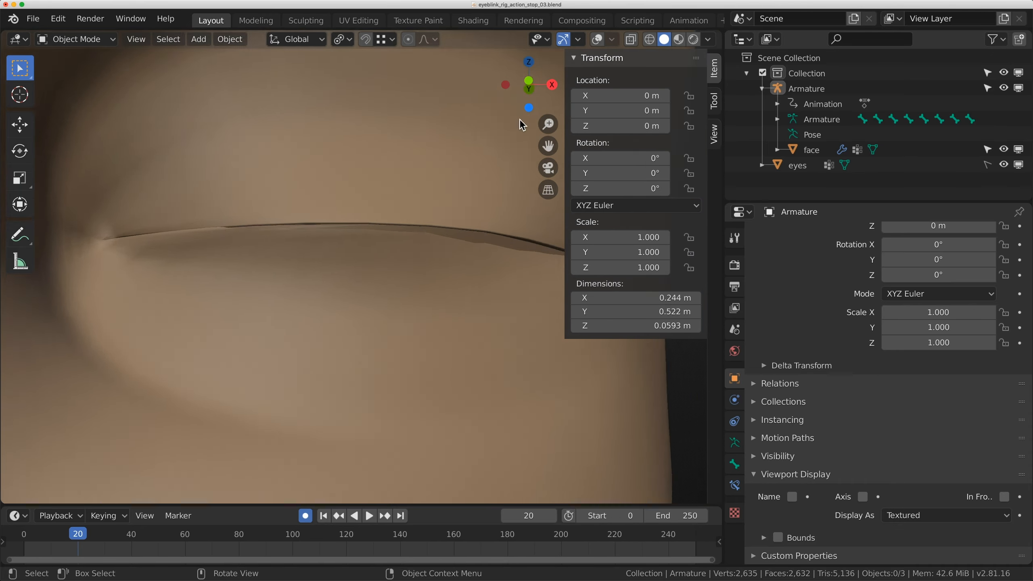
left_click(597, 39)
Move eyelid_deform.L.013 on the lid line along Y to about -0.0057 m
middle_click_drag(406, 199, 370, 246)
key("ctrl+Tab")
left_click(341, 217)
key("g")
key("y")
left_click(352, 226)
Set the Subdivision modifier's viewport level on the face mesh to 2
key("ctrl+Tab")
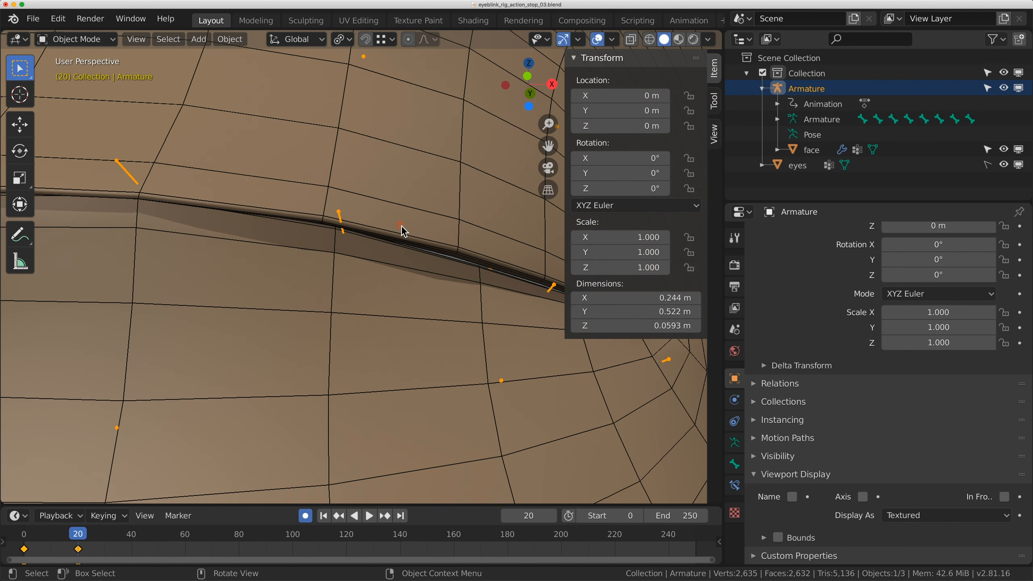
left_click(401, 225)
left_click(740, 398)
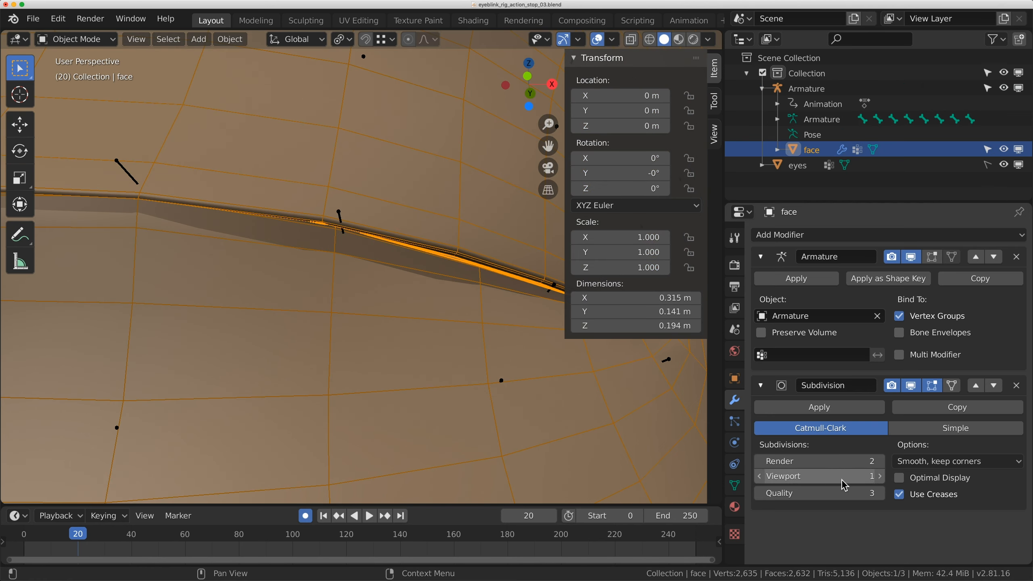
scroll(369, 267, "down", 7)
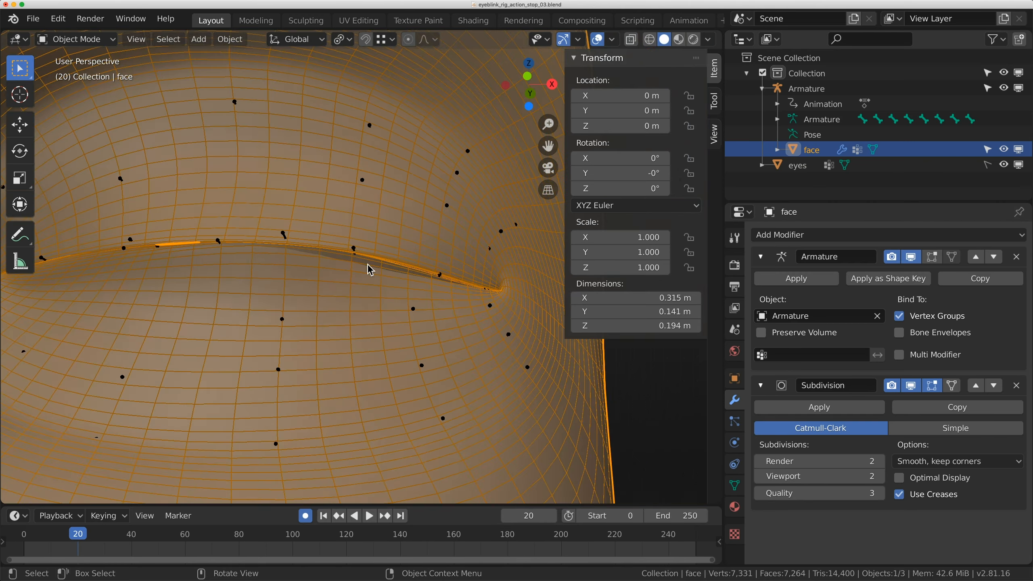
Return to posing the armature and lower eyelid_deform.L.009 along Z to about -0.0293 m
middle_click_drag(368, 267, 454, 278, "shift")
scroll(455, 278, "up", 2)
left_click(360, 258)
key("ctrl+Tab")
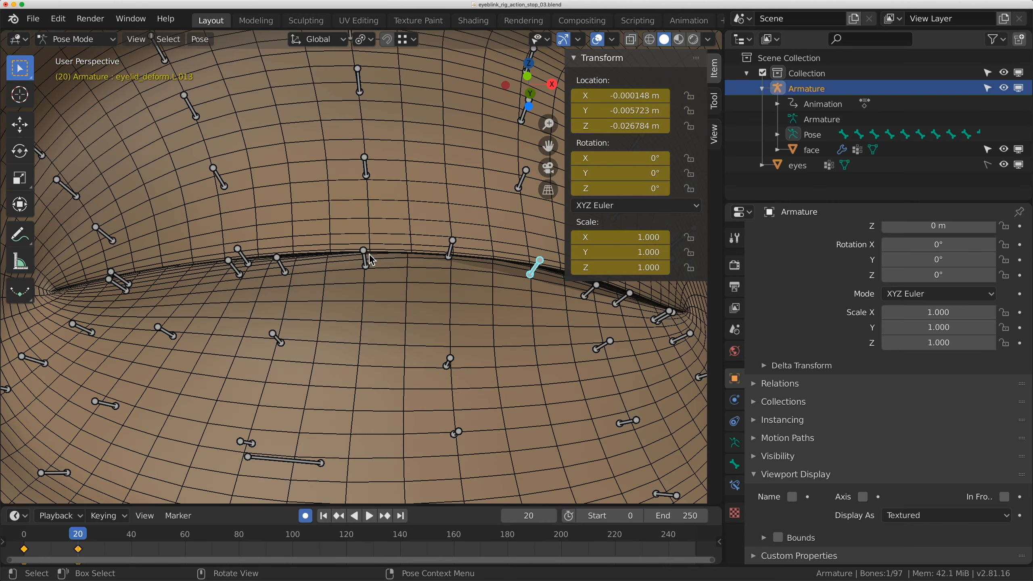
middle_click_drag(369, 263, 392, 226)
scroll(392, 225, "up", 2)
key("g")
key("z")
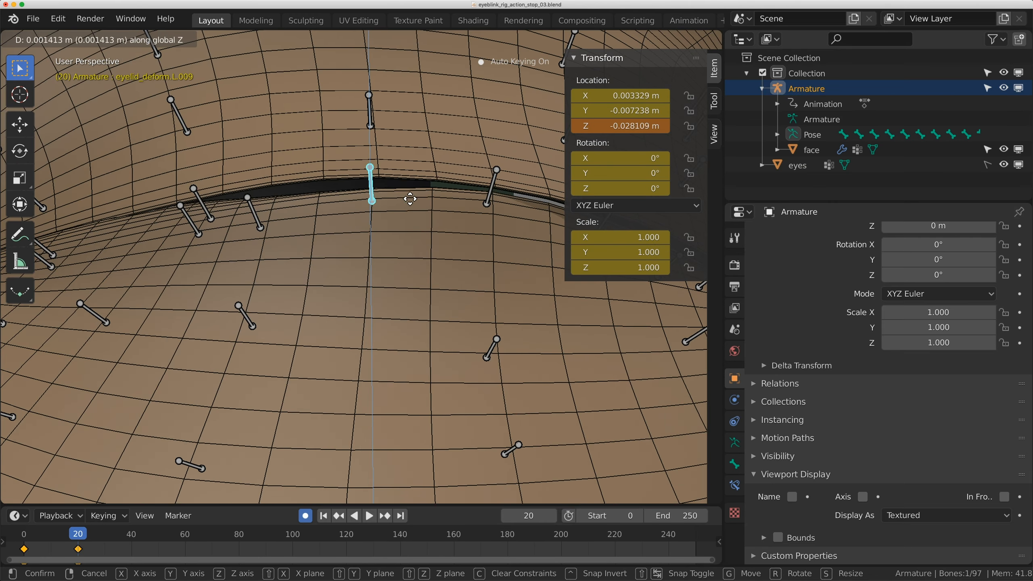
left_click(410, 214)
Adjust eyelid_deform.L.037 along Y so the lower lid edge lines up with the upper one
key("g")
key("y")
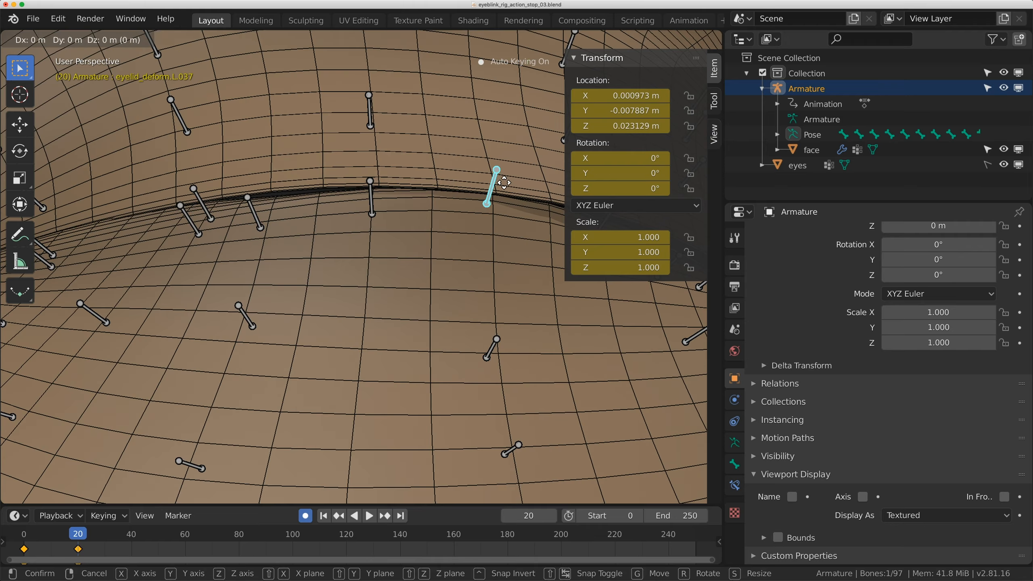
left_click(496, 212)
scroll(495, 211, "down", 6)
middle_click_drag(495, 212, 425, 248)
scroll(368, 239, "up", 4)
key("g")
key("y")
left_click(418, 244)
Move eyelid_deform.L.009 along Y to about -0.0048 m to narrow the gap between the lids
left_click(327, 252)
scroll(328, 253, "up", 3)
middle_click_drag(328, 252, 328, 253)
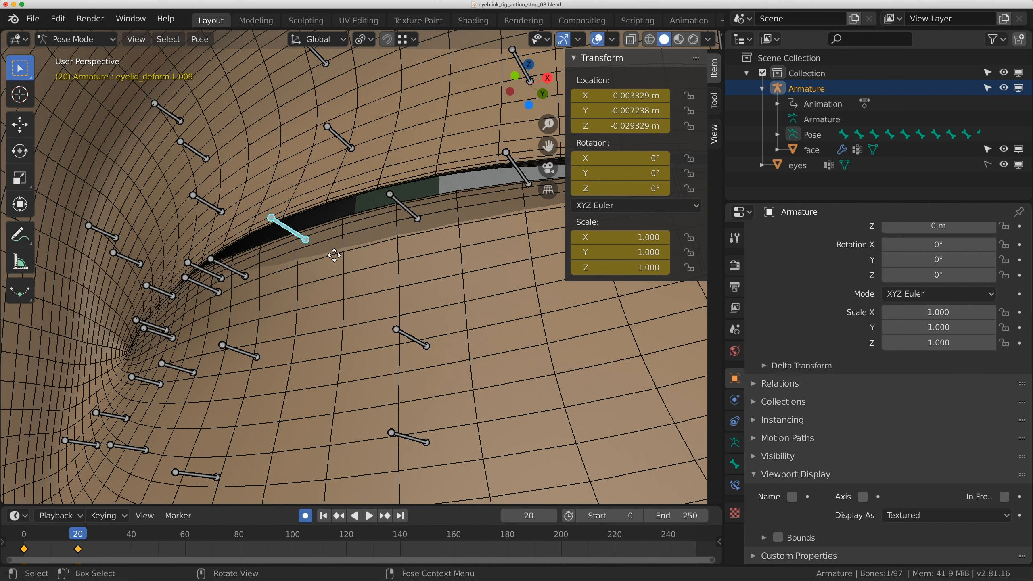
key("g")
key("y")
left_click(351, 258)
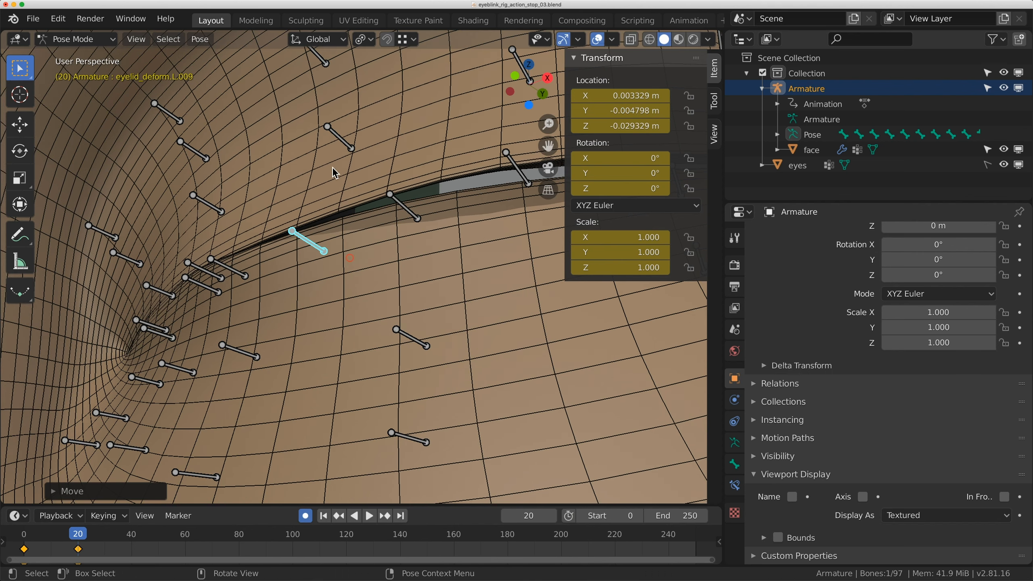
Move eyelid_deform.L.013 along Y to about -0.0027 m and eyelid_deform.L.041 to about -0.0021 m
left_click(340, 138)
middle_click_drag(340, 139, 386, 194)
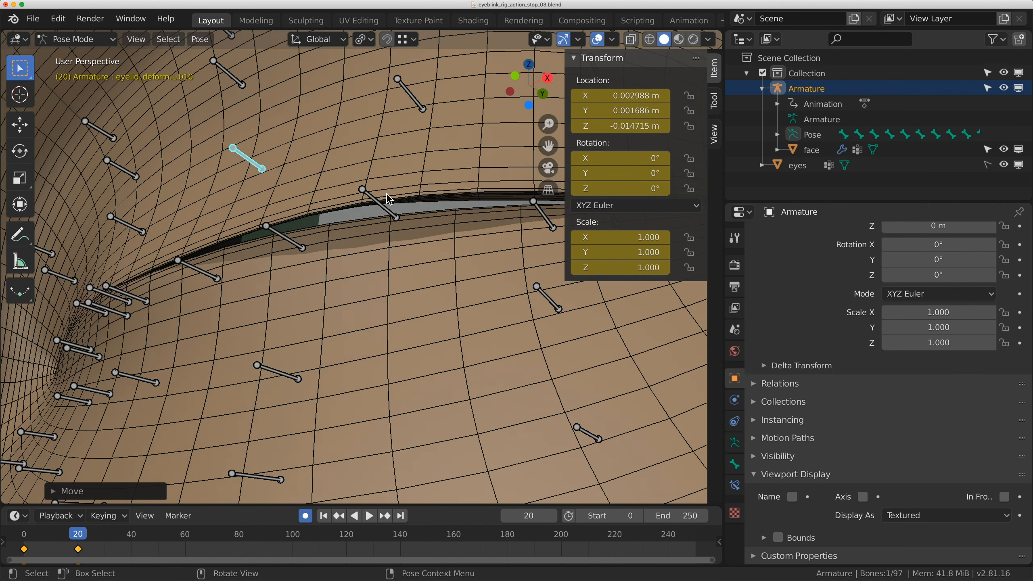
key("y")
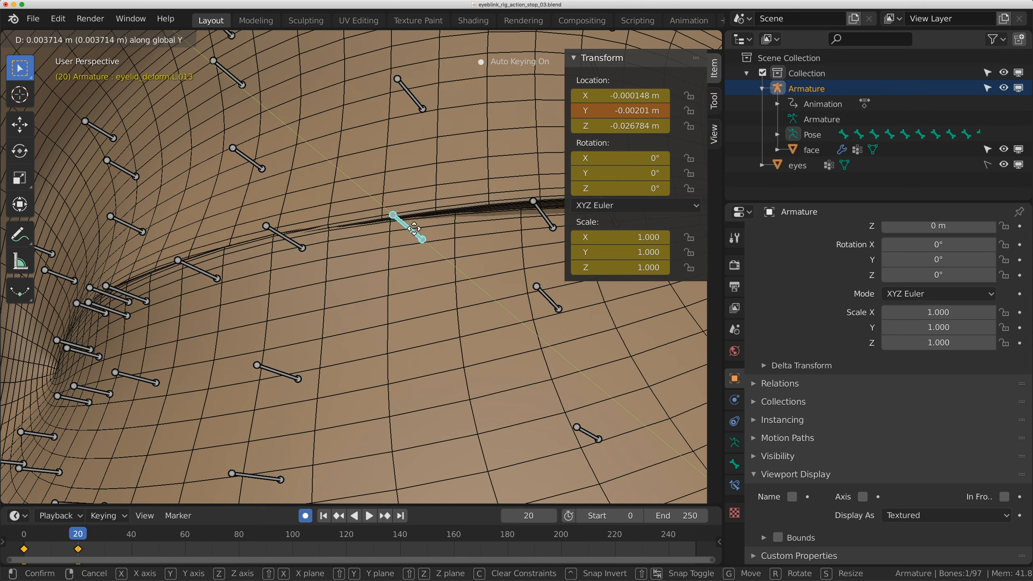
left_click(409, 223)
middle_click_drag(408, 224, 333, 241)
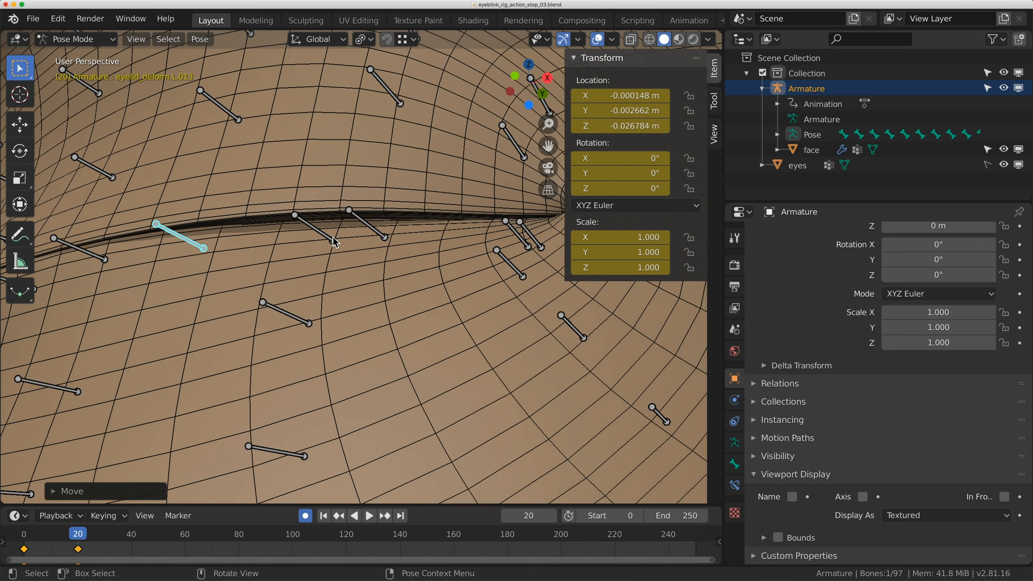
key("g")
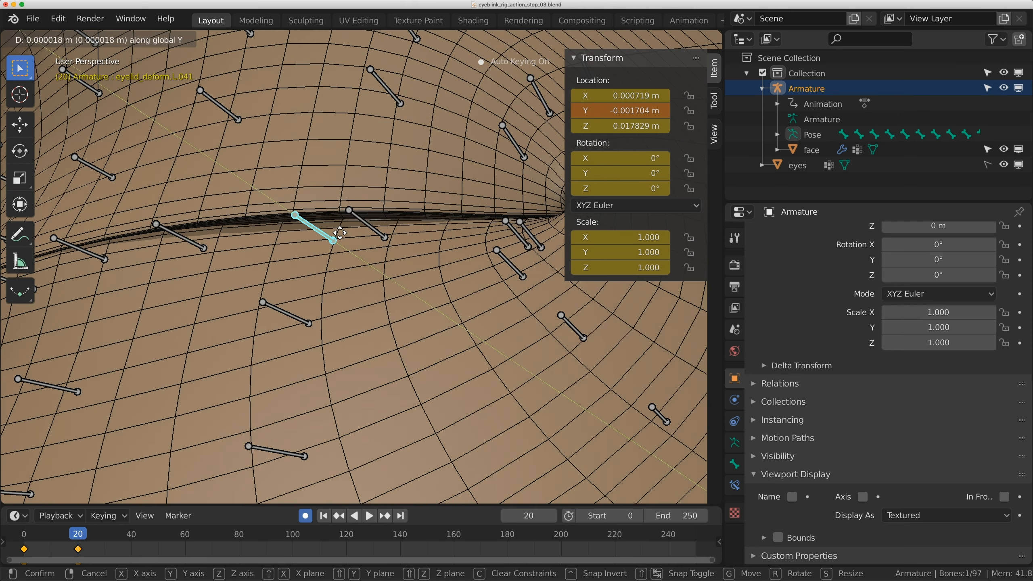
left_click(338, 230)
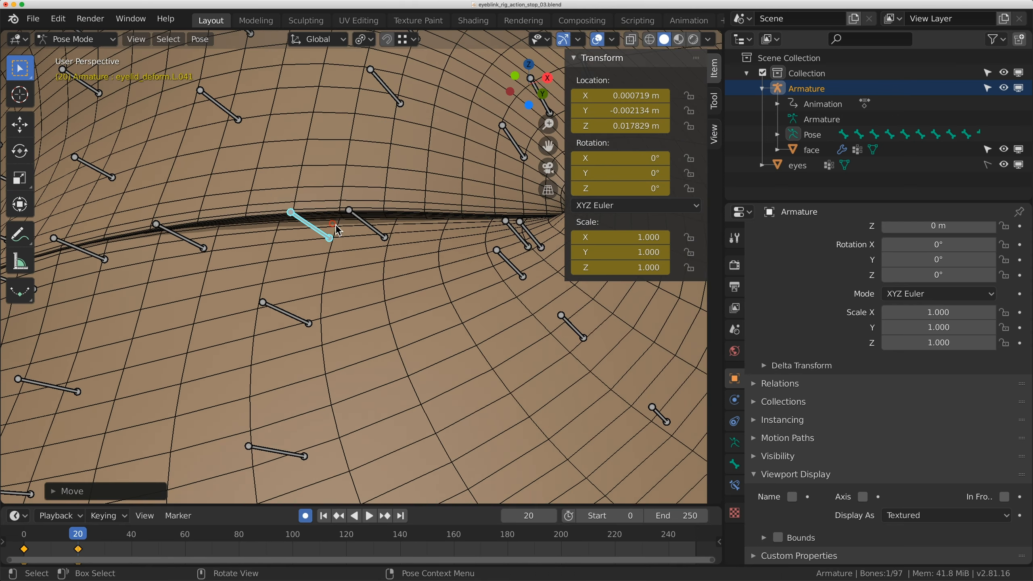
Adjust eyelid_deform.L.005 and its neighbour L.029 along Y to bring the two lid edges together
left_click(383, 236)
middle_click_drag(383, 236, 398, 213)
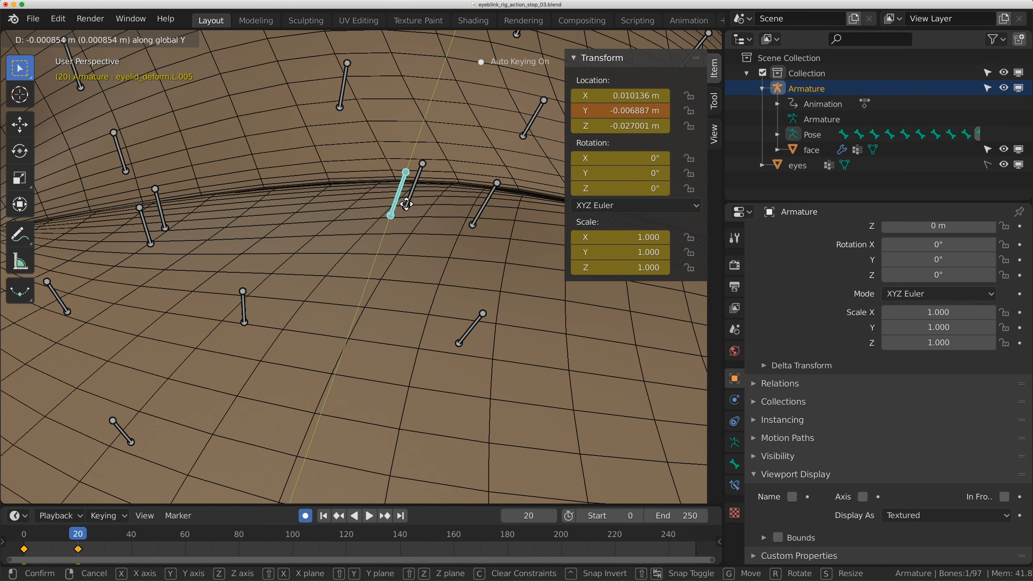
left_click(420, 196)
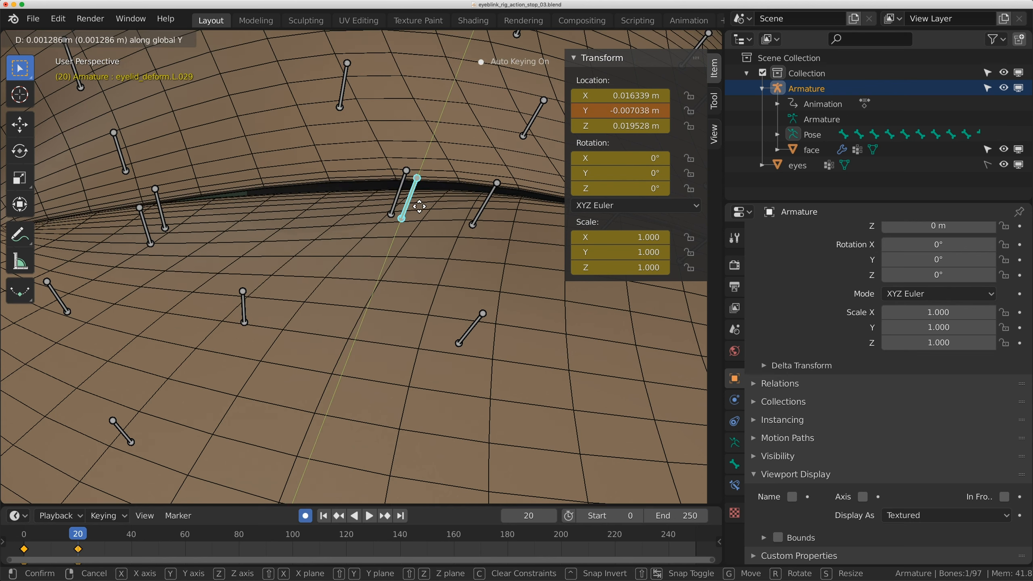
left_click(422, 192)
Move eyelid_deform.L.033 along Y to about -0.0066 m and adjust eyelid_deform.L.025 near the inner corner
left_click(470, 209)
middle_click_drag(470, 209, 411, 212)
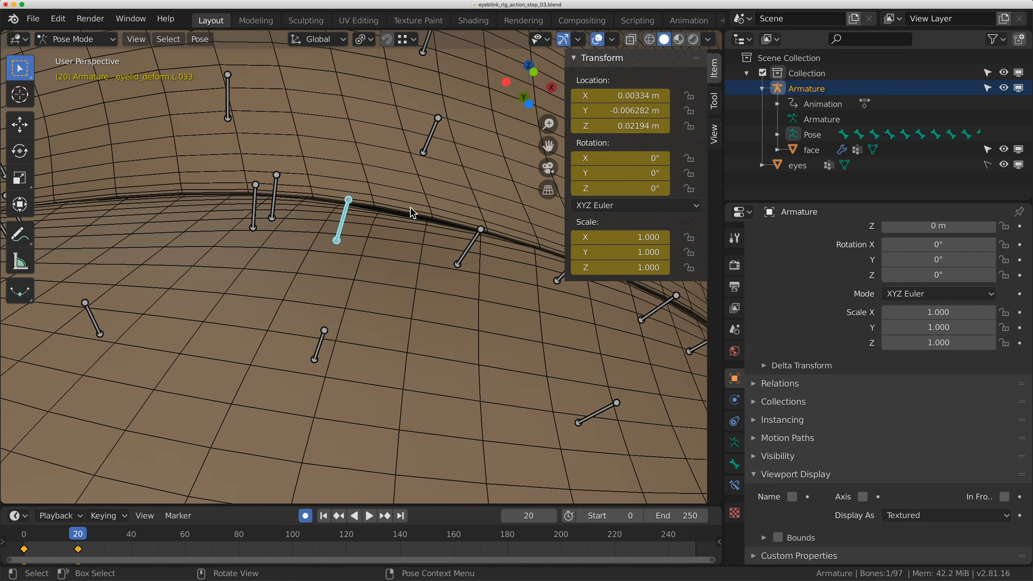
left_click(417, 206)
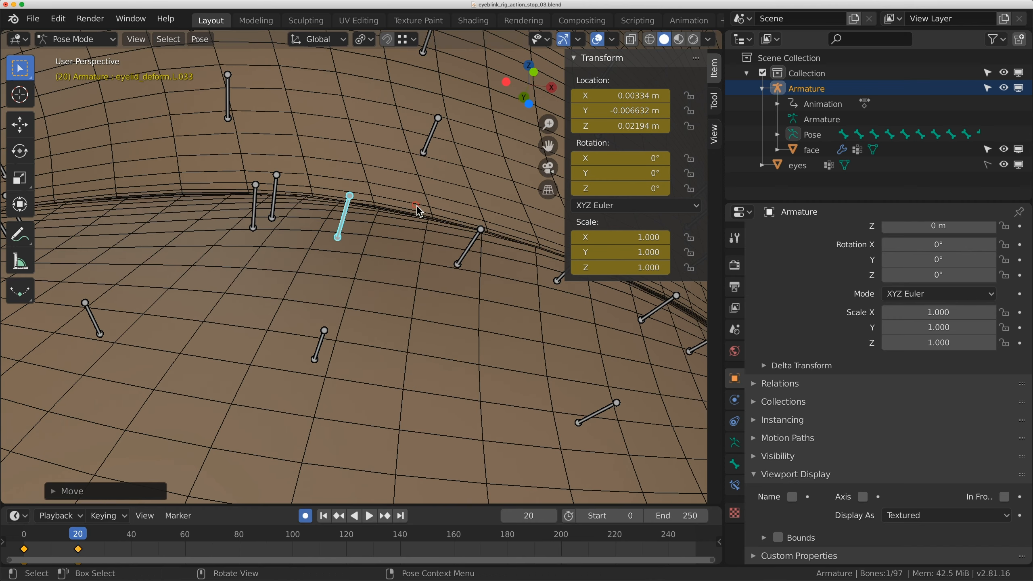
left_click(419, 208)
mouse_move(404, 219)
middle_mouse_down()
mouse_move(333, 215)
mouse_move(324, 242)
mouse_move(405, 229)
mouse_move(368, 294)
mouse_move(396, 298)
mouse_move(415, 280)
mouse_move(403, 220)
middle_mouse_up()
left_click(403, 301)
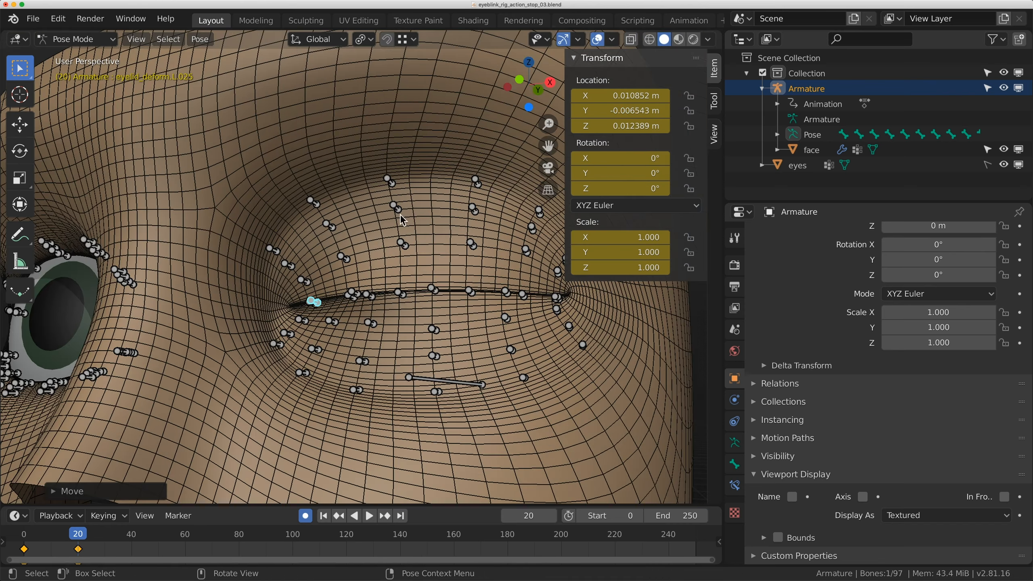
Check the lids without overlays and reposition eyelid_deform.L.033 along the lid line to even out the bone spacing
left_click(600, 40)
middle_click_drag(434, 272, 403, 238)
left_click(597, 39)
middle_click_drag(480, 155, 384, 252)
left_click(386, 249)
key("g")
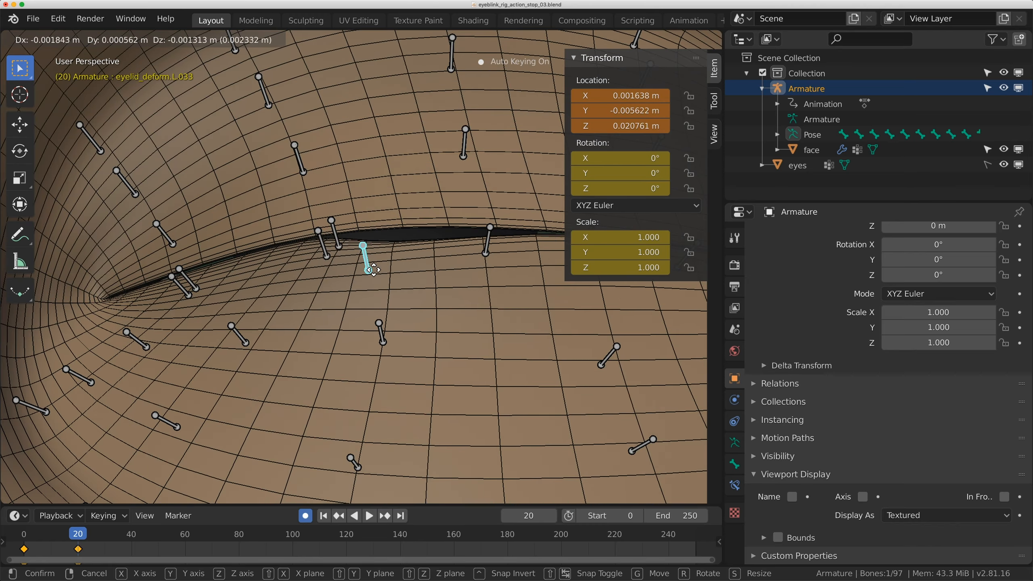
left_click(460, 242)
Fine-tune the position of eyelid_deform.L.033 against the gap between the lids
scroll(460, 244, "down", 5)
middle_click_drag(460, 244, 458, 302)
scroll(458, 302, "up", 4)
key("KP_1")
scroll(459, 303, "up", 1)
middle_click_drag(376, 382, 444, 267, "shift")
scroll(374, 267, "up", 1)
key("g")
scroll(410, 304, "down", 5)
scroll(411, 305, "up", 5)
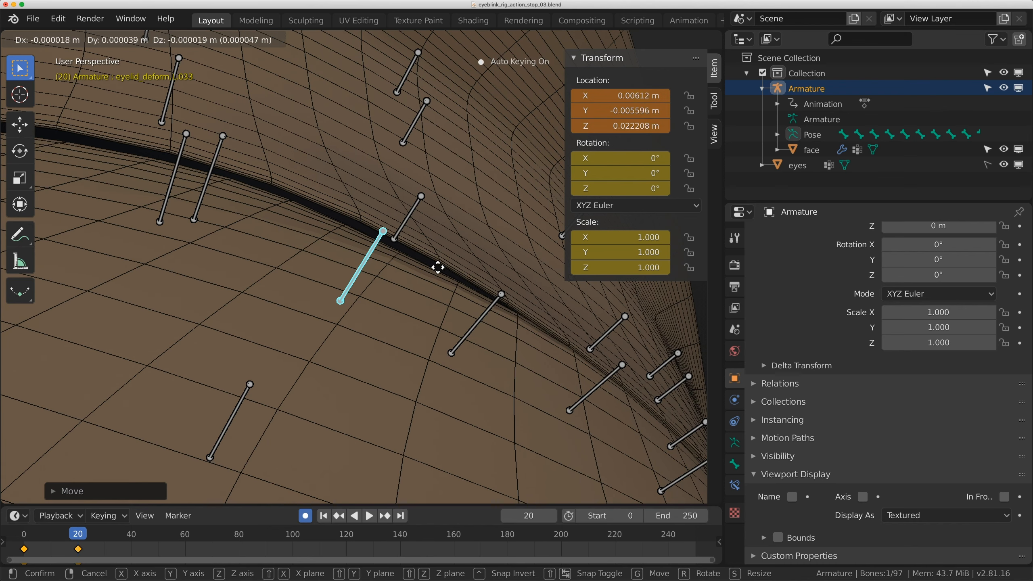
left_click(428, 270)
Nudge eyelid_deform.L.005 slightly down toward the lower lid
left_click(176, 155)
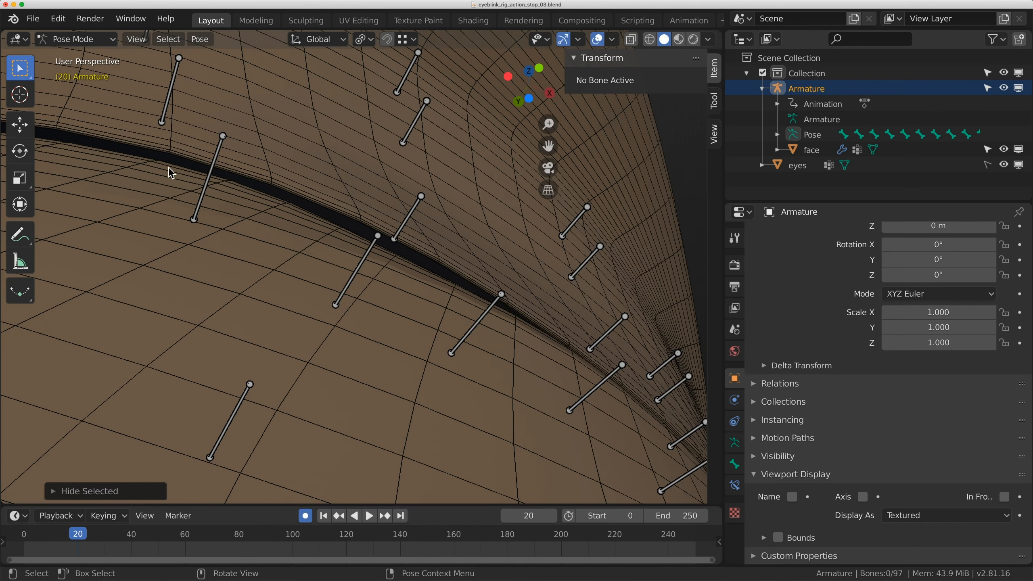
left_click(177, 165)
key("g")
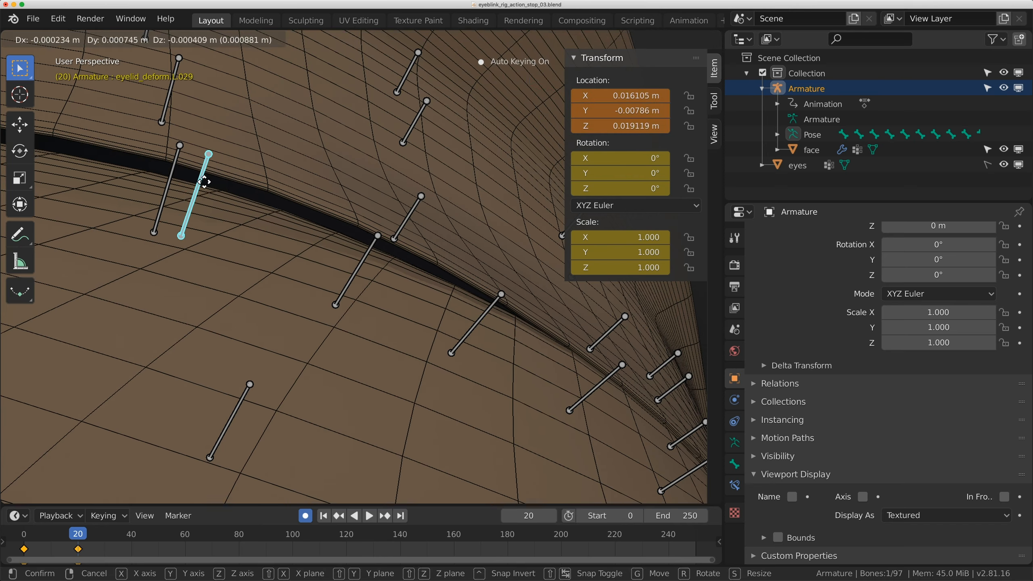
left_click(191, 246)
Adjust eyelid_deform.L.029 along Y and move eyelid_deform.L.005 along Y to about -0.0067 m
middle_click_drag(191, 246, 395, 195)
key("g")
key("y")
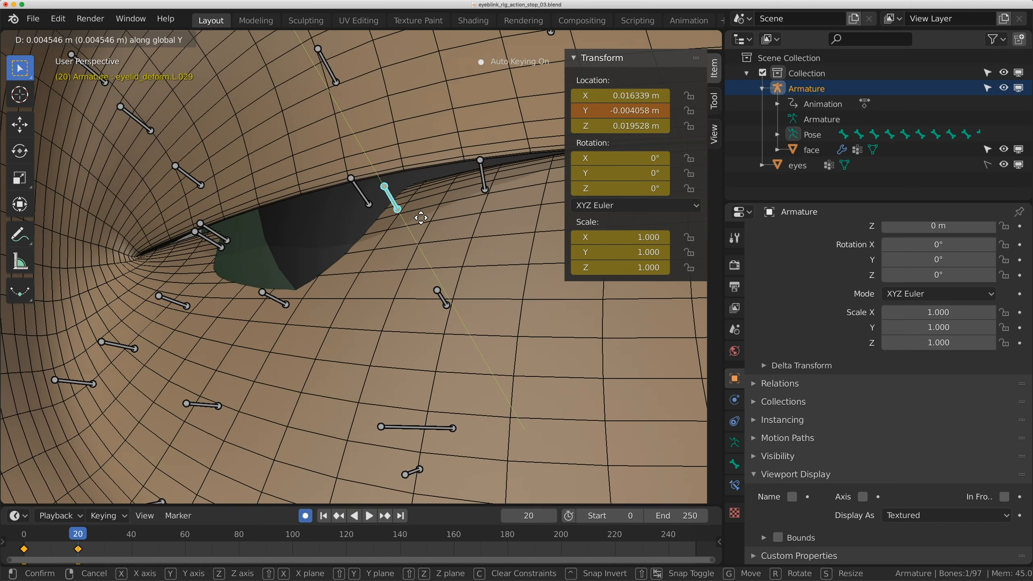
left_click(364, 198)
left_click(368, 202)
scroll(368, 202, "up", 5)
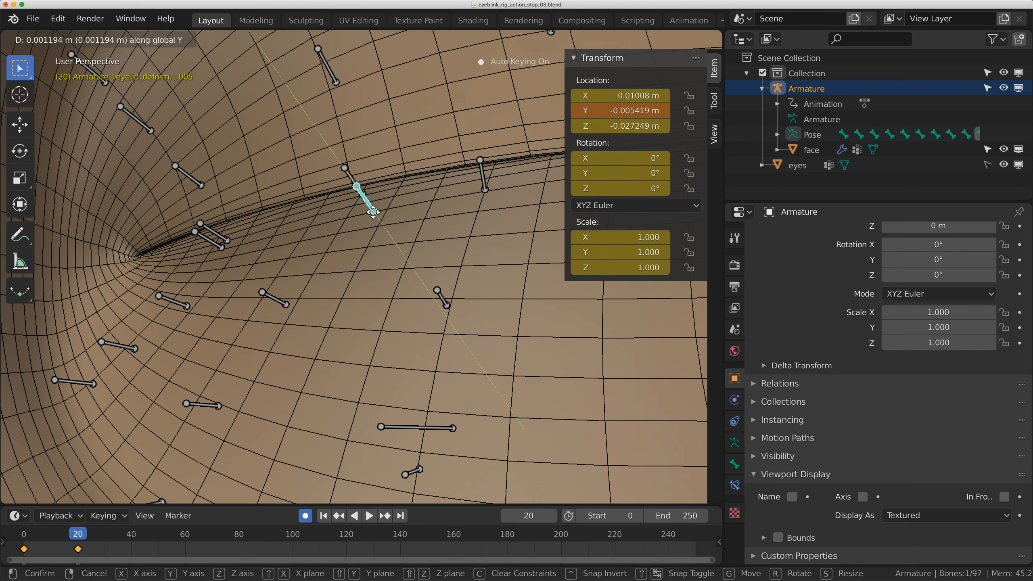
left_click(368, 203)
scroll(406, 201, "up", 2)
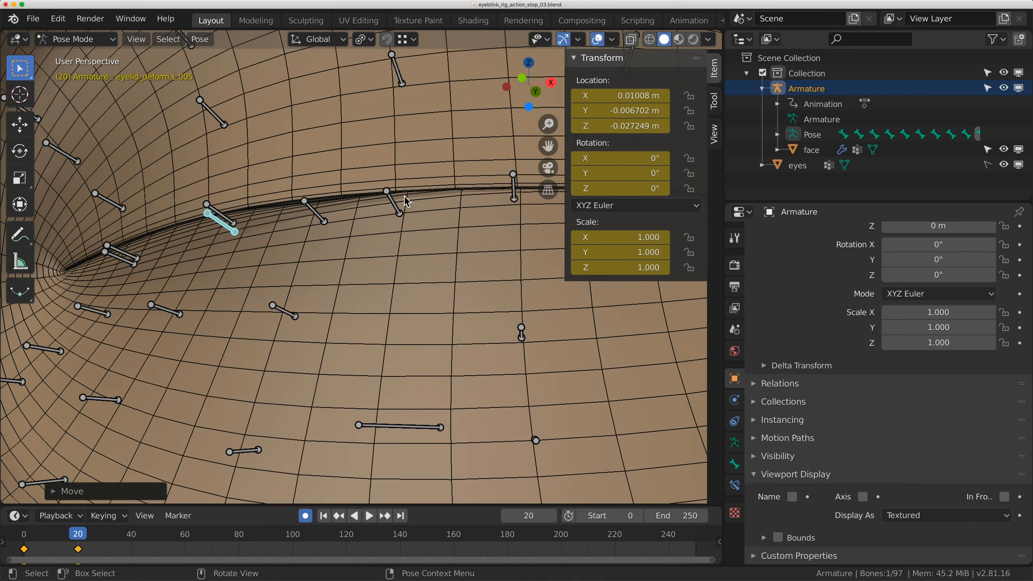
Make small free adjustments to eyelid_deform.L.005 and eyelid_deform.L.029 so the lid edges meet
middle_click_drag(404, 209, 334, 211)
left_click(228, 199)
key("g")
left_click(230, 199)
key("g")
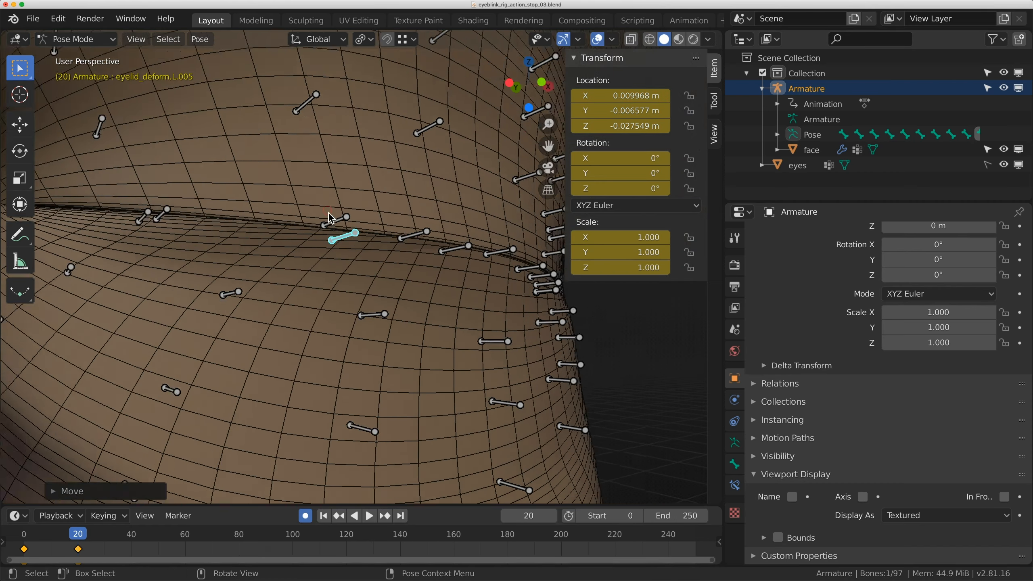
middle_click_drag(329, 218, 269, 233)
left_click(312, 240)
key("g")
left_click(311, 238)
Inspect the closed left eye with the overlays hidden and from farther away
key("Tab")
key("Tab")
left_click(596, 38)
mouse_move(424, 204)
middle_mouse_down()
mouse_move(311, 208)
mouse_move(305, 161)
mouse_move(360, 201)
mouse_move(452, 236)
mouse_move(378, 225)
mouse_move(500, 217)
mouse_move(431, 200)
middle_mouse_up()
scroll(360, 201, "down", 8)
scroll(452, 235, "down", 3)
key("Tab")
key("Tab")
left_click(597, 38)
scroll(443, 255, "up", 5)
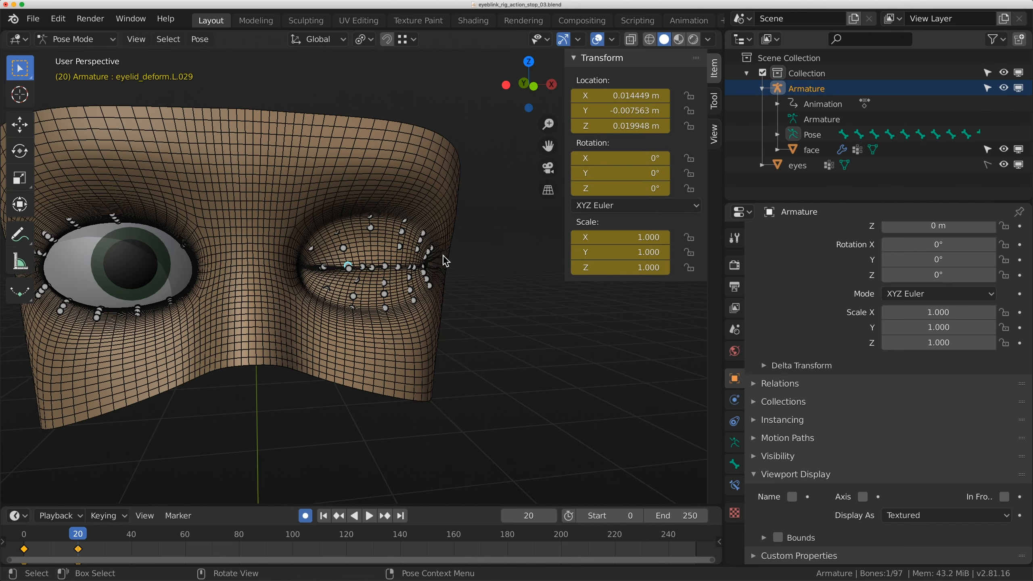
Select all the left-eye eyelid bones and copy their closed pose
left_click_drag(508, 186, 289, 333)
middle_click_drag(316, 330, 371, 268)
scroll(375, 280, "down", 2)
scroll(384, 276, "up", 2)
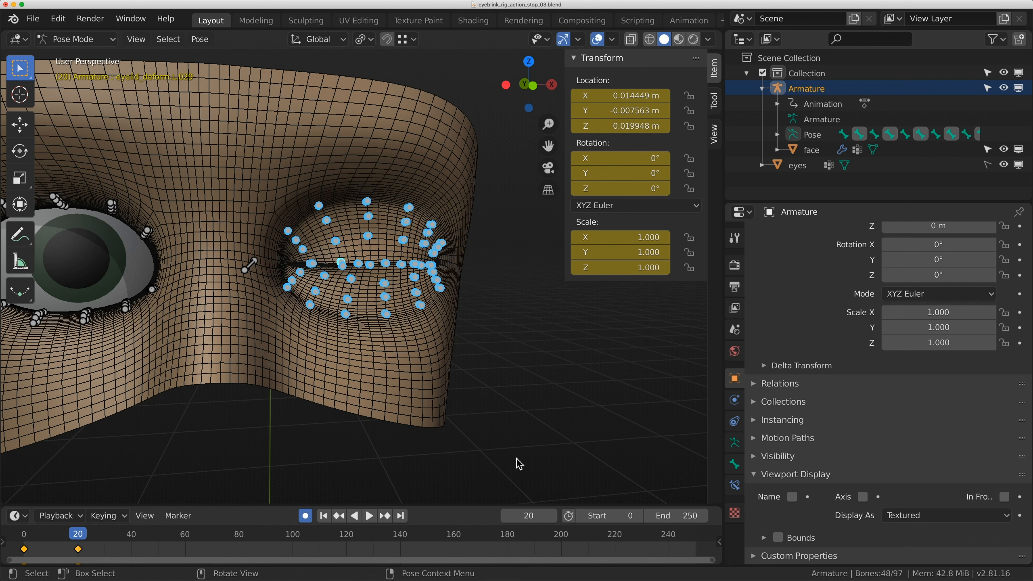
left_click(203, 40)
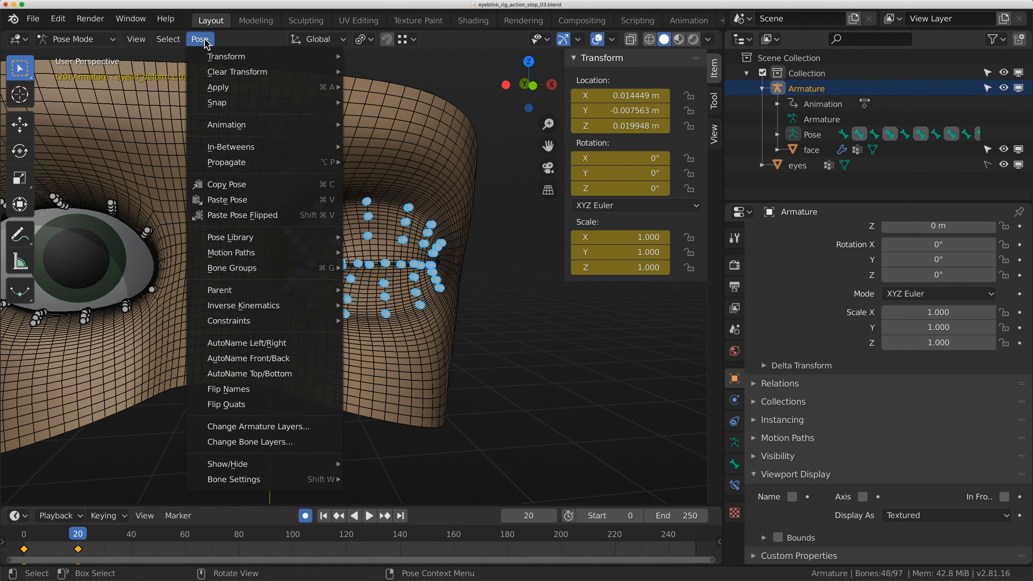
left_click(240, 188)
Paste the copied pose flipped onto the right-eye eyelid bones and check eyelid_deform.R.005 and R.008
left_click(199, 39)
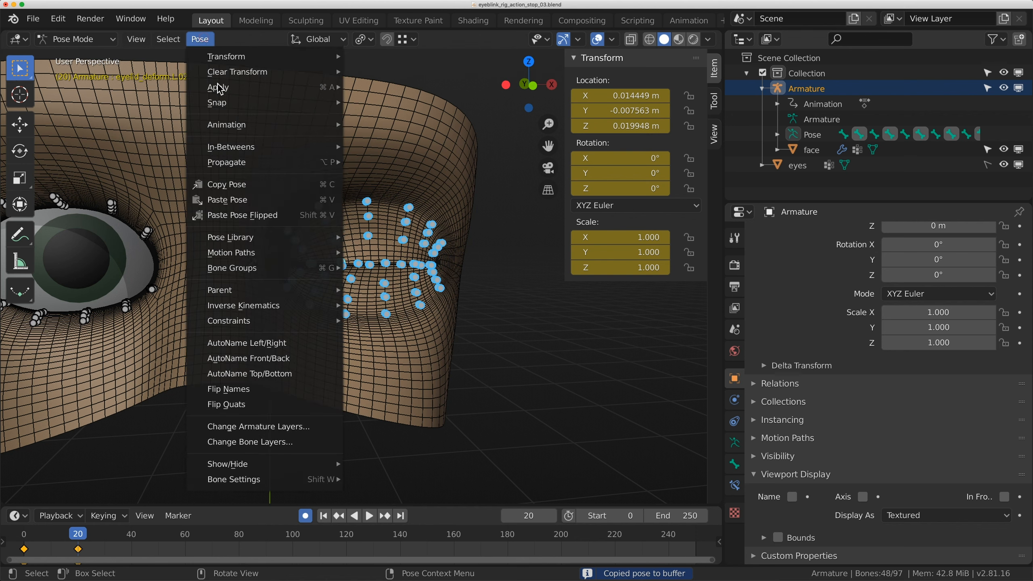
left_click(236, 216)
scroll(235, 219, "down", 3)
middle_click_drag(236, 218, 248, 276)
left_click(250, 277)
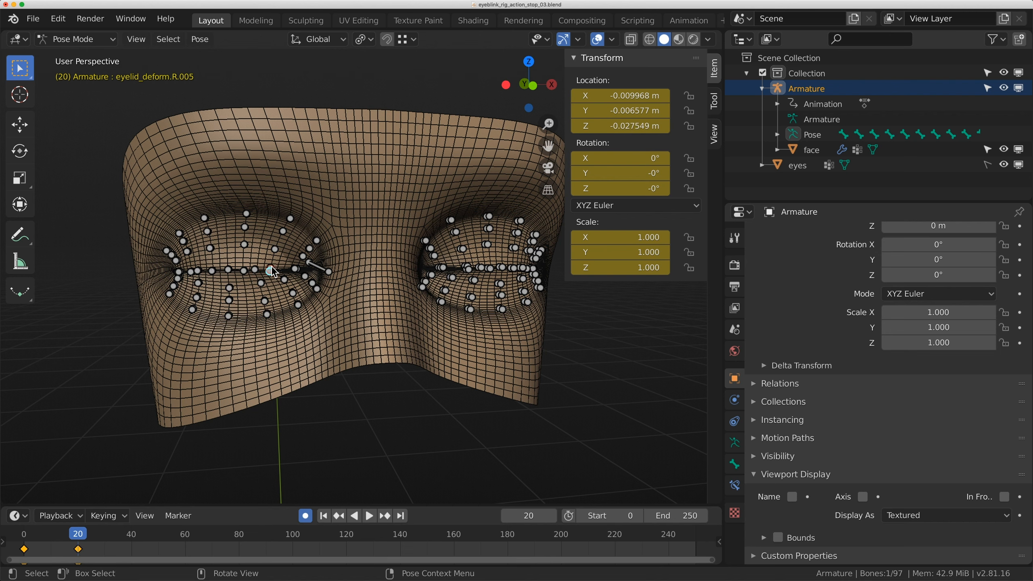
left_click(291, 219)
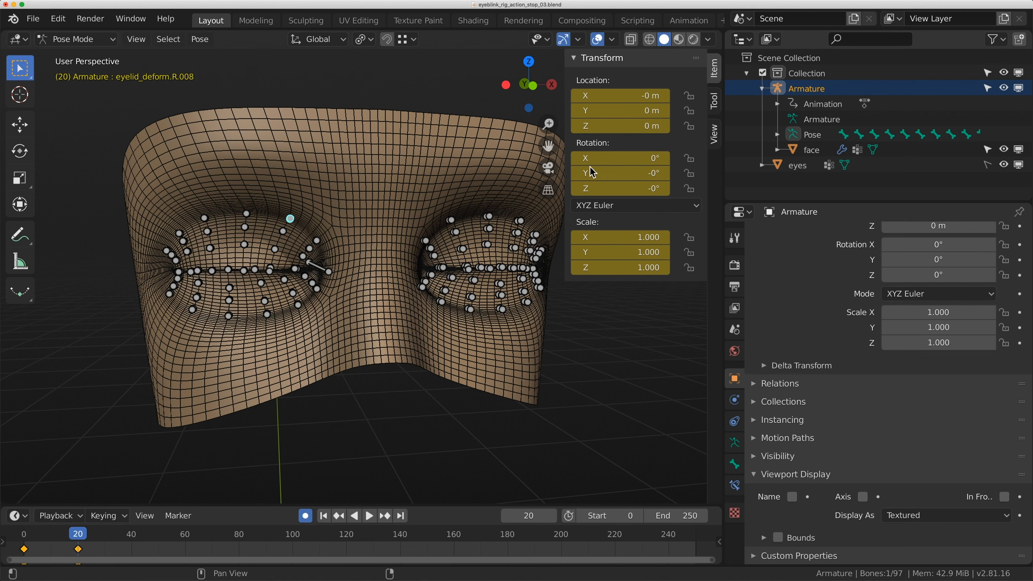
middle_click_drag(412, 236, 407, 130)
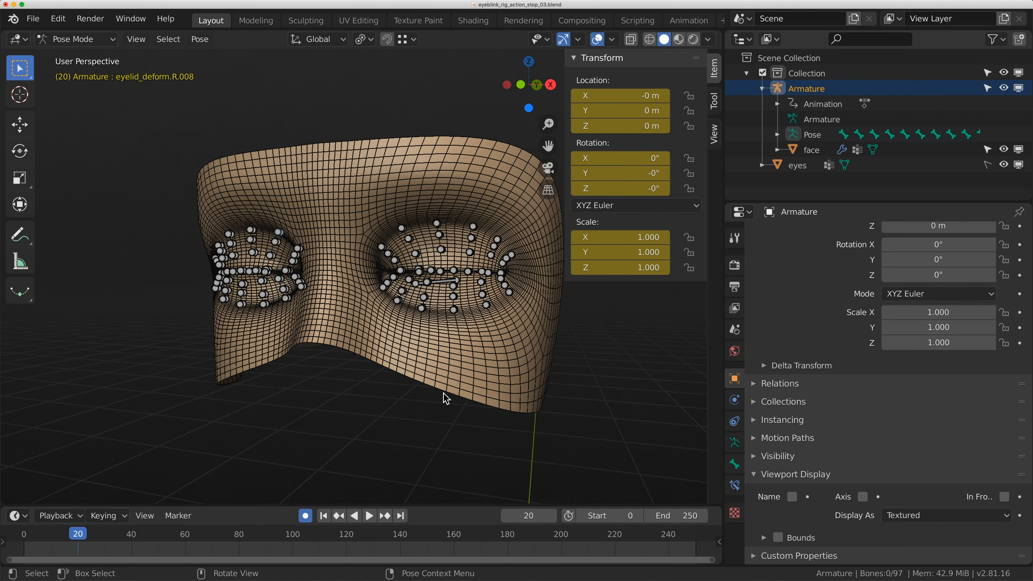
Return to frame 0 and split the timeline area to add an enlarged Dope Sheet editor below it
left_click_drag(109, 541, 26, 536)
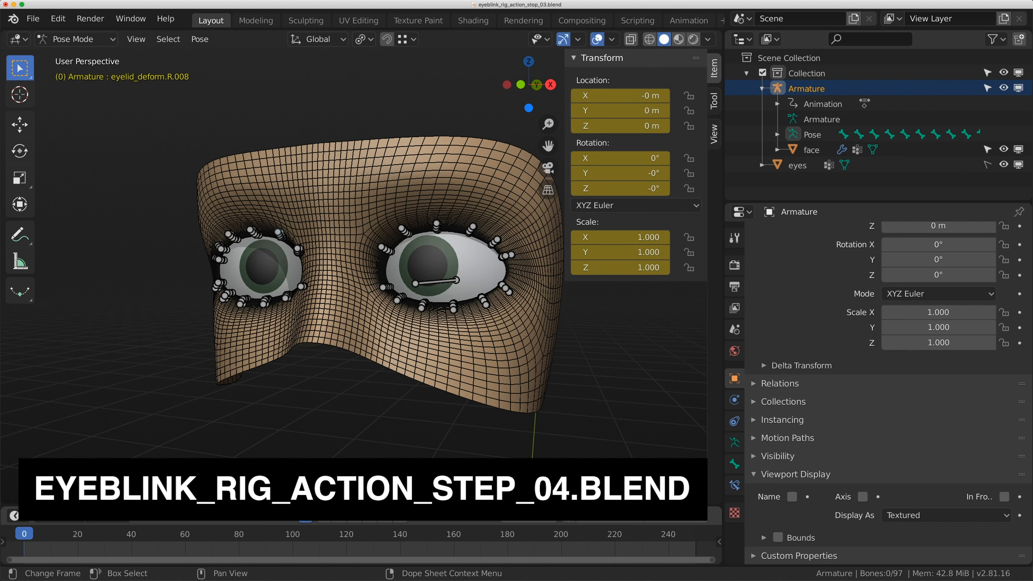
left_click_drag(450, 509, 454, 343)
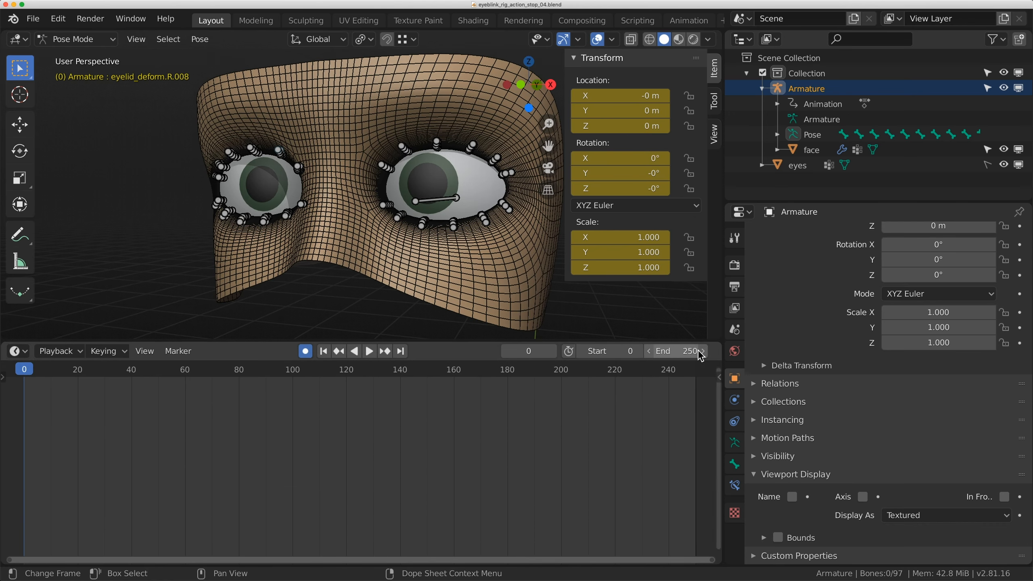
left_click_drag(720, 354, 718, 486)
left_click(17, 497)
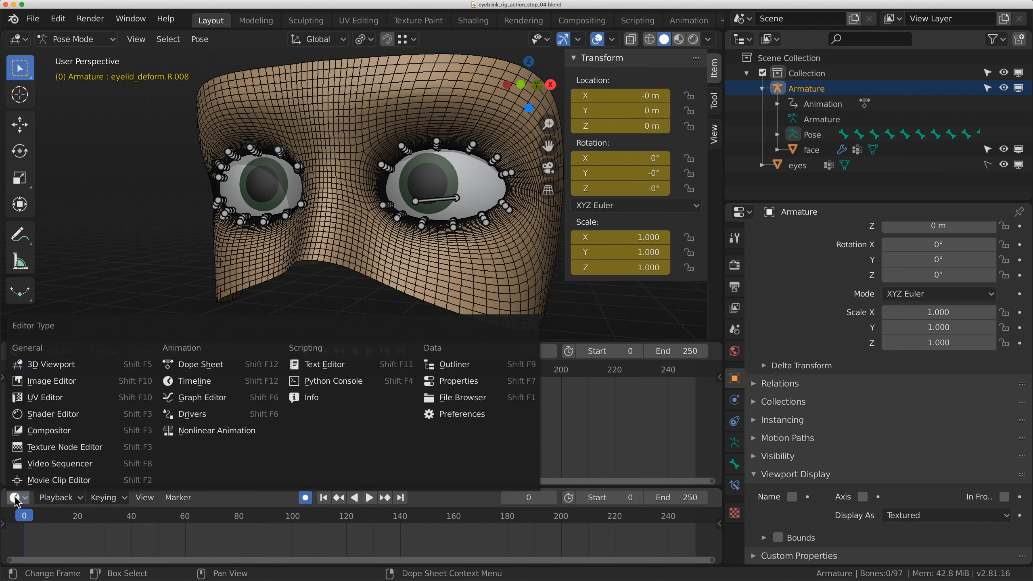
left_click(202, 366)
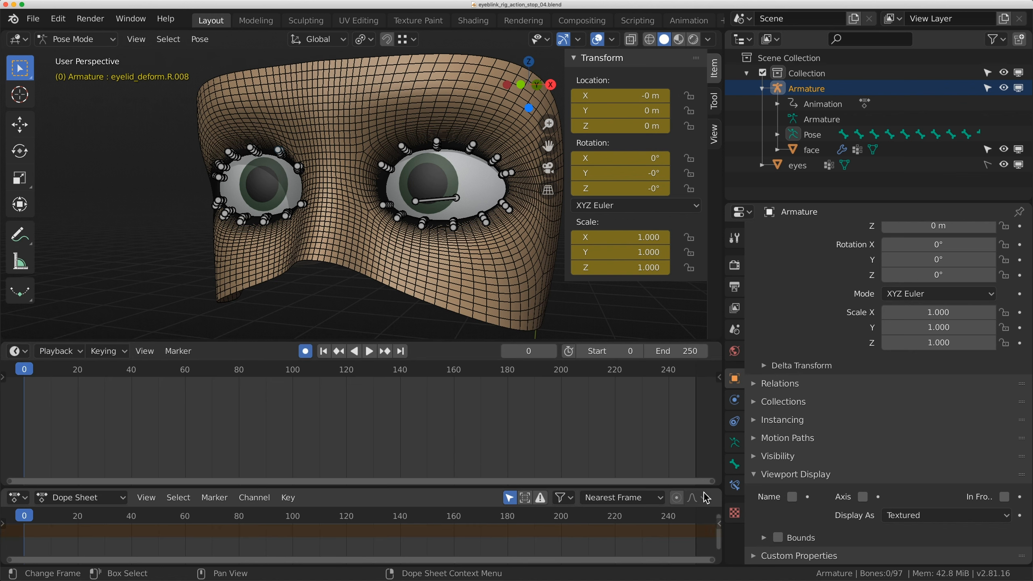
left_click_drag(431, 488, 79, 419)
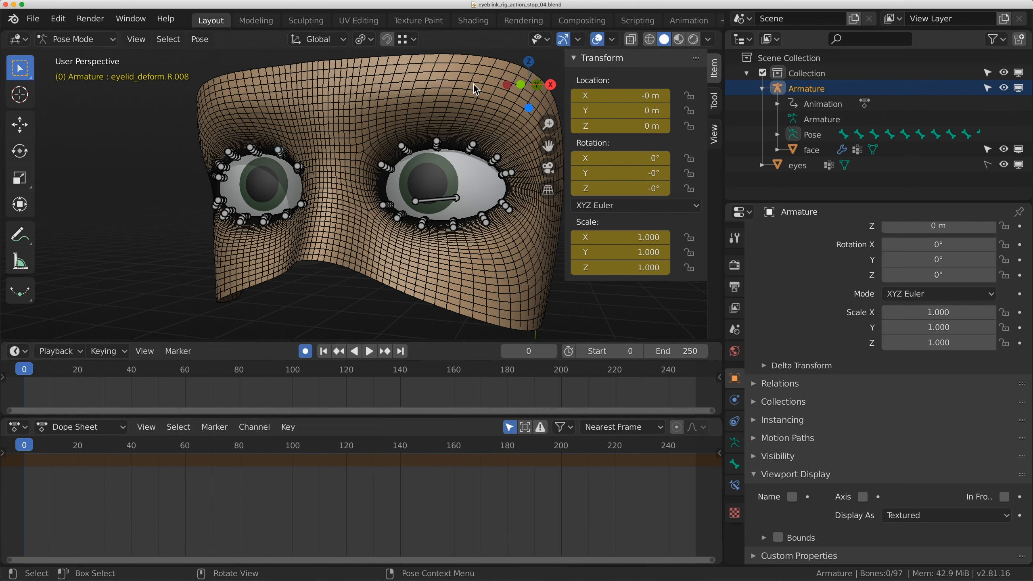
Switch the new Dope Sheet area to the Action Editor mode
middle_click_drag(421, 193, 265, 194)
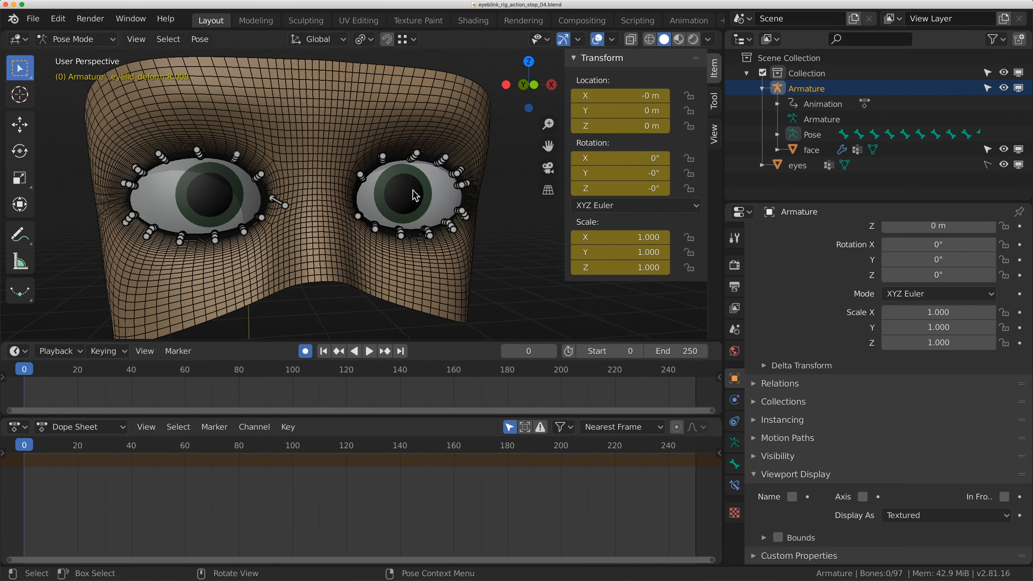
left_click(18, 426)
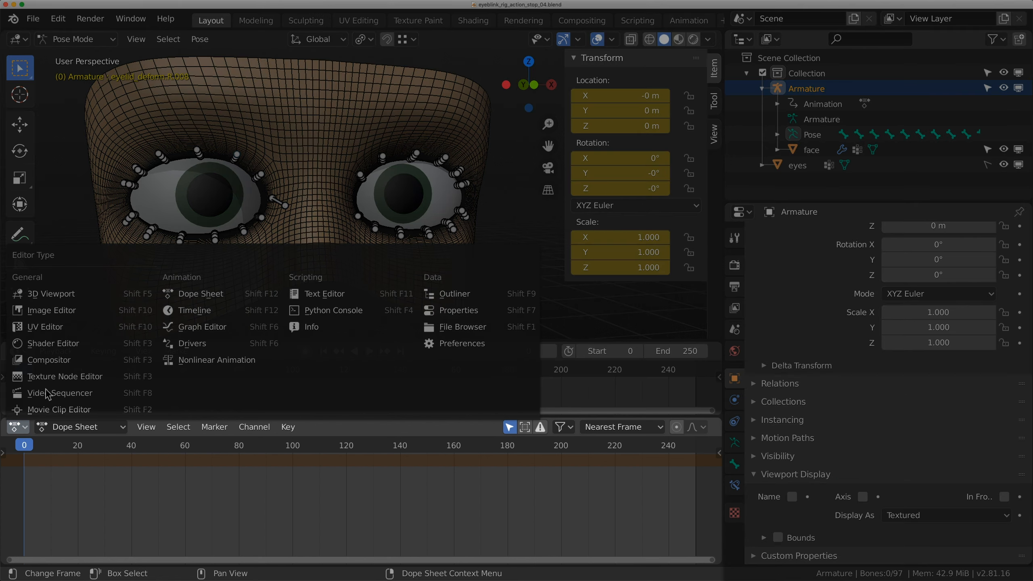
left_click(71, 427)
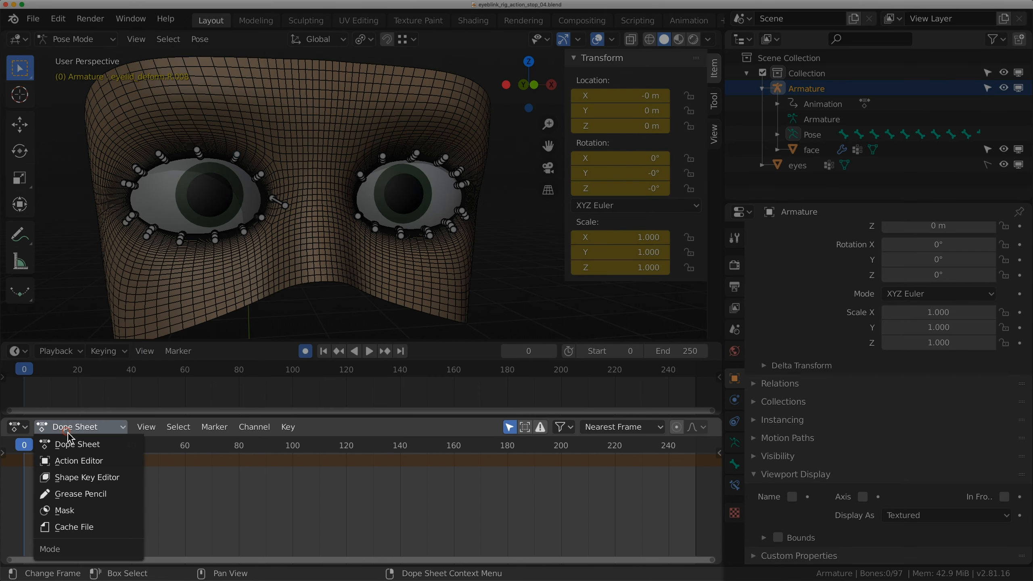
left_click(62, 465)
Select all the armature's bones to show their keyframes and rename the ArmatureAction action as eyeblink
double_click(540, 427)
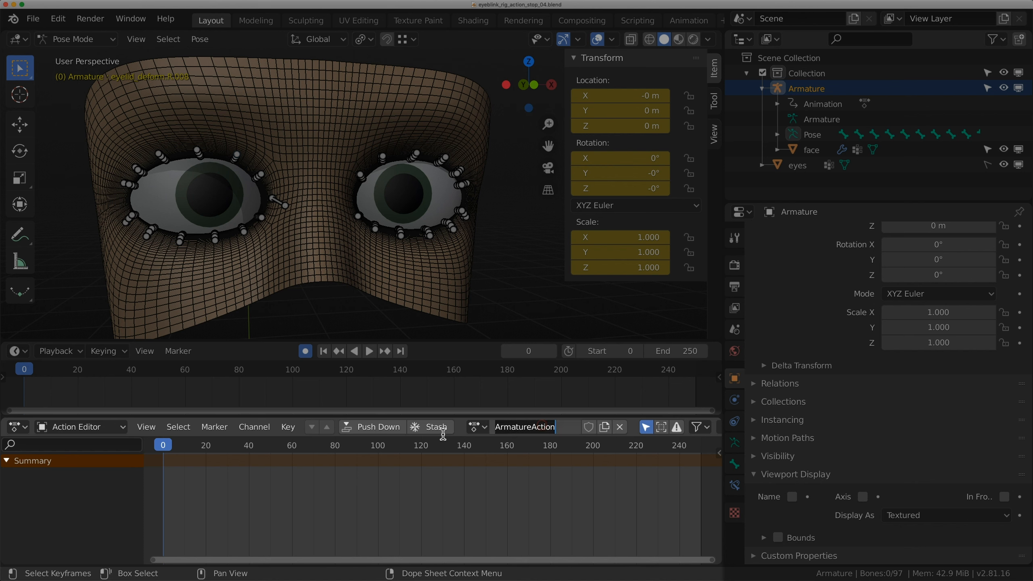
key("Return")
key("a")
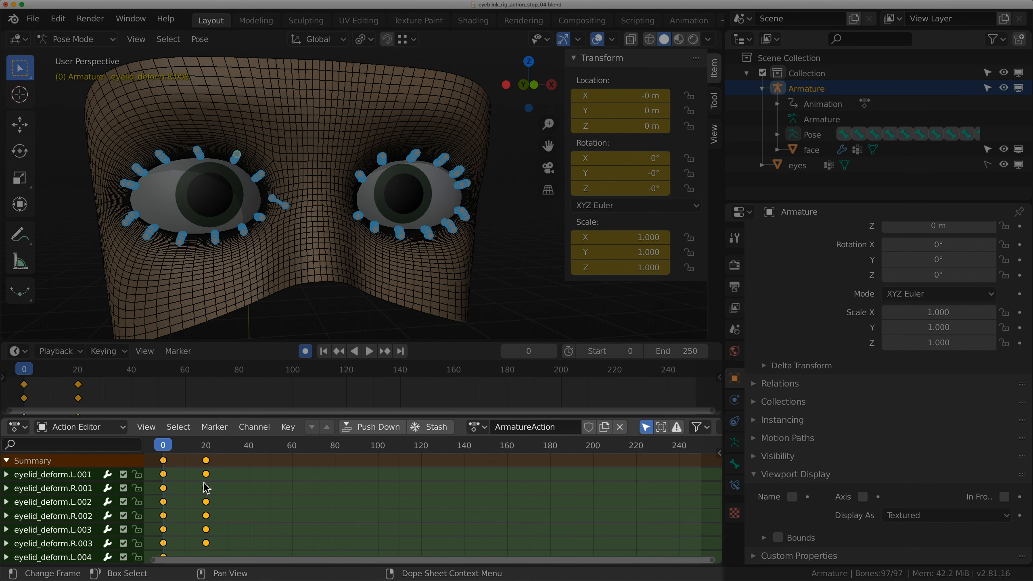
key("space")
left_click_drag(197, 450, 163, 448)
left_click(541, 430)
type("eye")
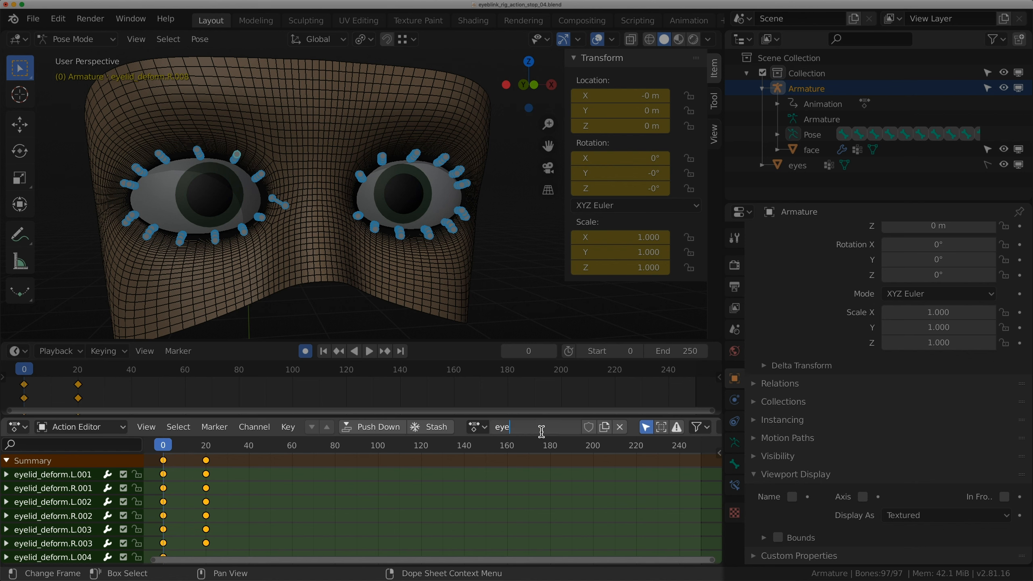
key("Return")
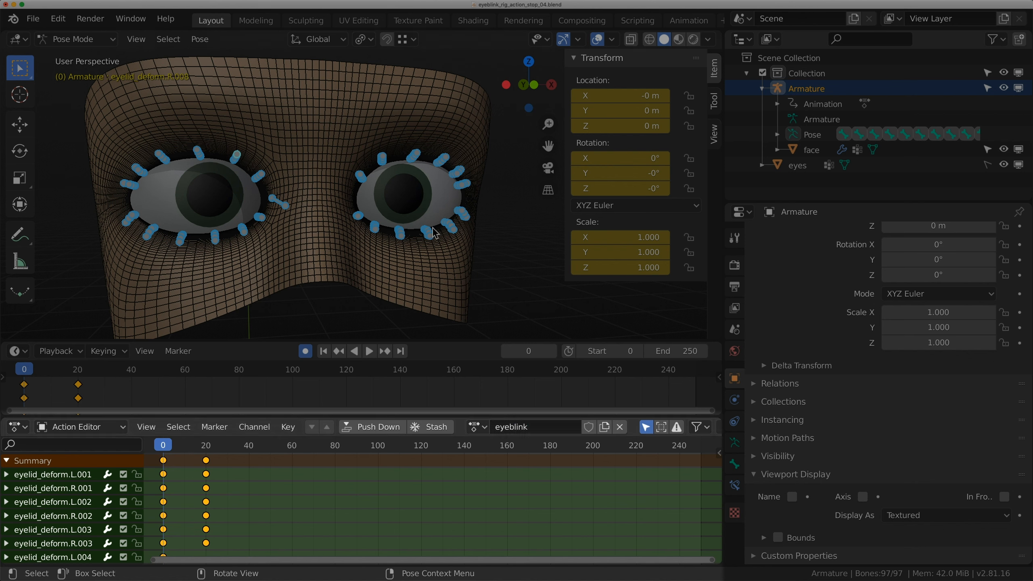
Compare the keyframes listed for eyelid_deform.L.036 alone with those of all selected bones
scroll(431, 244, "up", 3)
left_click(409, 251)
scroll(411, 255, "down", 2)
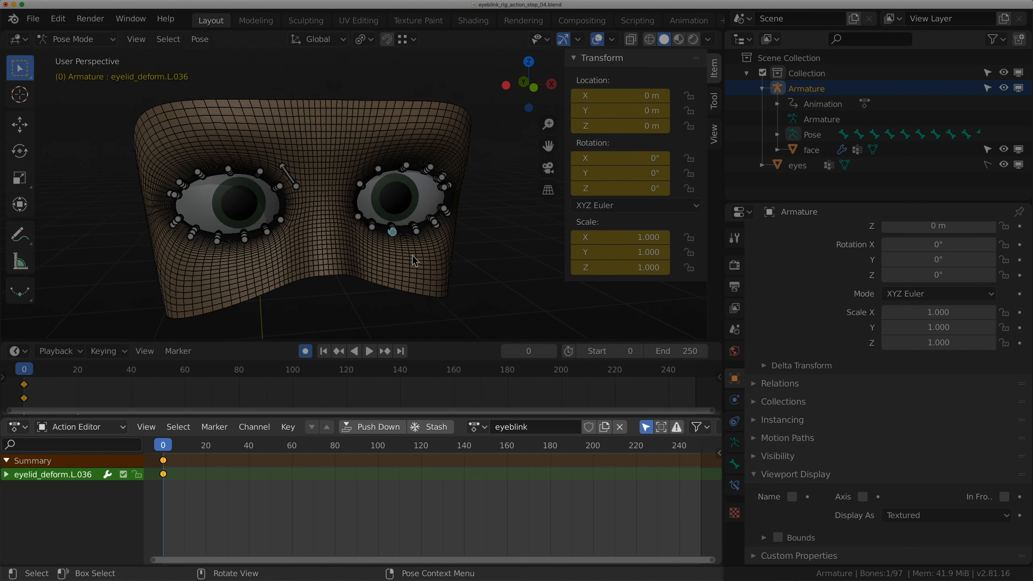
scroll(427, 244, "up", 1)
key("a")
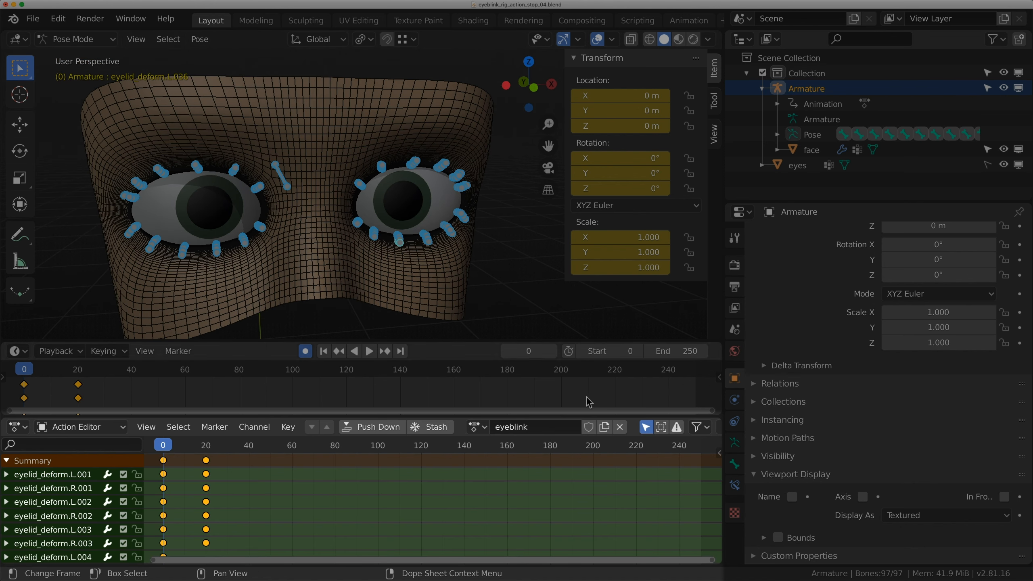
Unlink the eyeblink action from the armature and scrub the start of the timeline to check the pose
left_click(620, 426)
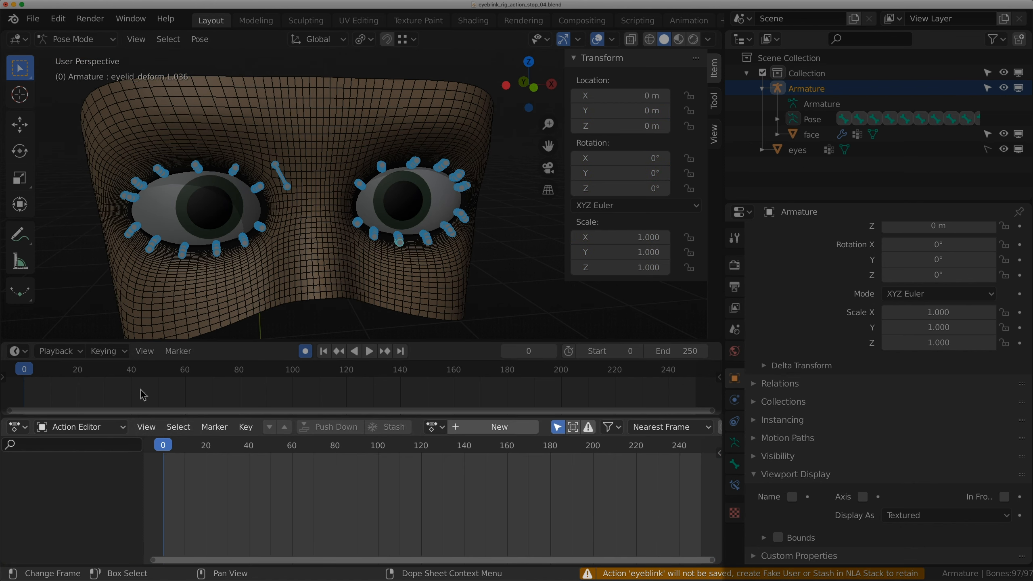
mouse_move(41, 373)
left_mouse_down()
mouse_move(98, 374)
mouse_move(25, 376)
left_mouse_up()
middle_click_drag(313, 177, 331, 178)
scroll(331, 178, "down", 1)
In Edit Mode, duplicate the root bone, place the copy beside the face and scale it to about 0.08 m long
key("Tab")
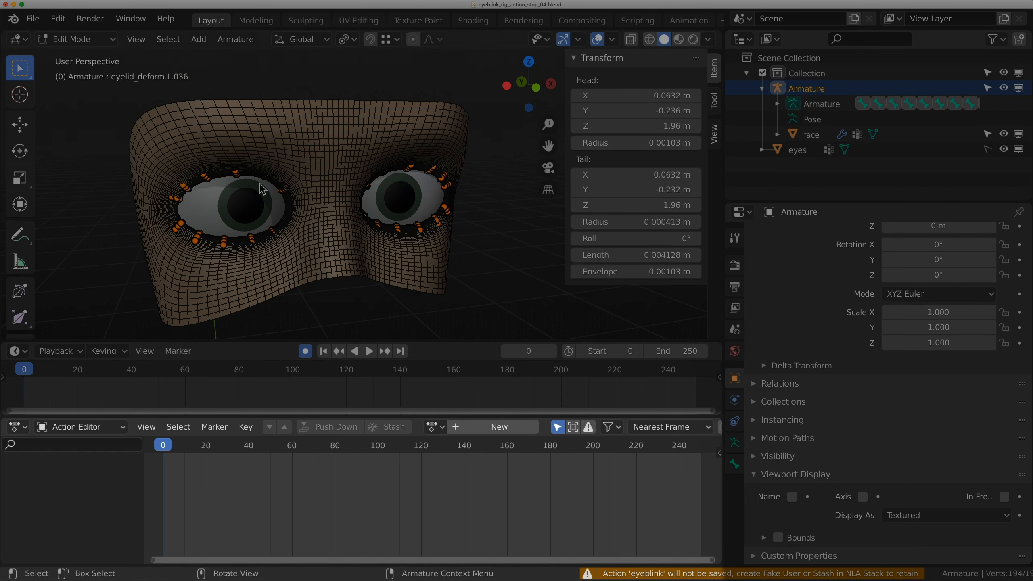
middle_click_drag(266, 193, 350, 215)
left_click(133, 175)
middle_click_drag(133, 175, 104, 71)
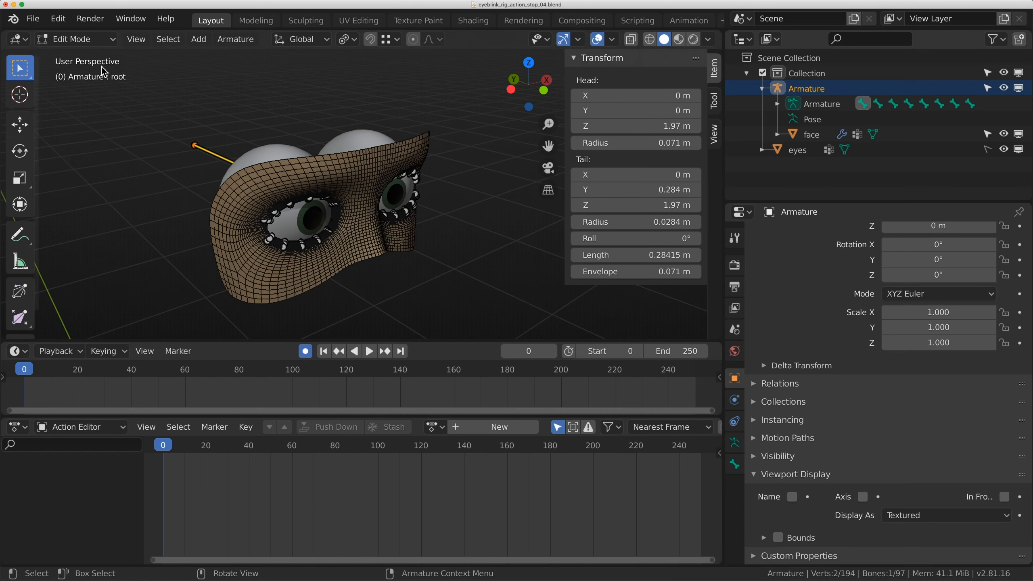
key("shift+d")
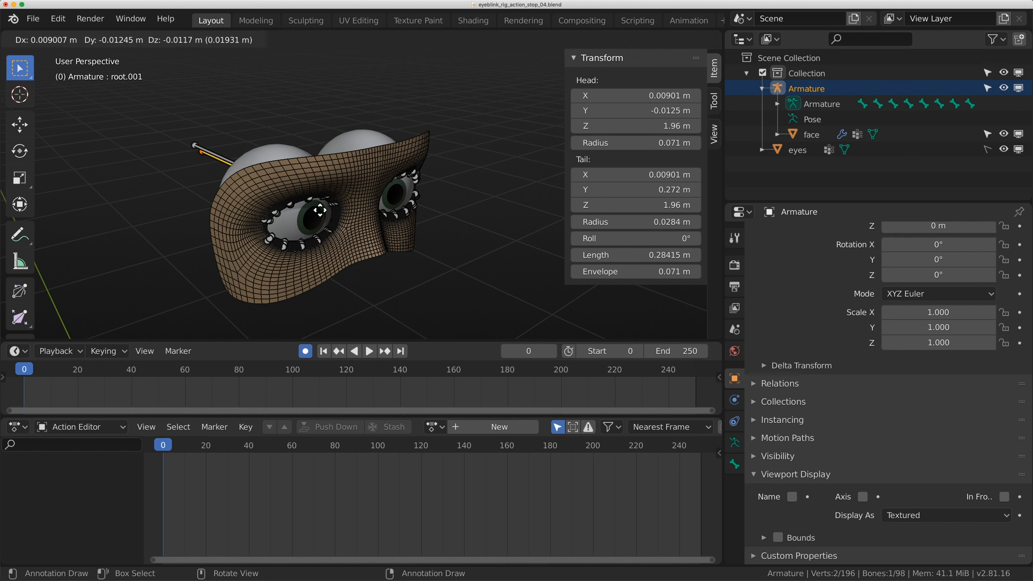
left_click(601, 227)
middle_click_drag(467, 220, 445, 203)
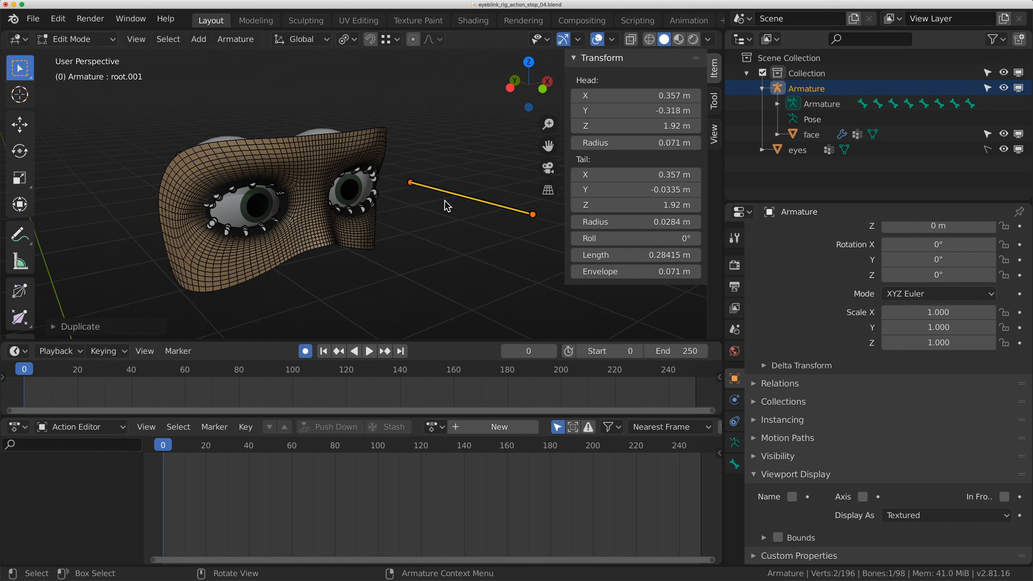
key("s")
left_click(505, 208)
Rename the duplicated bone as eyelid_top.L.001
left_click(734, 464)
left_click(826, 242)
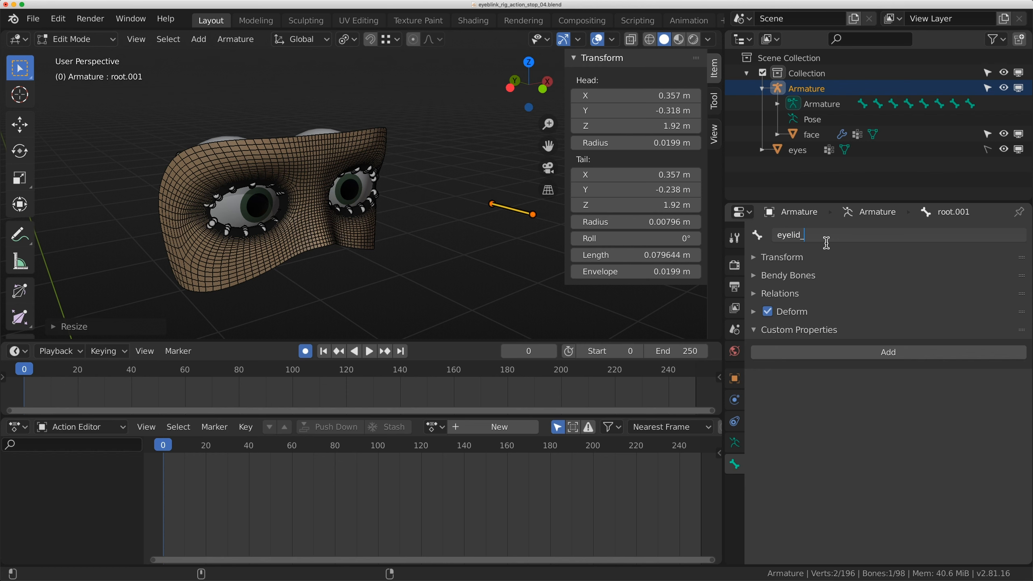
type("eyelid_top.L.001")
key("Return")
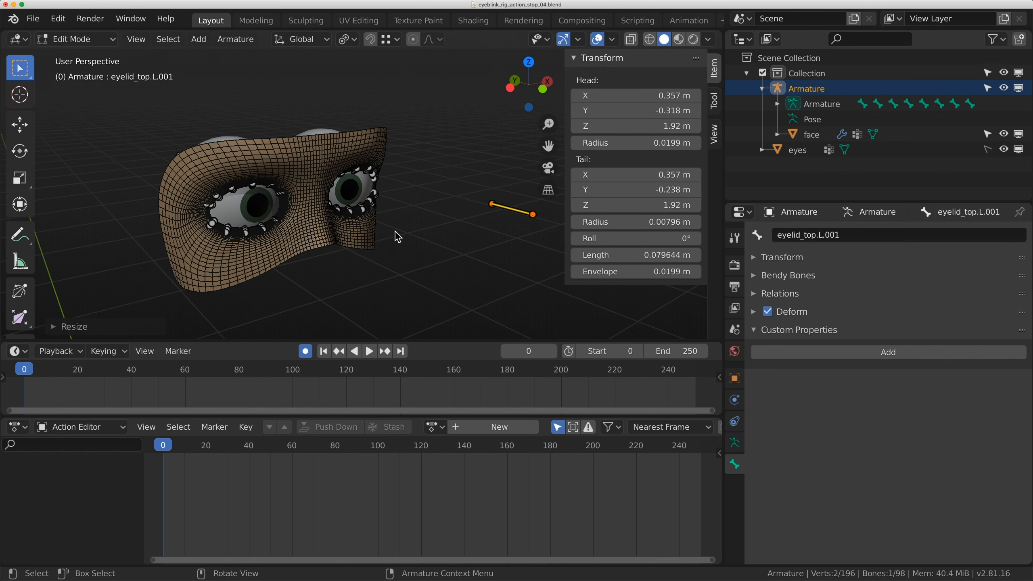
Move eyelid_top.L.001 in the front view onto the upper part of the left eye, about 0.075 m from centre
key("KP_1")
key("g")
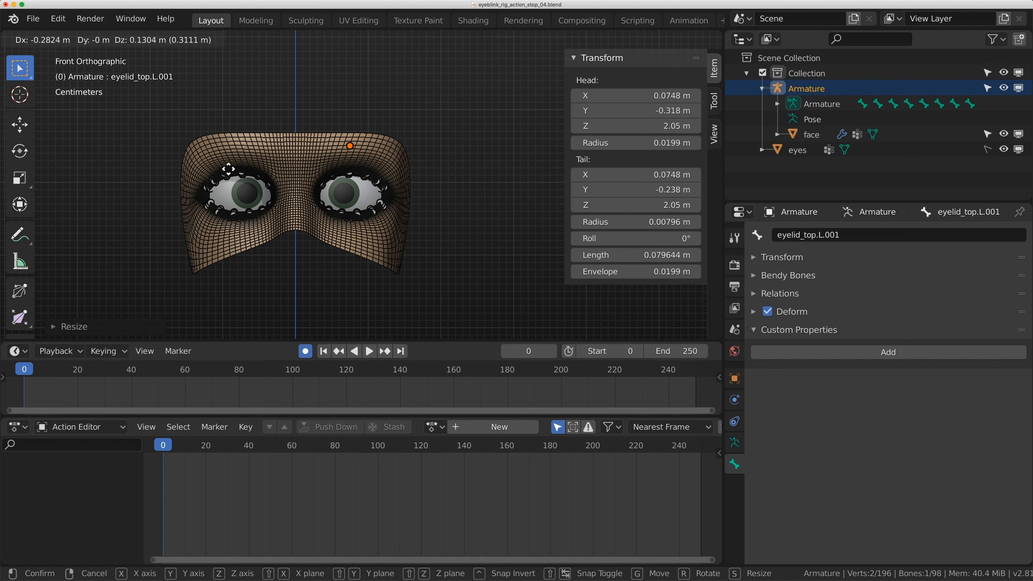
left_click(230, 201)
Duplicate eyelid_top.L.001 onto the upper part of the right eye and edit the copy's name
middle_click_drag(230, 201, 269, 224, "shift")
scroll(285, 226, "up", 1)
key("shift+d")
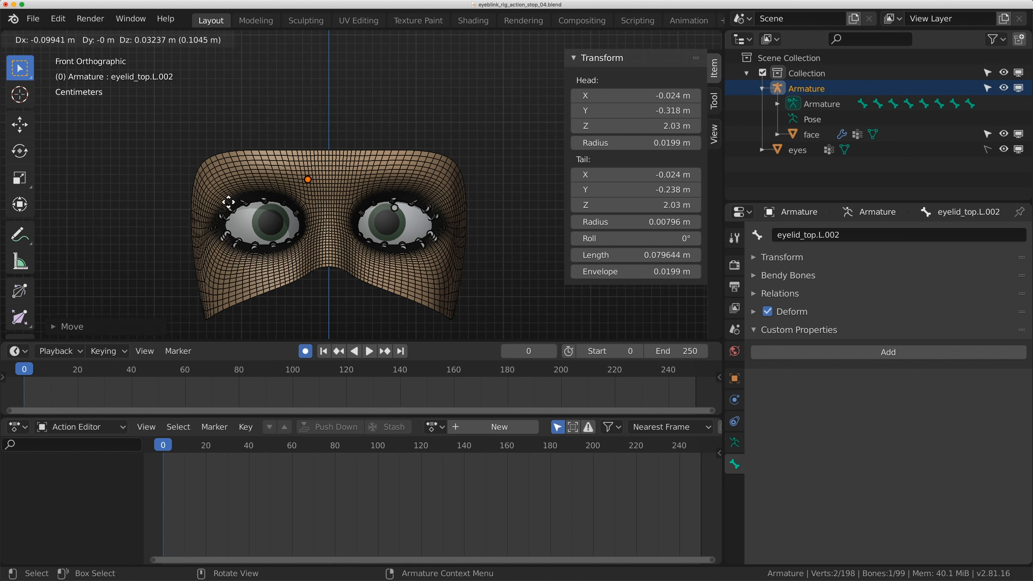
left_click(196, 232)
left_click(824, 236)
left_click(824, 236)
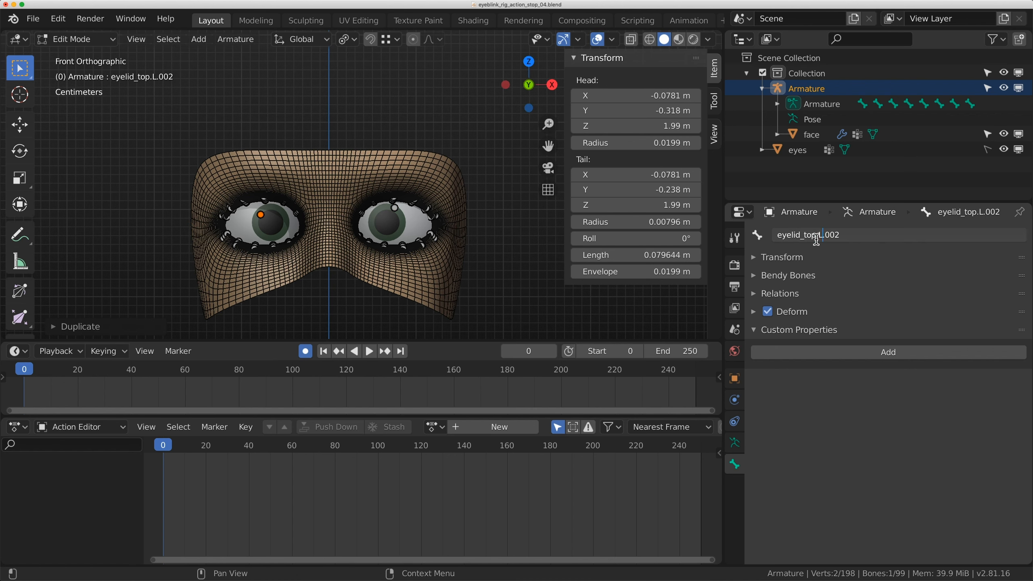
key("Return")
Scale the two upper-lid control bones to about 0.064 m long and move them to about 0.071 m either side of centre
middle_click_drag(447, 228, 342, 198)
left_click(409, 222)
key("s")
left_click(375, 216)
key("g")
left_click(348, 208)
Duplicate both upper-lid control bones about 0.046 m down along Z to the lower lids
key("shift+d")
key("z")
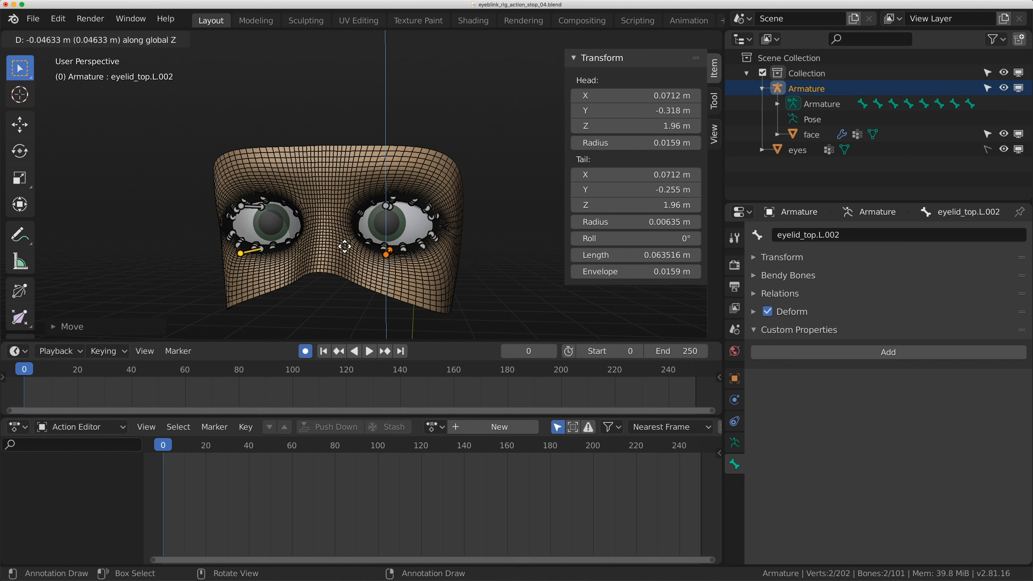
left_click(345, 246)
Rename the lower-lid control bones with the eyelid_bot prefix, naming the right eye's bone eyelid_bot.R.001
middle_click_drag(344, 246, 488, 268)
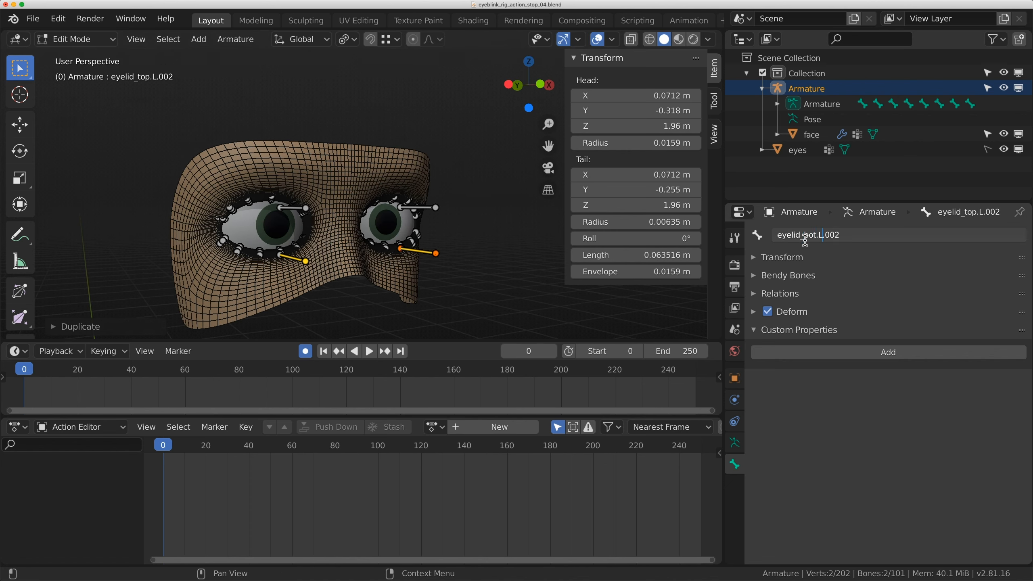
key("Return")
middle_click_drag(345, 268, 355, 286)
left_click(313, 267)
left_click(816, 239)
left_click_drag(816, 240, 803, 241)
key("BackSpace")
type("1")
key("Return")
Turn on X-ray display, select eyelid_top.L.001 and switch the armature to Pose Mode
middle_click_drag(443, 228, 331, 208)
scroll(386, 212, "up", 5)
scroll(349, 208, "up", 1)
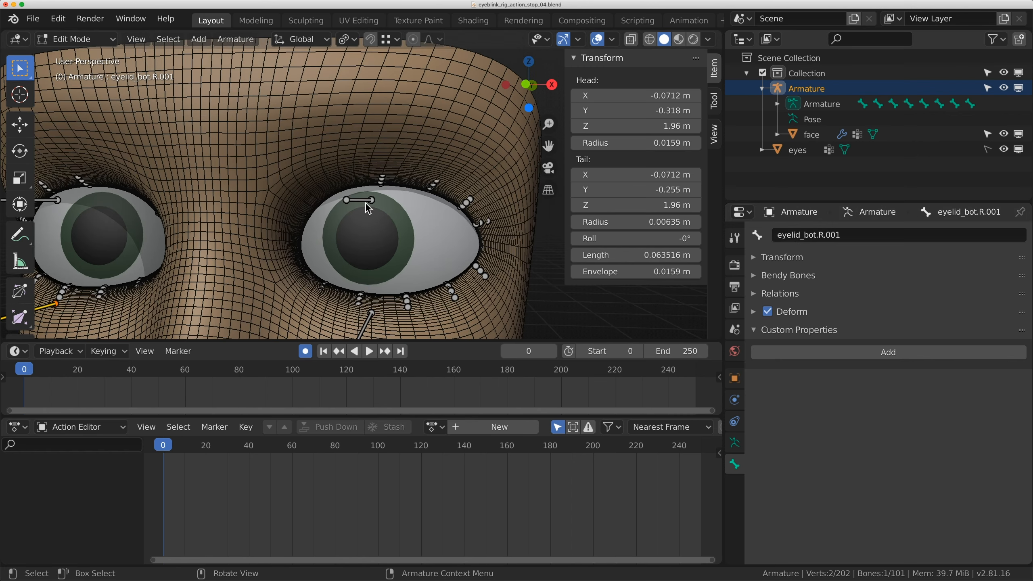
left_click(631, 39)
left_click(359, 202)
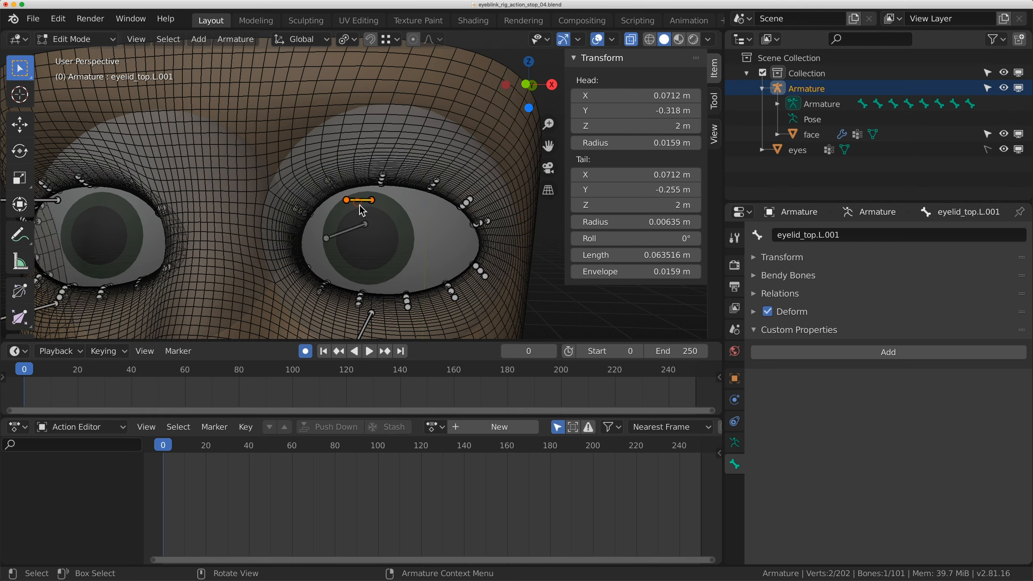
middle_click_drag(359, 204, 392, 204)
left_click(76, 39)
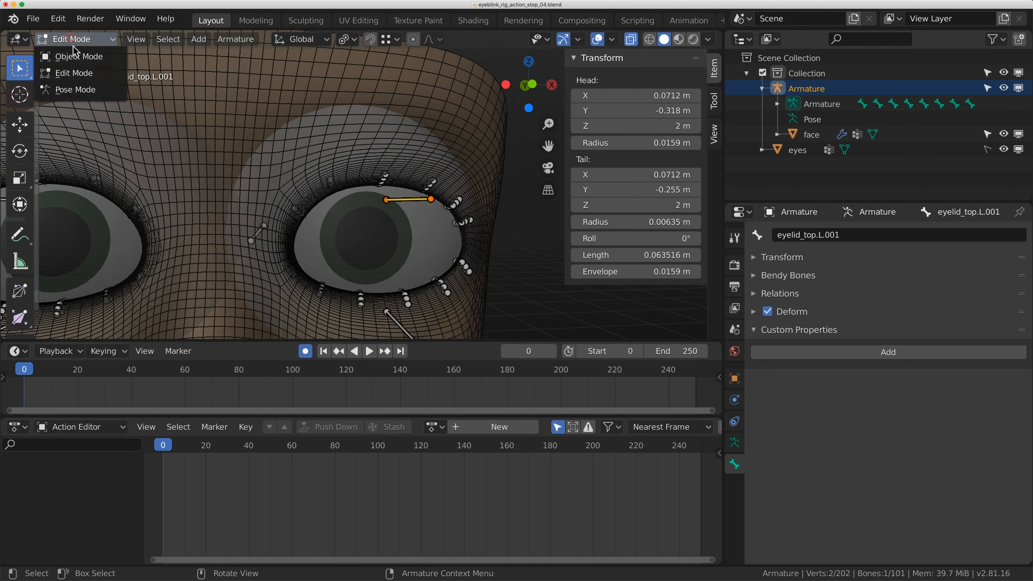
left_click(81, 88)
Try moving eyelid_top.L.001 downward along the global Z axis
key("g")
key("z")
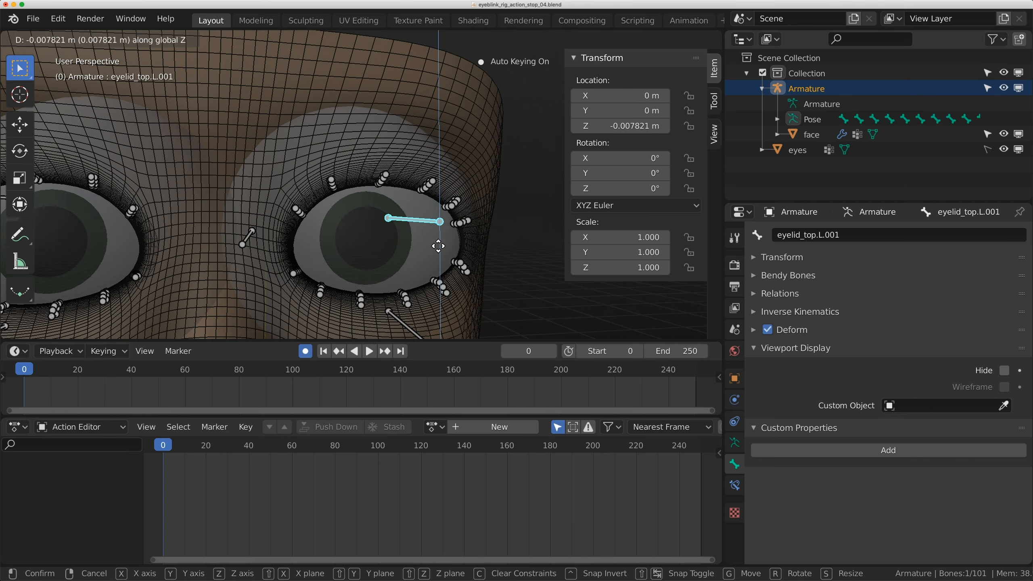
right_click(404, 223)
Select eyelid_deform.L.001 at the left eye's inner upper lid and add an Action bone constraint to it
left_click(301, 216)
scroll(286, 232, "up", 5)
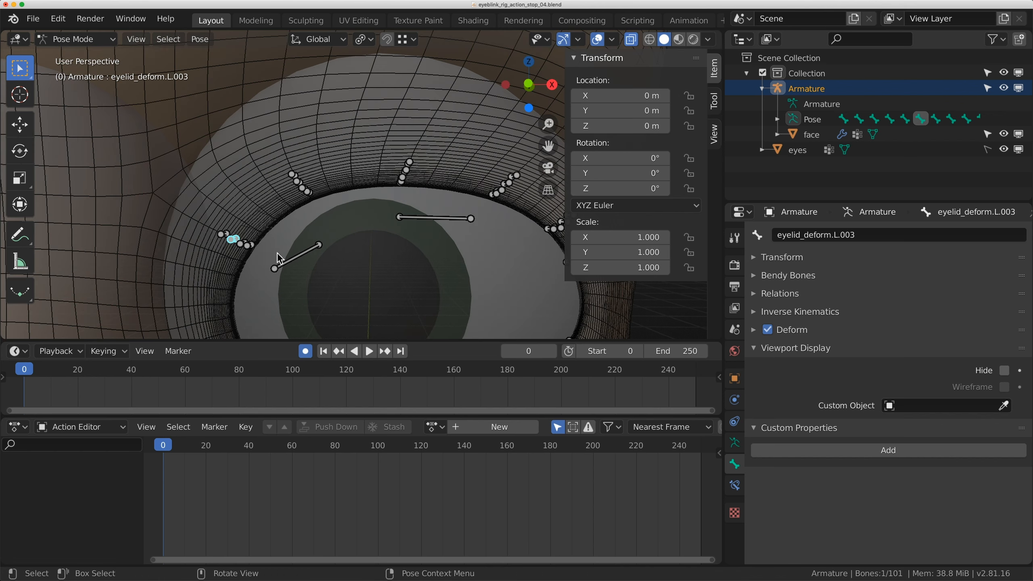
mouse_move(281, 250)
middle_mouse_down()
mouse_move(321, 260)
mouse_move(274, 248)
mouse_move(277, 239)
middle_mouse_up()
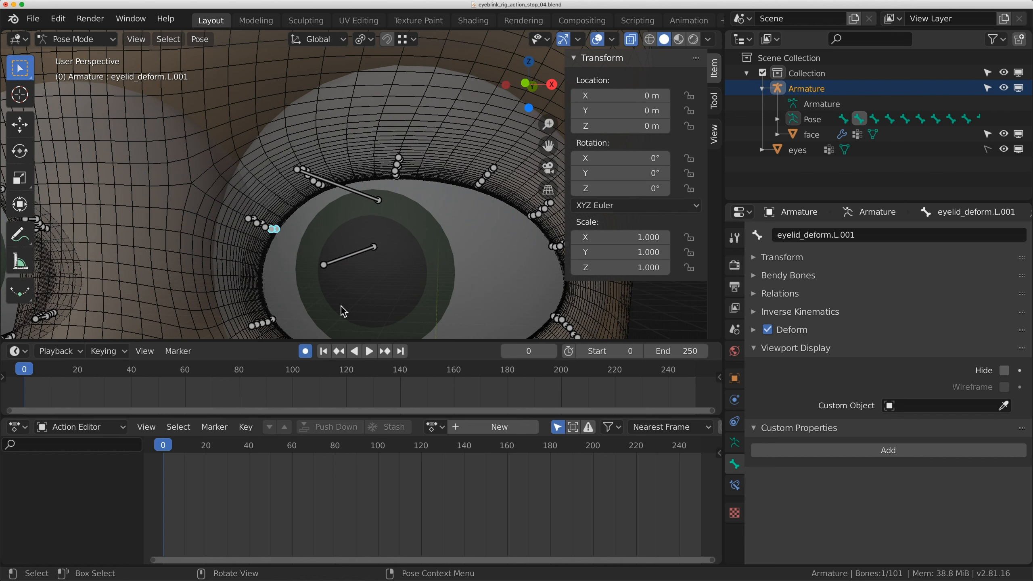
key("g")
key("Escape")
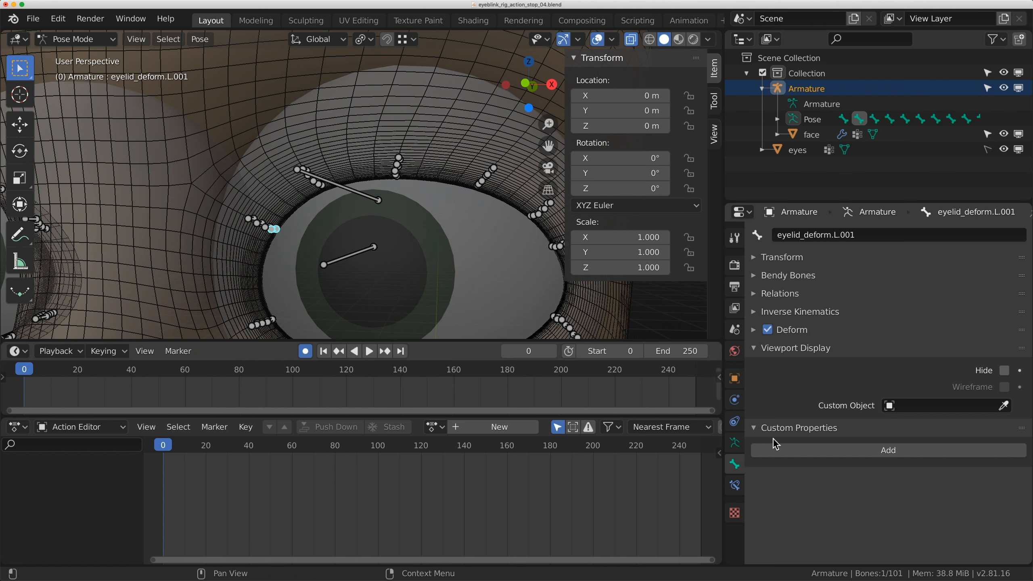
left_click(734, 485)
left_click(817, 236)
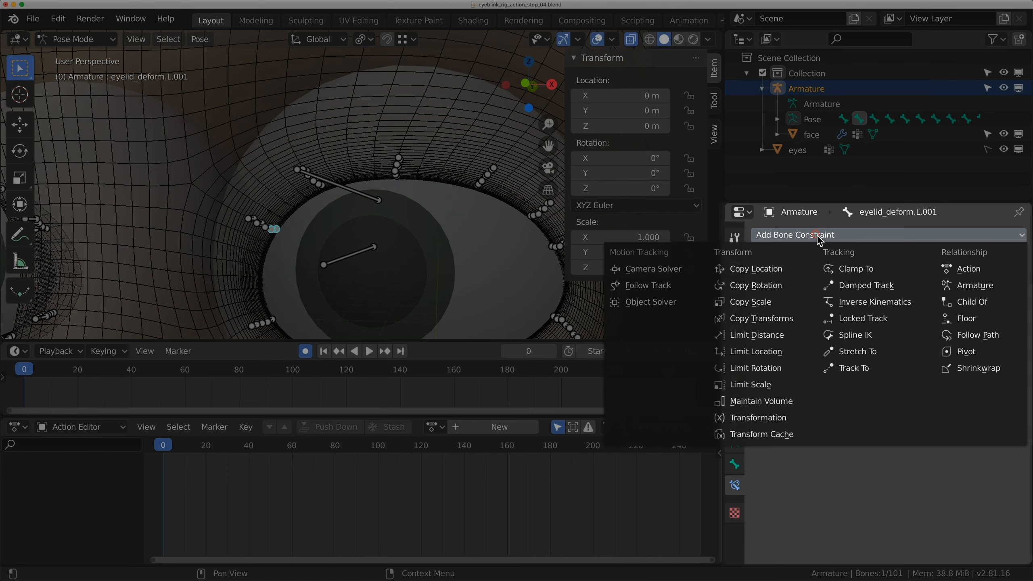
left_click(970, 269)
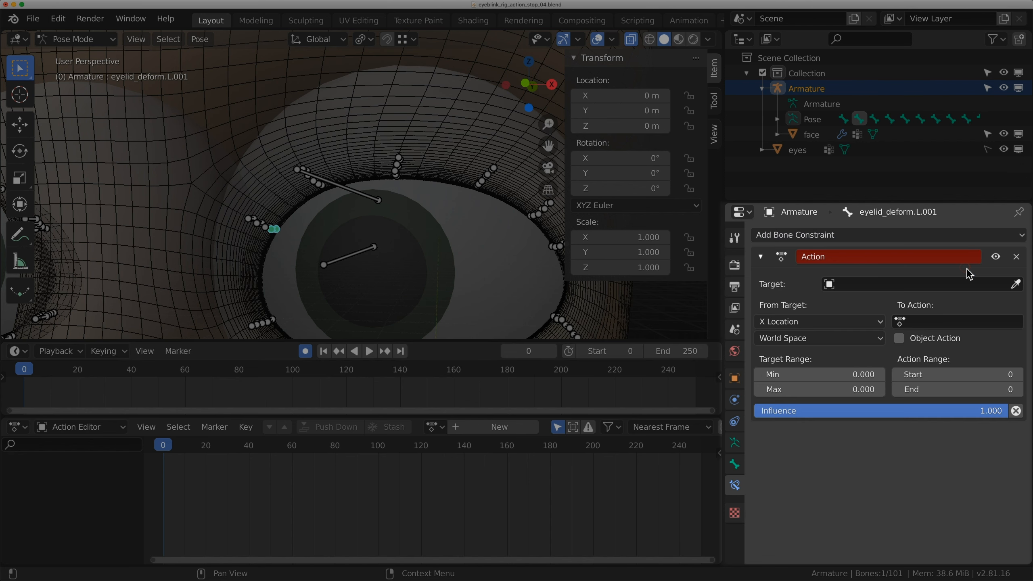
Set the Action constraint's target to the eyelid_top.L.001 bone of Armature and its action to eyeblink
left_click(858, 289)
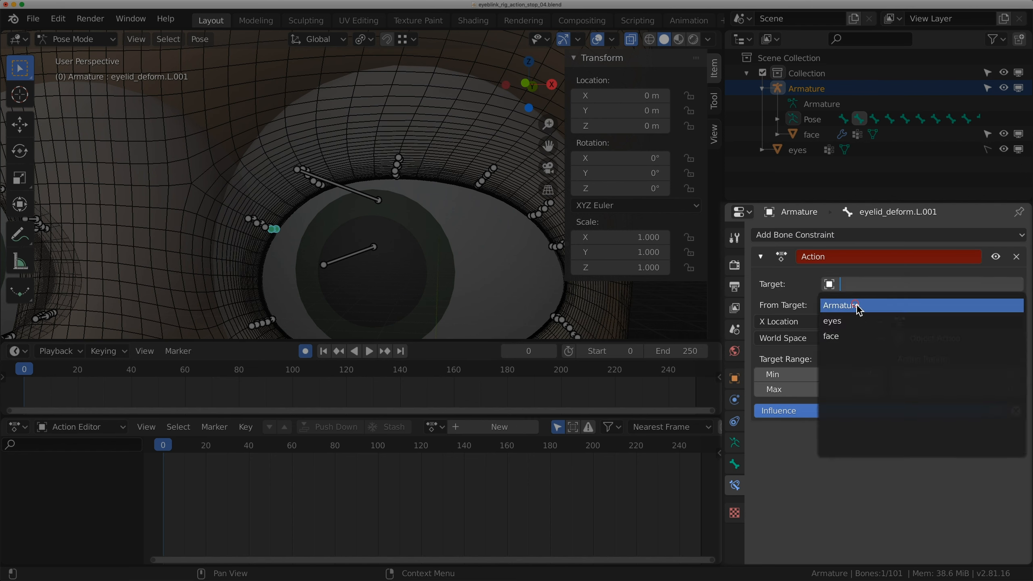
left_click(857, 305)
left_click(864, 305)
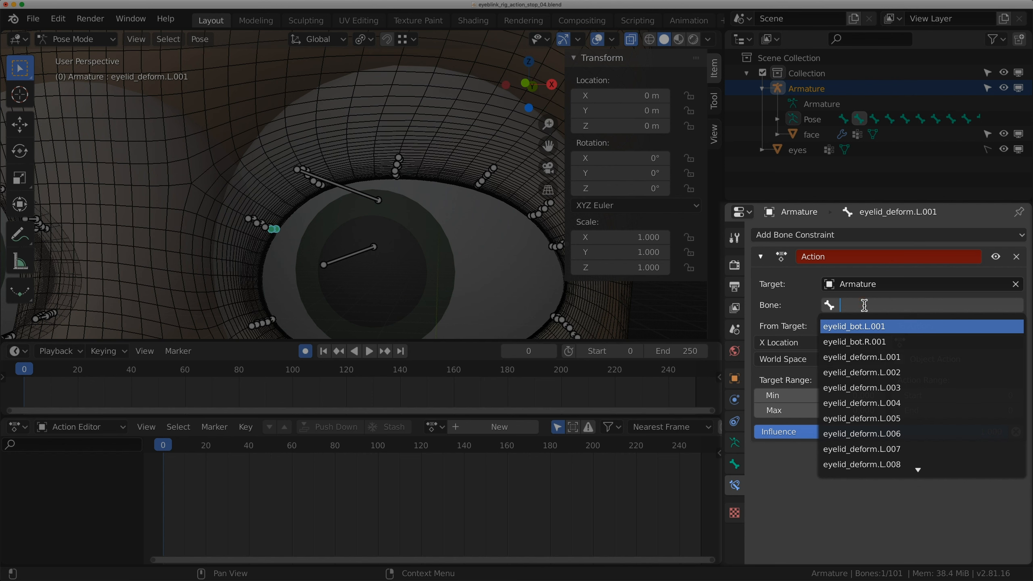
type("eyelid_top")
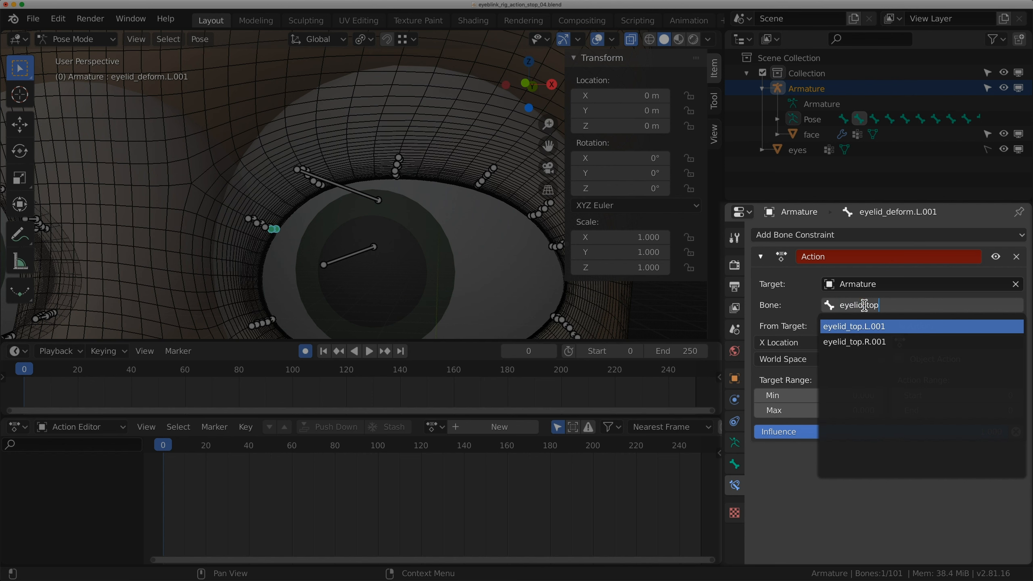
type("..")
key("BackSpace")
type("L0")
key("BackSpace")
key("BackSpace")
key("BackSpace")
key("Return")
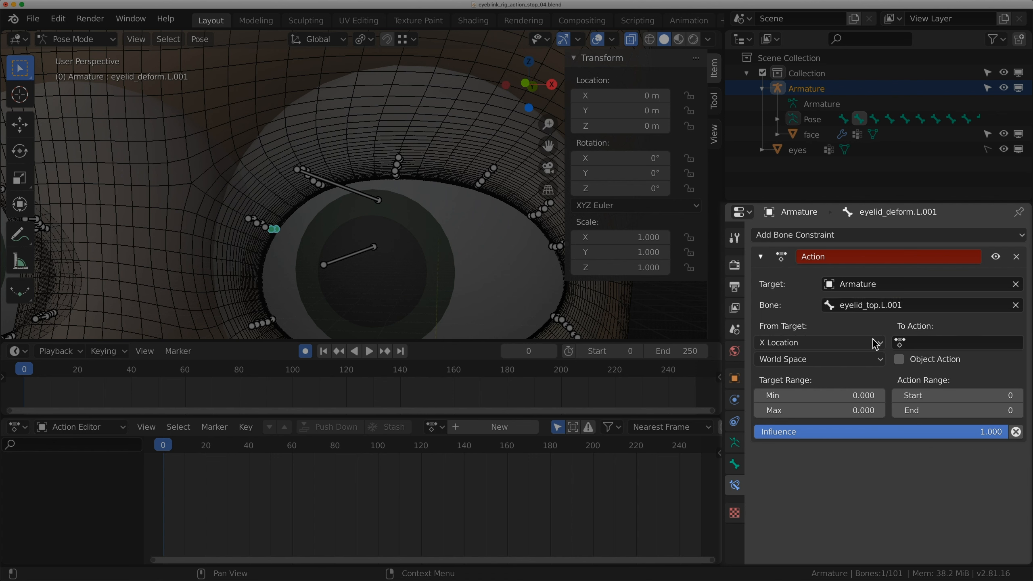
left_click(948, 341)
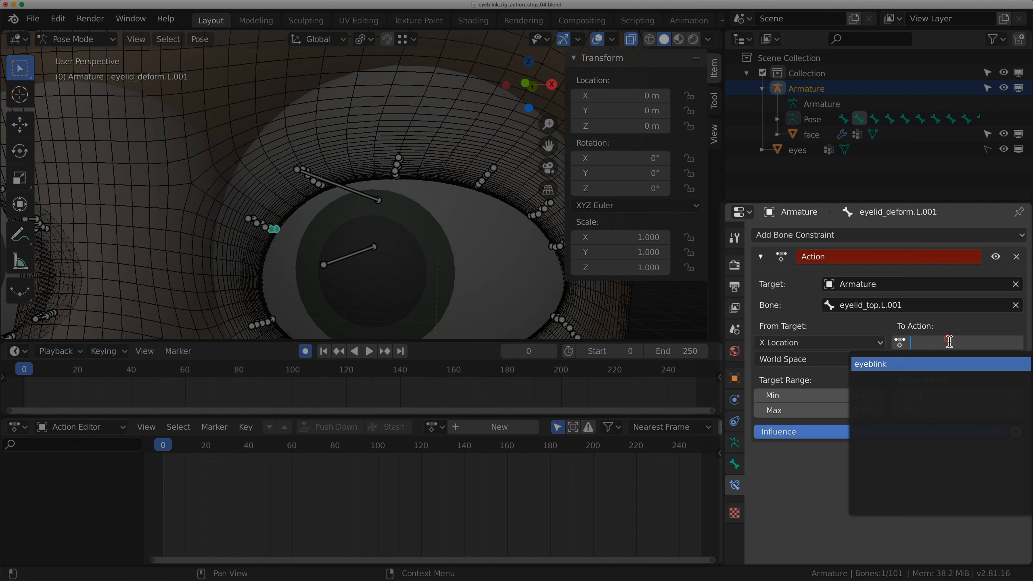
left_click(875, 365)
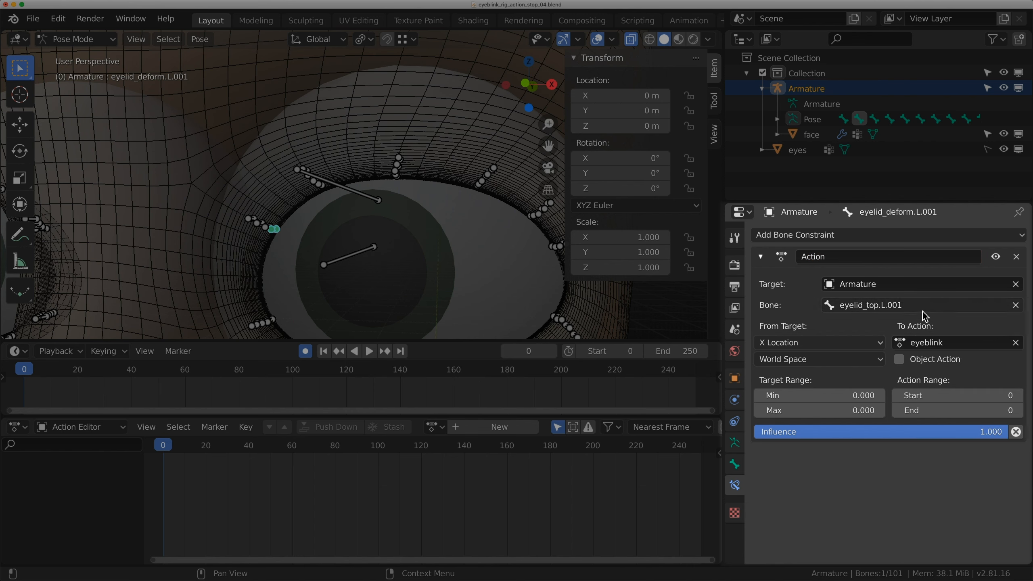
Drive the Action constraint from the target's Z Location evaluated in Local Space
scroll(414, 258, "down", 1)
scroll(414, 258, "down", 2)
mouse_move(415, 257)
middle_mouse_down()
mouse_move(441, 259)
mouse_move(399, 260)
mouse_move(390, 242)
mouse_move(400, 248)
middle_mouse_up()
scroll(401, 248, "up", 1)
left_click(796, 342)
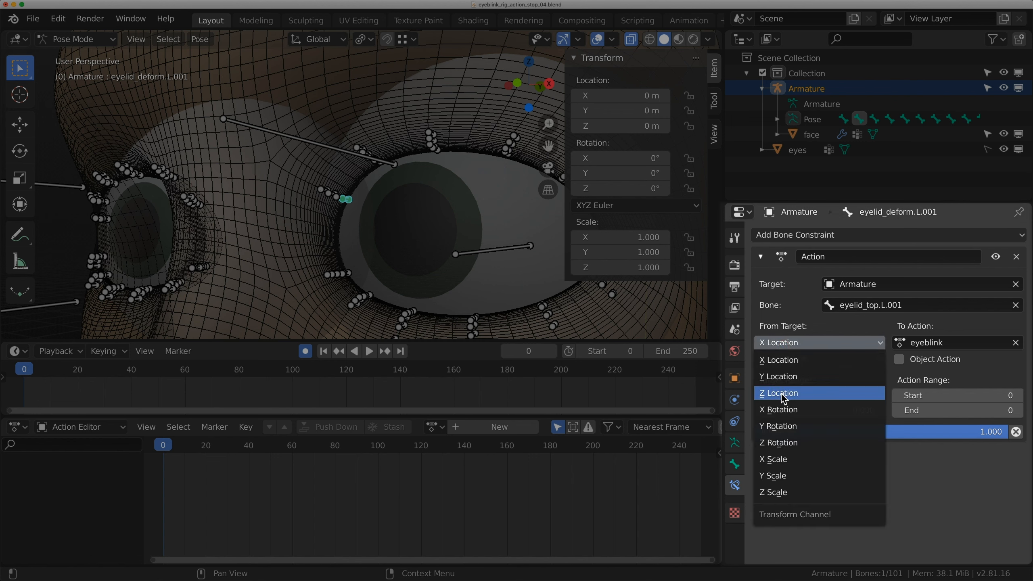
left_click(783, 392)
left_click(786, 358)
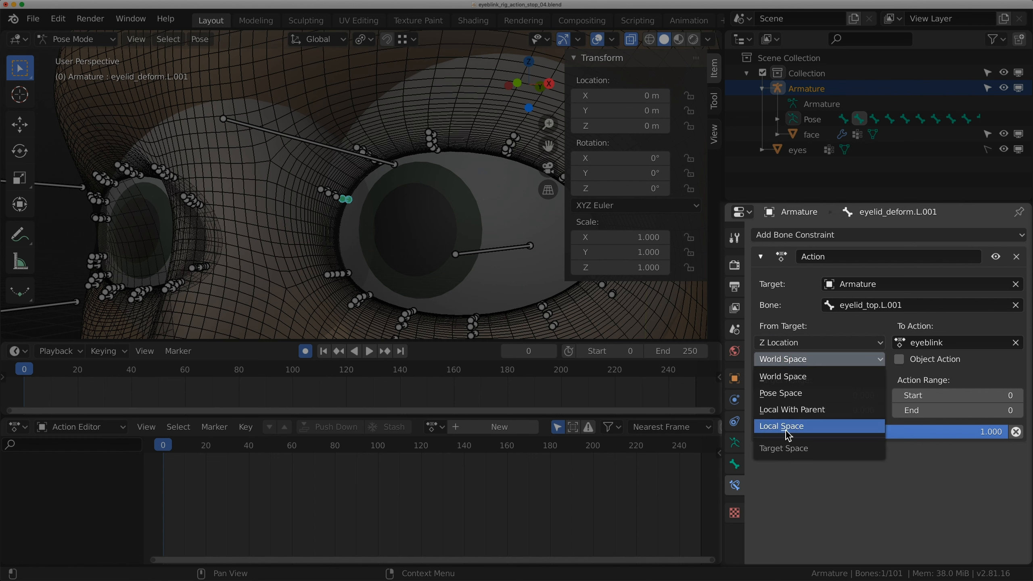
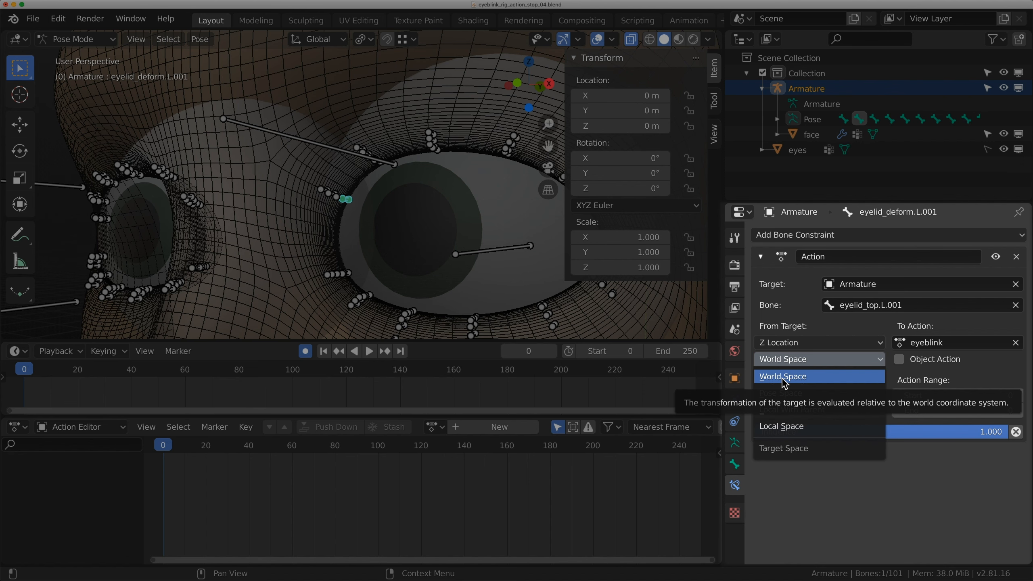
left_click(804, 430)
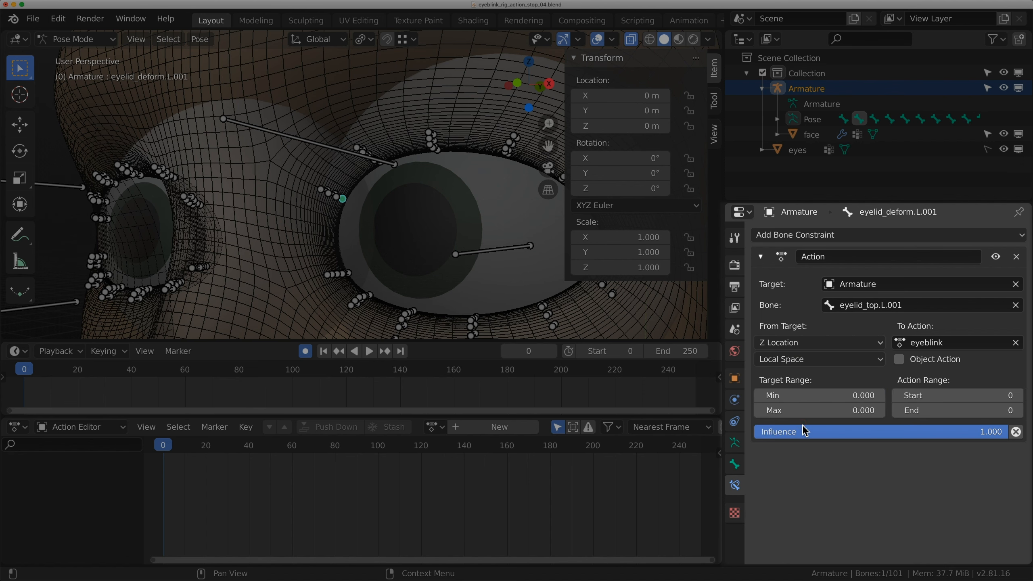
Set the constraint's action range end to 20 and its target range maximum to -1
middle_click_drag(408, 246, 434, 258)
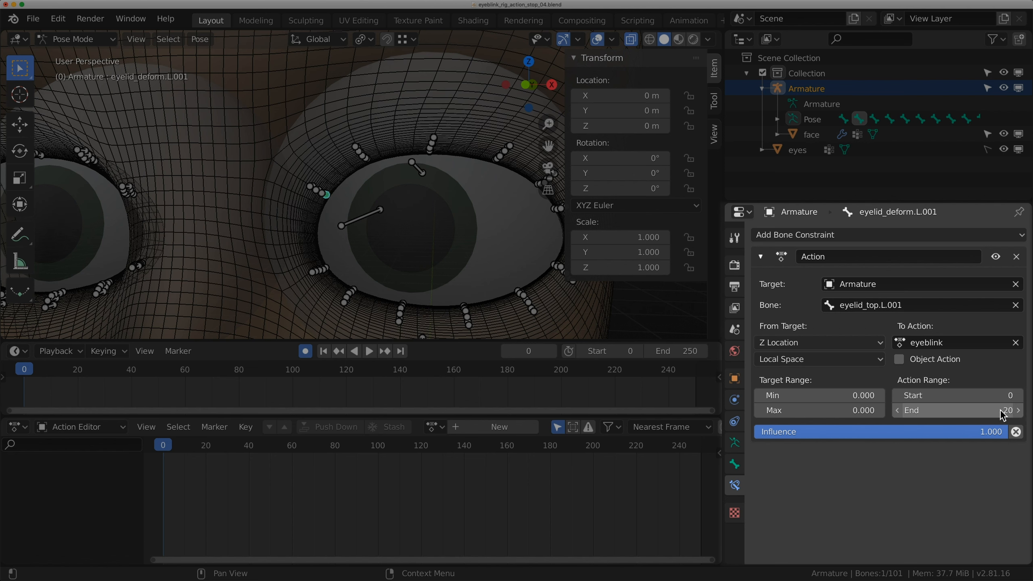
key("space")
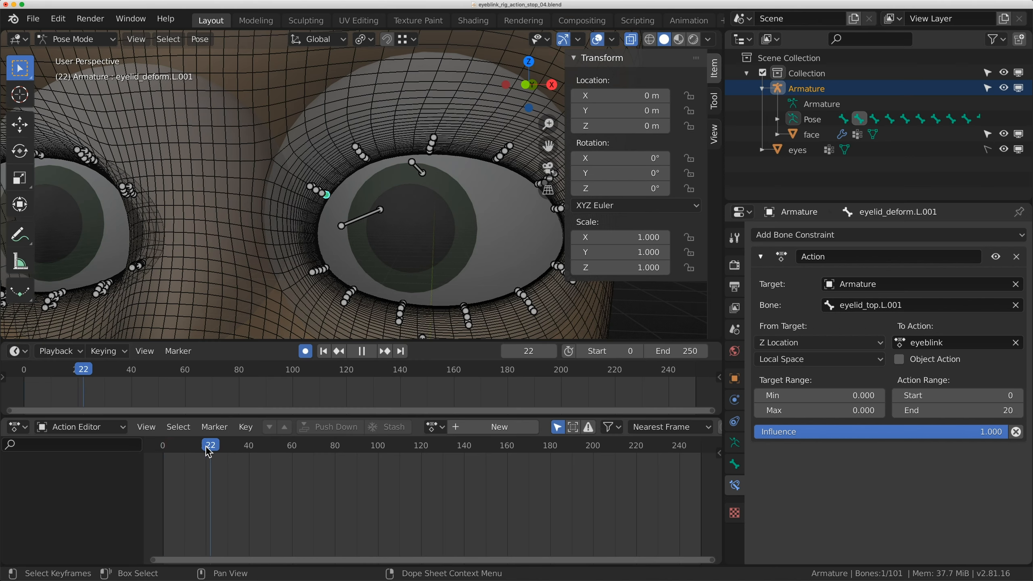
key("space")
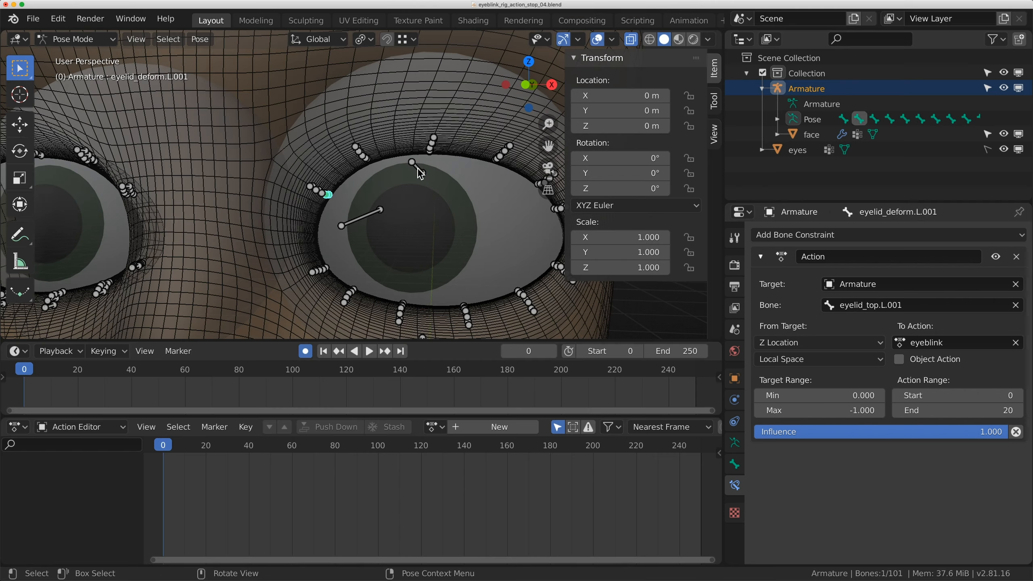
Try moving eyelid_top.L.001 down about 0.053 m along the global Z axis to test the constraint
left_click(417, 168)
key("g")
middle_click_drag(442, 180, 443, 181)
key("g")
key("z")
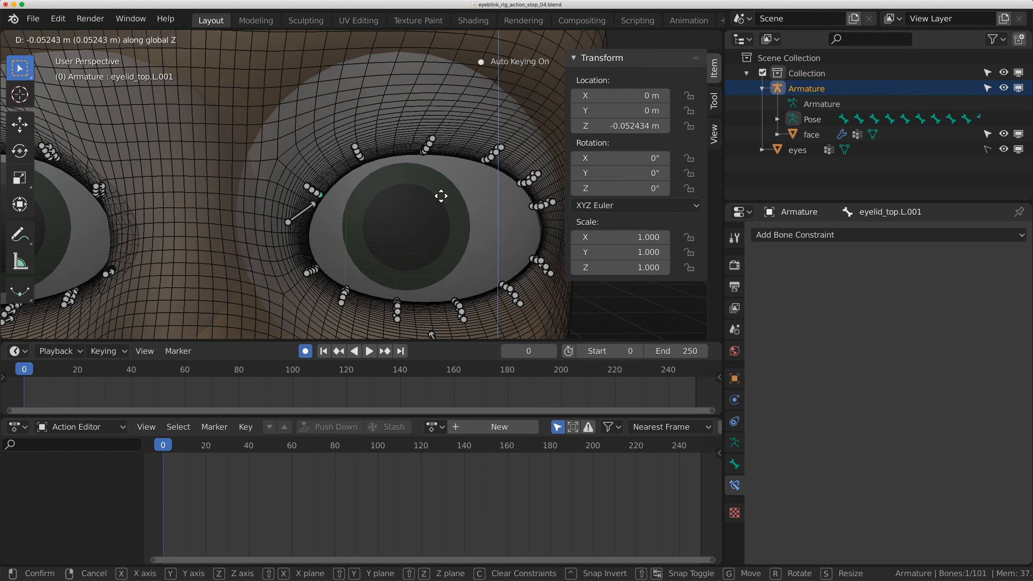
left_click(441, 196)
scroll(441, 196, "down", 5)
middle_click_drag(441, 196, 366, 211)
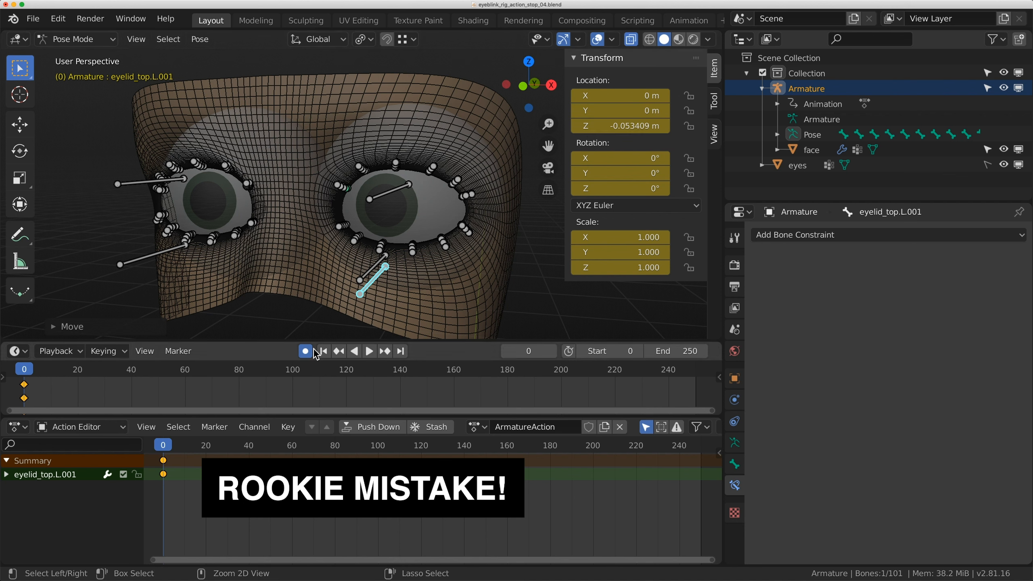
Undo the auto-keyed move of eyelid_top.L.001 and turn off auto keying
key("ctrl+z")
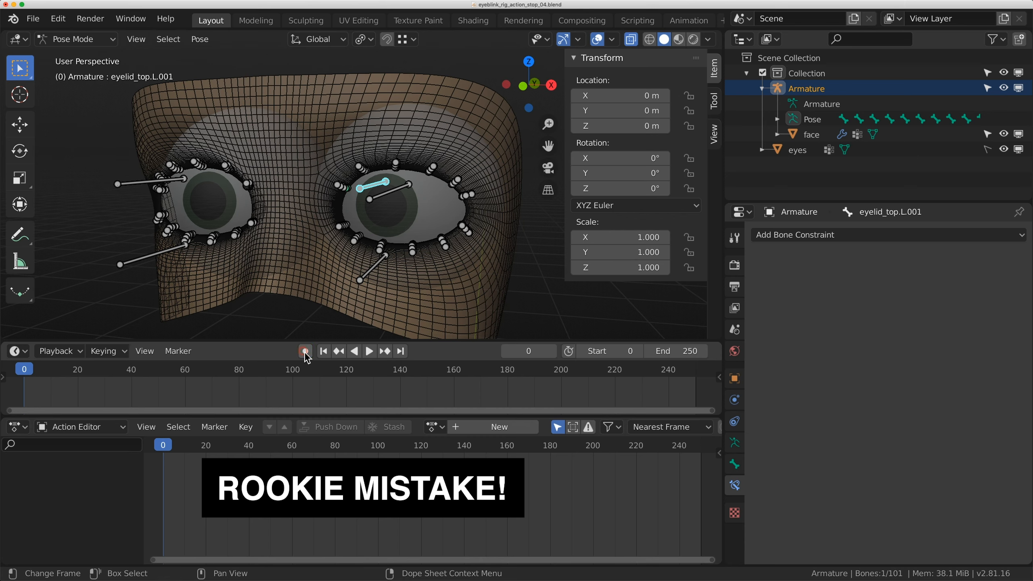
scroll(339, 225, "up", 2)
middle_click_drag(340, 225, 299, 220)
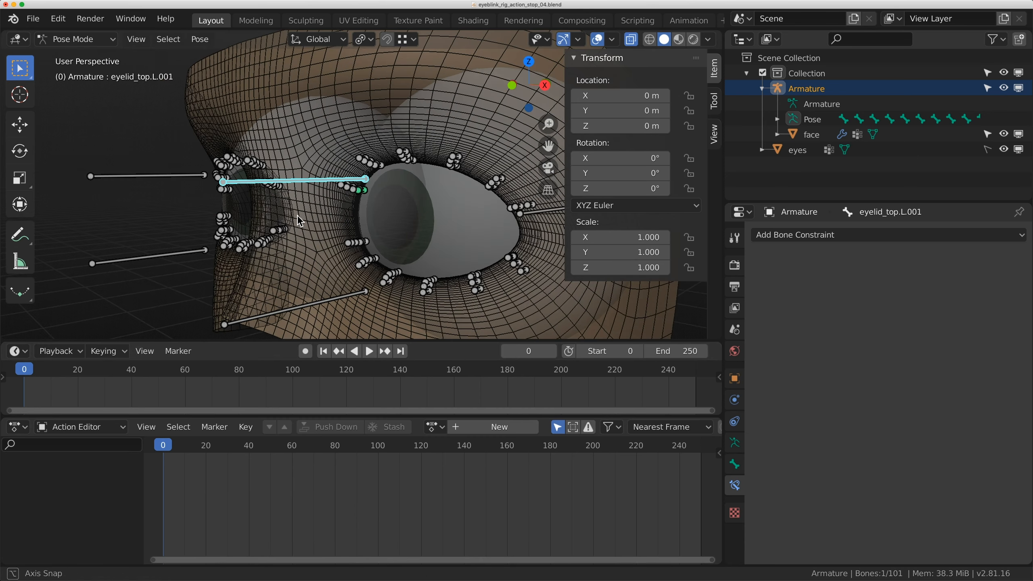
Try lowering eyelid_top.L.001 along global Z, including a Z location of -1, and reset its Z location to 0
key("g")
key("z")
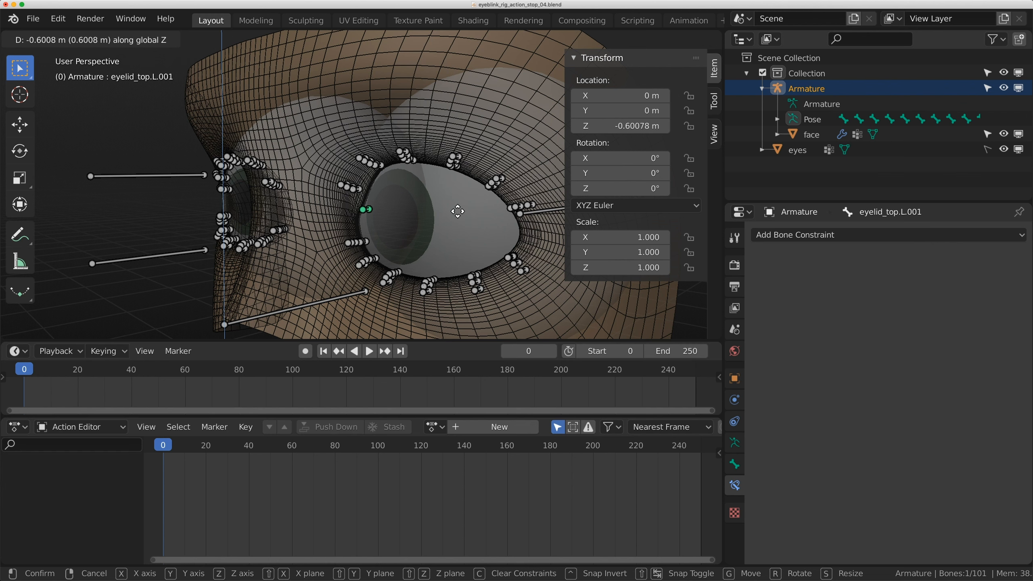
left_click(517, 81)
scroll(445, 216, "down", 6)
left_click(624, 131)
type("-1")
key("Return")
scroll(502, 214, "down", 5)
middle_click_drag(382, 313, 396, 168)
type("0")
key("Return")
scroll(371, 203, "up", 12)
scroll(365, 183, "up", 3)
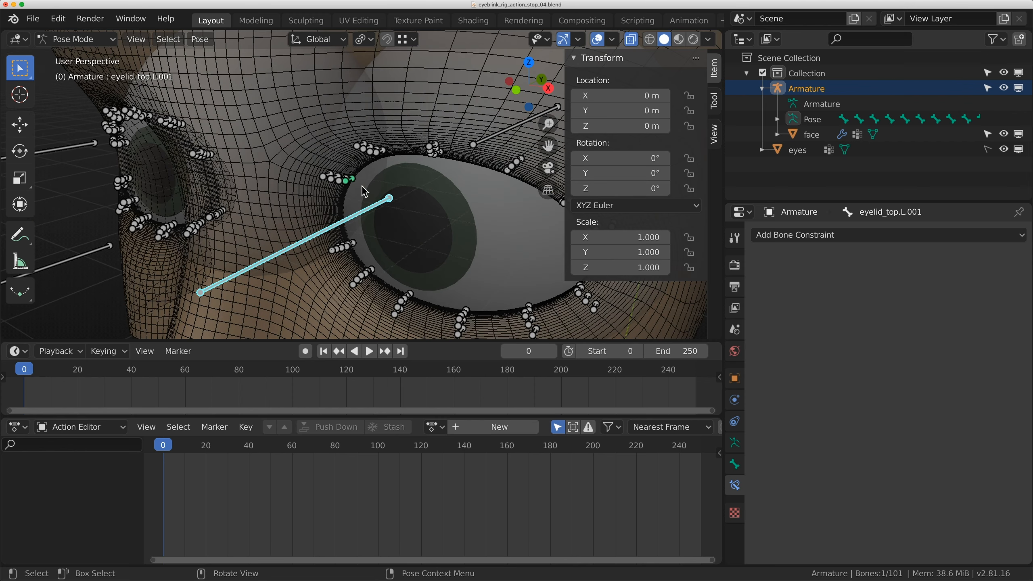
Set the target range maximum on eyelid_deform.L.001 to -0.1 and test it by moving eyelid_top.L.001 down along global Z
left_click(350, 180)
left_click(822, 409)
type("-1.0")
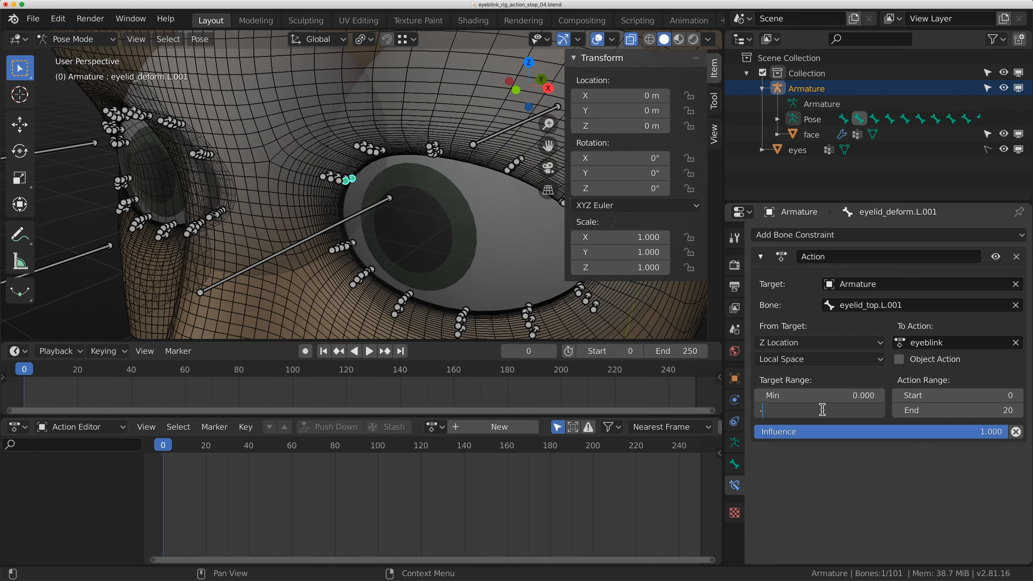
key("Return")
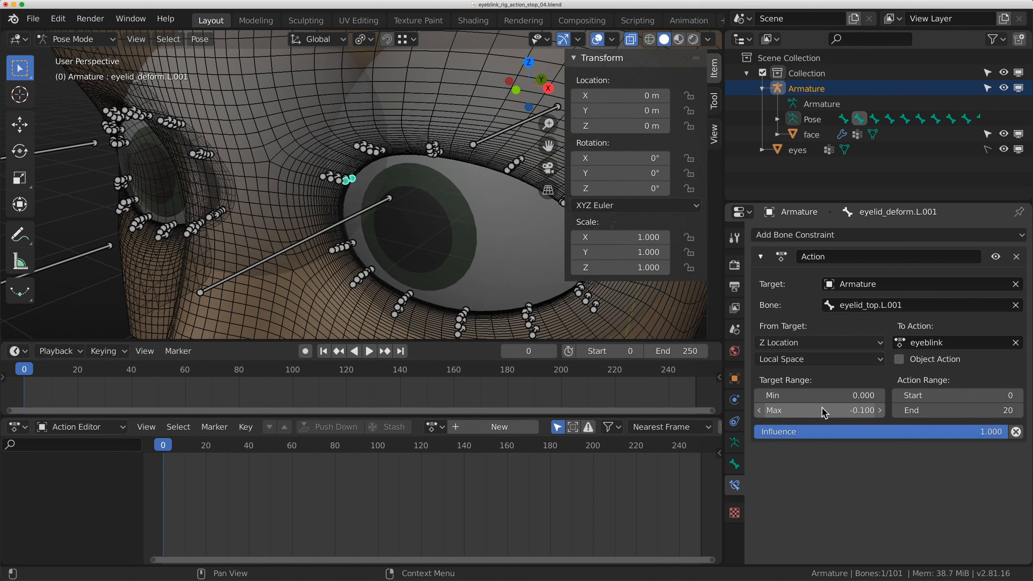
left_click(345, 224)
middle_click_drag(345, 224, 381, 203)
key("g")
key("z")
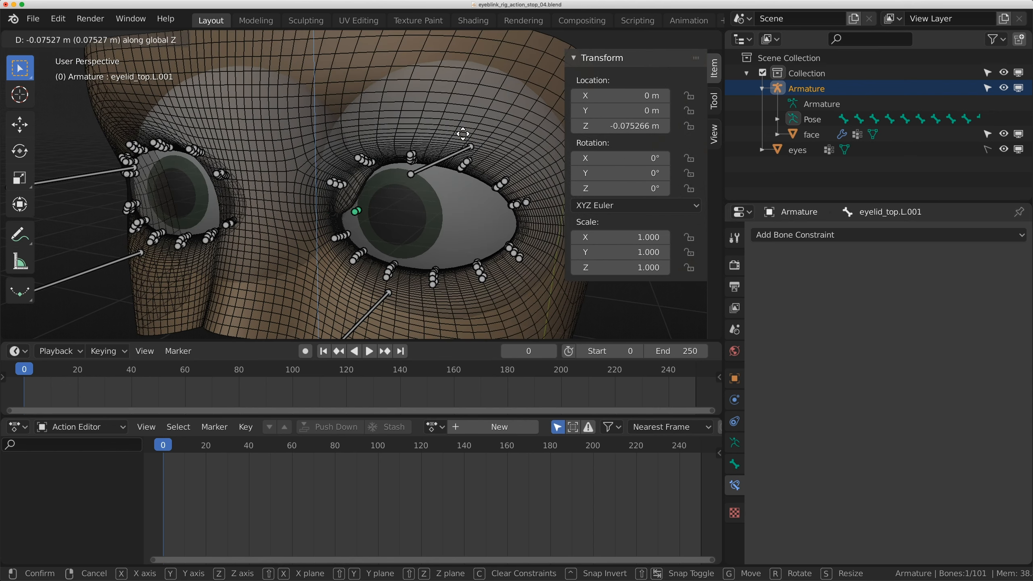
right_click(337, 213)
Bring the target range maximum on eyelid_deform.L.001 closer to zero and test it by moving eyelid_top.L.001 down along global Z
left_click(348, 185)
left_click(786, 410)
type("-0.1")
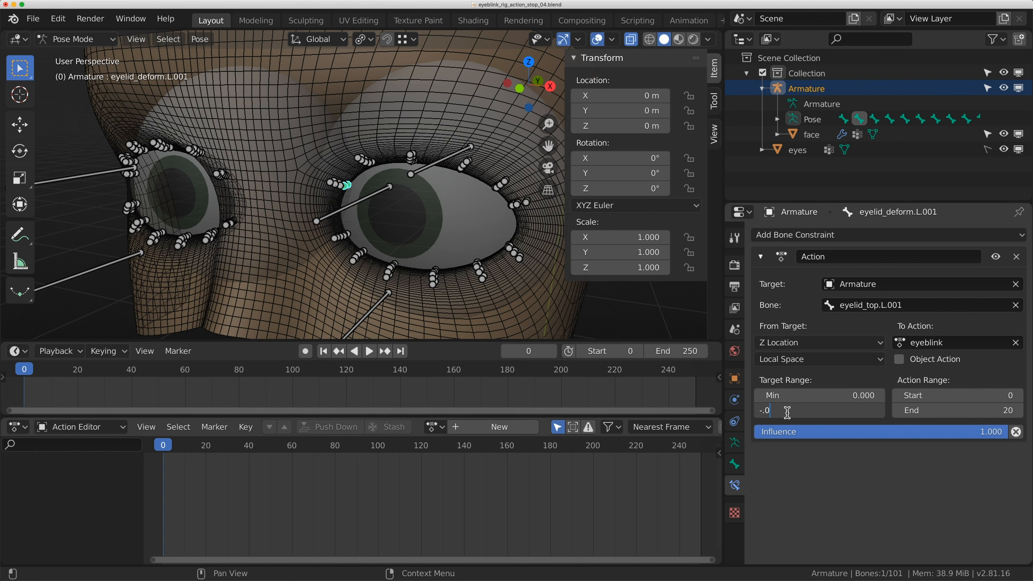
type("1")
key("Return")
left_click(349, 204)
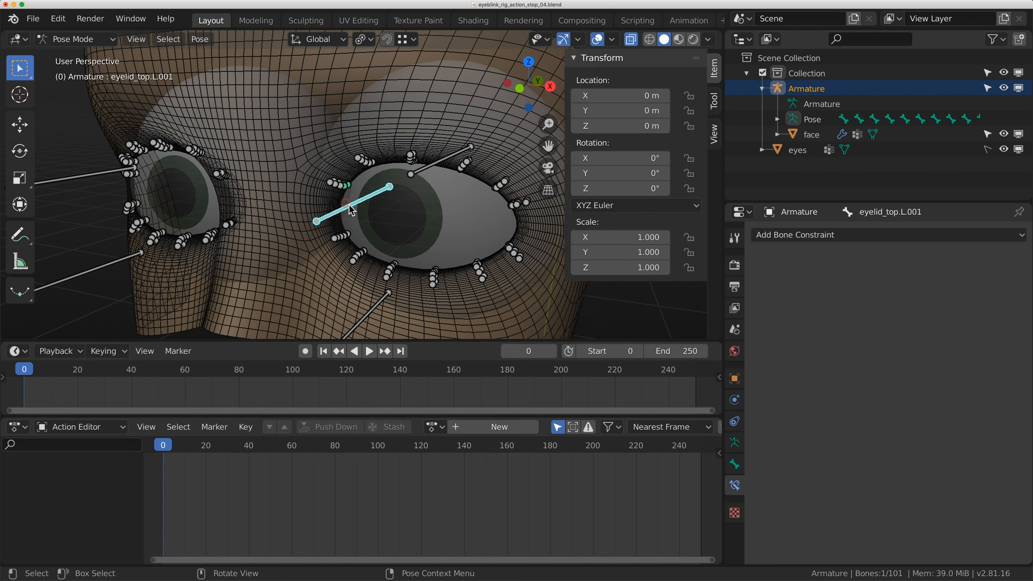
key("g")
key("z")
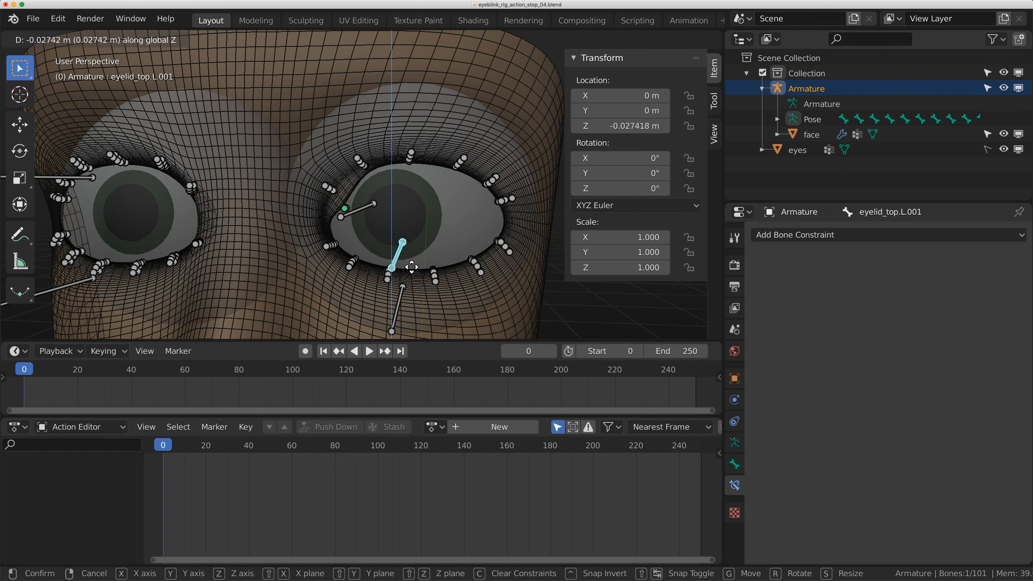
key("Escape")
Set the target range maximum on eyelid_deform.L.001 to -0.01 and test it by lowering eyelid_top.L.001 along global Z
middle_click_drag(427, 190, 345, 190)
left_click(343, 192)
left_click(802, 409)
type("-0.051")
key("Return")
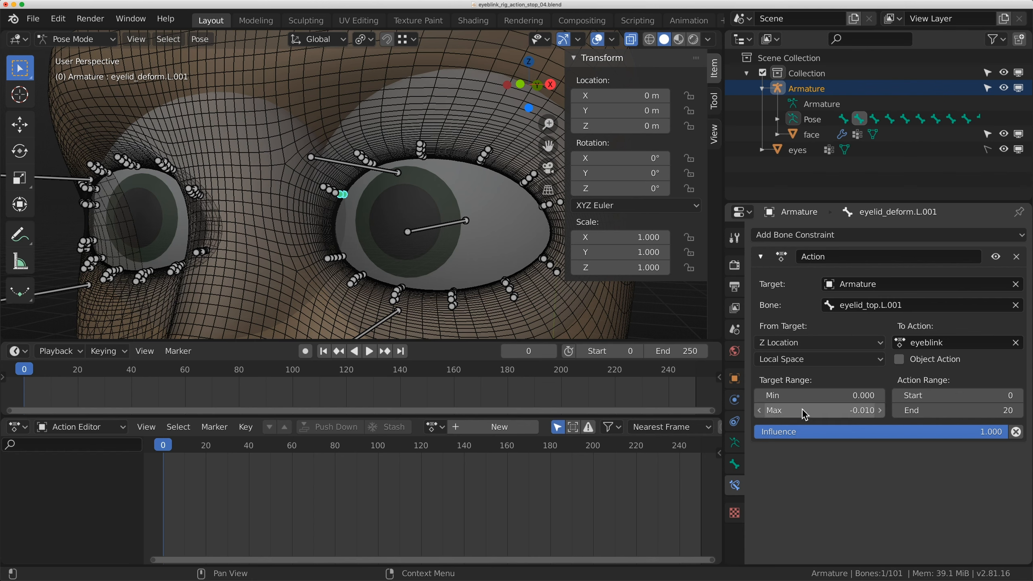
middle_click_drag(236, 126, 254, 121)
left_click(336, 169)
key("g")
key("z")
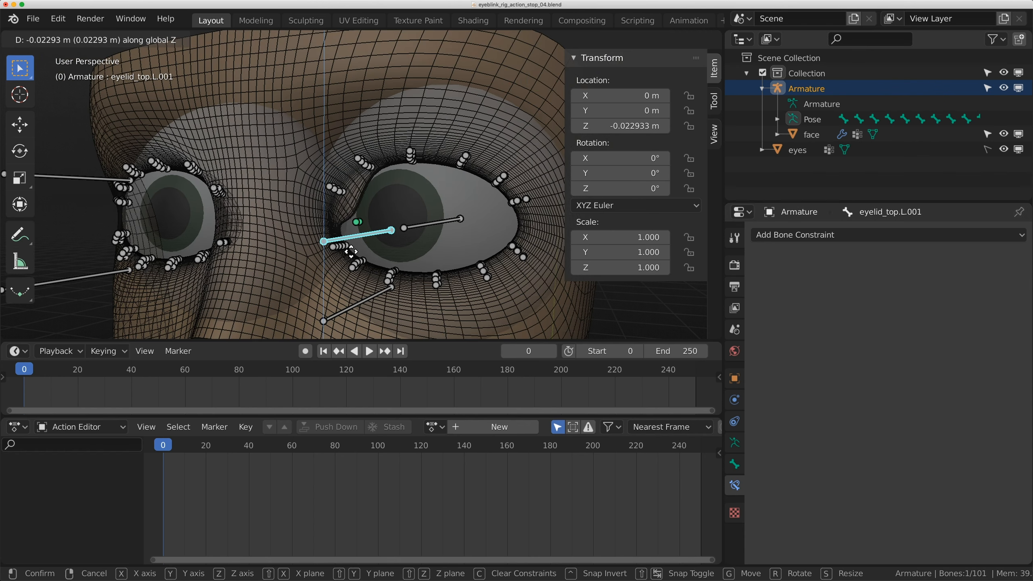
right_click(372, 215)
Set the target range maximum on eyelid_deform.L.001 to -0.025 and test it by lowering eyelid_top.L.001 along global Z
left_click(352, 195)
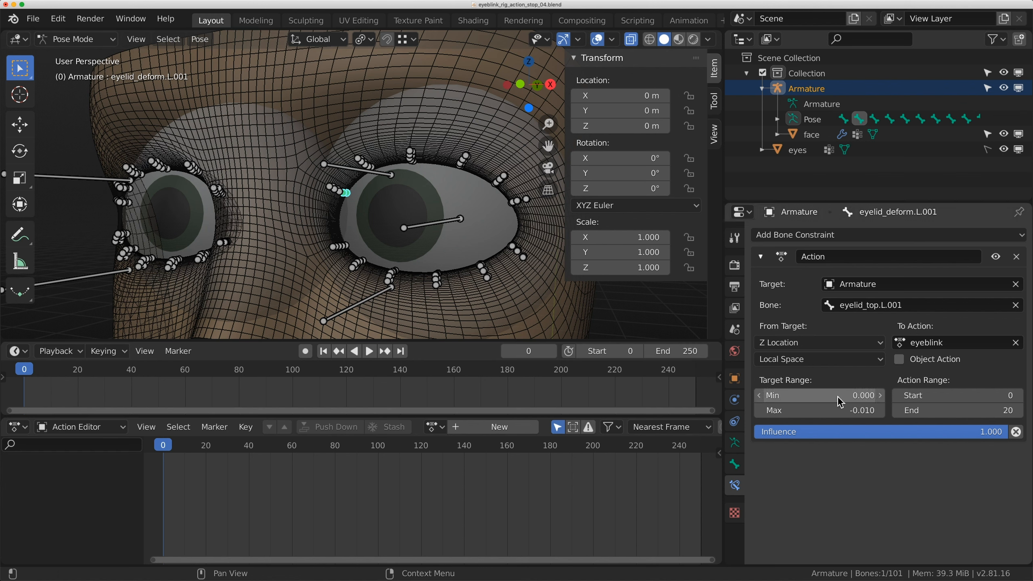
left_click(782, 411)
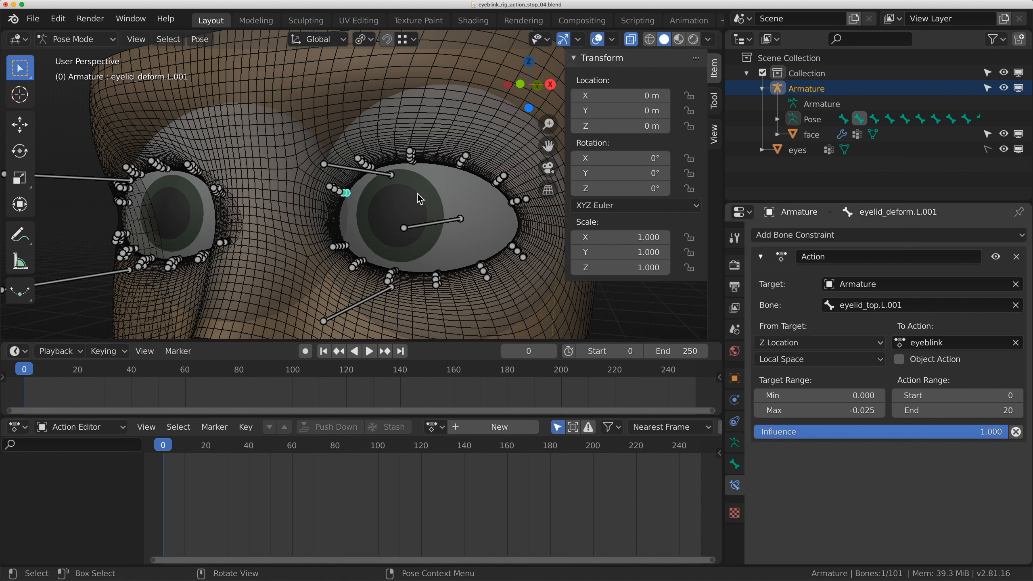
left_click(373, 173)
key("g")
key("z")
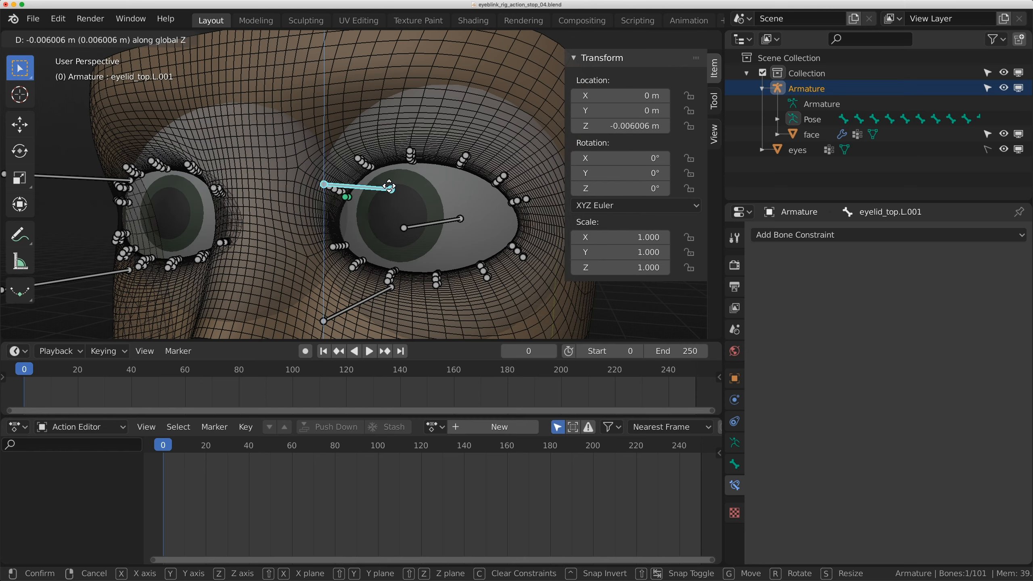
right_click(339, 205)
Select all the deform bones along the left eye's upper lid, keeping eyelid_deform.L.001 as the active bone
scroll(345, 207, "up", 2)
left_click(342, 198)
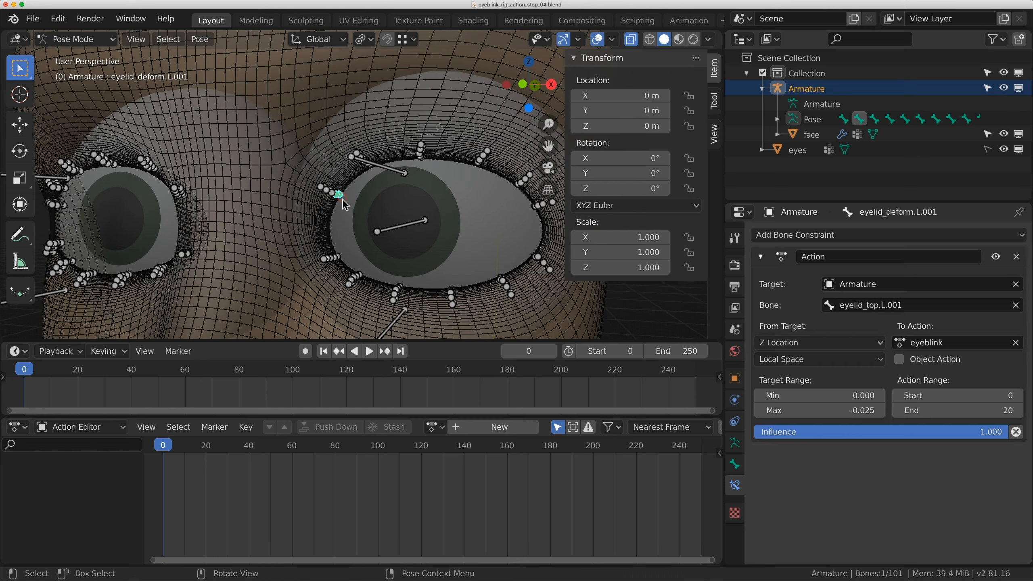
mouse_move(342, 198)
middle_mouse_down()
mouse_move(385, 194)
mouse_move(340, 219)
middle_mouse_up()
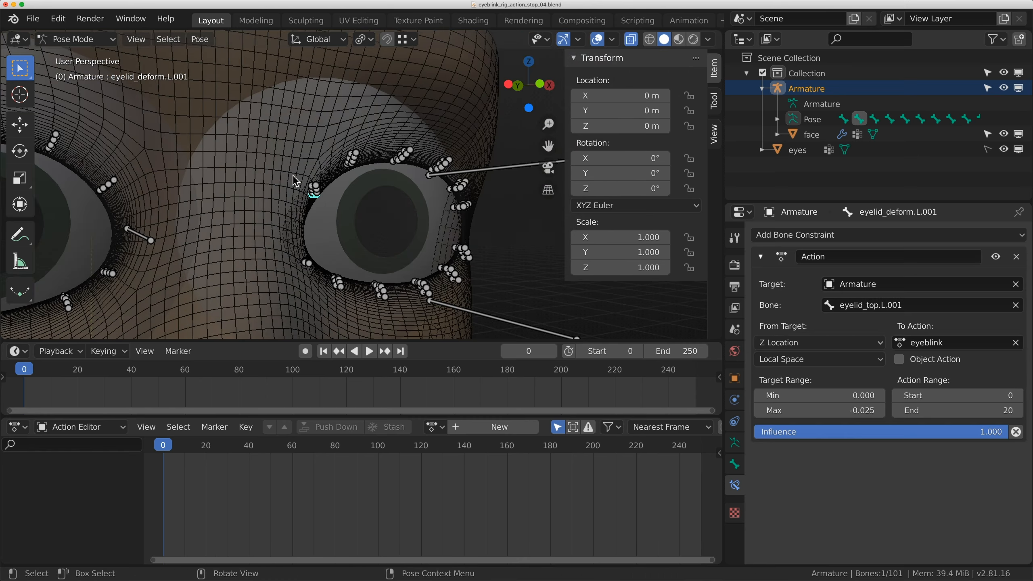
middle_click_drag(447, 216, 486, 226)
scroll(486, 224, "up", 3)
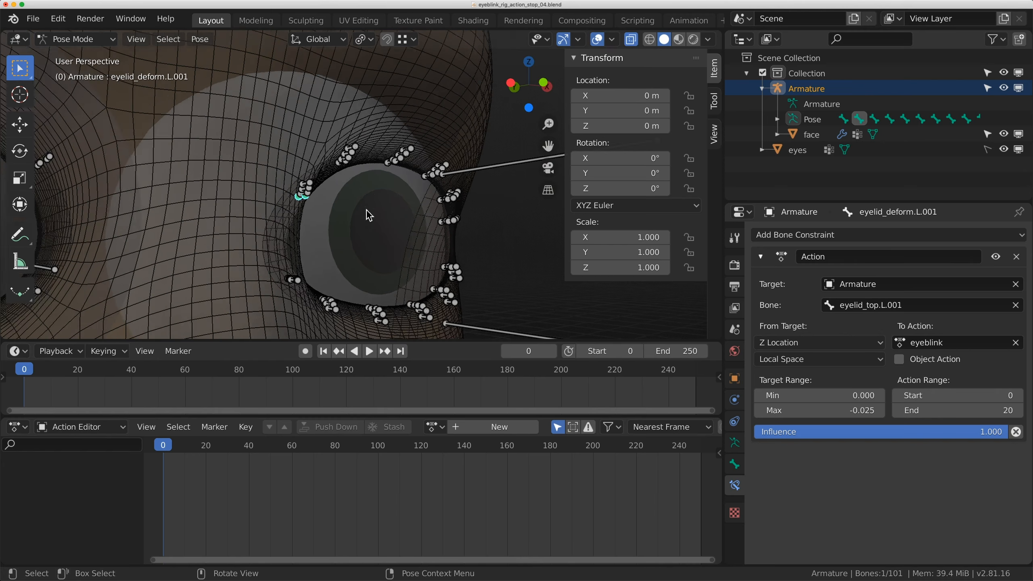
middle_click_drag(374, 200, 334, 189)
key("b")
left_click_drag(334, 187, 431, 240)
middle_click_drag(431, 237, 375, 201)
Look up the Copy Attributes Menu add-on in the preferences by searching for "copy", view its details, and close the preferences
left_click(57, 18)
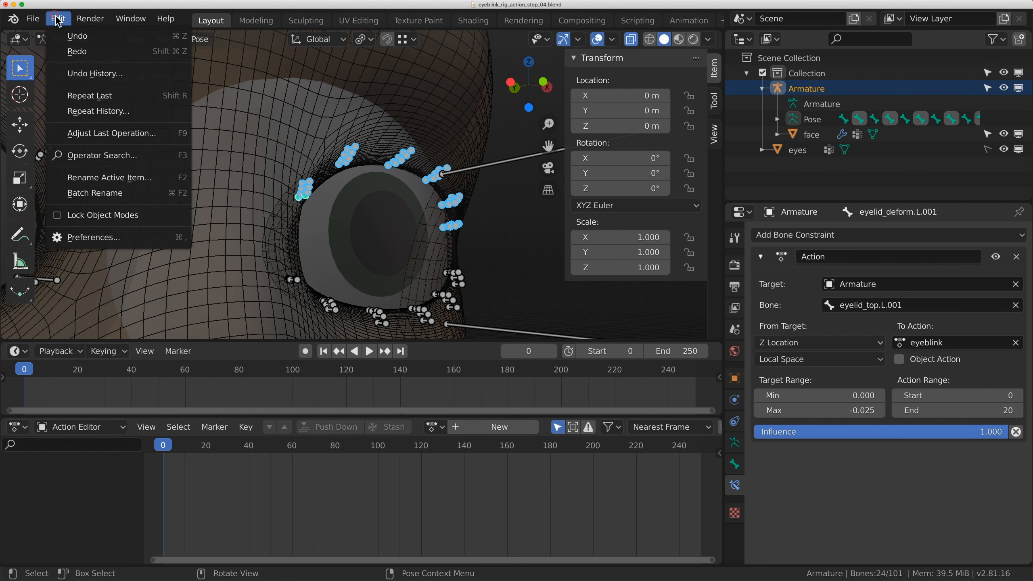
left_click(107, 233)
left_click_drag(236, 46, 312, 41)
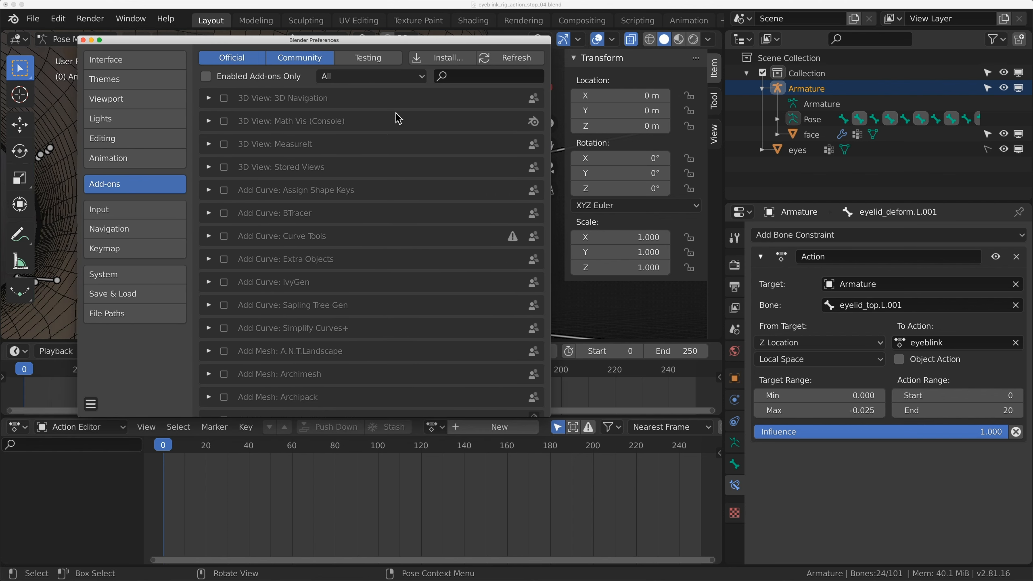
type("cop")
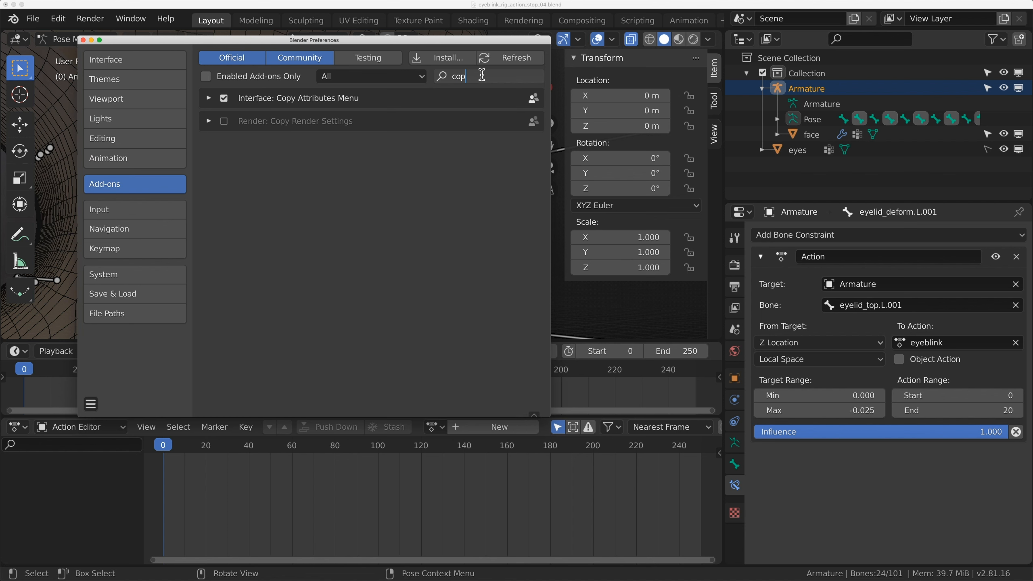
type("y")
left_click(354, 166)
left_click(208, 98)
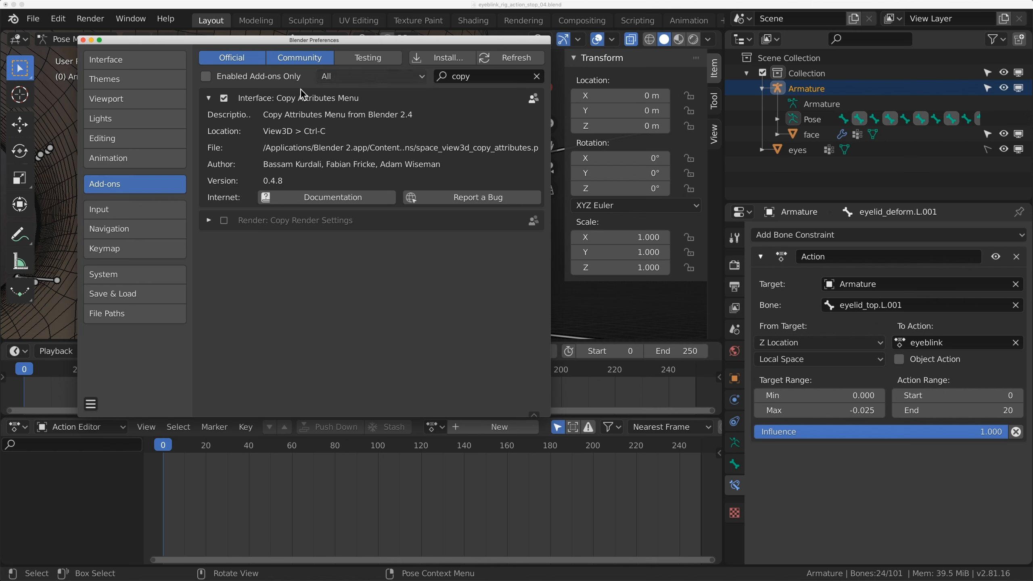
left_click(82, 39)
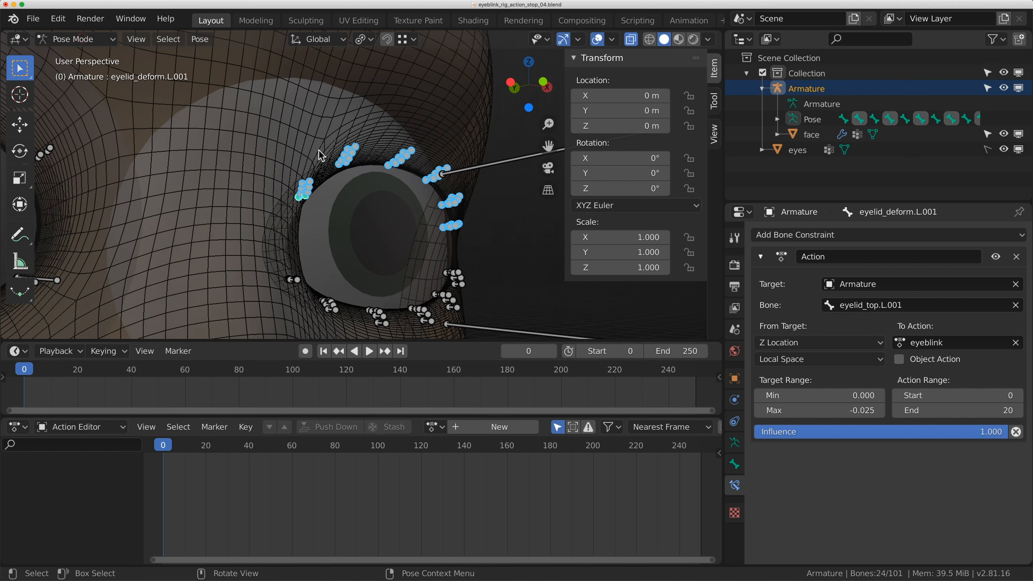
Copy the Action constraint from eyelid_deform.L.001 to the other selected upper-lid deform bones using Copy Selected Constraints
scroll(370, 188, "up", 3)
middle_click_drag(369, 189, 401, 189)
left_click(426, 122)
left_click_drag(447, 105, 279, 256)
middle_click_drag(280, 256, 304, 224)
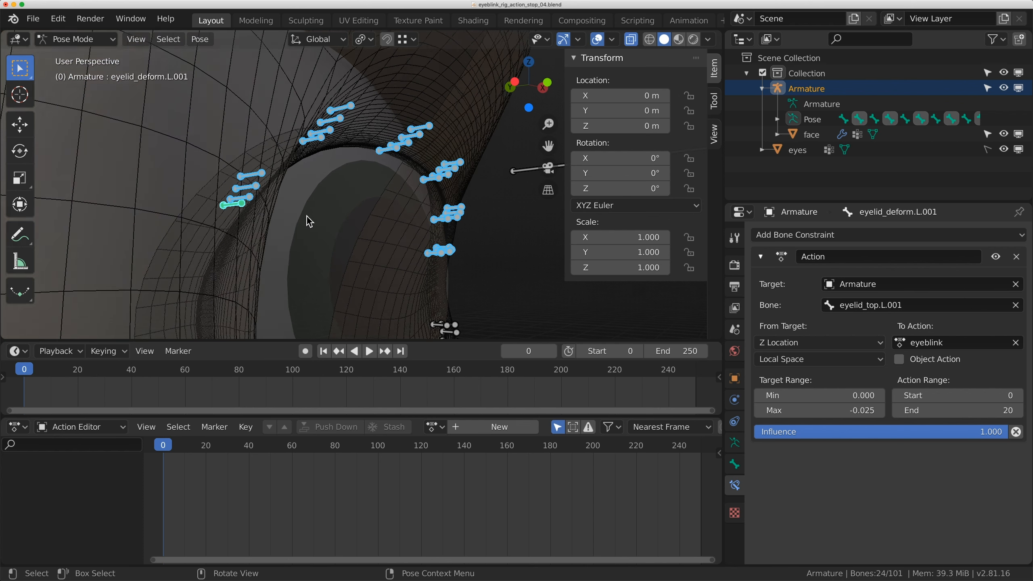
scroll(210, 215, "up", 3)
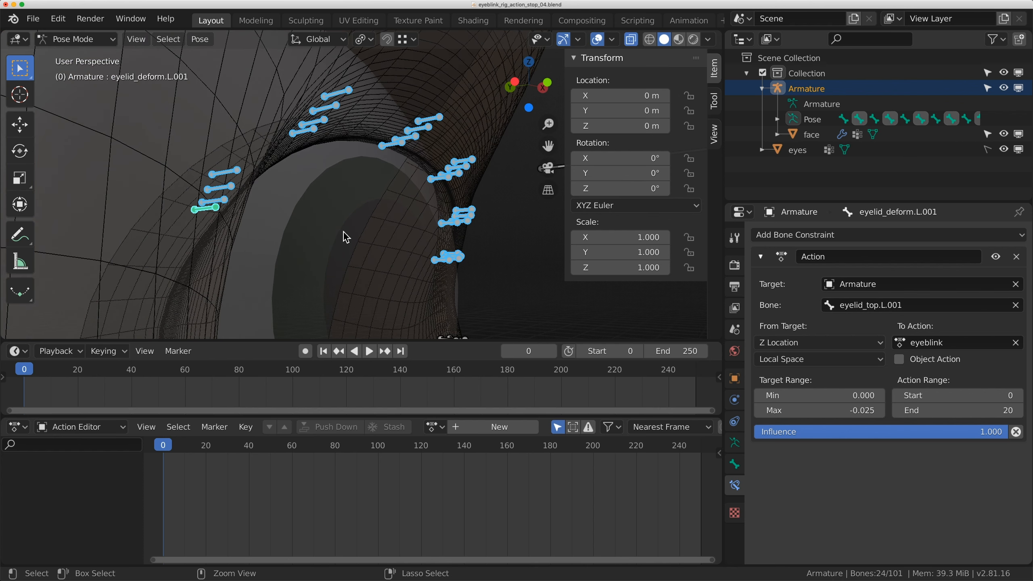
key("ctrl+c")
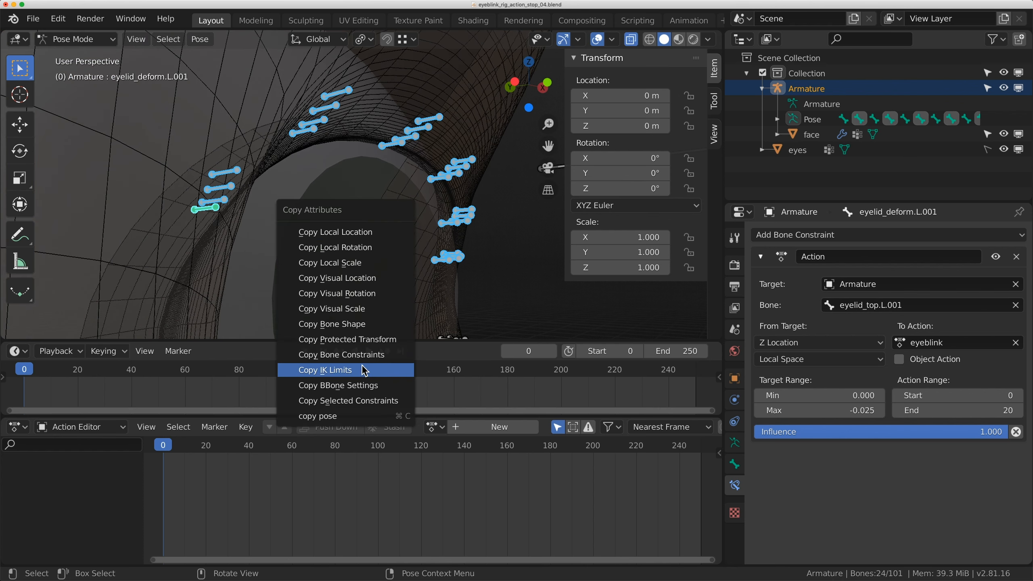
left_click(372, 402)
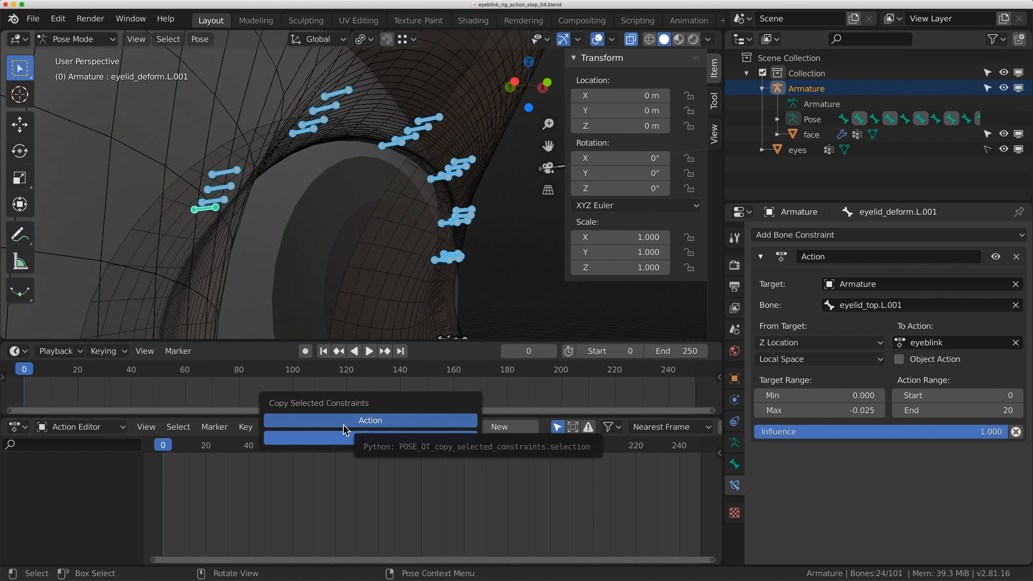
left_click(370, 438)
Test the left upper lid by moving eyelid_top.L.001 freely up and down, and clear the bone's location
middle_click_drag(366, 212, 311, 191)
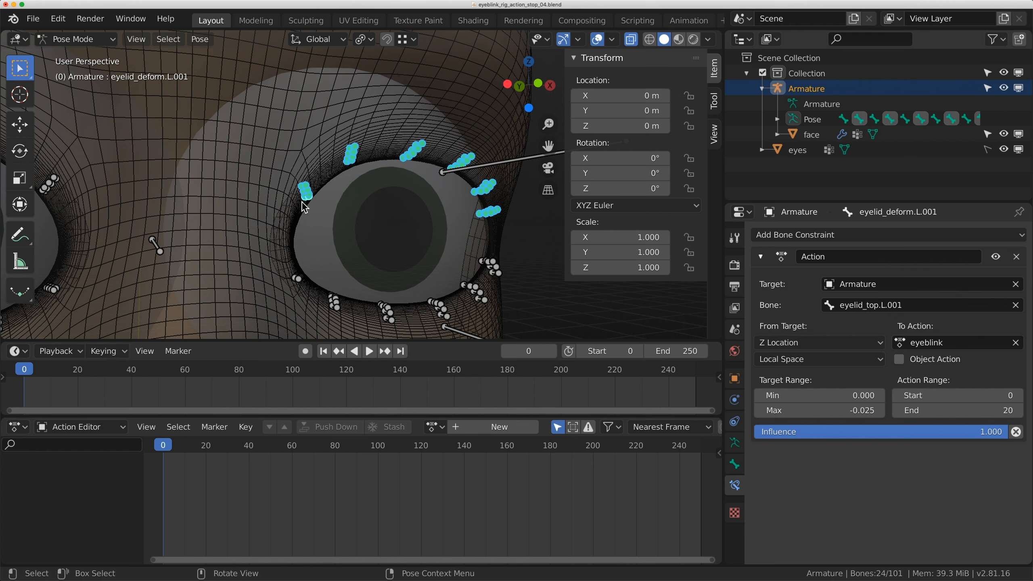
middle_click_drag(472, 177, 410, 179)
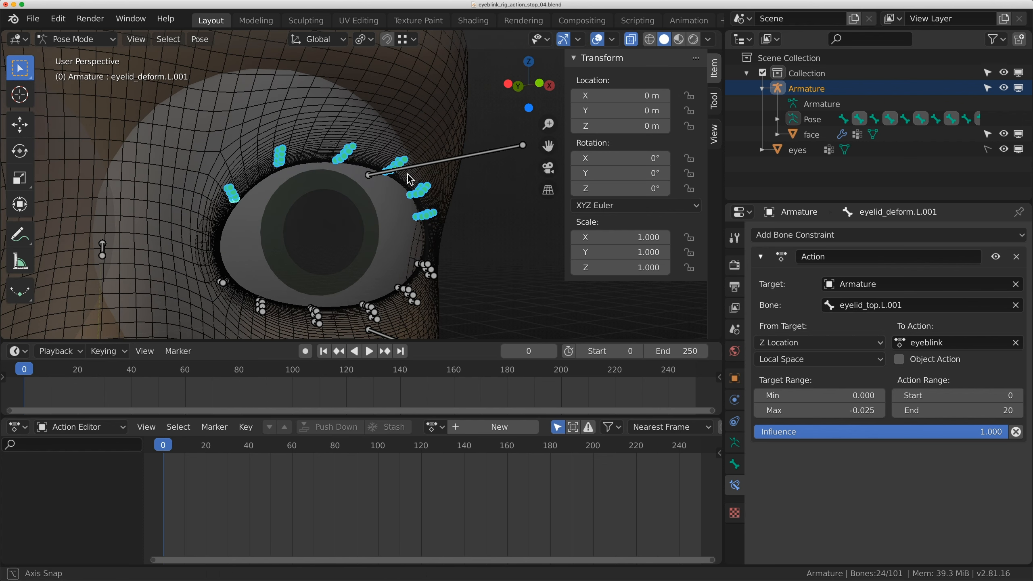
left_click(496, 152)
key("g")
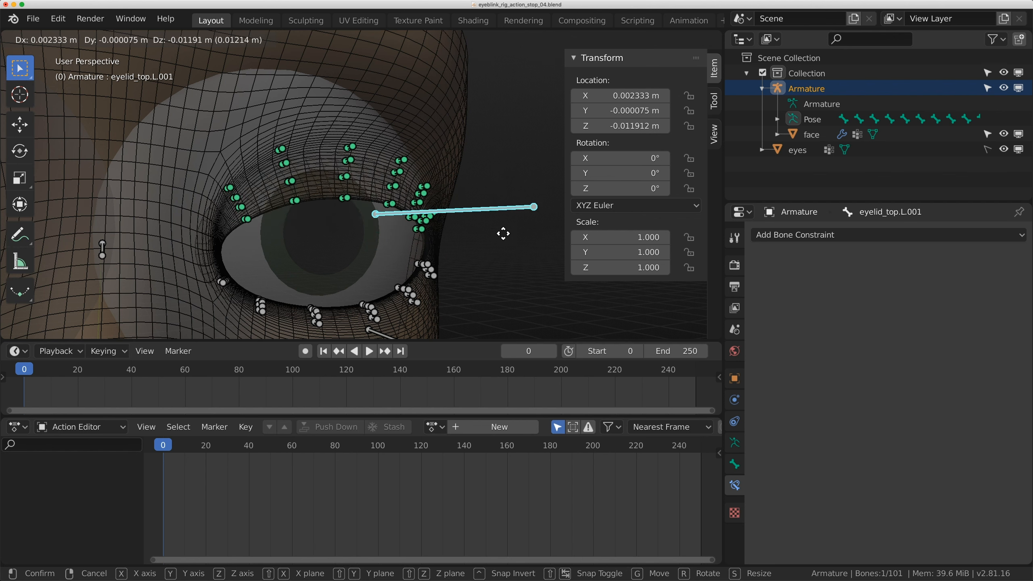
left_click(490, 266)
middle_click_drag(440, 183, 414, 185)
key("g")
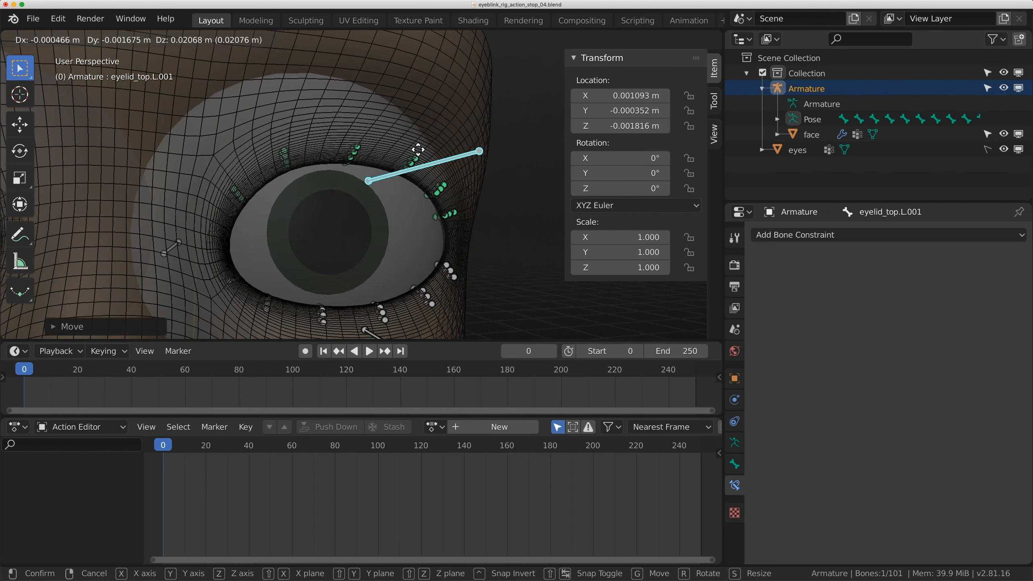
left_click(414, 267)
key("alt+g")
Test the left upper lid by lowering eyelid_top.L.001 along global Z, and clear the bone's location
scroll(353, 213, "down", 1)
middle_click_drag(351, 212, 345, 206)
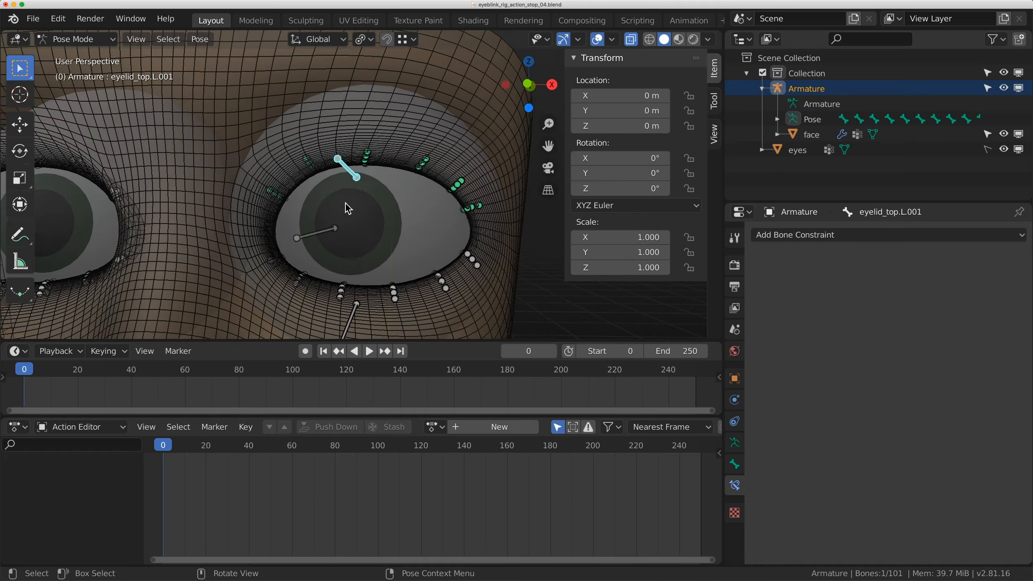
key("g")
key("z")
left_click(328, 276)
key("alt+g")
Copy the Action constraint from eyelid_deform.L.001 to the lower-lid deform bone eyelid_deform.L.025 at the inner corner of the left eye
scroll(361, 245, "up", 2)
middle_click_drag(328, 276, 386, 158)
left_click(396, 213)
left_click(379, 145, "shift")
middle_click_drag(319, 233, 334, 238)
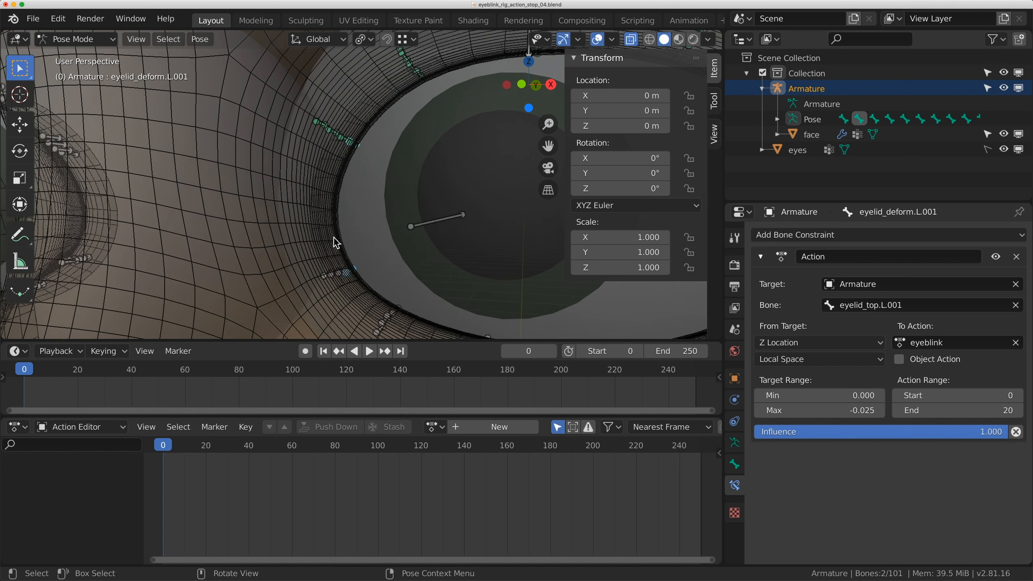
key("ctrl+c")
left_click(334, 236)
left_click(334, 254)
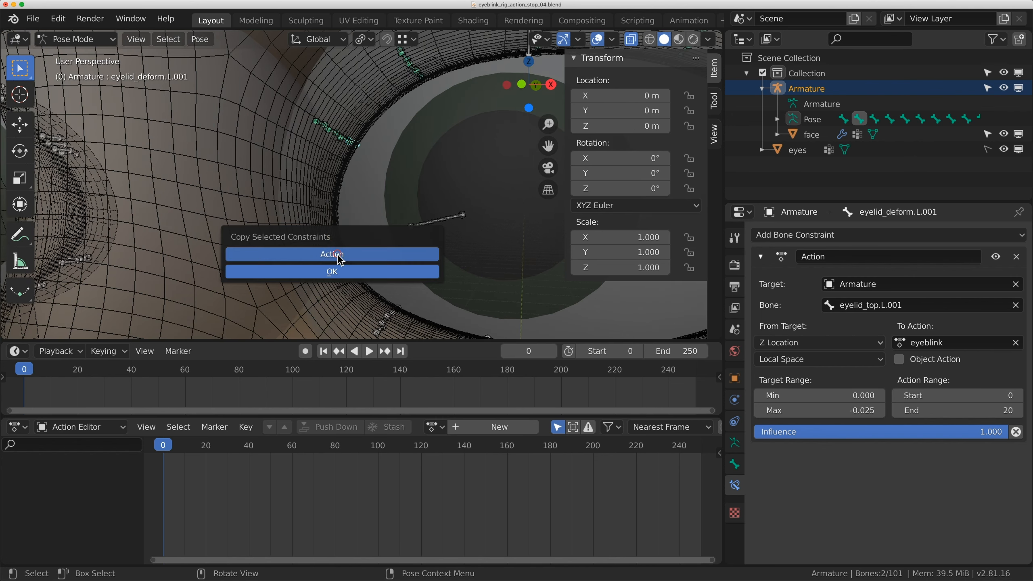
left_click(326, 271)
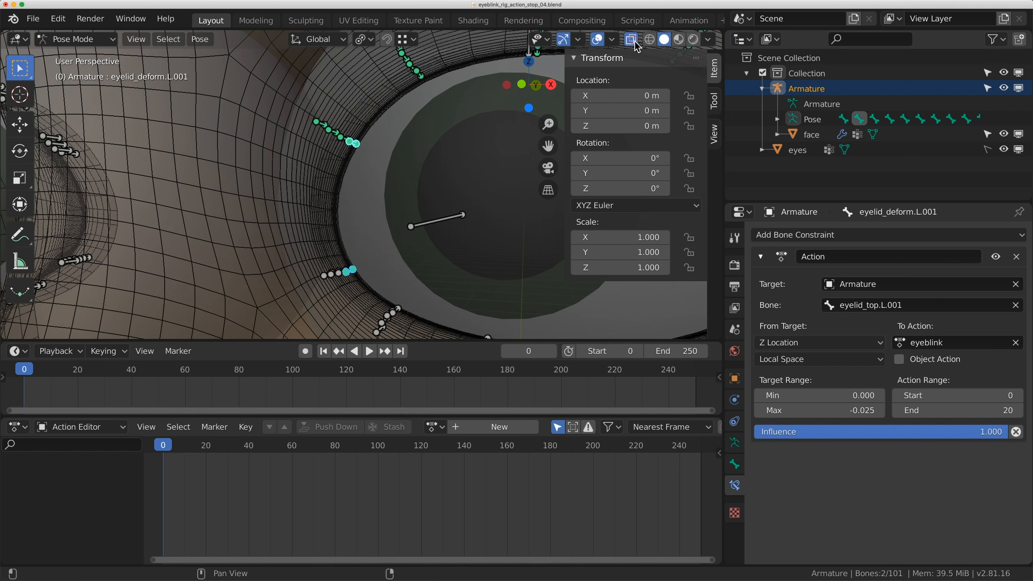
Set the target bone of the Action constraint on eyelid_deform.L.025 to eyelid_bot.L.001
scroll(335, 266, "down", 2)
scroll(329, 246, "up", 1)
scroll(344, 247, "up", 5)
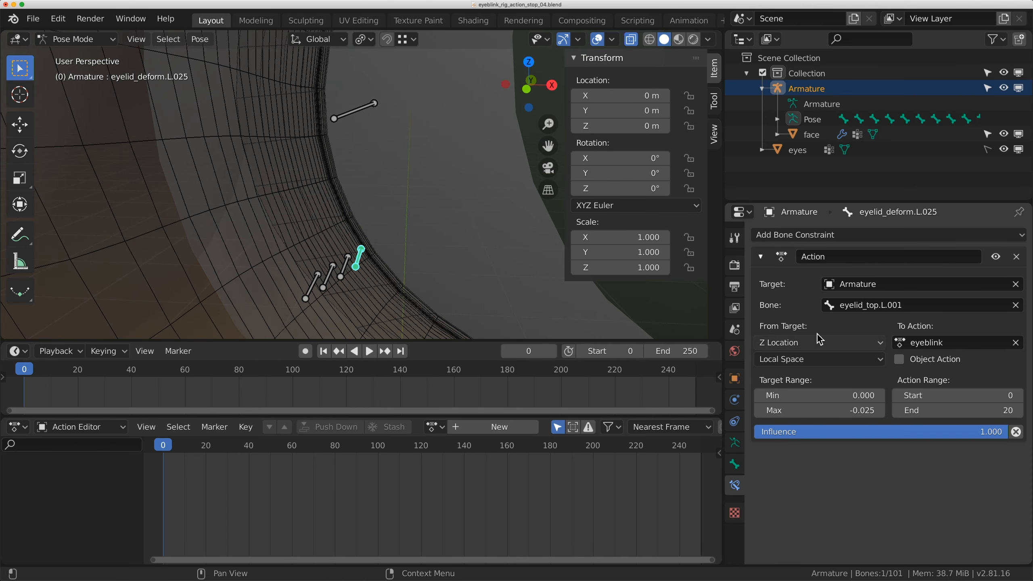
left_click(873, 305)
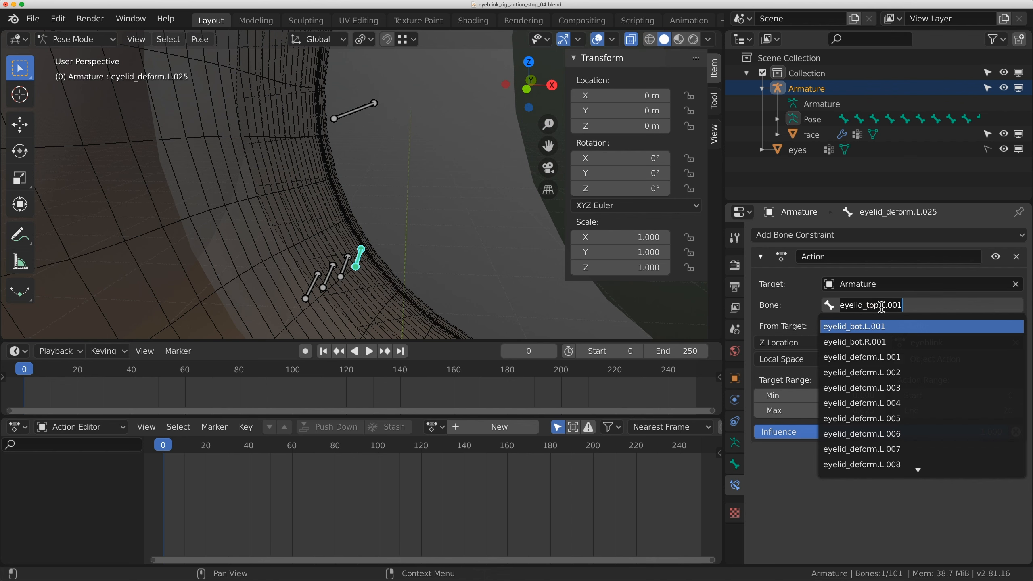
key("BackSpace")
type("bot")
left_click(887, 327)
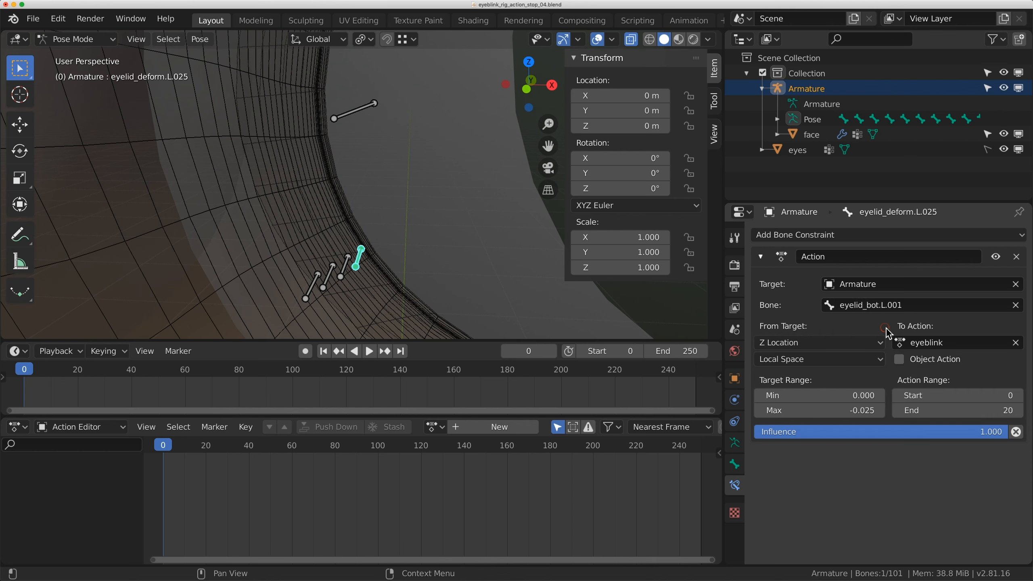
Set the target range maximum of the Action constraint on eyelid_deform.L.025 to 0.025
scroll(358, 265, "down", 5)
left_click(505, 256)
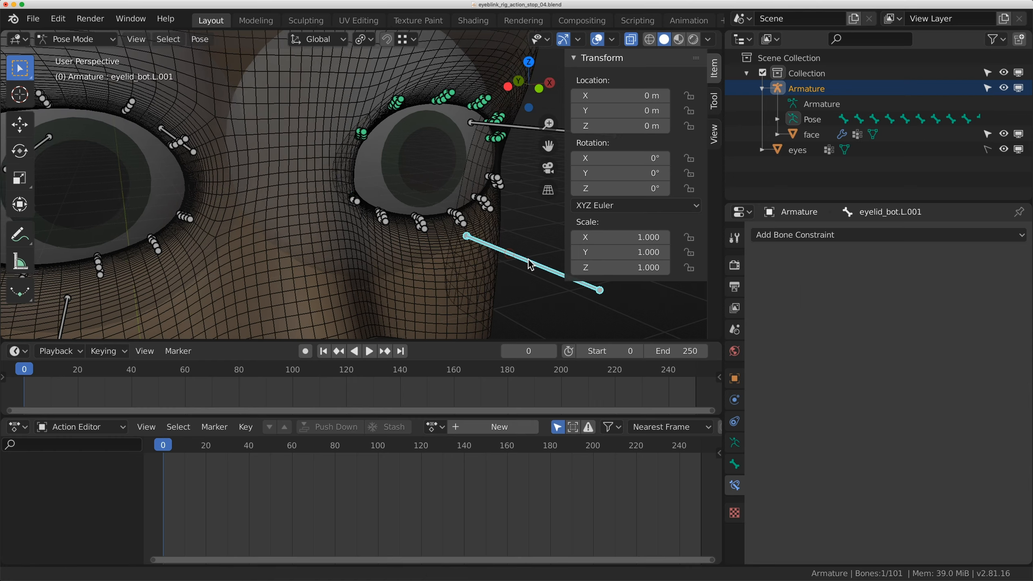
scroll(502, 246, "down", 3)
scroll(470, 295, "up", 10)
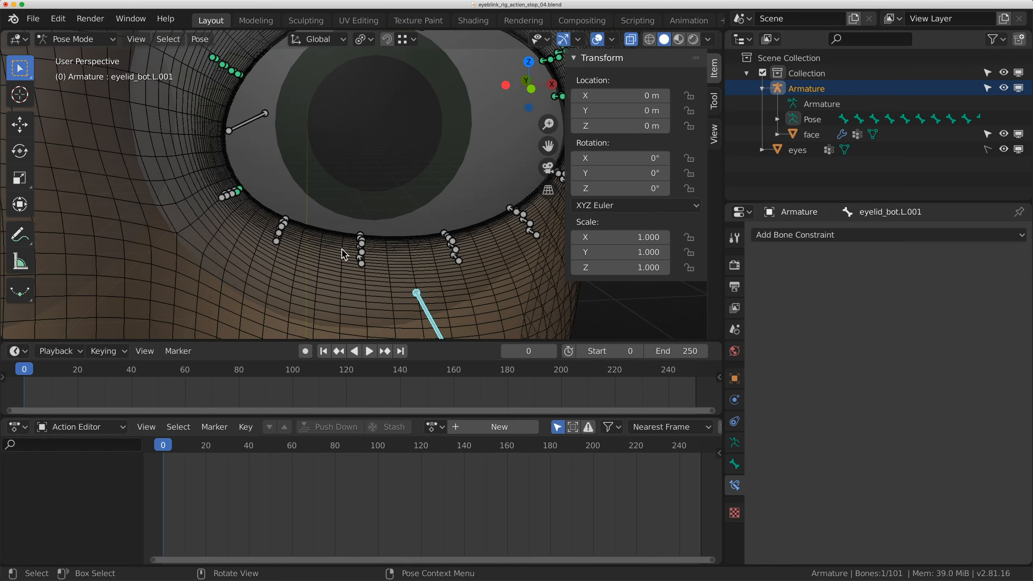
scroll(373, 158, "up", 1)
left_click(385, 125)
left_click(838, 405)
key("Delete")
key("Return")
Test the lower-lid constraint by raising eyelid_bot.L.001 along global Z, and cancel the move
scroll(441, 208, "down", 5)
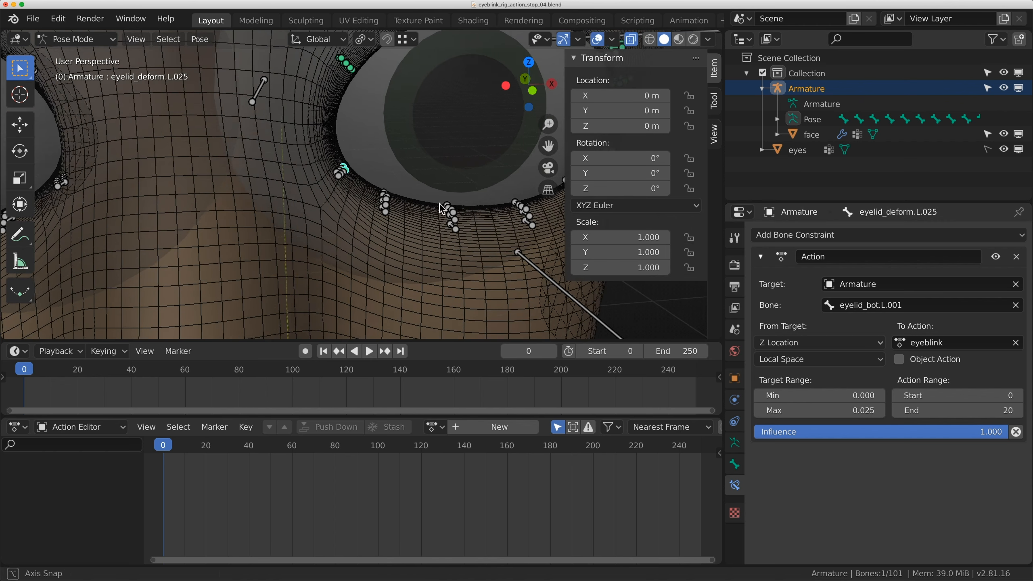
left_click(557, 285)
key("g")
key("z")
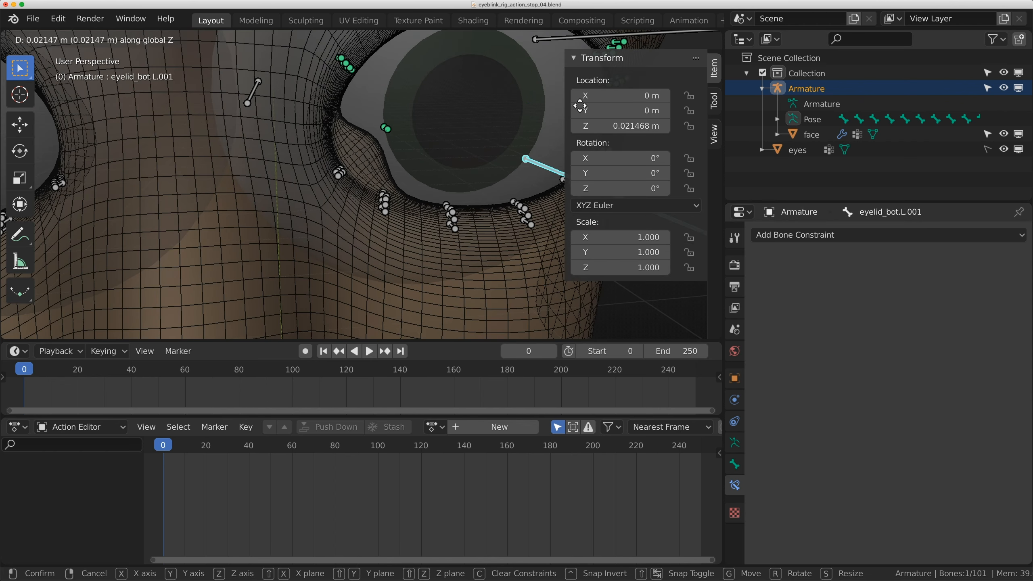
key("Escape")
Select all lower-lid deform bones of the left eye with eyelid_deform.L.025 active and copy its Action constraint to them
middle_click_drag(453, 228, 400, 174)
left_click(272, 190)
key("b")
left_click_drag(459, 153, 239, 265)
middle_click_drag(280, 242, 260, 206)
scroll(259, 206, "up", 5)
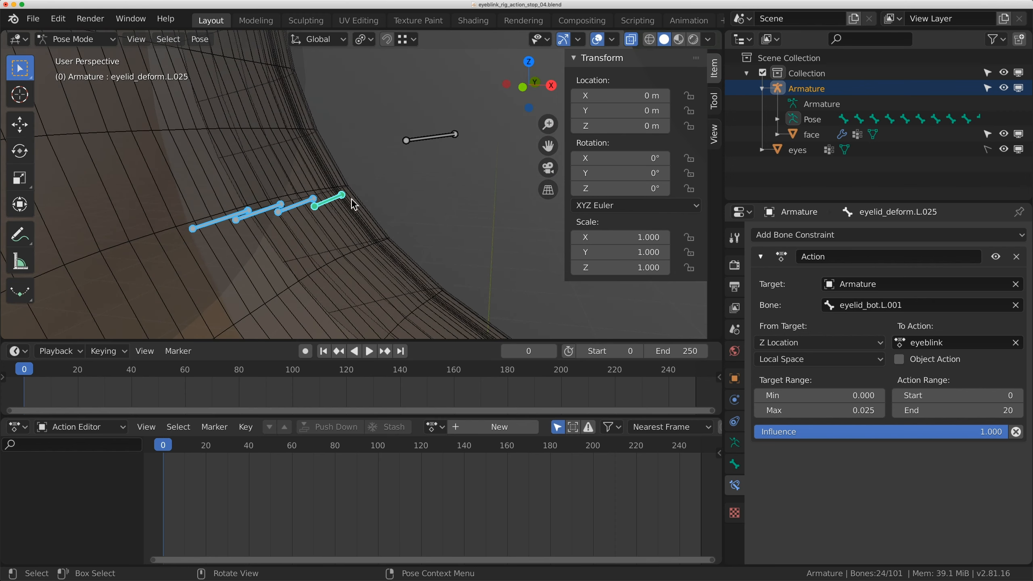
key("ctrl+c")
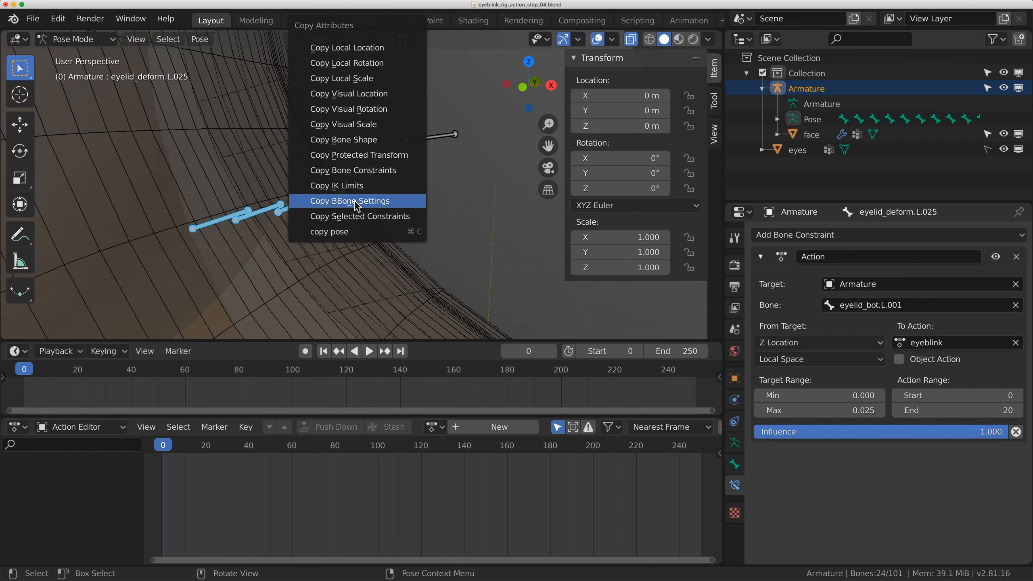
left_click(329, 213)
left_click(350, 236)
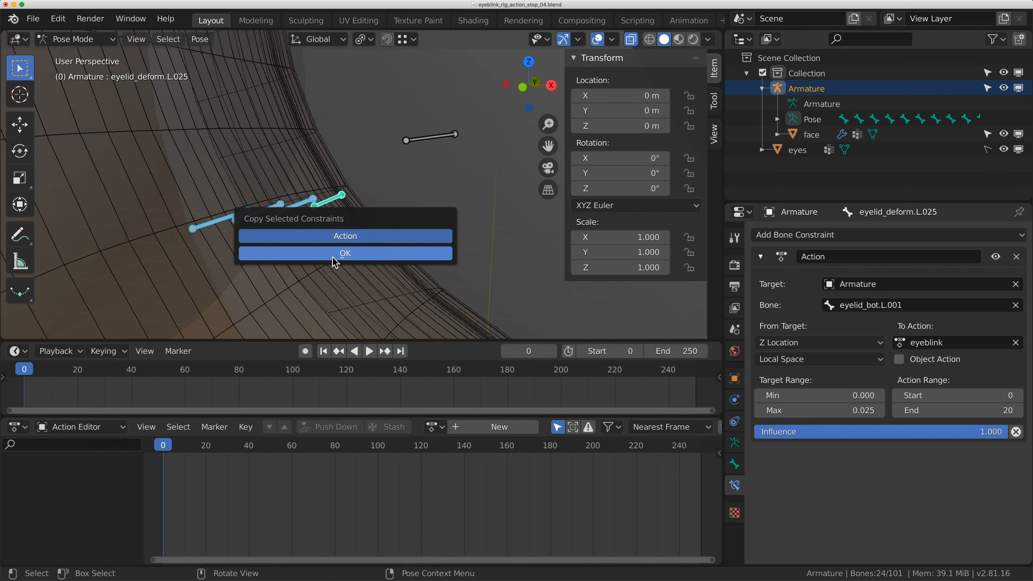
left_click(333, 255)
Test the left eye's lids by moving eyelid_bot.L.001 along global Z and lowering eyelid_top.L.001
scroll(355, 232, "down", 5)
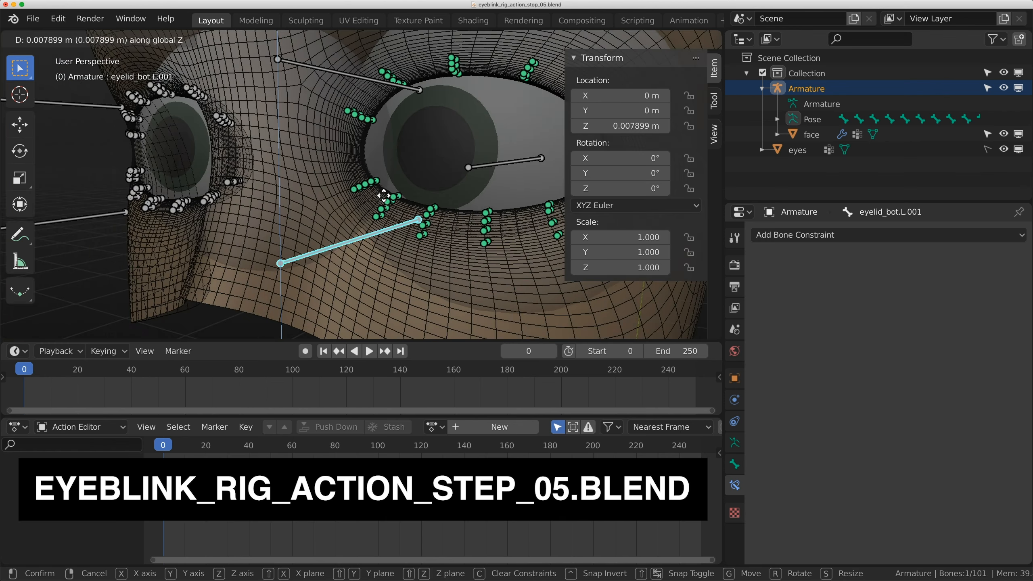
left_click(404, 100)
left_click(356, 79)
key("g")
left_click(367, 129)
Copy the Action constraint from eyelid_deform.L.001 to eyelid_deform.R.001 on the opposite eye
left_click(348, 170)
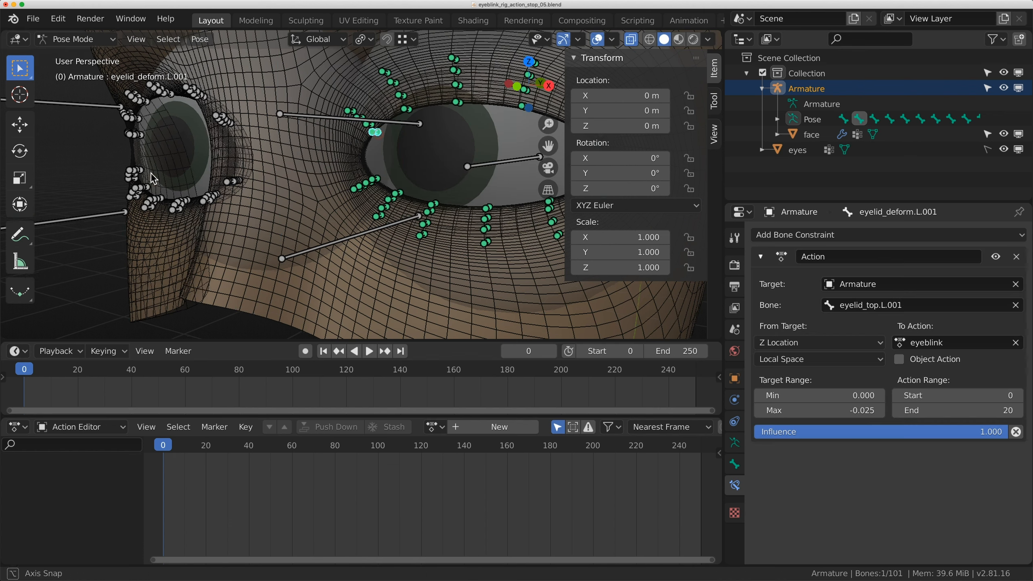
middle_click_drag(245, 181, 362, 211, "shift")
scroll(285, 179, "up", 2)
left_click(242, 163)
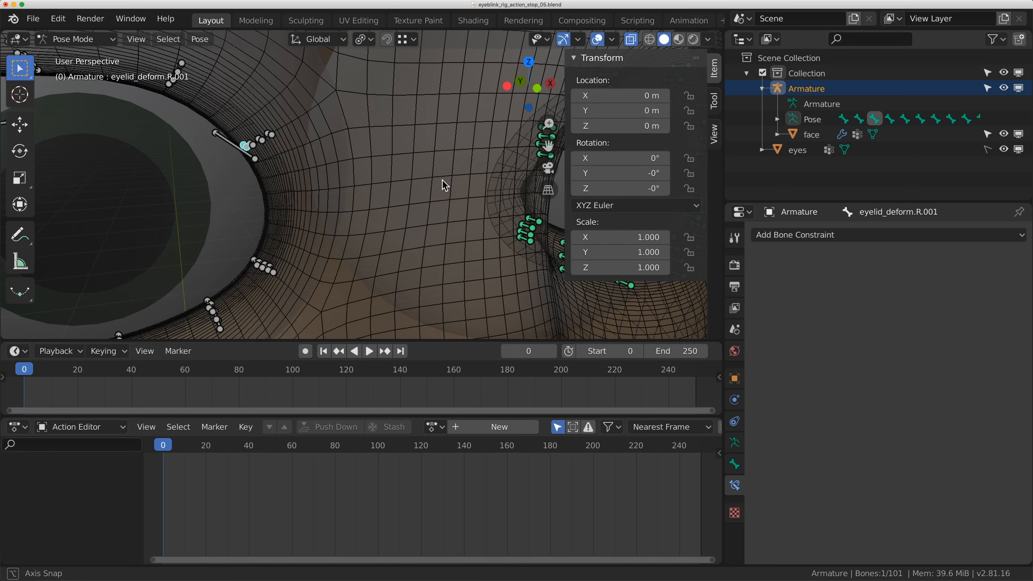
middle_click_drag(442, 179, 327, 192, "shift")
scroll(327, 192, "up", 2)
left_click(418, 169, "shift")
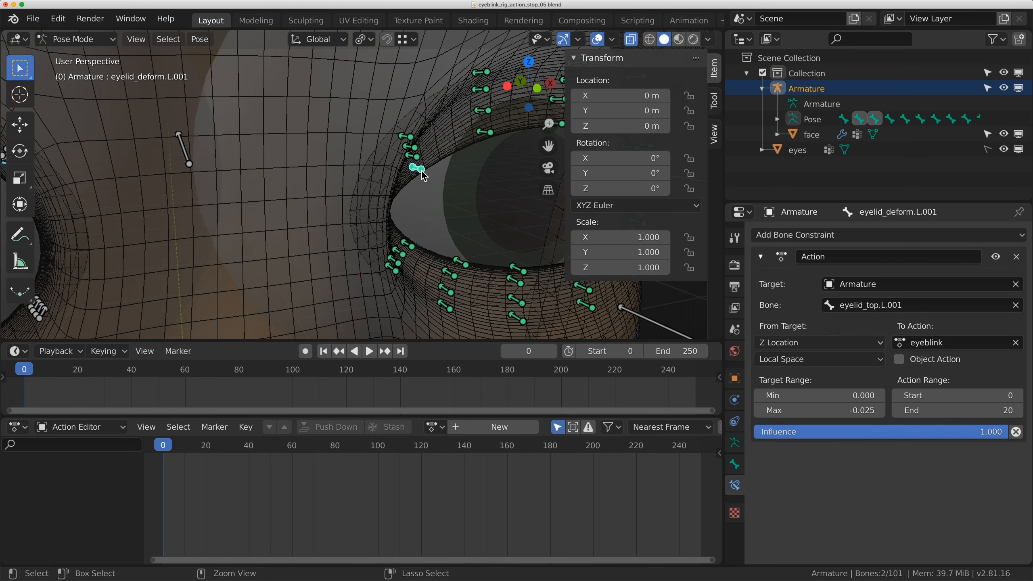
key("ctrl+c")
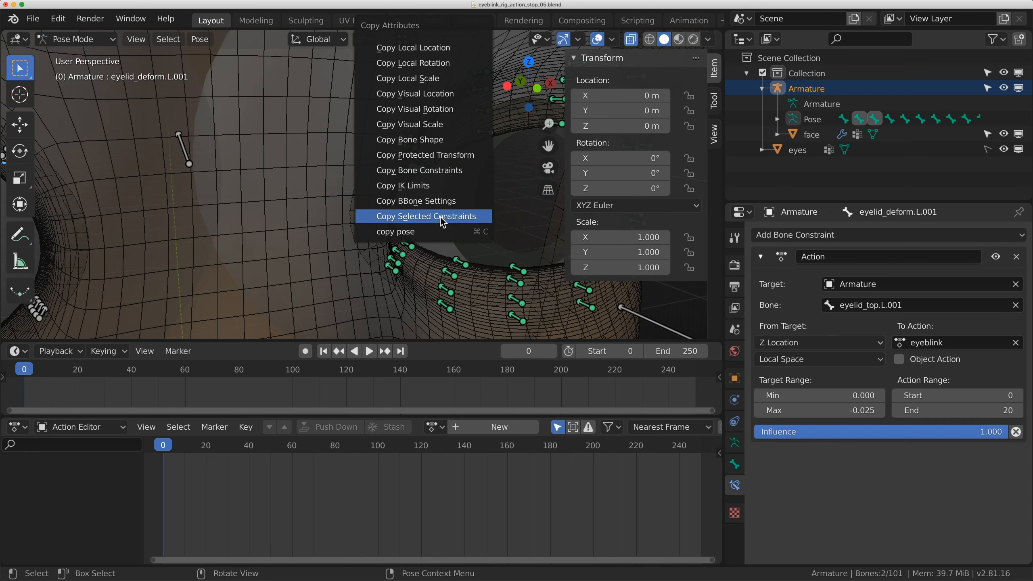
left_click(442, 220)
left_click(417, 248)
Set the target bone of eyelid_deform.R.001's Action constraint to eyelid_top.R.001
scroll(415, 246, "down", 3)
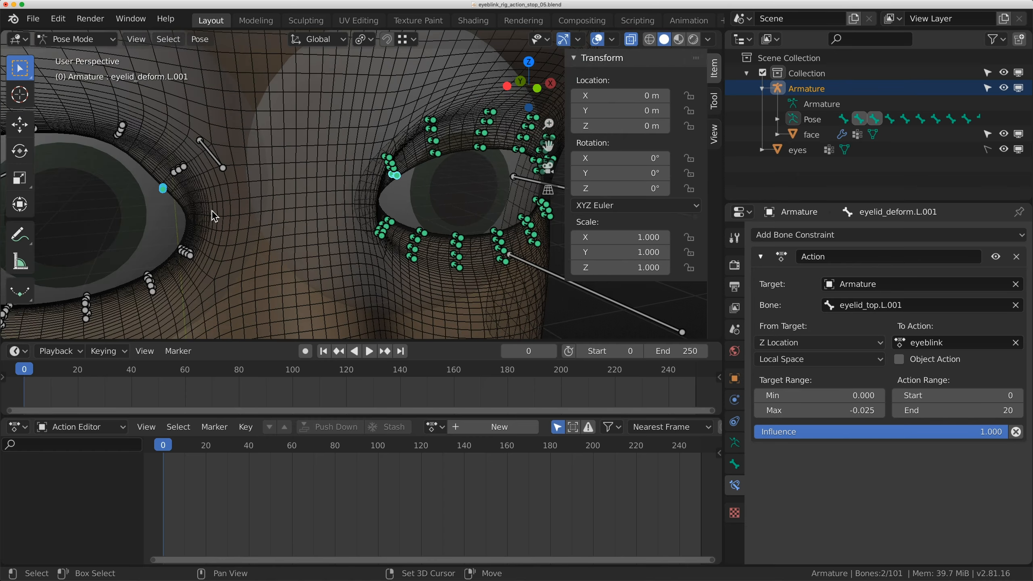
middle_click_drag(211, 210, 372, 226, "shift")
scroll(373, 226, "up", 2)
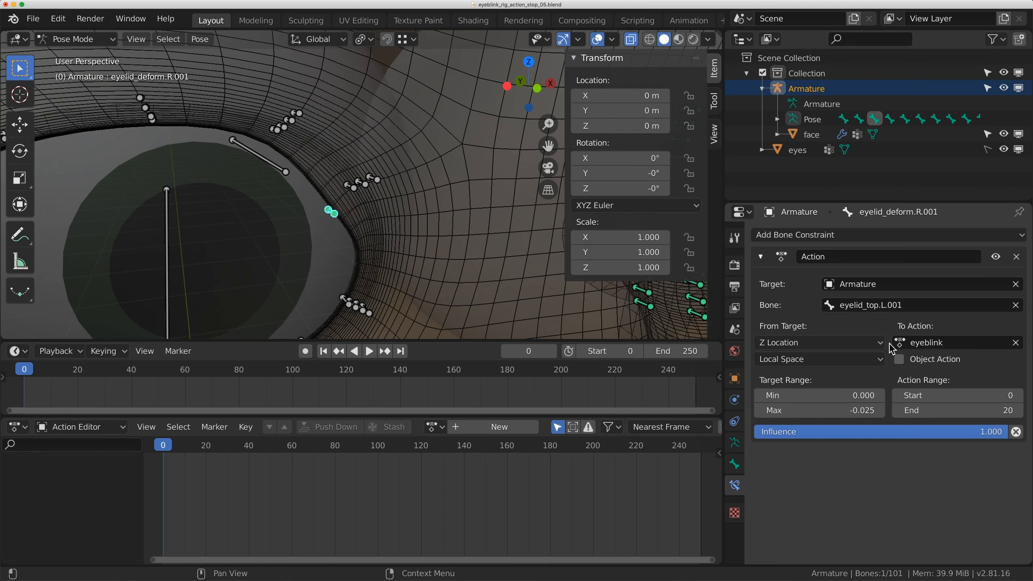
left_click(874, 306)
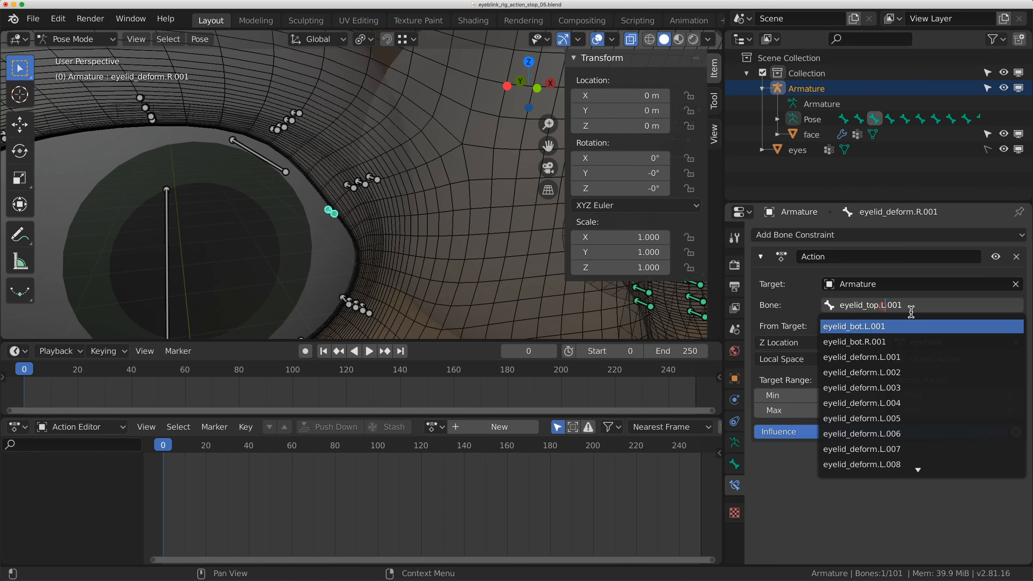
key("BackSpace")
type("R")
key("Return")
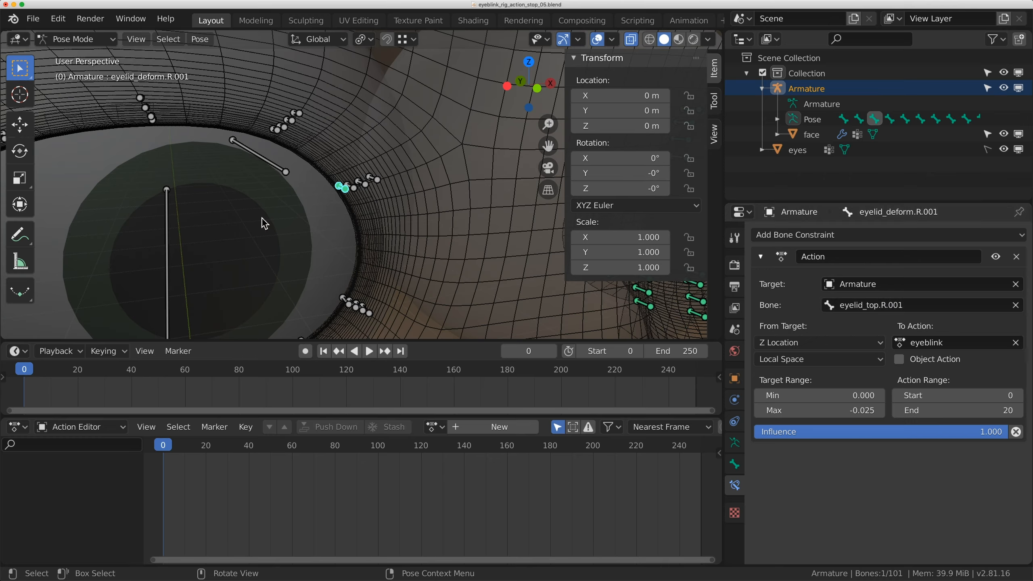
Select all upper-lid deform bones of the right eye with eyelid_deform.R.001 active and copy its Action constraint to them
scroll(384, 220, "down", 3)
middle_click_drag(384, 219, 395, 188)
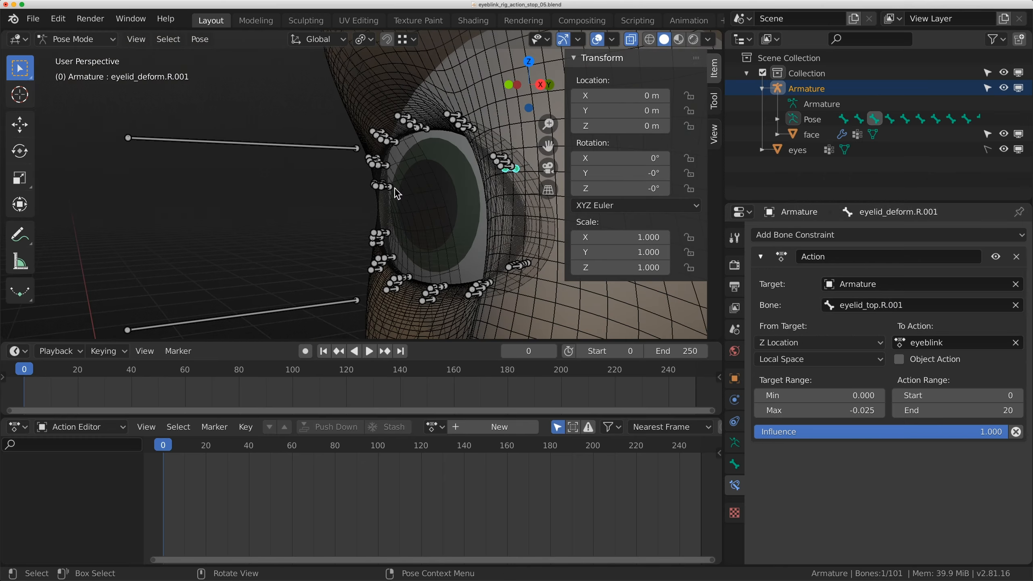
left_click_drag(367, 207, 510, 87)
middle_click_drag(503, 122, 430, 150, "shift")
scroll(431, 149, "up", 4)
middle_click_drag(521, 186, 478, 201, "shift")
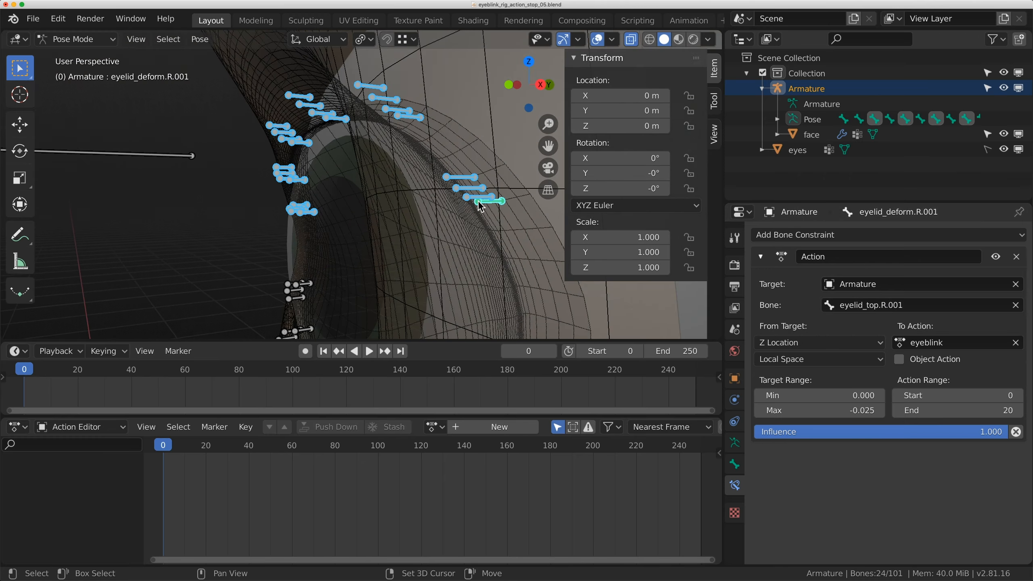
key("ctrl+c")
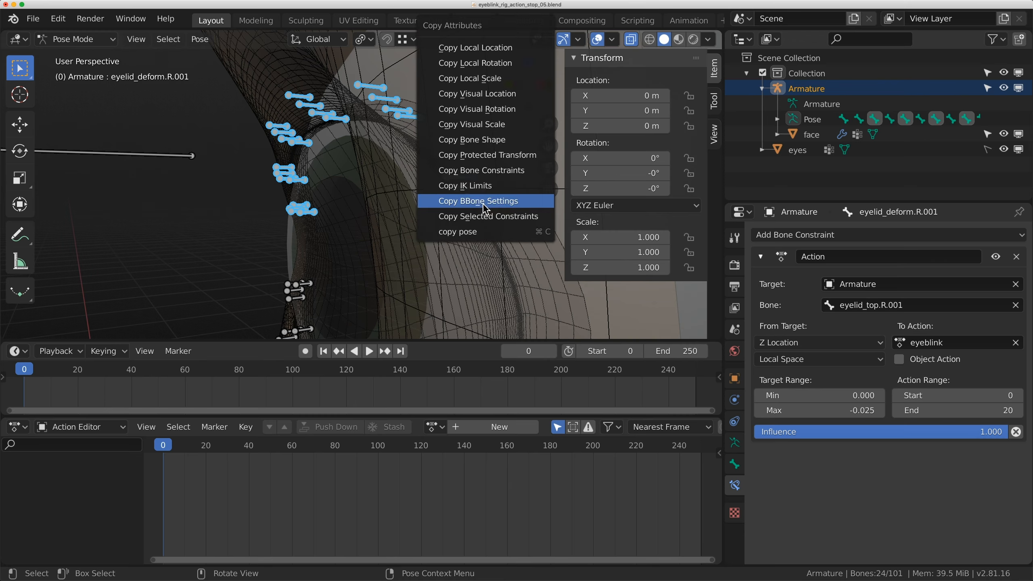
left_click(483, 203)
left_click(457, 256)
Copy the Action constraint from eyelid_deform.R.001 to the lower-lid bone eyelid_deform.R.025
middle_click_drag(457, 257, 461, 234)
left_click(473, 221)
scroll(462, 234, "up", 2)
middle_click_drag(461, 234, 447, 207)
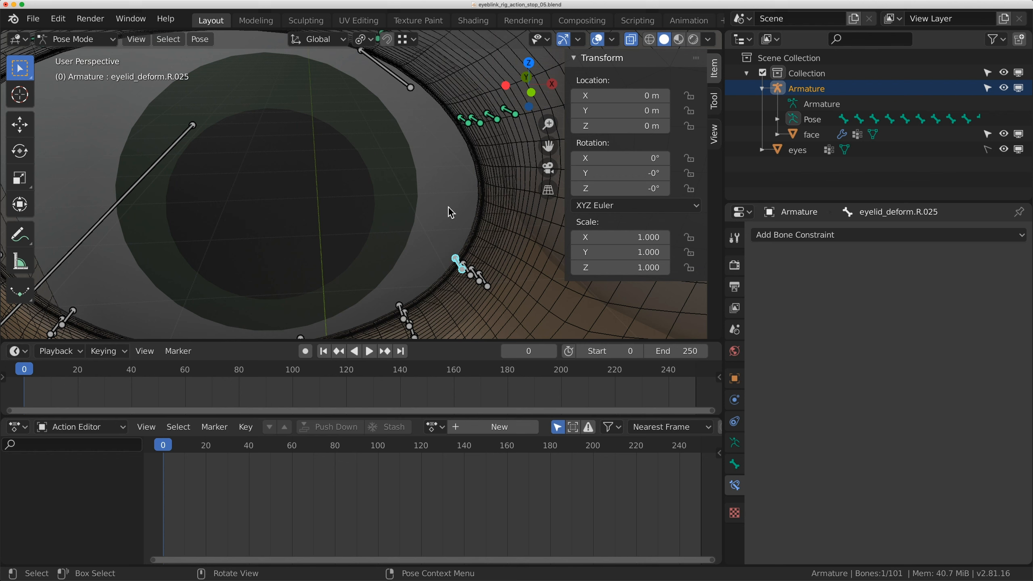
left_click(468, 127, "shift")
key("ctrl+c")
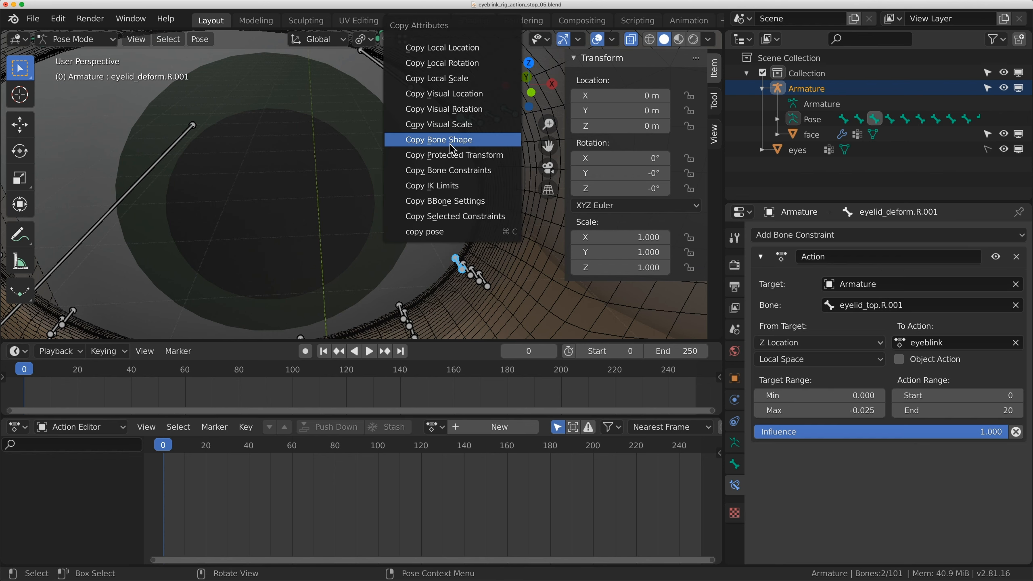
left_click(447, 215)
left_click(440, 249)
scroll(448, 263, "up", 1)
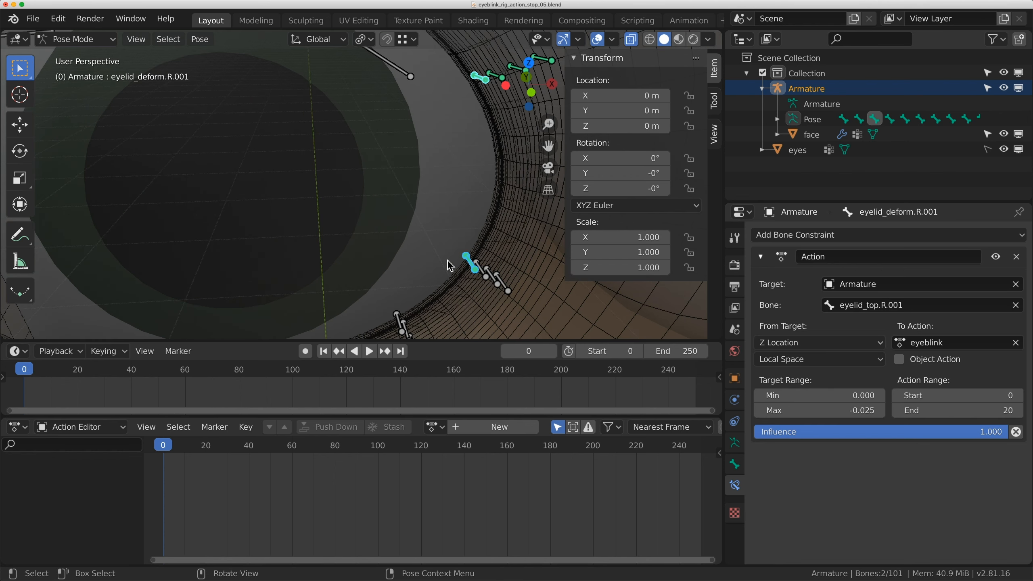
Set eyelid_deform.R.025's Action constraint to target bone eyelid_bot.R.001 with a target range maximum of 0.025
left_click(879, 310)
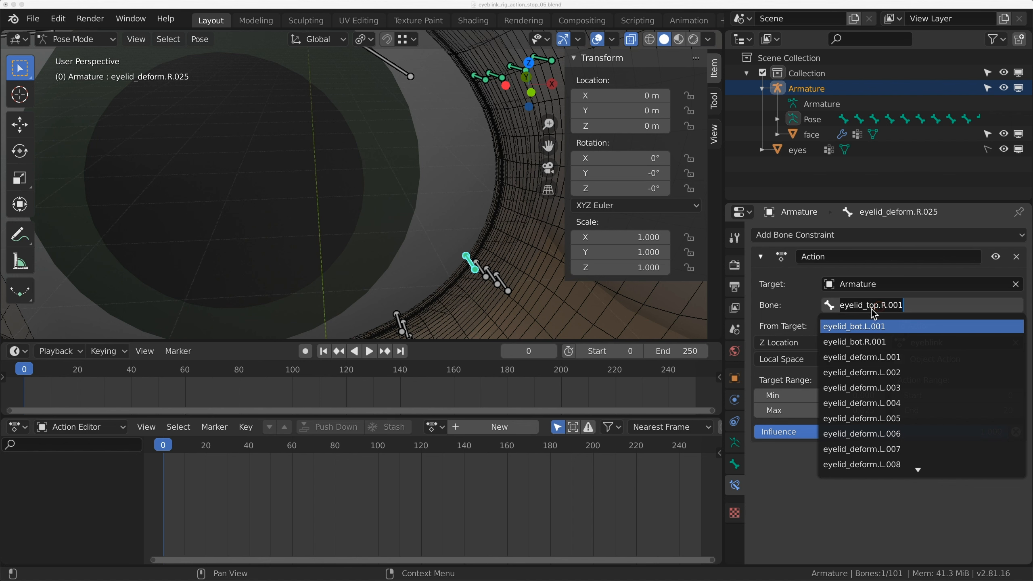
double_click(879, 309)
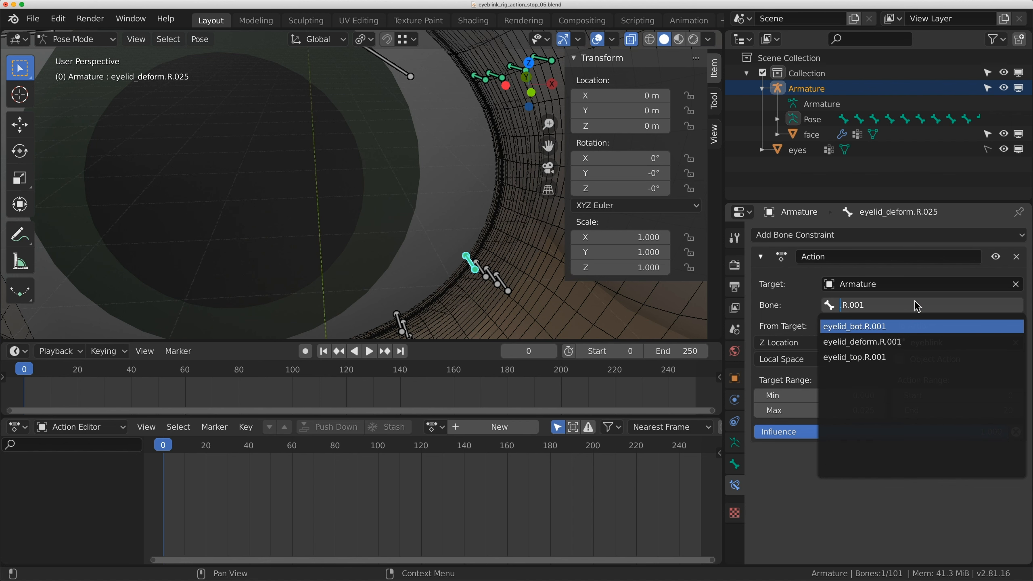
key("Escape")
left_click(880, 309)
left_click(881, 310)
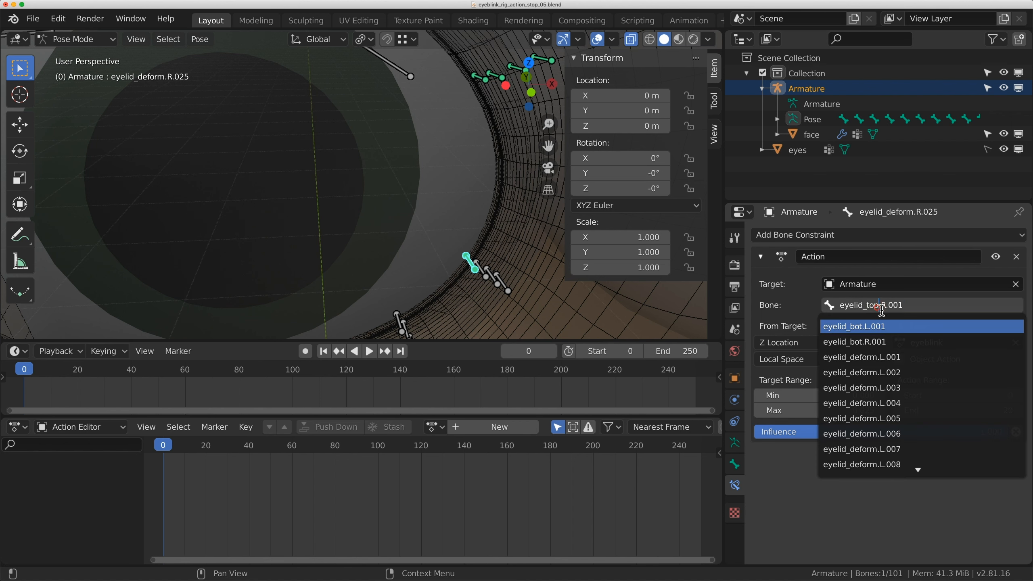
key("BackSpace")
key("BackSpace")
key("BackSpace")
type("BOT")
key("Return")
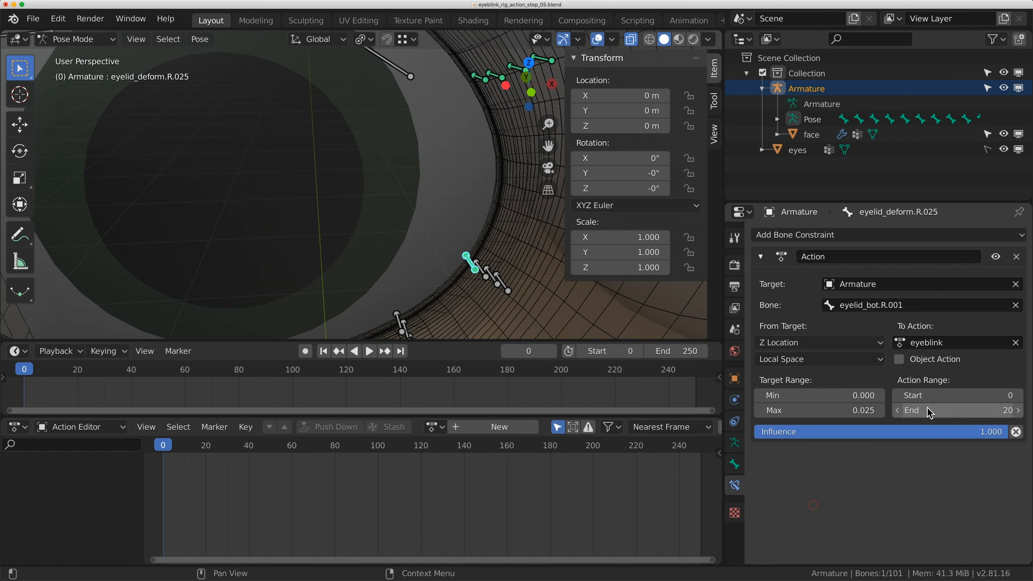
Select all lower-lid deform bones of the right eye with eyelid_deform.R.025 active and copy its Action constraint to them
scroll(459, 276, "down", 5)
middle_click_drag(459, 277, 316, 195)
left_click_drag(287, 127, 563, 299)
scroll(558, 250, "up", 3)
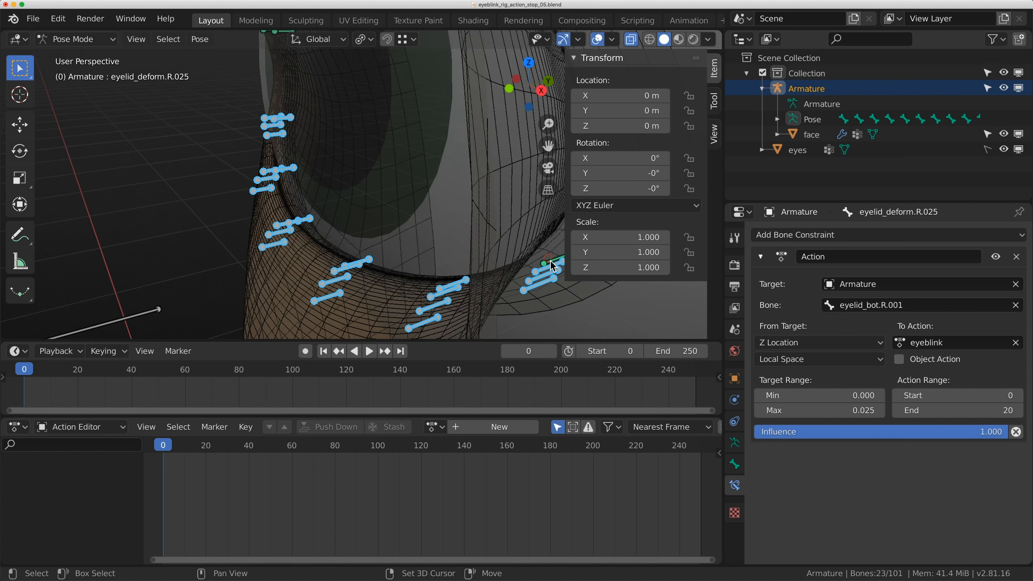
key("ctrl+c")
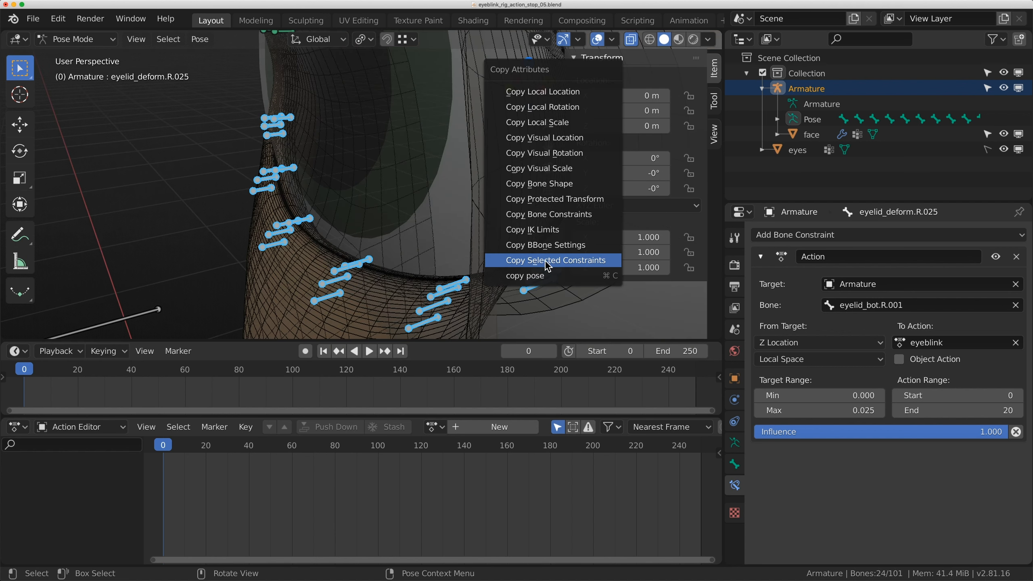
left_click(547, 262)
left_click(533, 295)
Test the left upper lid by moving eyelid_top.L.001 along global Z and then freely to a lowered position
scroll(488, 244, "down", 5)
middle_click_drag(487, 244, 345, 222)
left_click(341, 213)
middle_click_drag(437, 228, 472, 224)
key("a")
left_click(481, 174)
middle_click_drag(481, 174, 459, 191)
key("g")
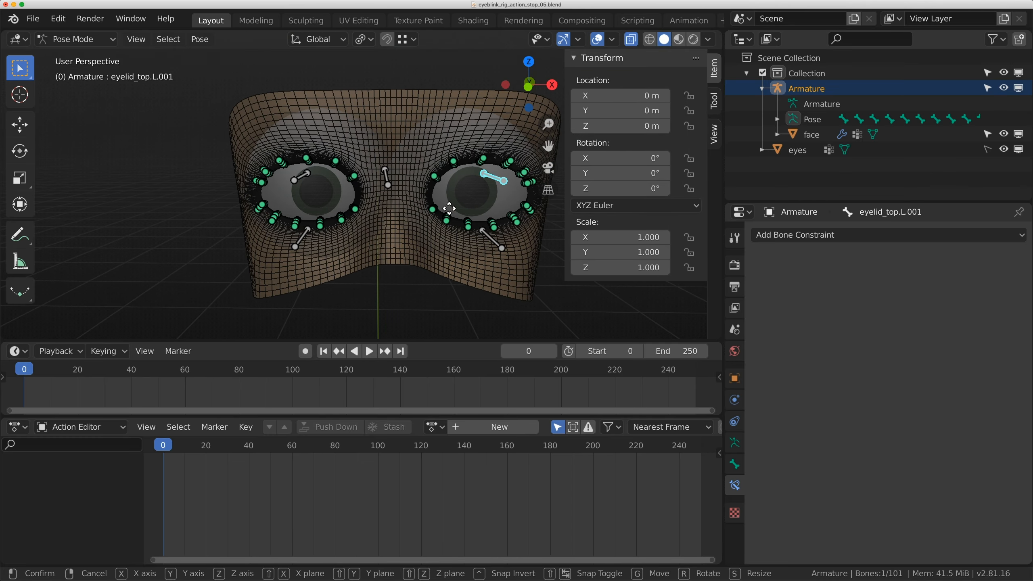
key("z")
left_click(456, 211)
key("g")
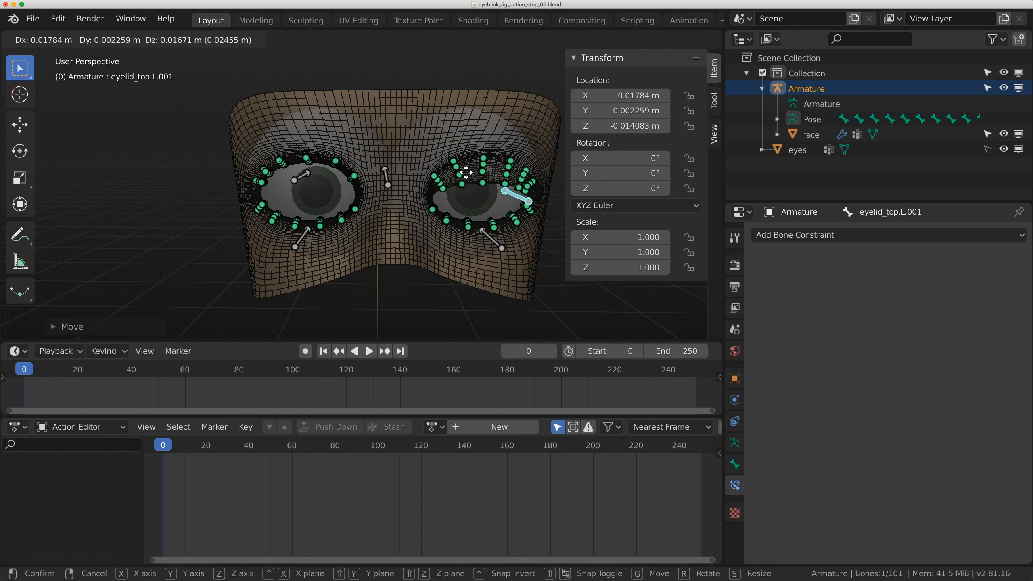
left_click(476, 207)
Test the right upper lid by lowering eyelid_top.R.001 along global Z
left_click(305, 186)
key("g")
key("z")
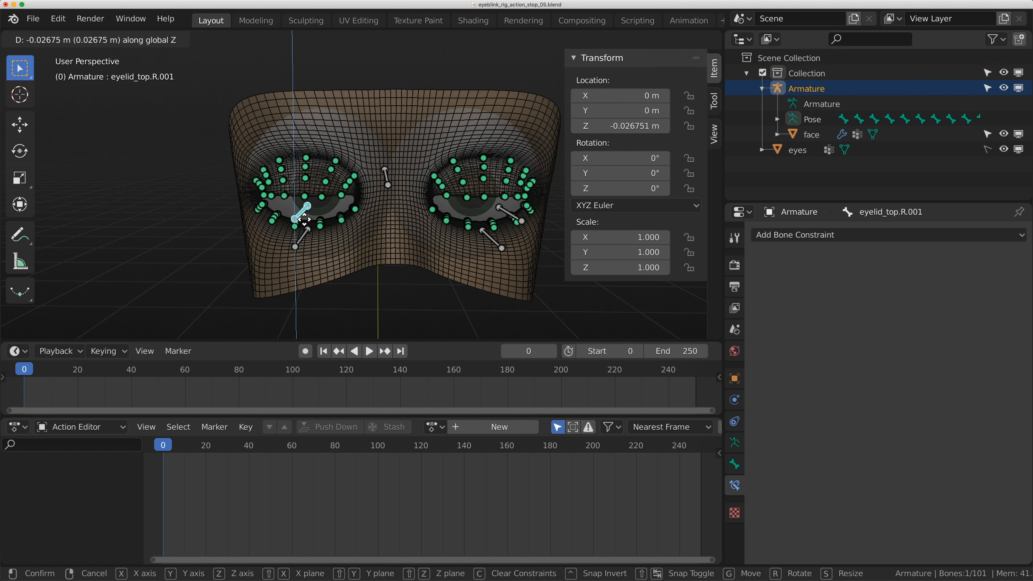
left_click(310, 213)
Test both lower lids by raising eyelid_bot.R.001 and eyelid_bot.L.001
left_click(304, 239)
key("g")
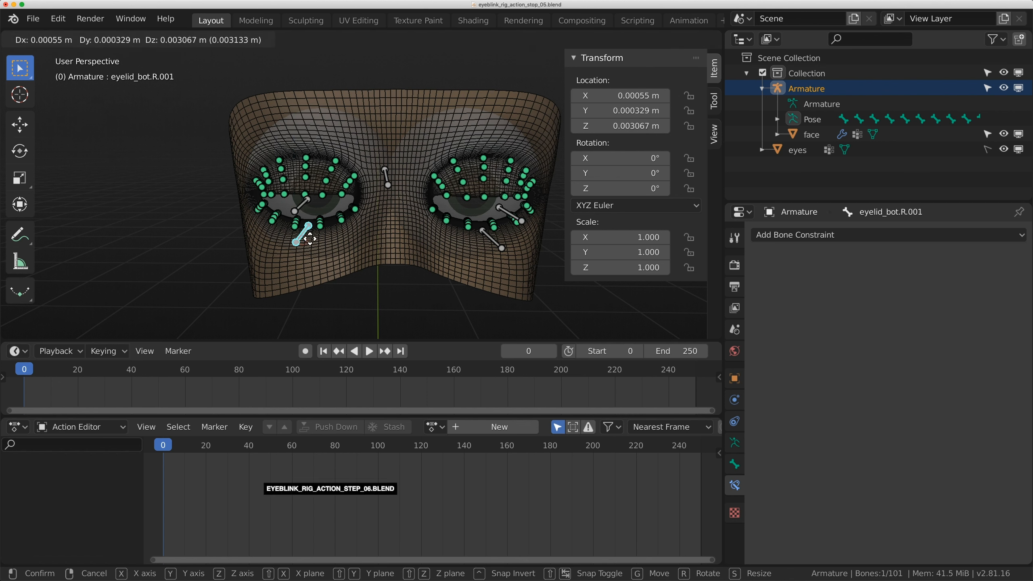
left_click(306, 221)
left_click(502, 241)
key("g")
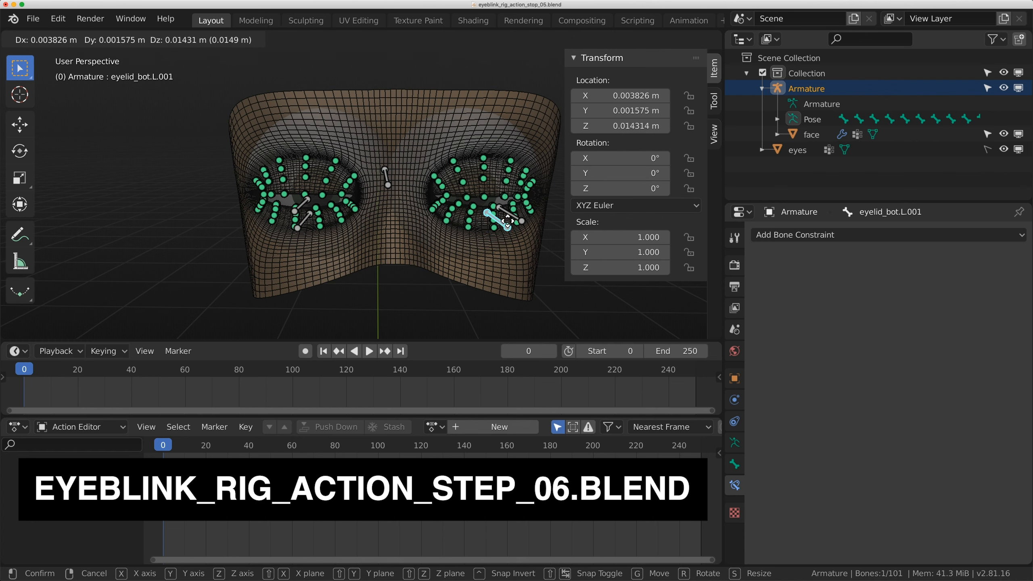
left_click(494, 212)
Check the closed lids with viewport overlays hidden, restore the overlays, and turn off X-ray in Object Mode
middle_click_drag(493, 212, 476, 215)
left_click(600, 41)
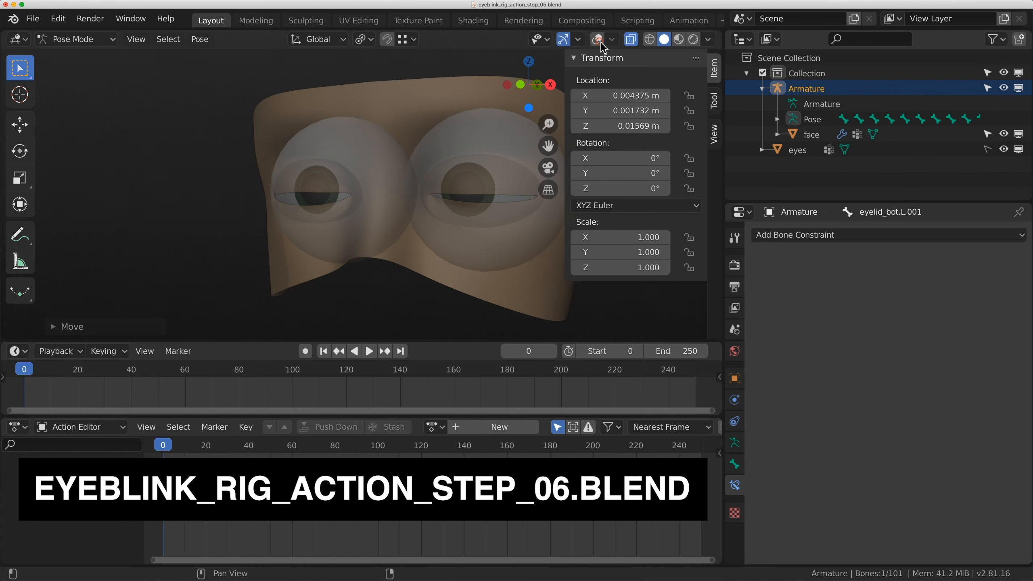
left_click(599, 41)
key("ctrl+Tab")
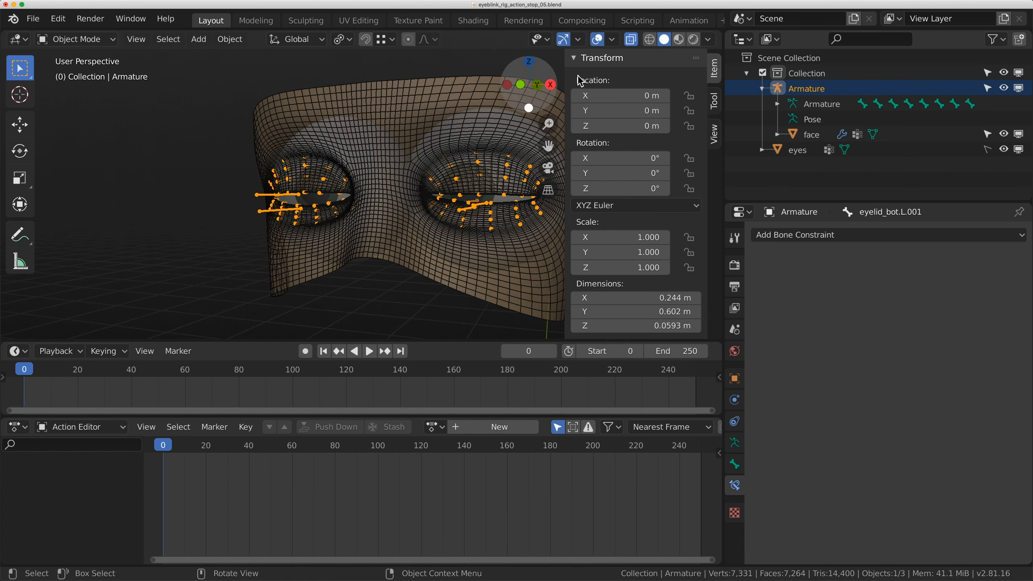
left_click(635, 39)
scroll(451, 128, "up", 8)
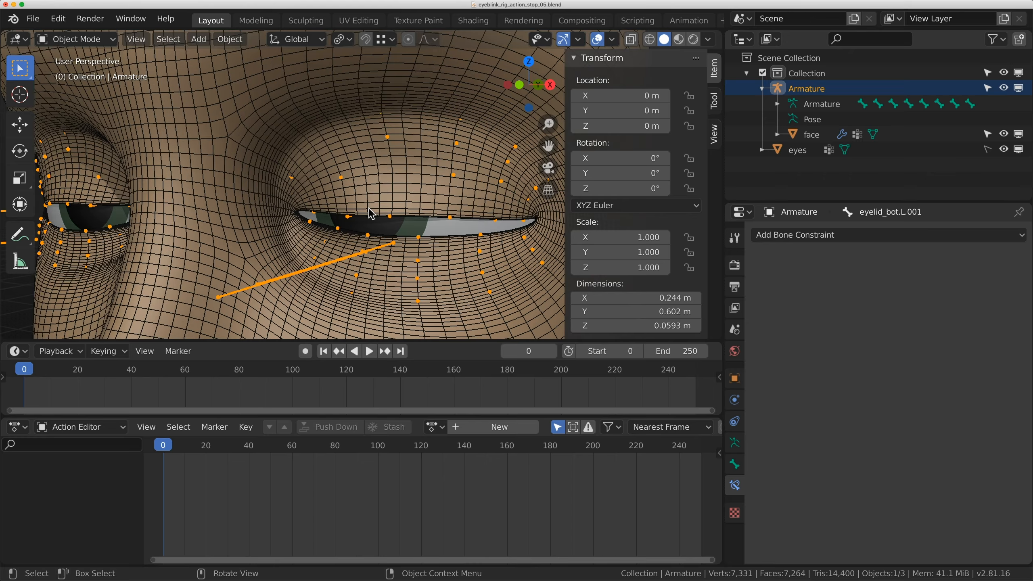
In Pose Mode, test the left eye by raising eyelid_top.L.001 and moving eyelid_bot.L.001 freely
key("ctrl+Tab")
left_click(329, 254)
key("g")
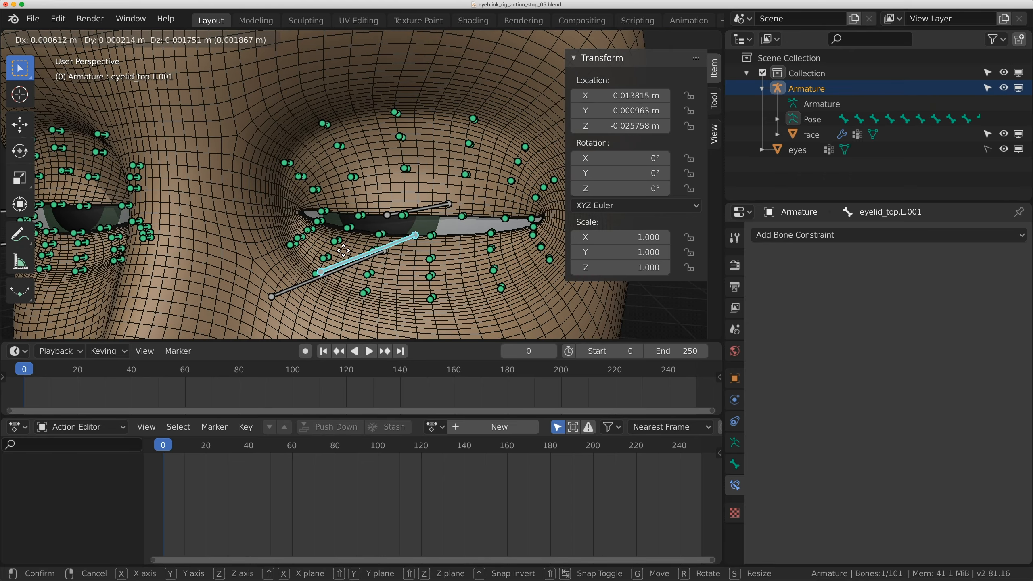
left_click(331, 226)
left_click(343, 283)
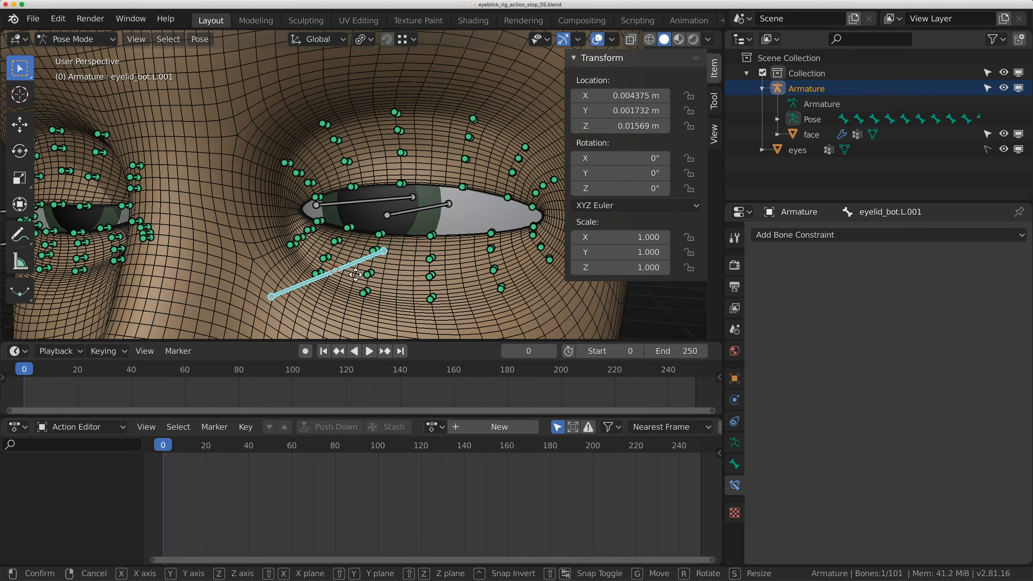
key("g")
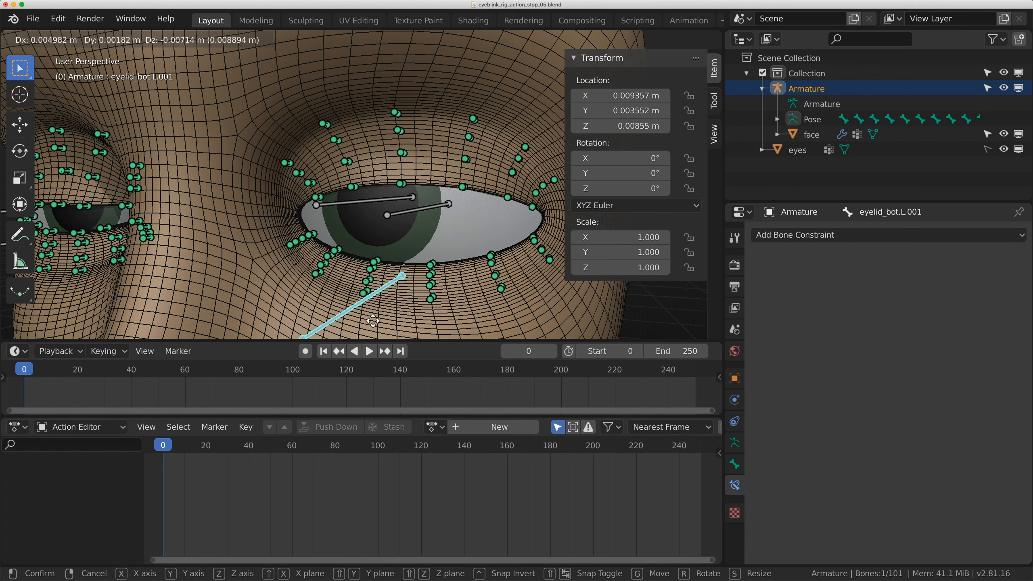
left_click(385, 248)
Select all pose bones and clear their location
middle_click_drag(385, 248, 415, 235)
key("a")
key("alt+g")
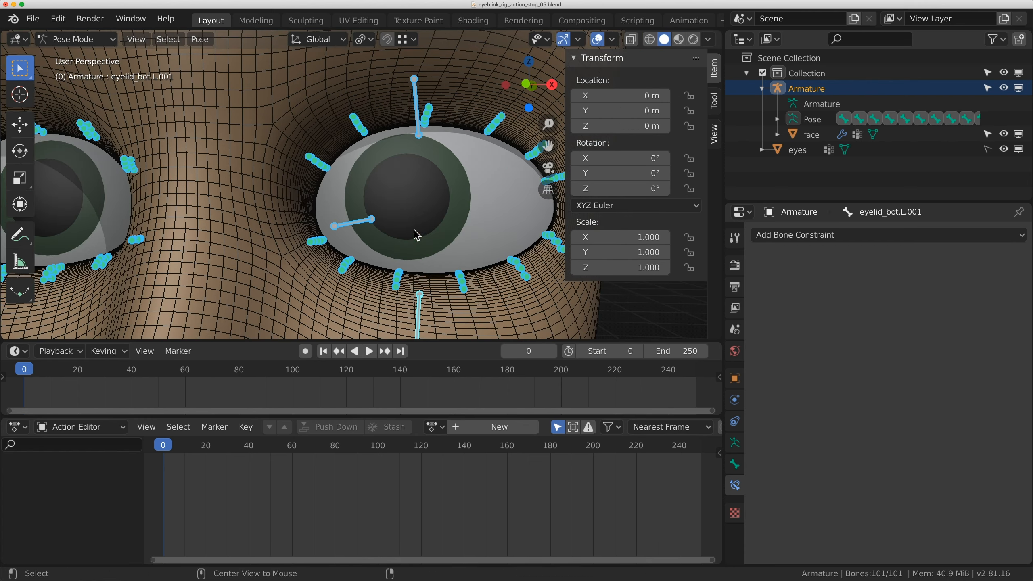
Lower eyelid_top.L.001 about 0.017 m along global Z to partly close the left eye
left_click(416, 105)
middle_click_drag(416, 107, 398, 178)
key("g")
key("z")
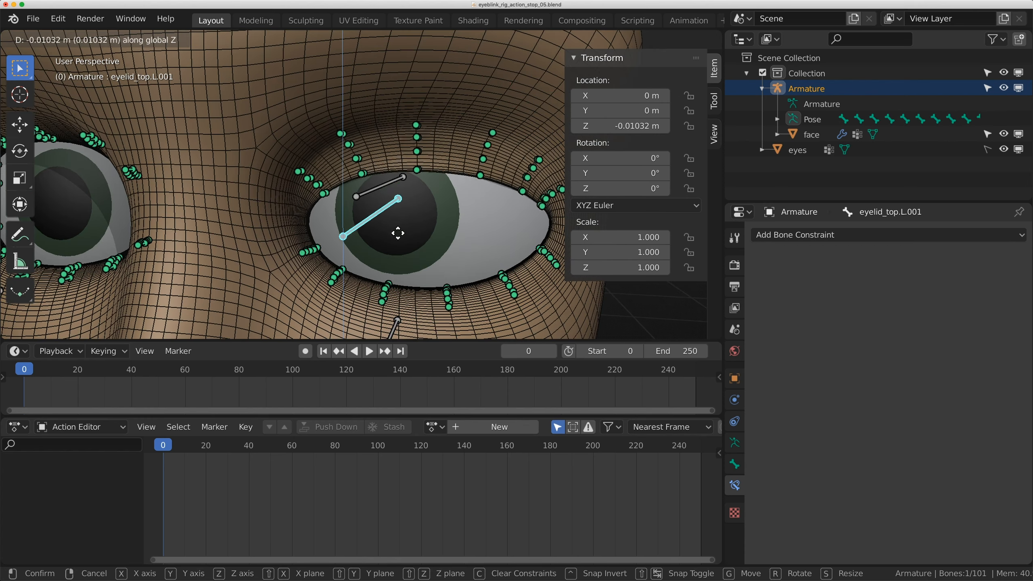
left_click(392, 267)
Raise the upper-lid deform bone eyelid_deform.L.005 about 0.008 m to reshape the inner part of the left upper lid
scroll(408, 222, "up", 3)
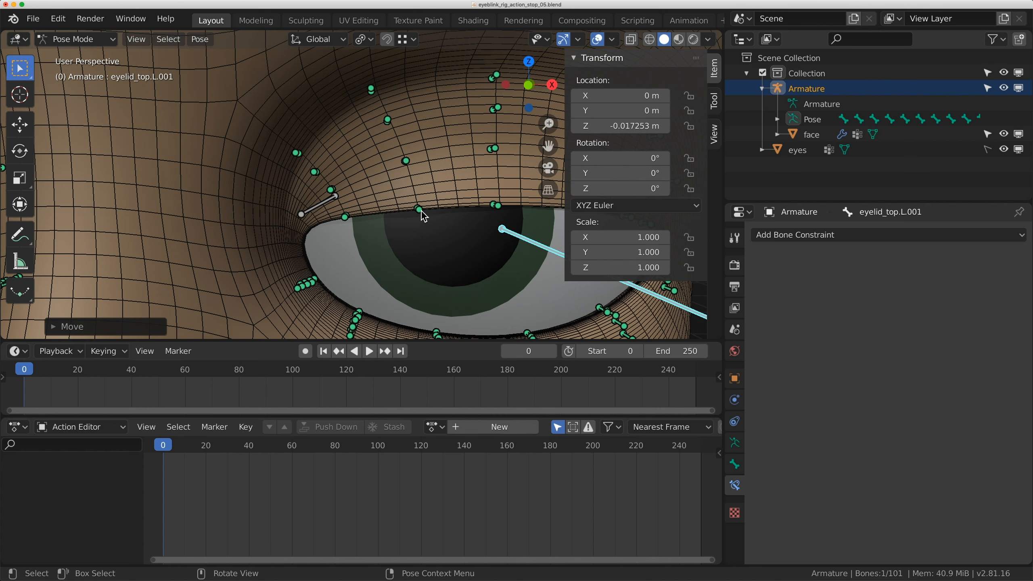
left_click(422, 212)
key("g")
left_click(343, 236)
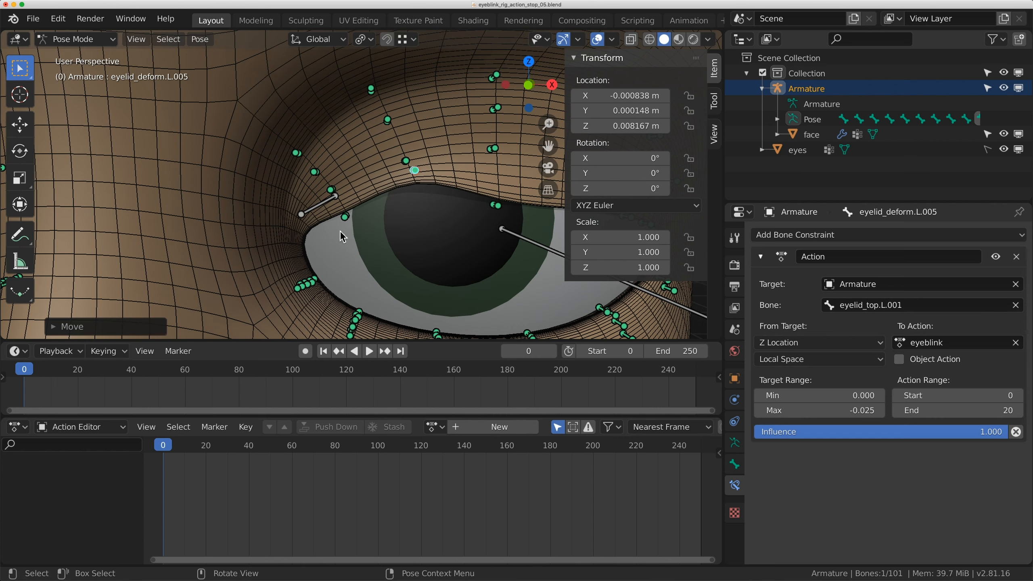
Lower the deform bones eyelid_deform.L.013 and eyelid_deform.L.017 to reshape the outer part of the left upper lid
middle_click_drag(343, 236, 418, 195)
left_click(418, 192)
key("g")
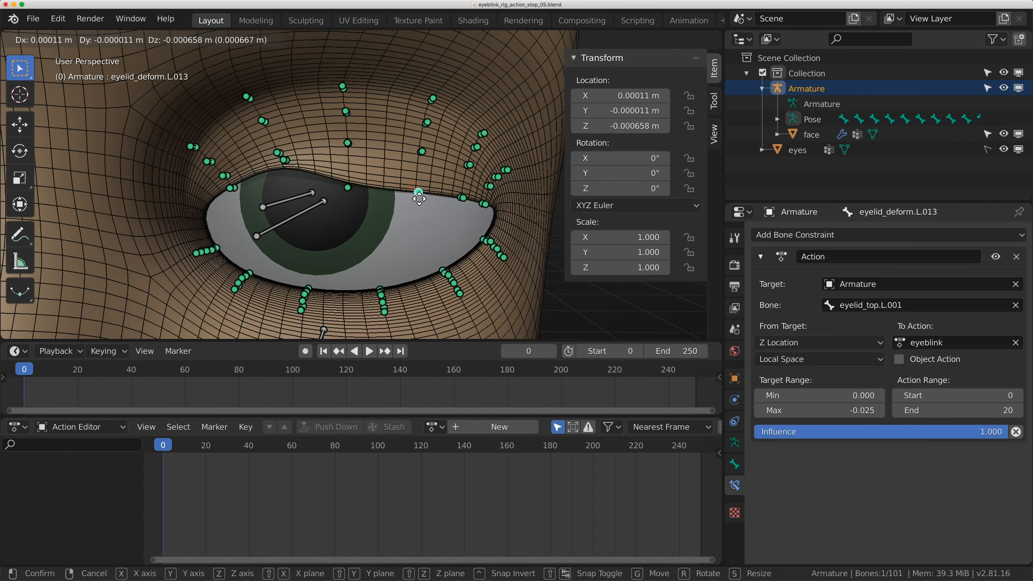
left_click(416, 210)
left_click(462, 198)
key("g")
left_click(461, 220)
middle_click_drag(461, 220, 403, 200)
Turn off the face mesh's wireframe display in Object Mode, and return the armature to Pose Mode
left_click(456, 100)
middle_click_drag(457, 100, 457, 100)
key("ctrl+Tab")
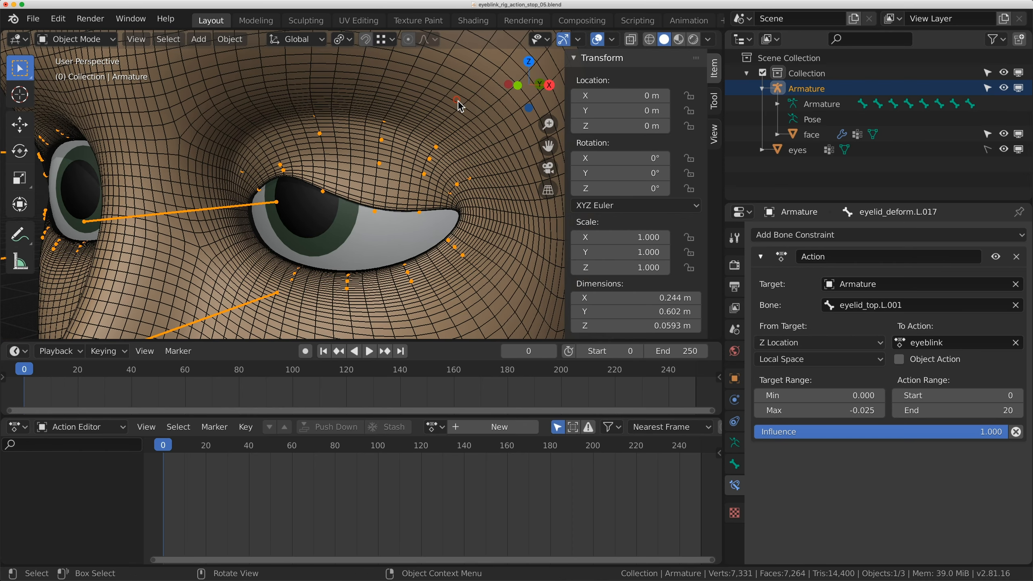
left_click(457, 100)
left_click(1004, 496)
middle_click_drag(321, 196, 376, 198)
left_click(371, 219)
key("ctrl+Tab")
Move the upper-lid control eyelid_top.L.001 to about -0.016 m in Z, and lower the inner deform bone of the left upper lid
left_click(400, 210)
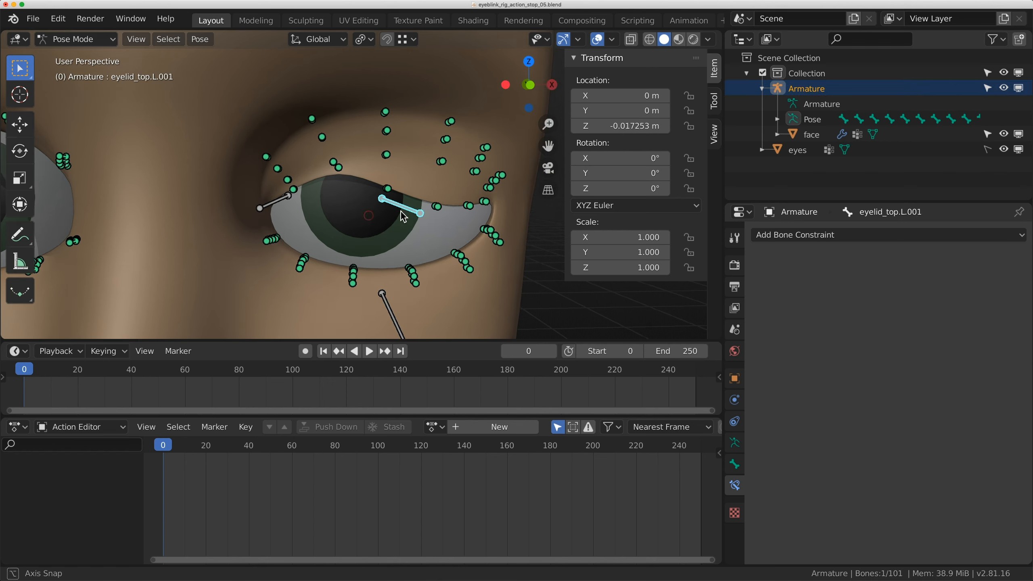
key("g")
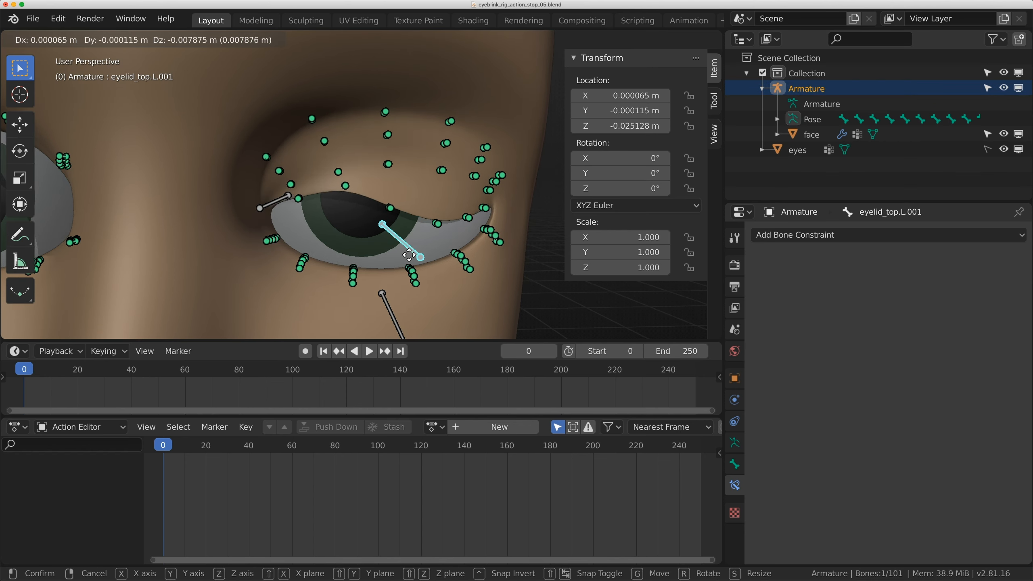
left_click(413, 211)
left_click(337, 163)
key("g")
left_click(340, 193)
Move eyelid_top.L.001 to about -0.012 m in Z and reshape the left upper lid with eyelid_deform.L.009 and its neighbouring deform bones
left_click(396, 198)
key("g")
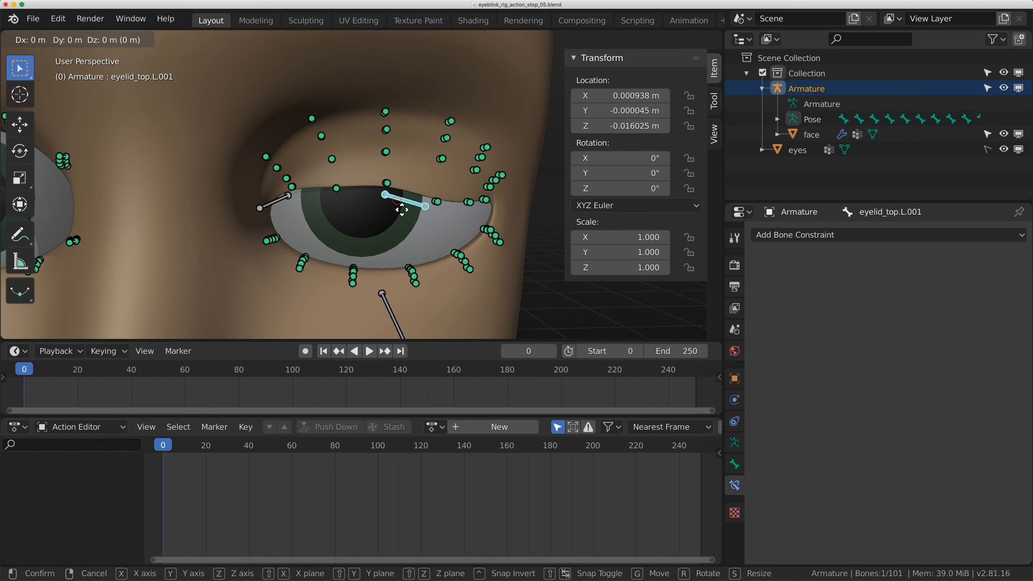
left_click(399, 213)
left_click(389, 208)
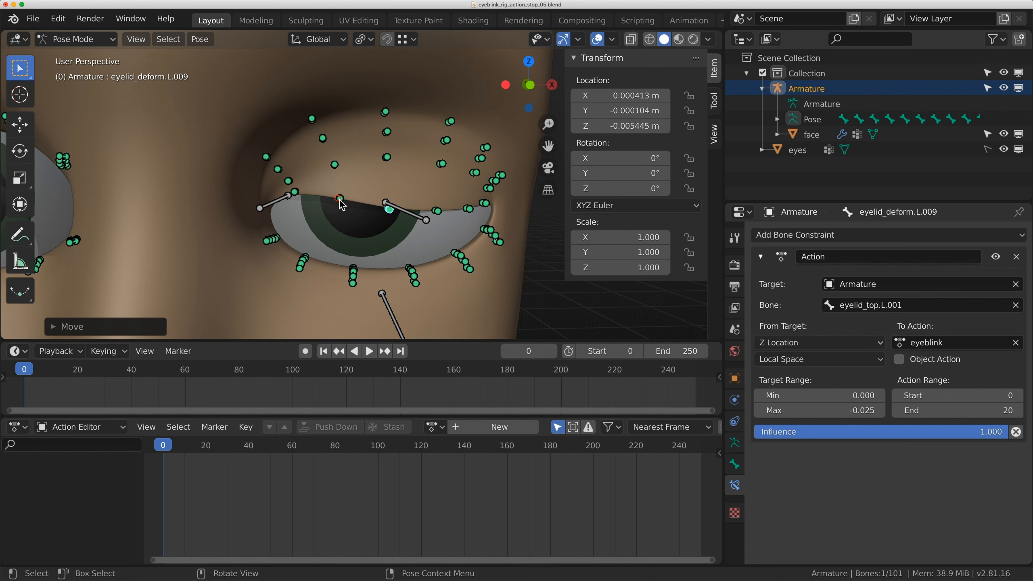
left_click(336, 182)
key("g")
left_click(400, 184)
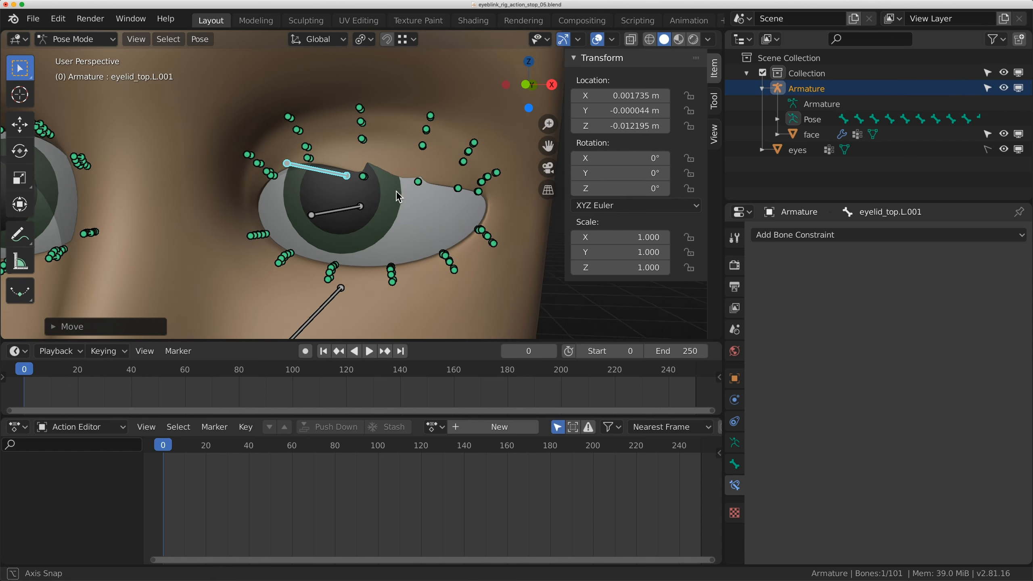
left_click(362, 176)
middle_click_drag(360, 177, 296, 199)
left_click(363, 215)
middle_click_drag(401, 208, 431, 206)
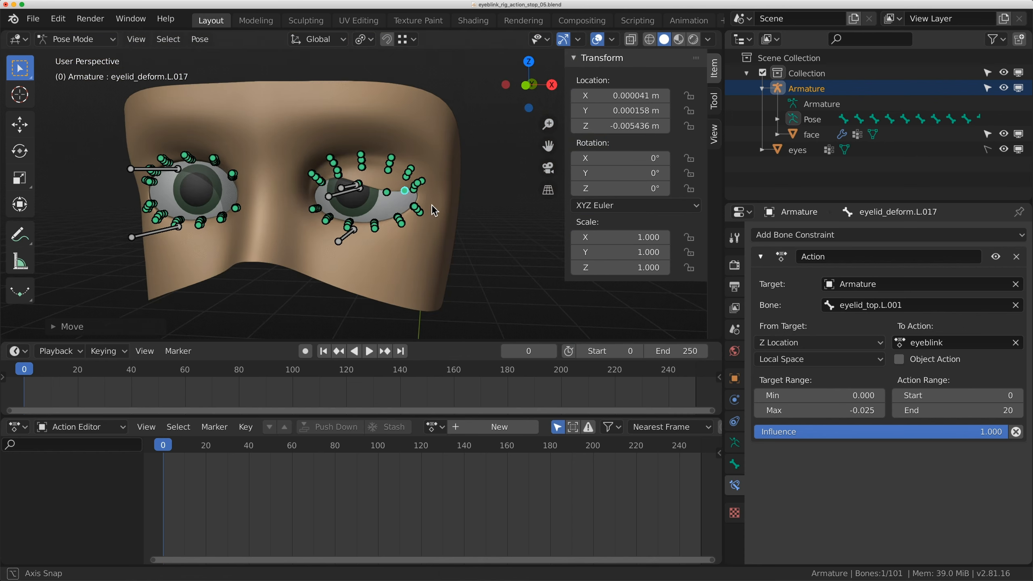
Raise the lower-lid control eyelid_bot.L.001 about 0.018 m, and lower two inner deform bones of the left lower lid
left_click_drag(344, 245, 350, 222)
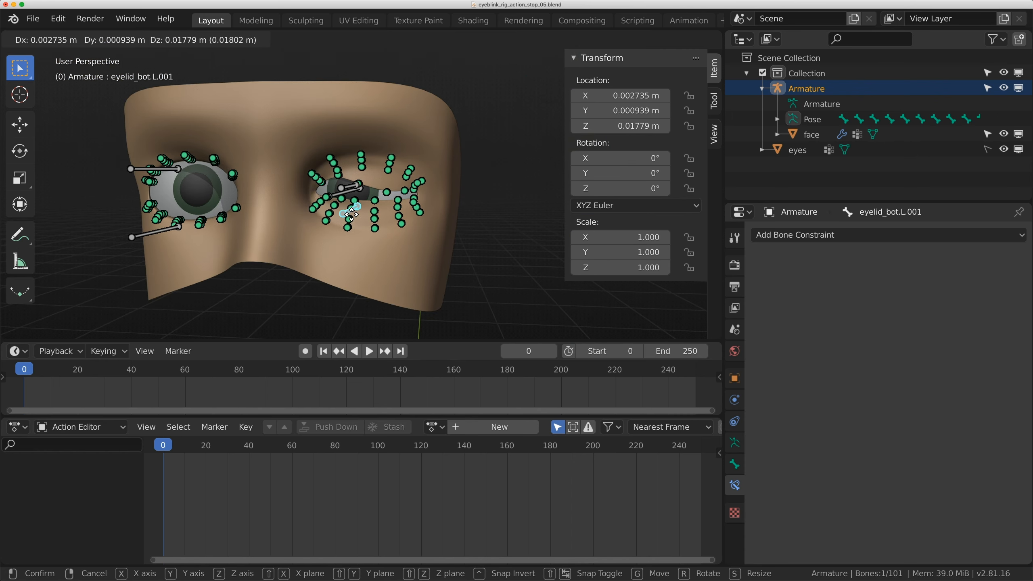
left_click(351, 214)
scroll(351, 214, "up", 4)
left_click(345, 206)
key("g")
left_click(345, 215)
left_click(403, 210)
key("g")
left_click(404, 215)
Reposition the outer deform bones of the left lower lid, including eyelid_deform.L.045
left_click(447, 209)
key("g")
left_click(446, 207)
left_click(466, 208)
key("g")
left_click(463, 196)
middle_click_drag(463, 197, 408, 203)
key("g")
left_click(471, 235)
Clear the location of all bones to return both eyes to the rest pose
key("a")
key("alt+g")
scroll(330, 207, "down", 3)
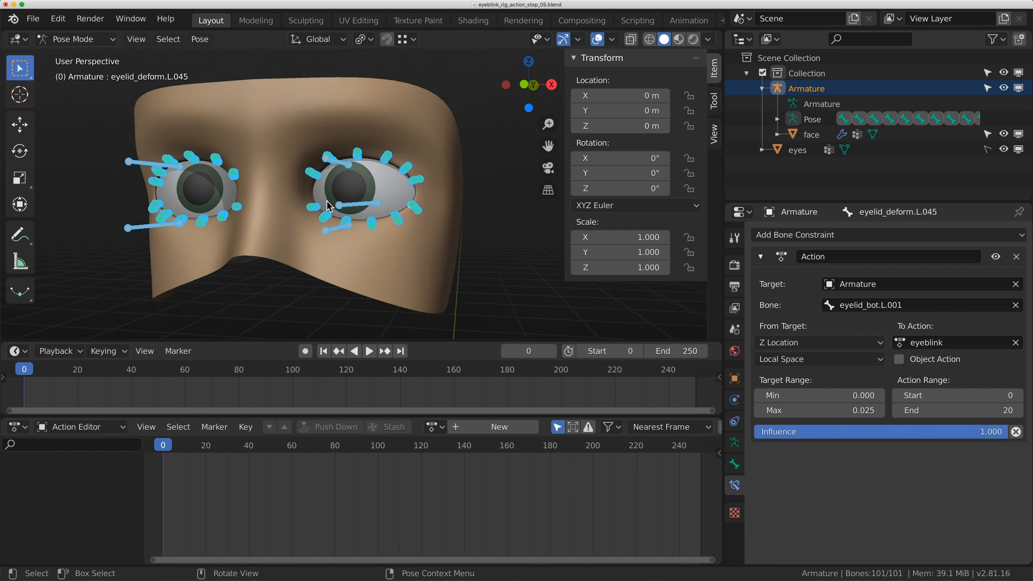
middle_click_drag(224, 194, 320, 195, "shift")
Lower the upper-lid control bones of both eyes together about 0.016 m along global Z
left_click(268, 171)
scroll(390, 165, "down", 1)
left_click(433, 178, "shift")
scroll(433, 178, "up", 2)
key("g")
key("z")
left_click(444, 208)
Move both upper-lid control bones along global Z to about -0.022 m to close the upper lids further
middle_click_drag(441, 203, 409, 217)
scroll(408, 220, "up", 1)
key("g")
key("z")
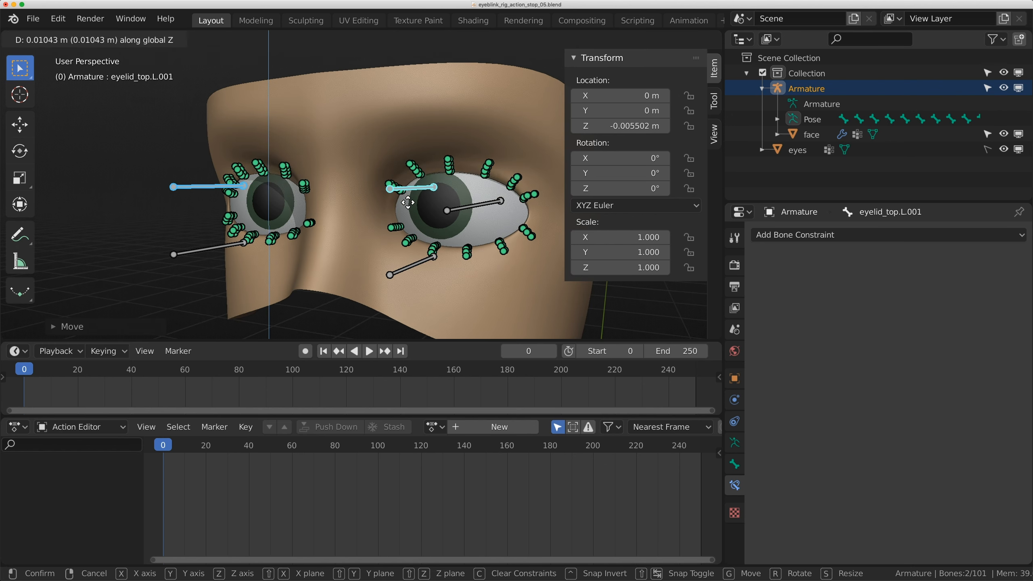
left_click(420, 219)
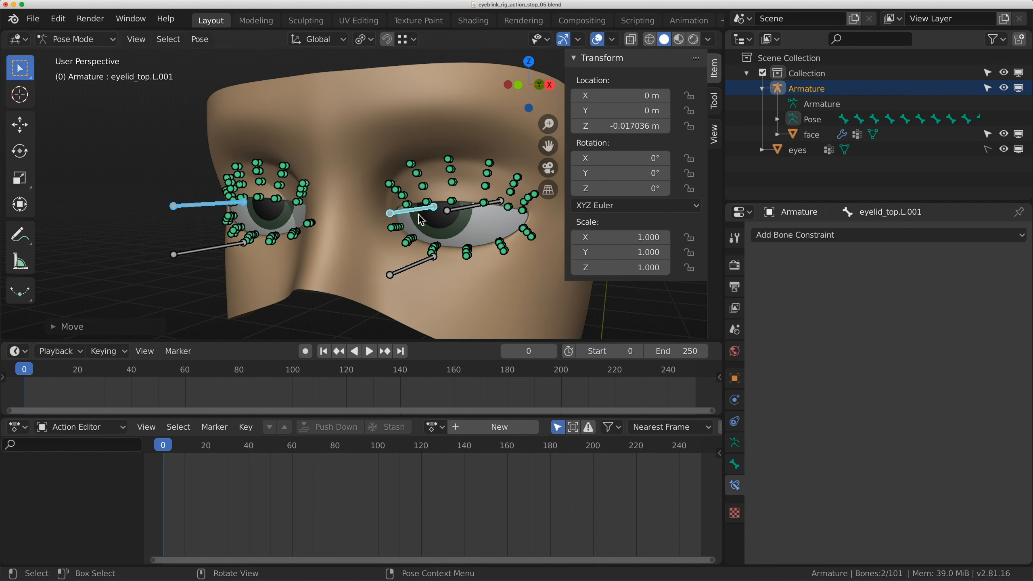
key("g")
key("z")
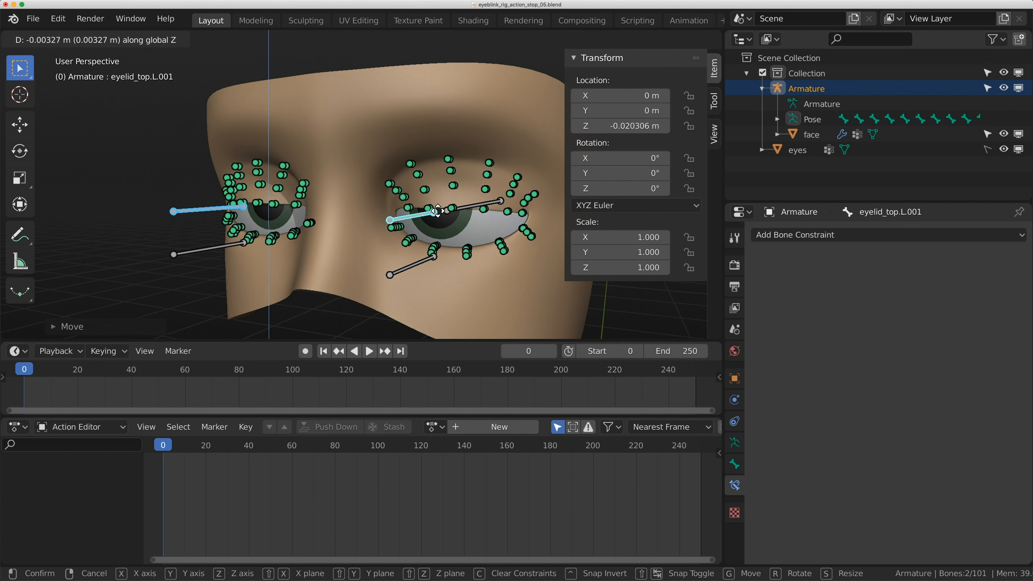
left_click(435, 215)
scroll(415, 220, "up", 3)
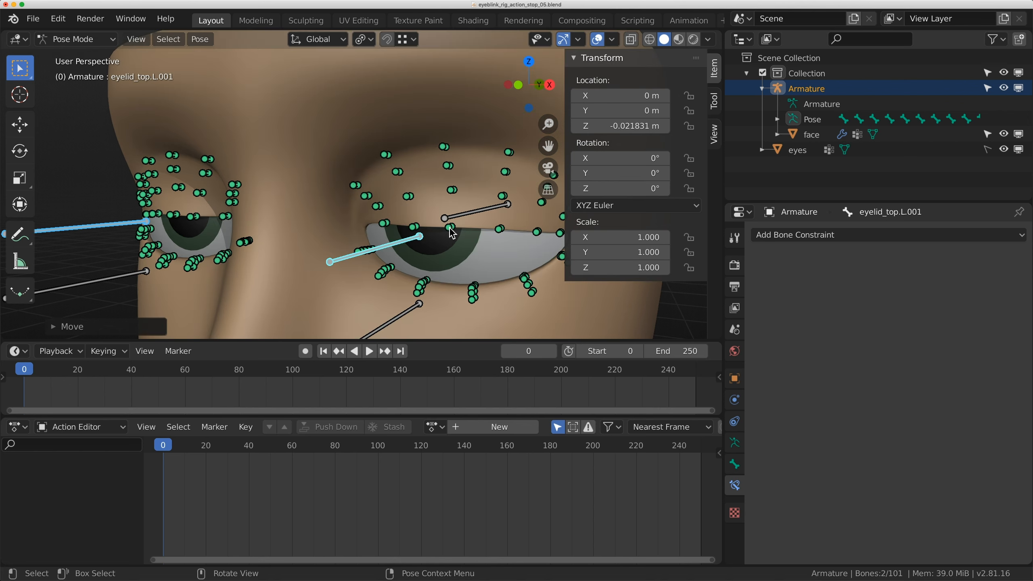
Raise the left upper lid's middle deform bone, and raise eyelid_deform.L.005 about 0.007 m
left_click(448, 227)
key("g")
left_click(449, 205)
left_click(414, 224)
key("g")
left_click(415, 206)
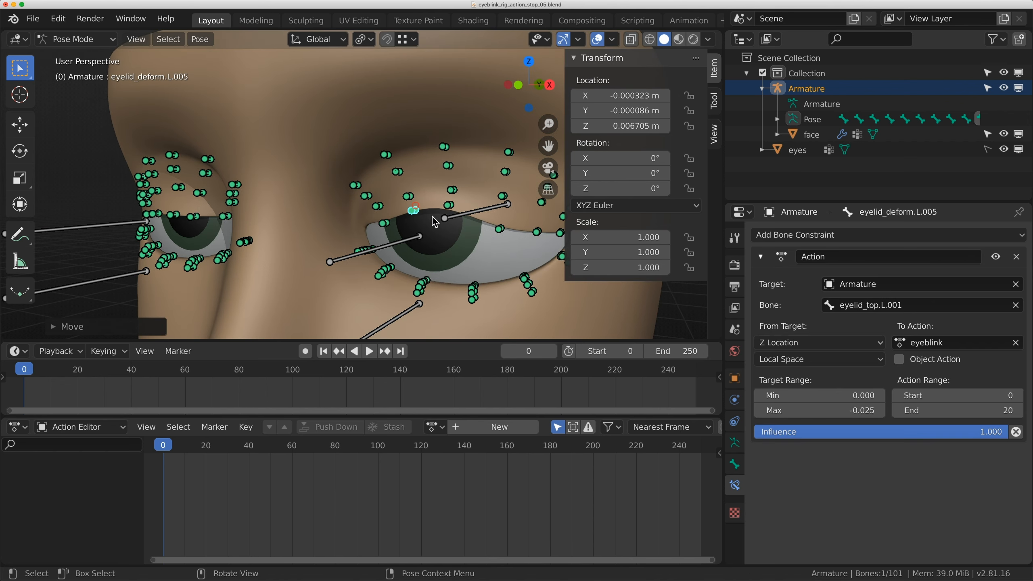
Raise the outer deform bones of the left upper lid, and raise the inner-corner bone eyelid_deform.L.001 about 0.003 m
left_click(501, 229)
key("g")
left_click(501, 219)
middle_click_drag(501, 219, 474, 213, "shift")
left_click(510, 228)
key("g")
left_click(513, 219)
key("g")
left_click(360, 216)
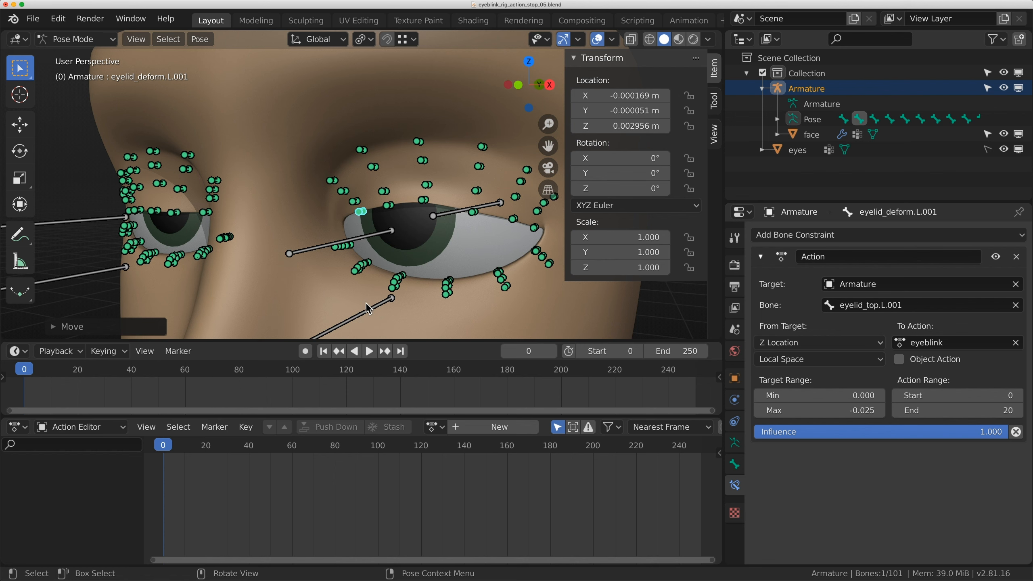
Raise the left lower-lid control bone, and lower the inner and middle deform bones of the left lower lid
left_click(365, 303)
key("g")
left_click(361, 269)
left_click(406, 249)
key("g")
left_click(407, 263)
left_click(448, 252)
key("g")
left_click(451, 266)
Lower the two outer deform bones of the left lower lid slightly
left_click(500, 249)
key("g")
left_click(504, 257)
left_click(534, 239)
key("g")
left_click(535, 244)
Reset the whole armature's pose by clearing the location of all bones
left_click(384, 266)
middle_click_drag(357, 248, 384, 246)
key("a")
key("alt+g")
Lower the upper-lid control eyelid_top.L.001 about 0.019 m along global Z
left_click(405, 175)
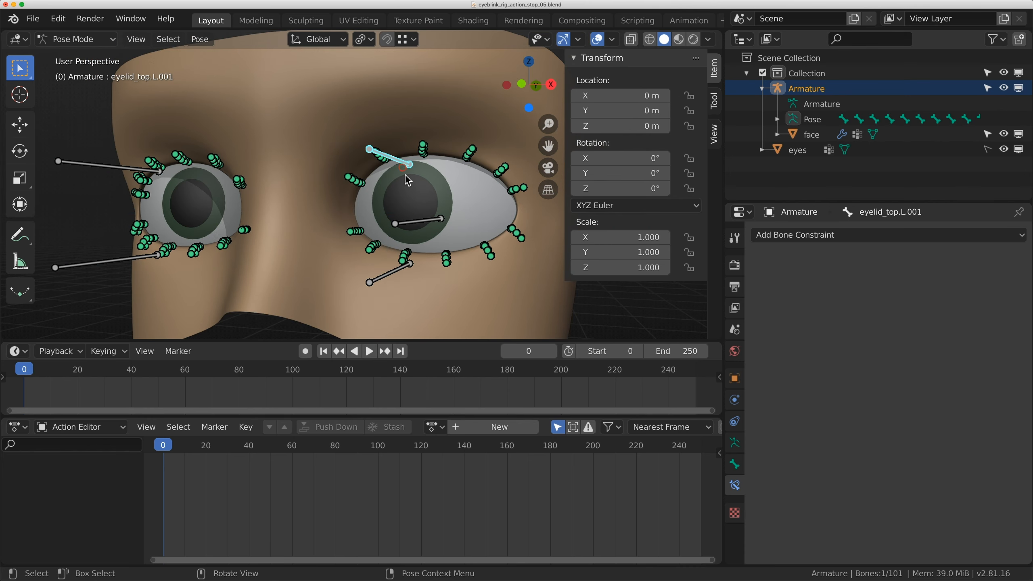
middle_click_drag(405, 175, 419, 189)
key("g")
key("z")
left_click(424, 243)
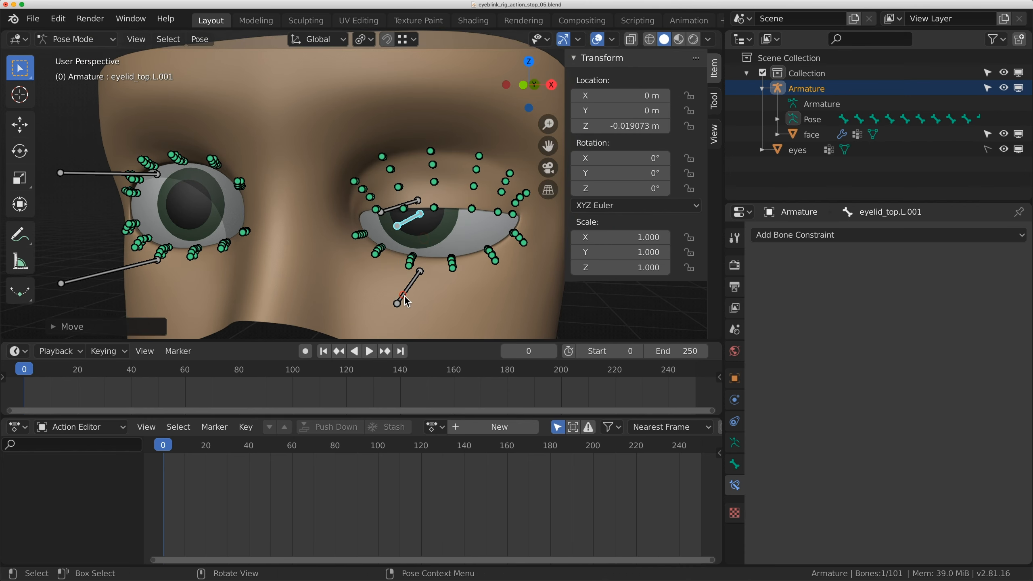
Raise the left eye's lower-lid control bone along global Z until the lower lid nearly meets the upper lid
left_click(405, 298)
key("g")
key("z")
left_click(417, 237)
left_click(414, 202)
key("g")
key("z")
right_click(414, 202)
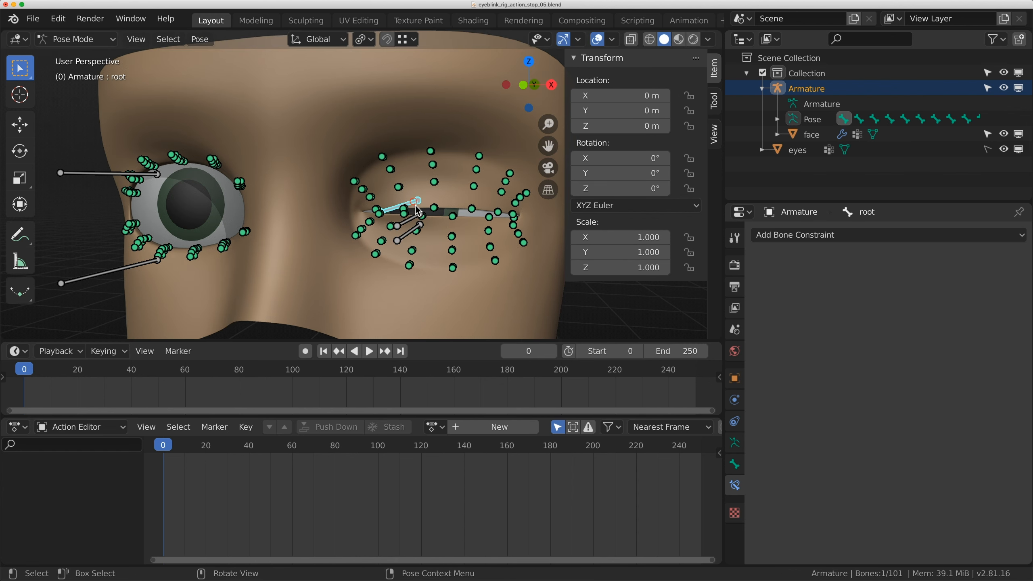
Lower eyelid_top.L.001 further along global Z to close the left eye fully, and select all bones
key("g")
key("z")
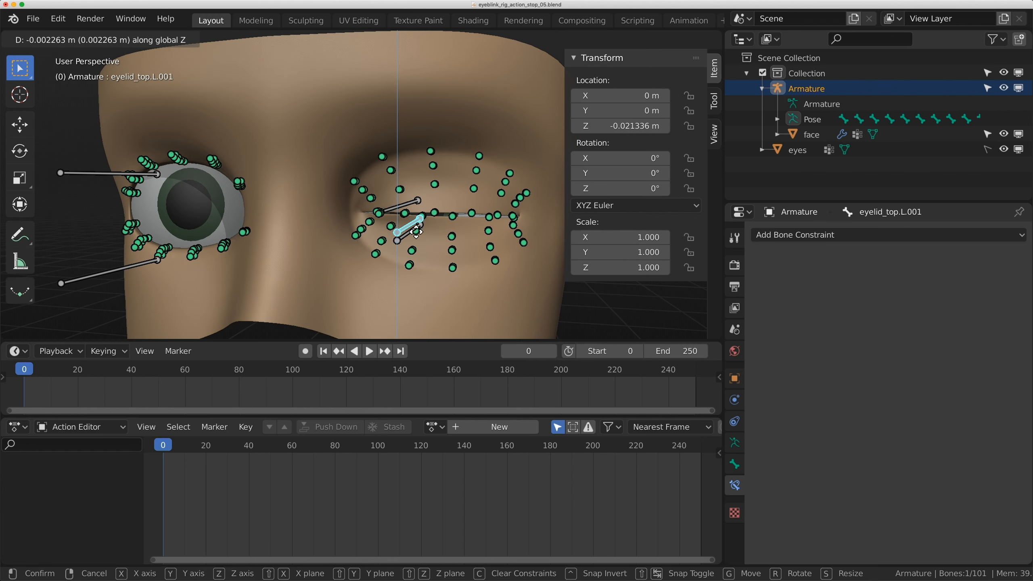
left_click(416, 243)
scroll(448, 250, "down", 4)
key("a")
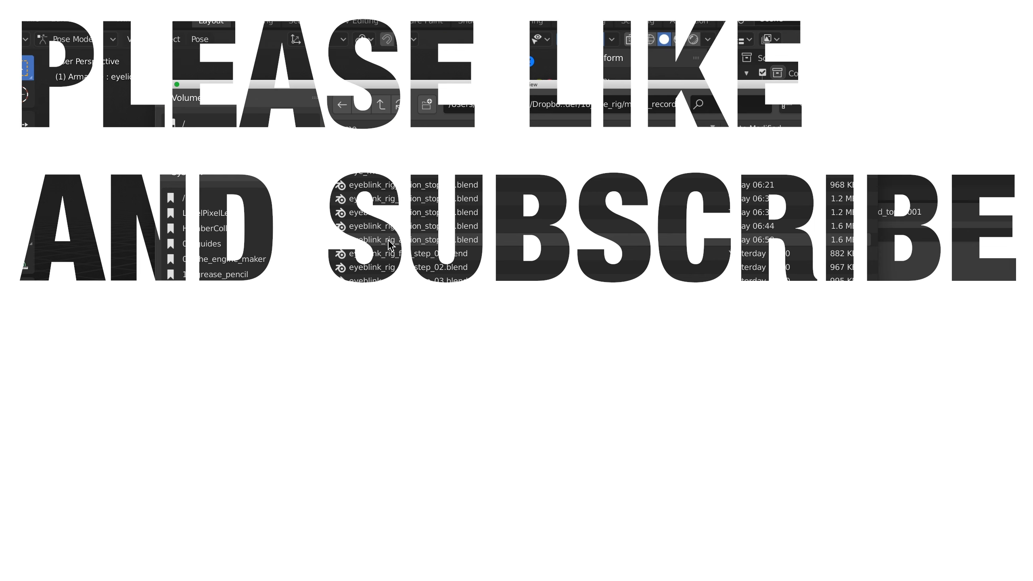
key("Return")
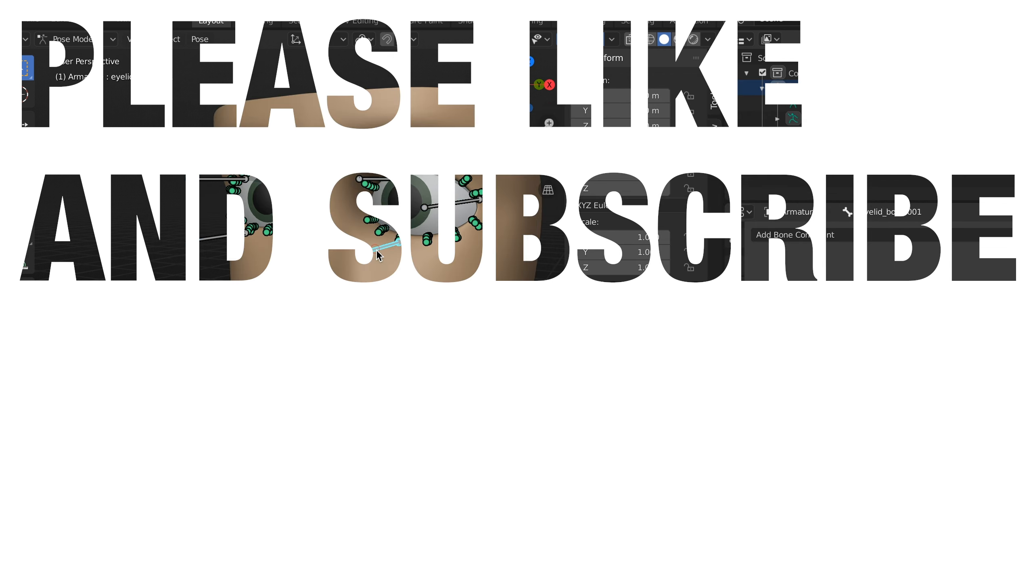